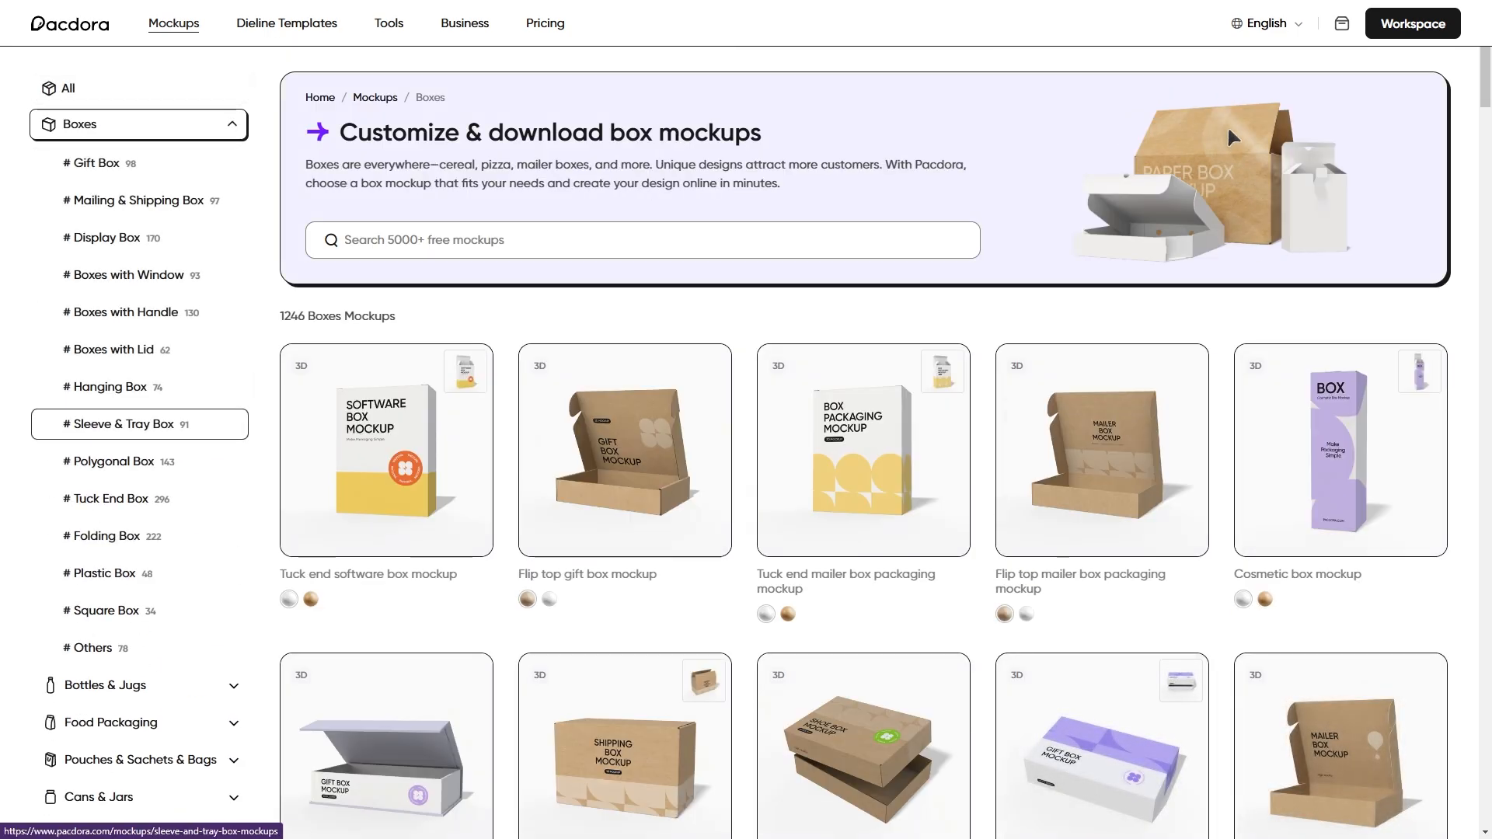
- Browse the Sleeve & Tray Box, Hanging Box, Boxes with Lid and Boxes with Handle mockup categories
{"action": "left_click", "coordinate": [140, 424]}
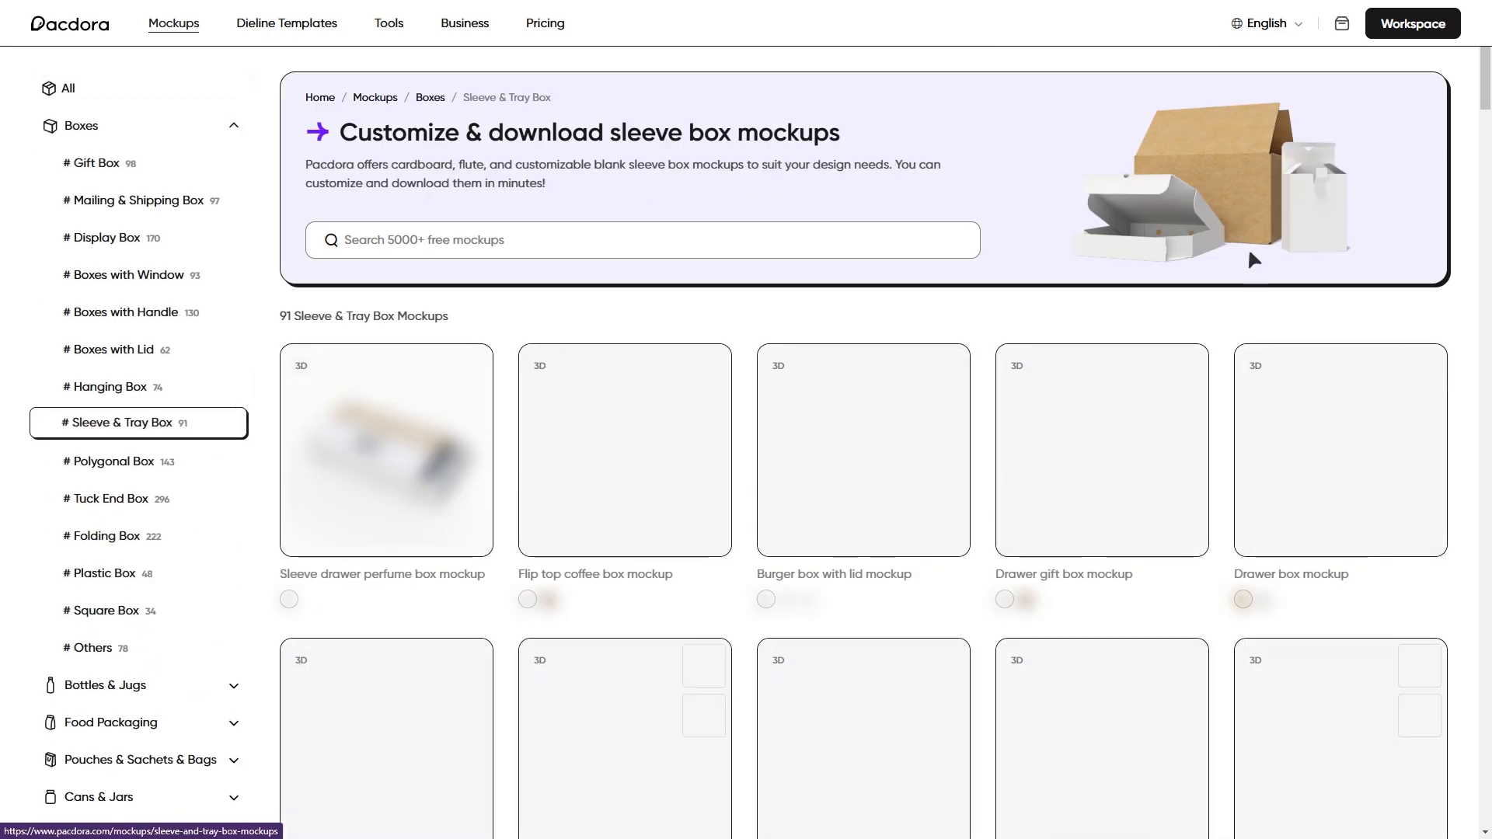
{"action": "left_click", "coordinate": [140, 387]}
{"action": "left_click", "coordinate": [109, 350]}
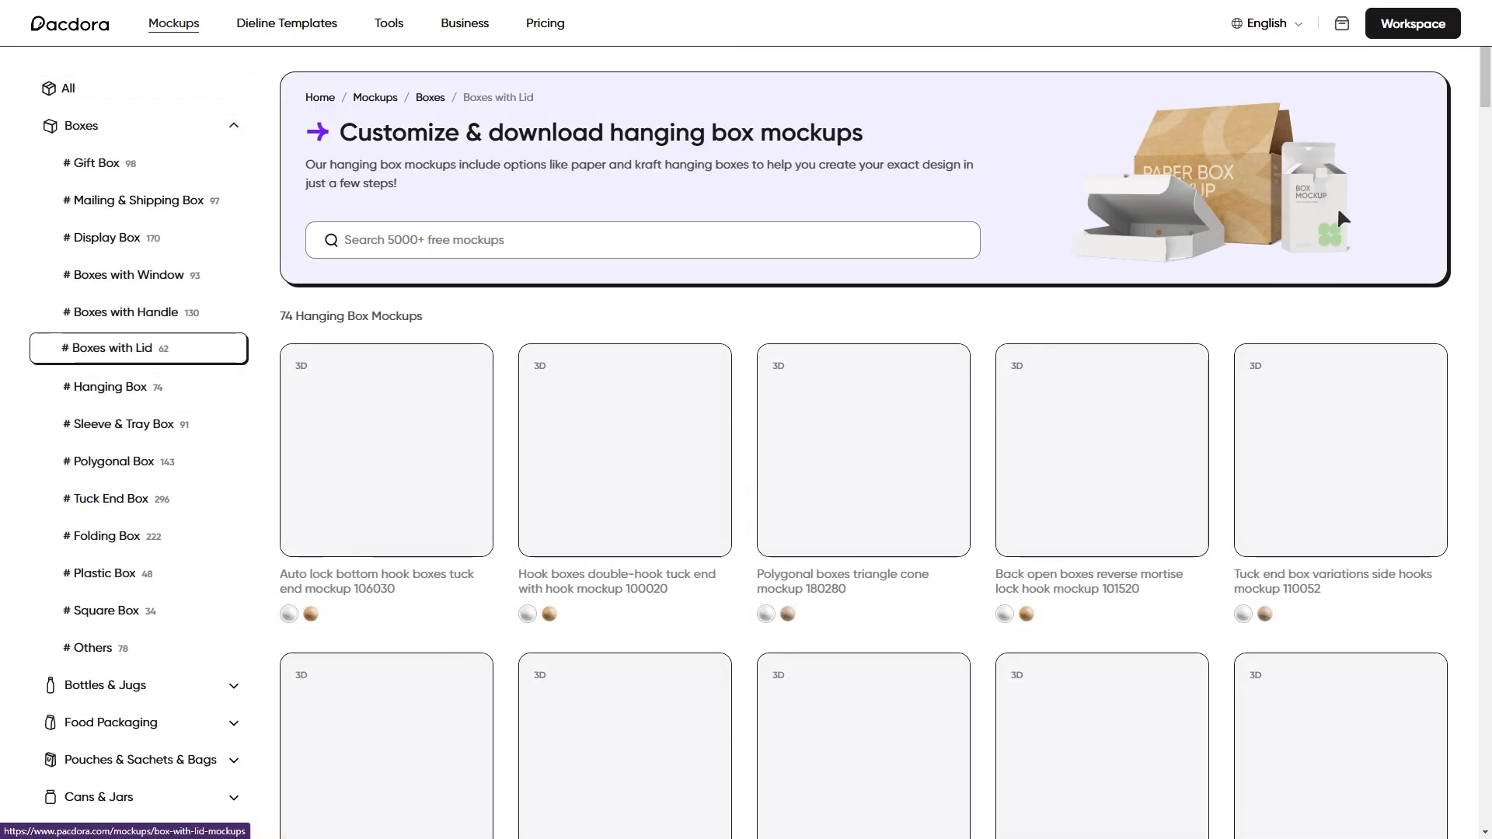
{"action": "left_click", "coordinate": [124, 312]}
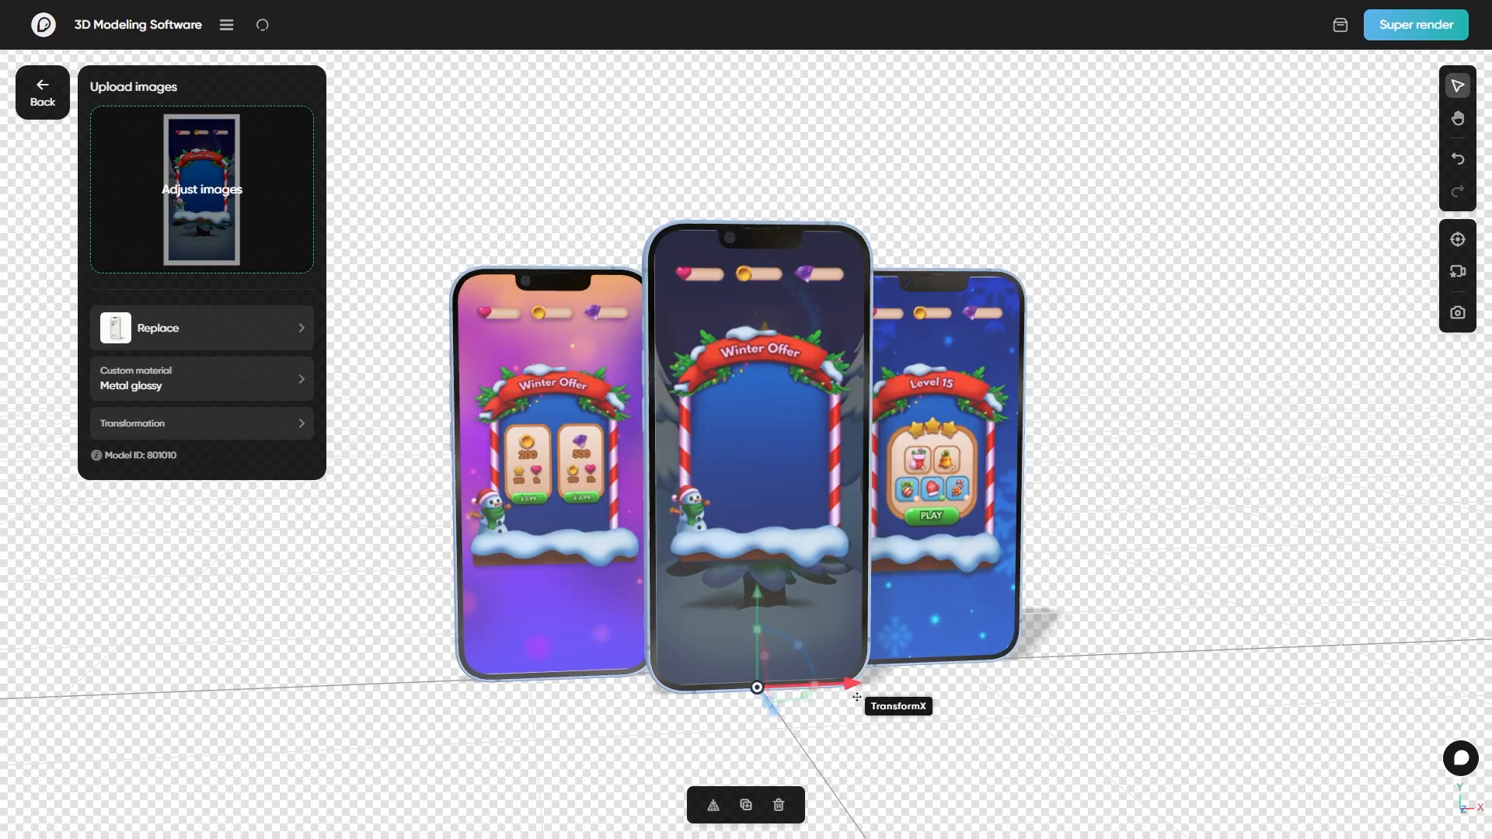
- Move the middle Winter Offer phone mockup along the X axis in the 3D scene
{"action": "left_click_drag", "start_coordinate": [853, 683], "coordinate": [1200, 666]}
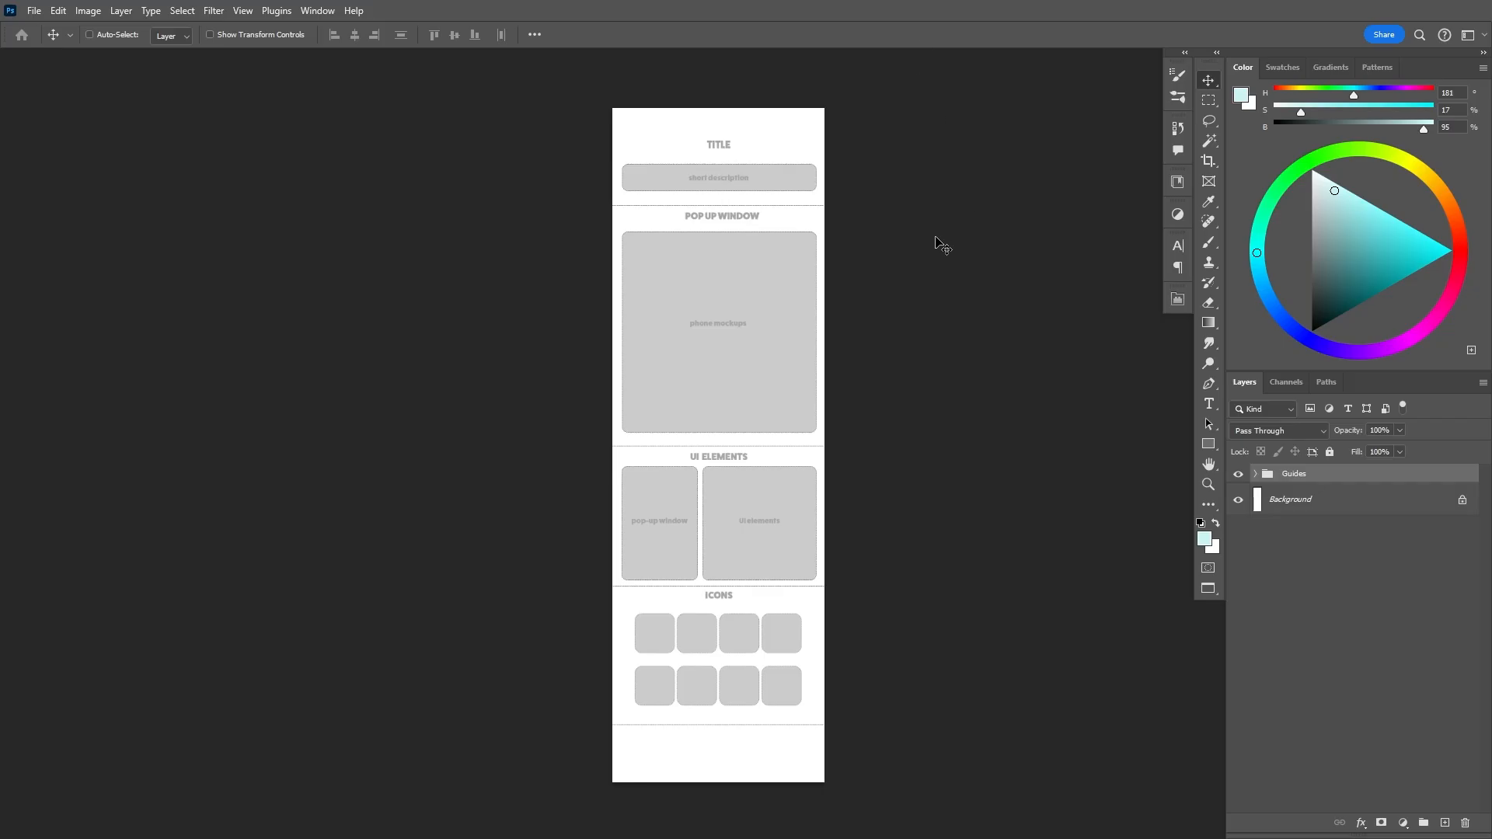
- Switch to Photoshop and shrink the color wheel area to give the layer list more height
{"action": "left_click_drag", "start_coordinate": [1050, 419], "coordinate": [1040, 414]}
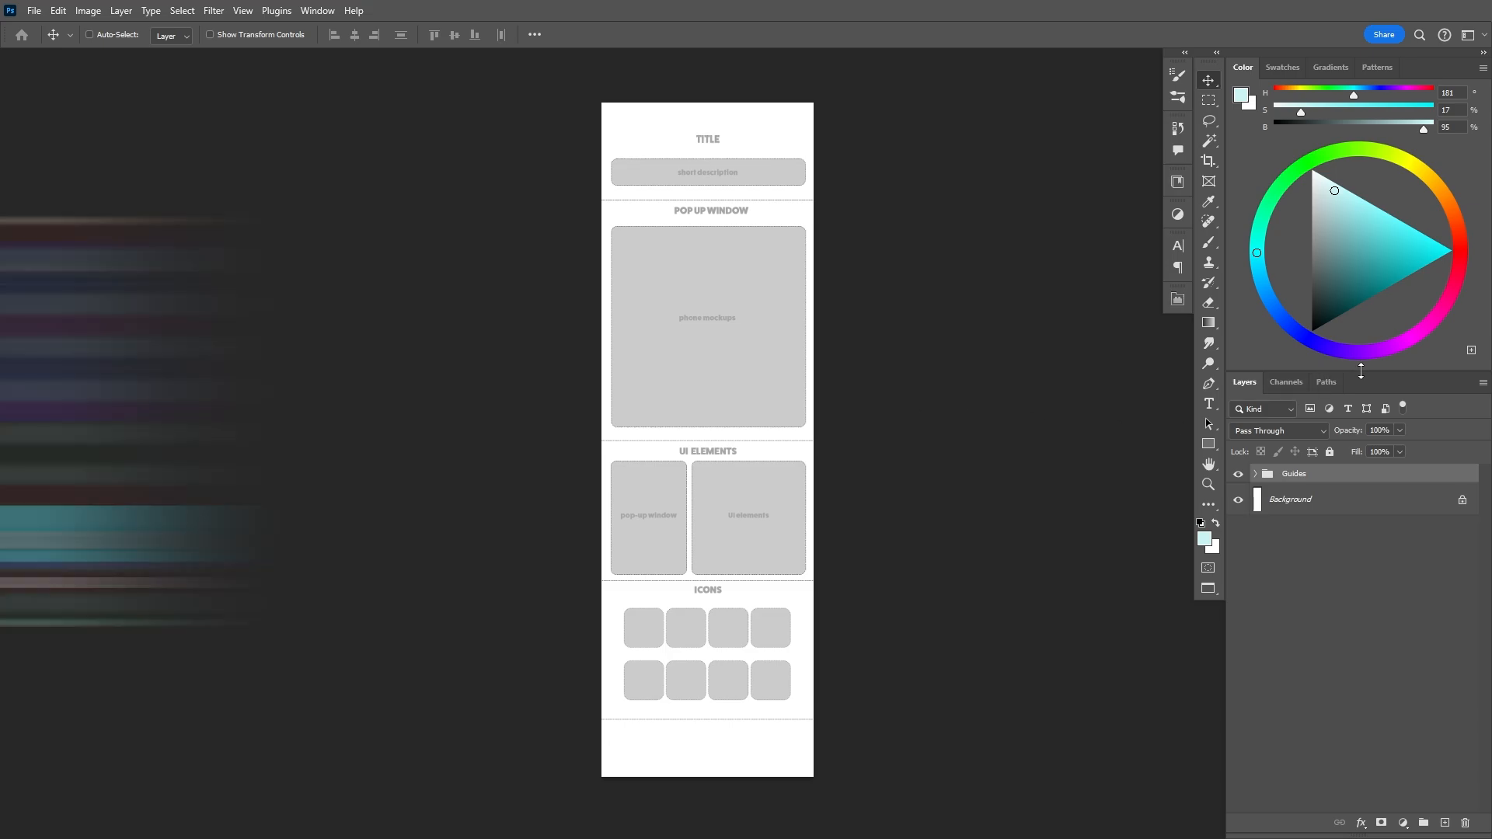
{"action": "left_click_drag", "start_coordinate": [1359, 370], "coordinate": [1375, 196]}
{"action": "left_click_drag", "start_coordinate": [925, 483], "coordinate": [908, 480]}
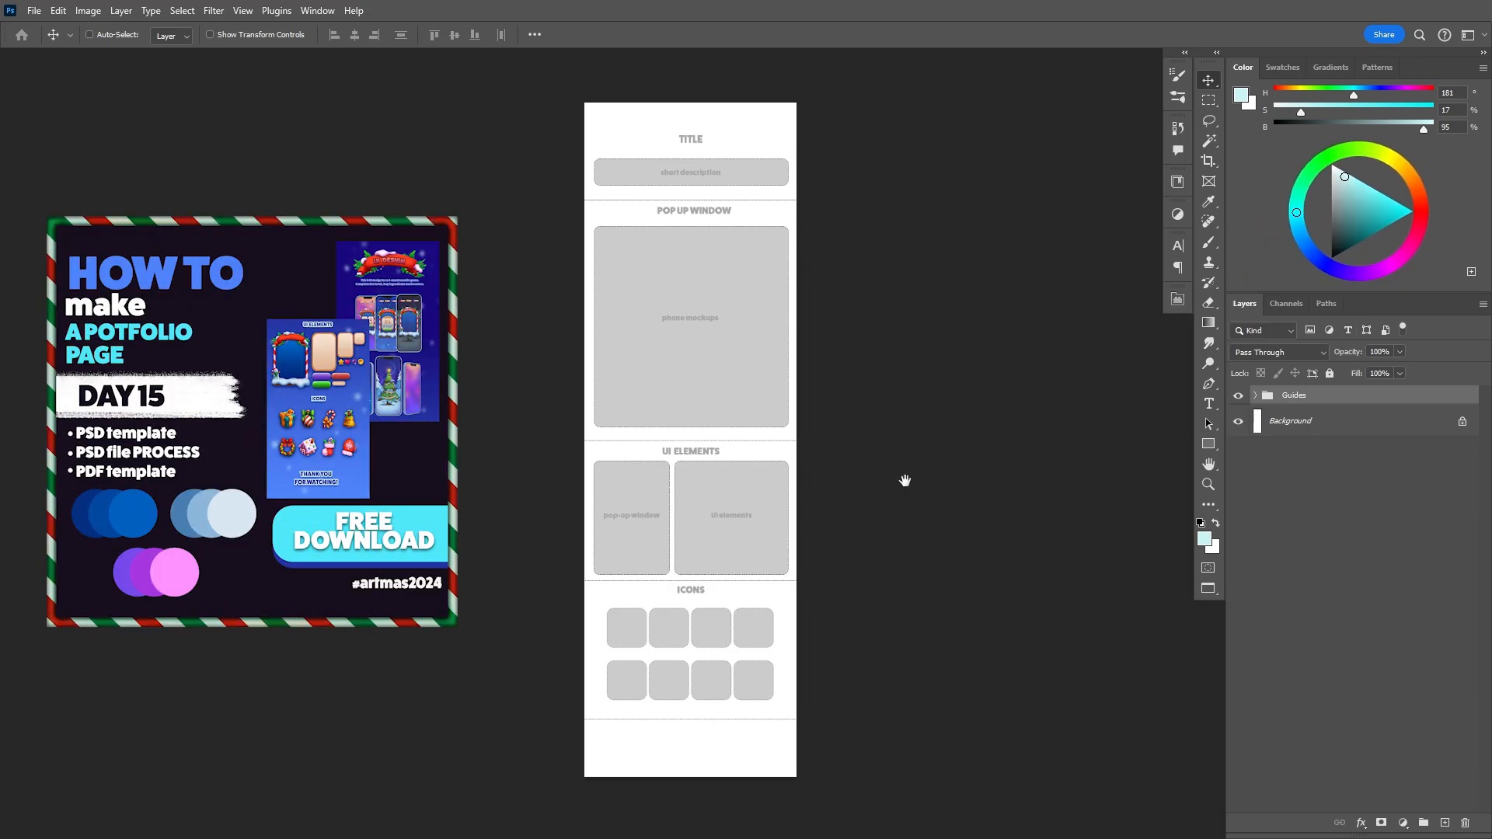
{"action": "scroll", "coordinate": [880, 466], "scroll_direction": "up", "scroll_amount": 2}
{"action": "scroll", "coordinate": [863, 476], "scroll_direction": "down", "scroll_amount": 1}
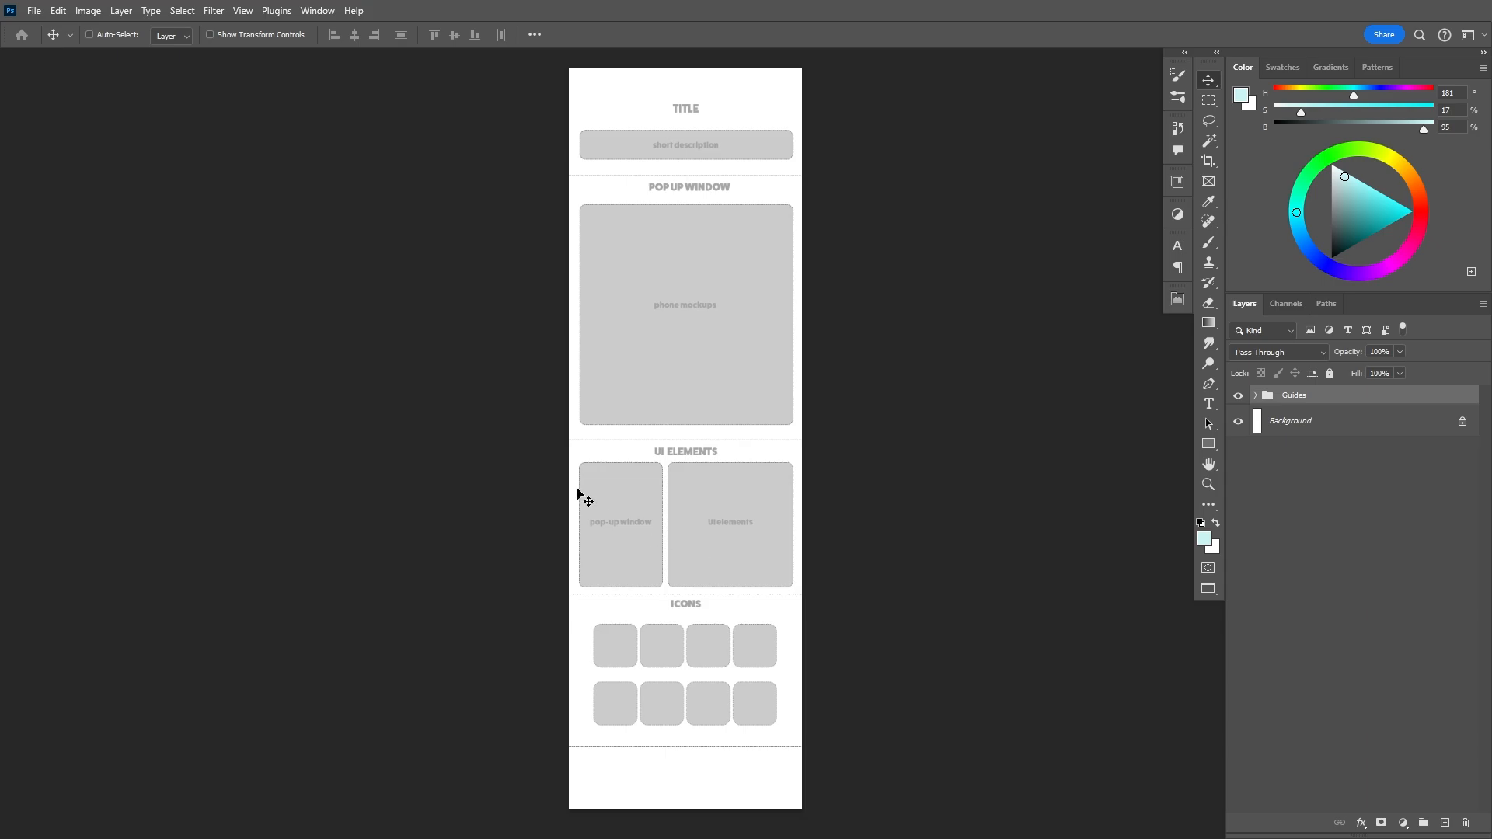
- Hide the Guides group and cover the canvas with a vertical linear gradient from light blue at its base to dark blue above
{"action": "left_click", "coordinate": [1400, 373]}
{"action": "left_click", "coordinate": [1356, 370]}
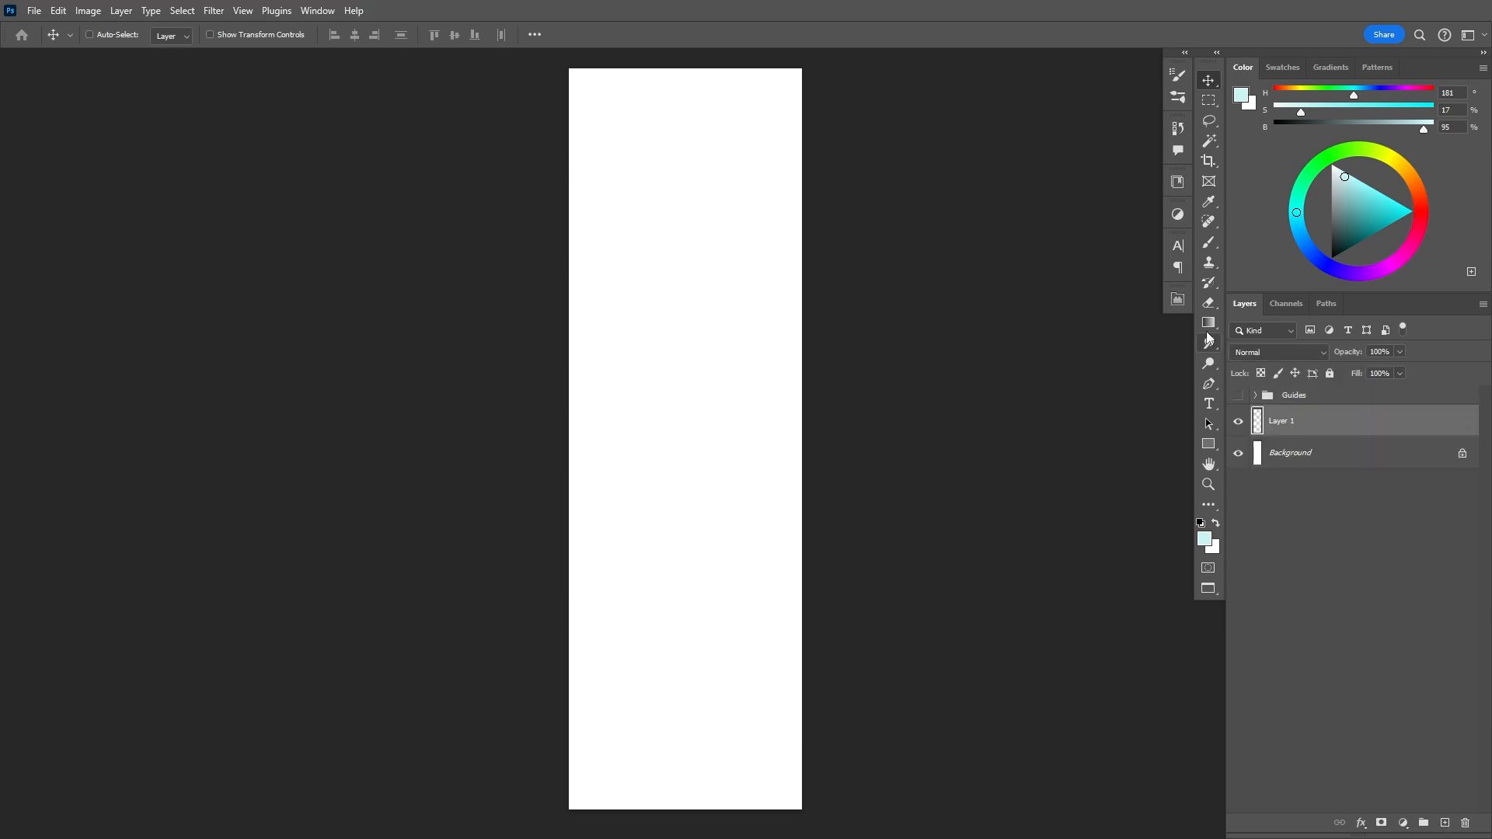
{"action": "left_click", "coordinate": [1203, 324]}
{"action": "left_click", "coordinate": [246, 35]}
{"action": "mouse_move", "coordinate": [679, 777]}
{"action": "left_mouse_down"}
{"action": "mouse_move", "coordinate": [684, 109]}
{"action": "mouse_move", "coordinate": [686, 798]}
{"action": "left_mouse_up"}
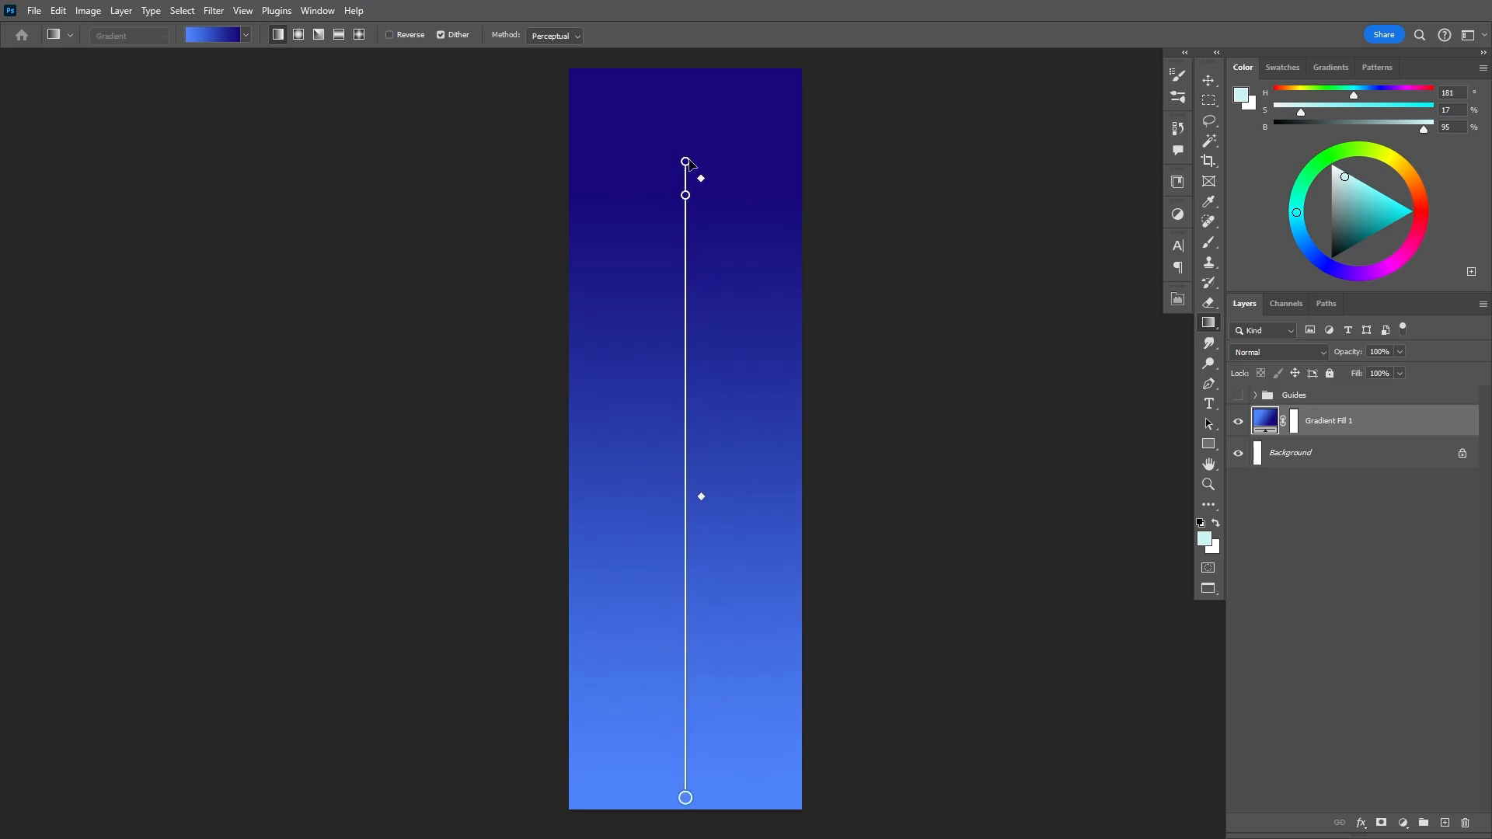
{"action": "left_click_drag", "start_coordinate": [685, 161], "coordinate": [687, 230]}
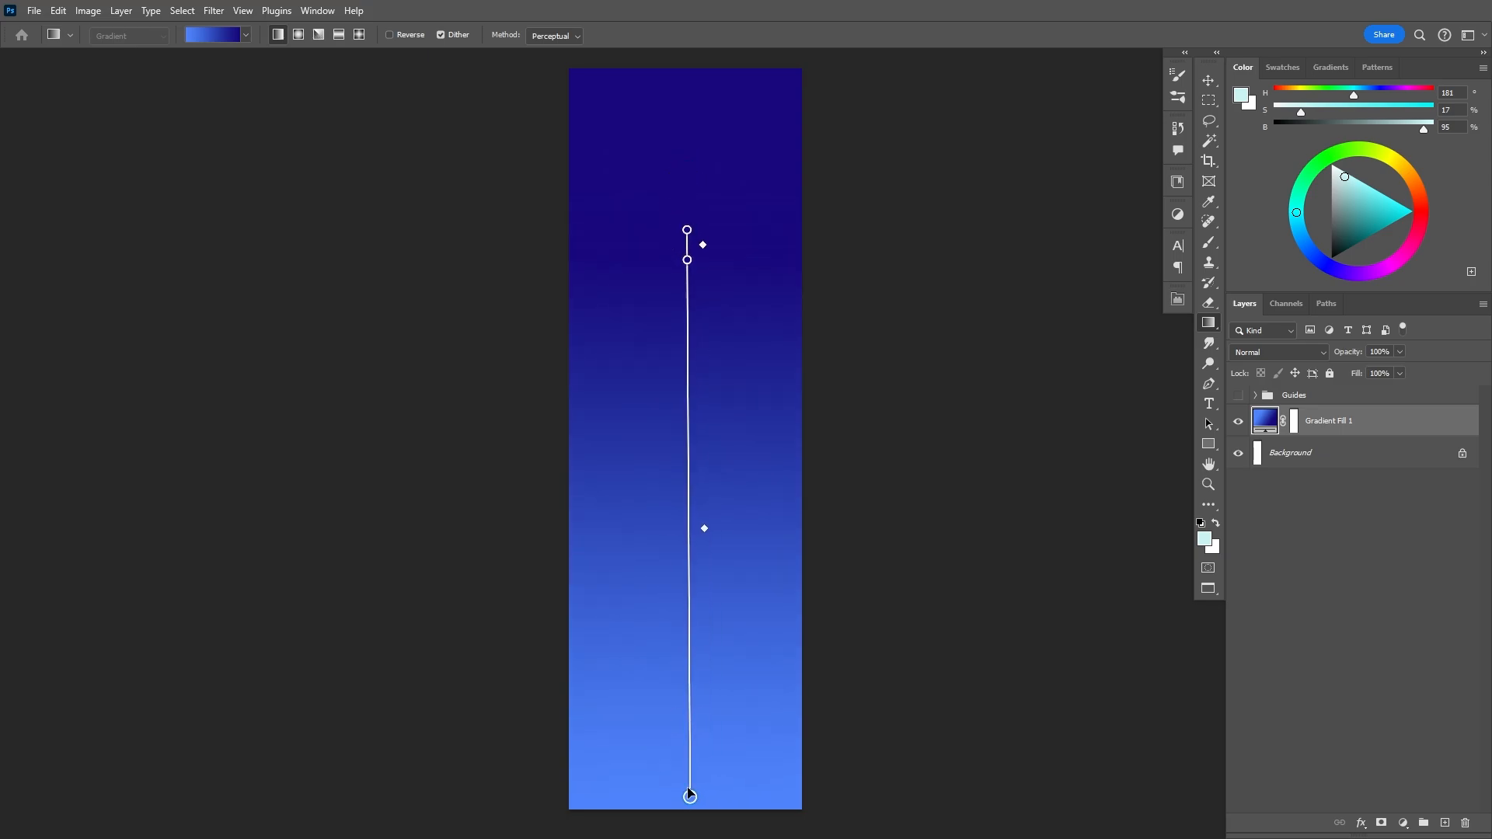
{"action": "left_click", "coordinate": [1208, 80]}
- Add a new layer above the gradient fill and name it snowflakes
{"action": "left_click", "coordinate": [1445, 822]}
{"action": "double_click", "coordinate": [1282, 421]}
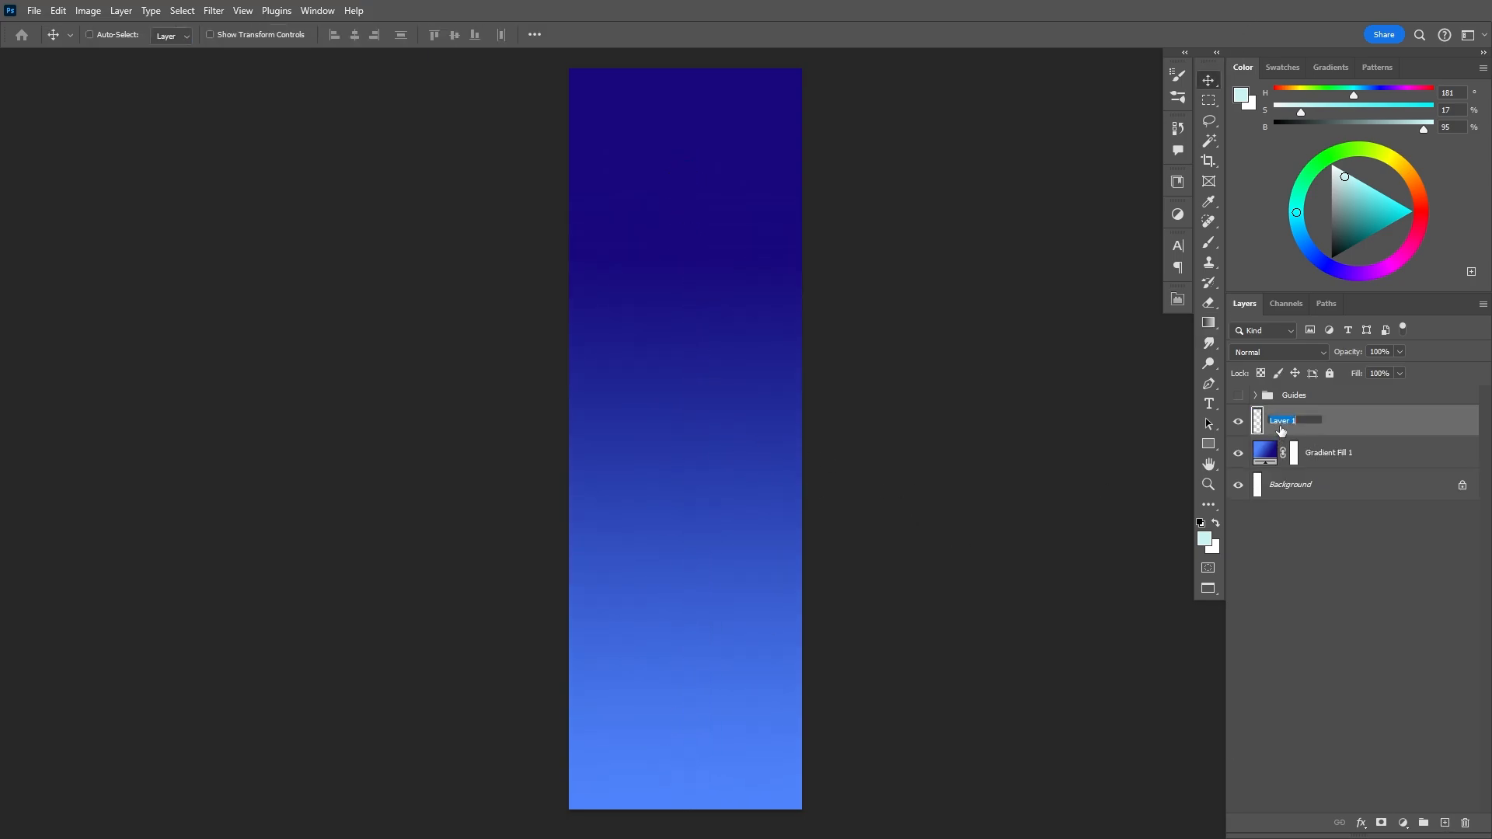
{"action": "type", "text": "snowflakes"}
{"action": "key", "text": "Return"}
- Paint light cyan dots of varying sizes across the whole canvas on the snowflakes layer with a Hard Round brush
{"action": "key", "text": "b"}
{"action": "right_click", "coordinate": [613, 380]}
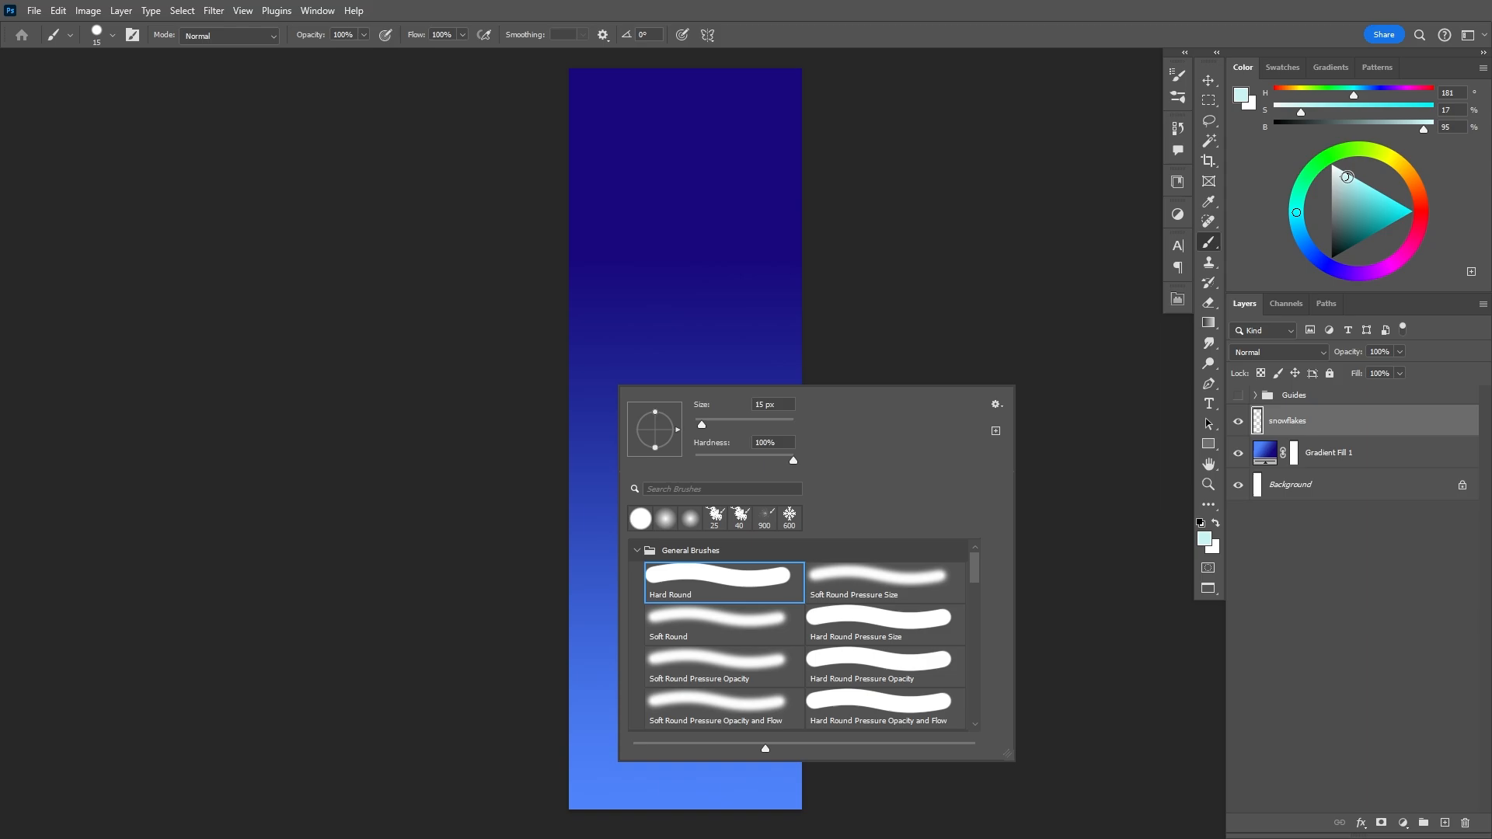
{"action": "left_click", "coordinate": [1349, 171]}
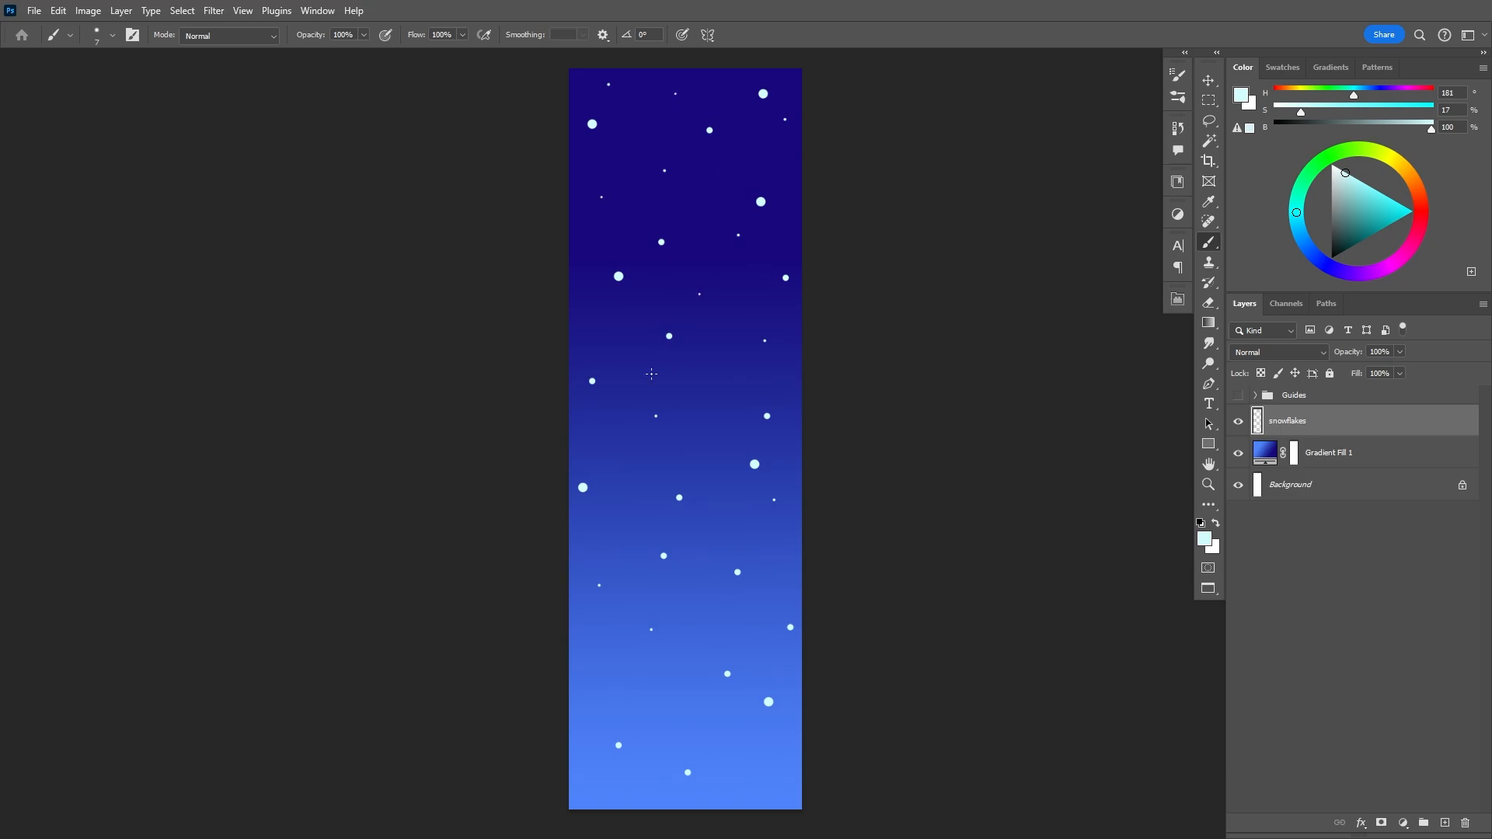
{"action": "key", "text": "v"}
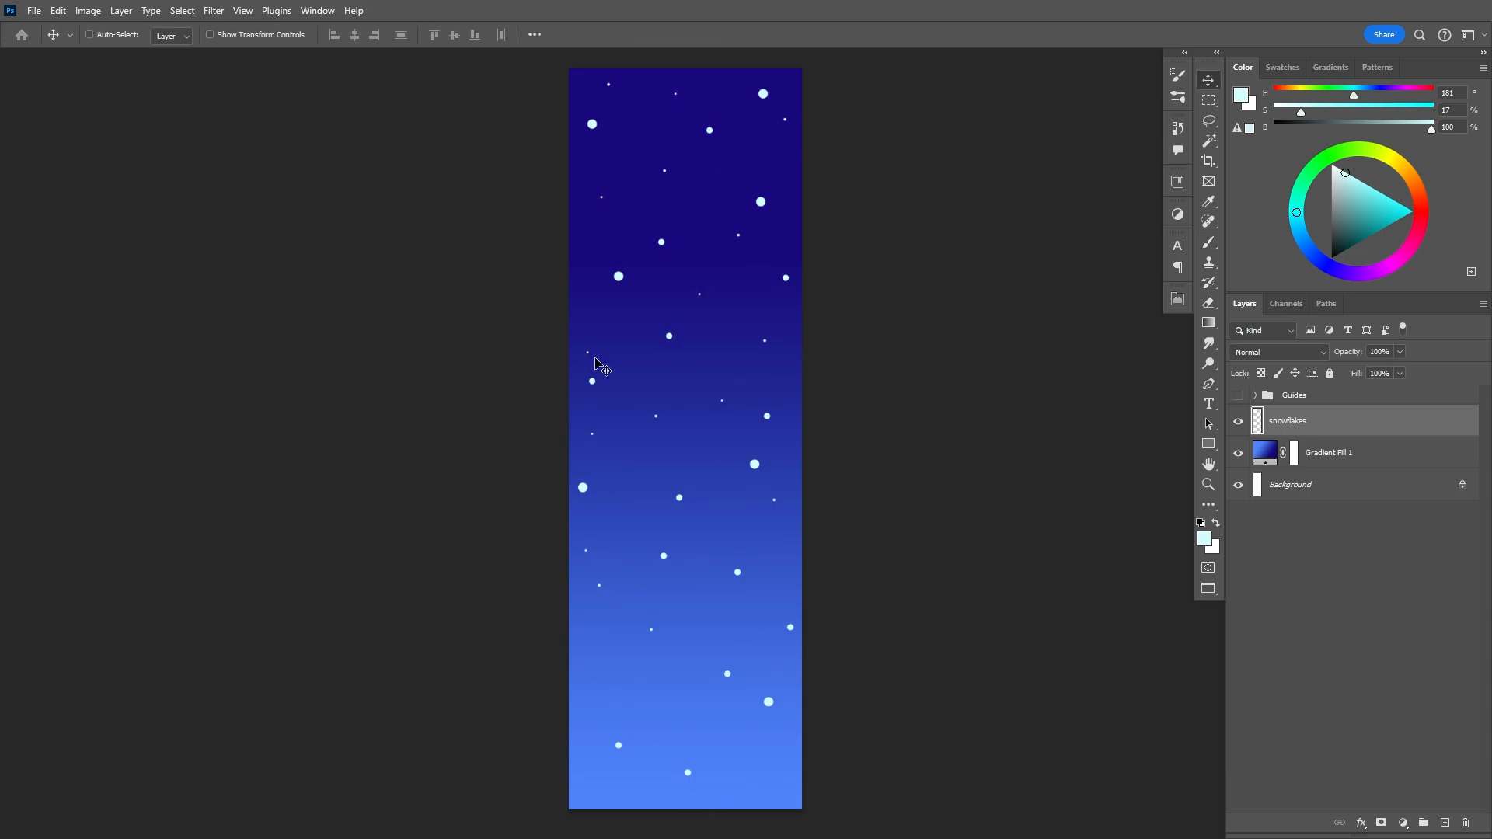
- Apply a Gaussian Blur with a radius of 10 pixels to the snowflakes layer
{"action": "left_click", "coordinate": [214, 10]}
{"action": "mouse_move", "coordinate": [256, 213]}
{"action": "left_click", "coordinate": [445, 269]}
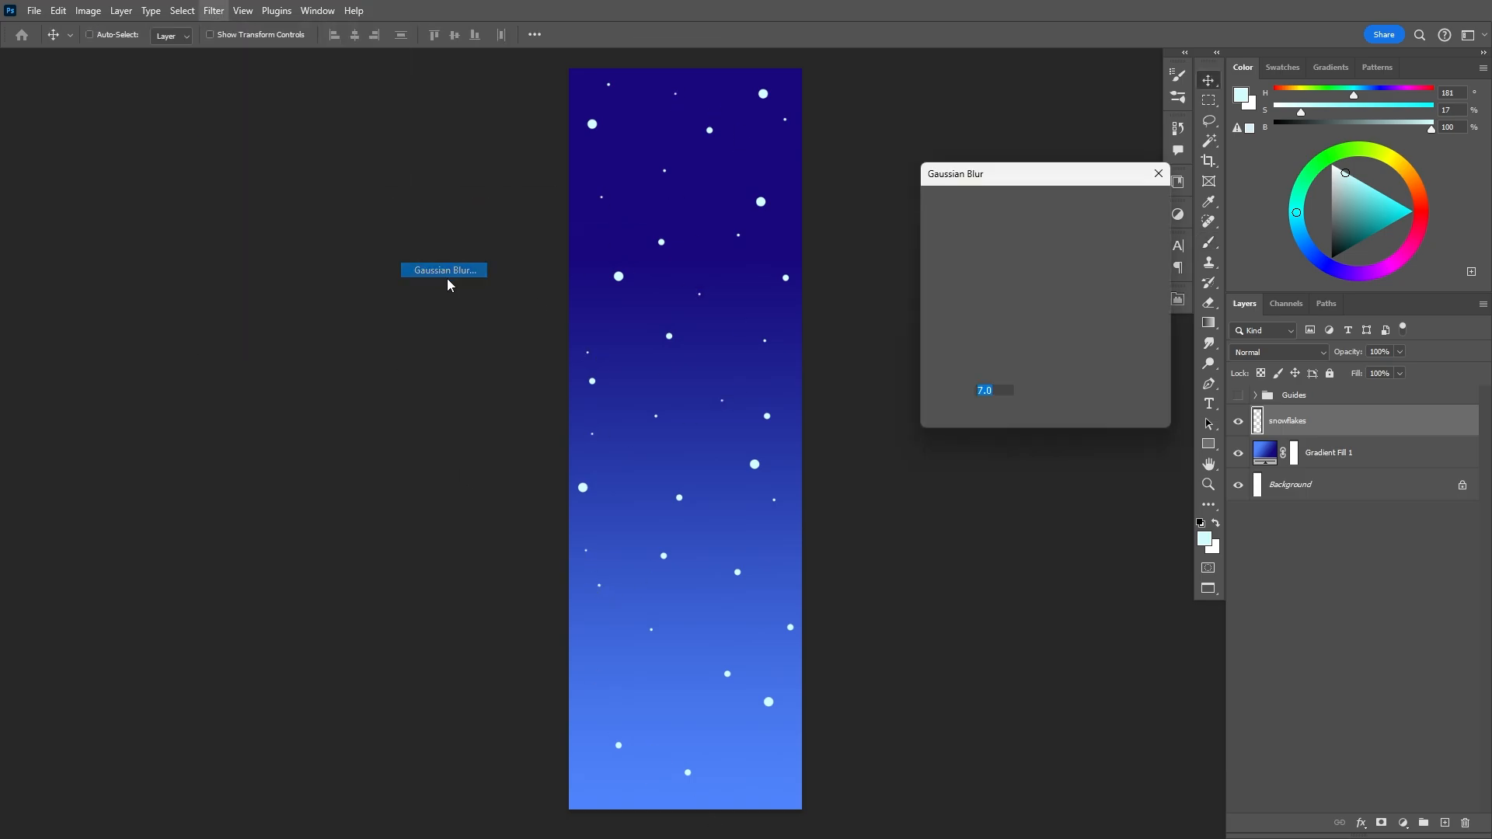
{"action": "left_click_drag", "start_coordinate": [889, 534], "coordinate": [809, 536]}
{"action": "type", "text": "5"}
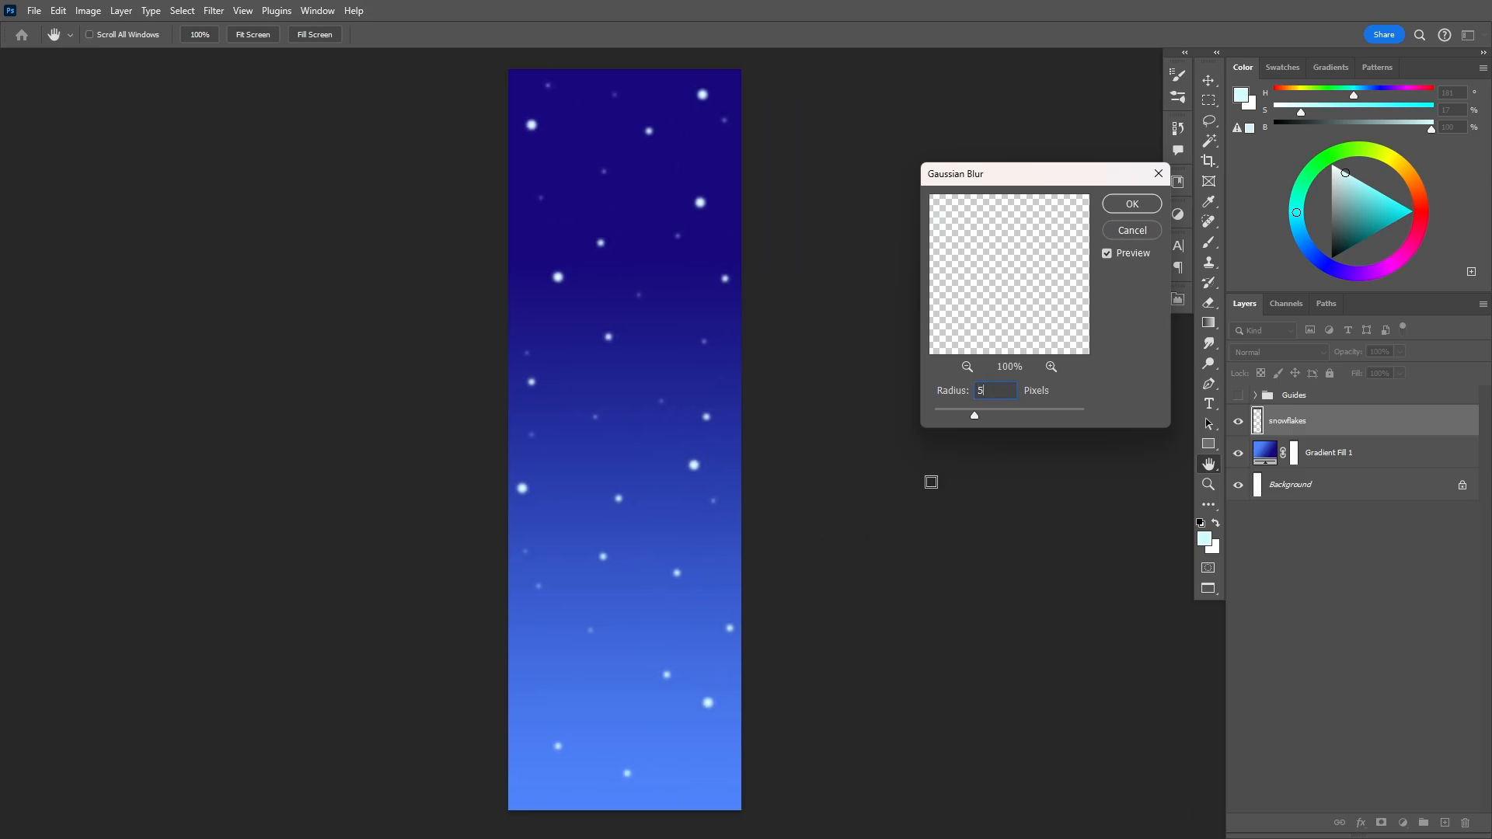
{"action": "type", "text": "10"}
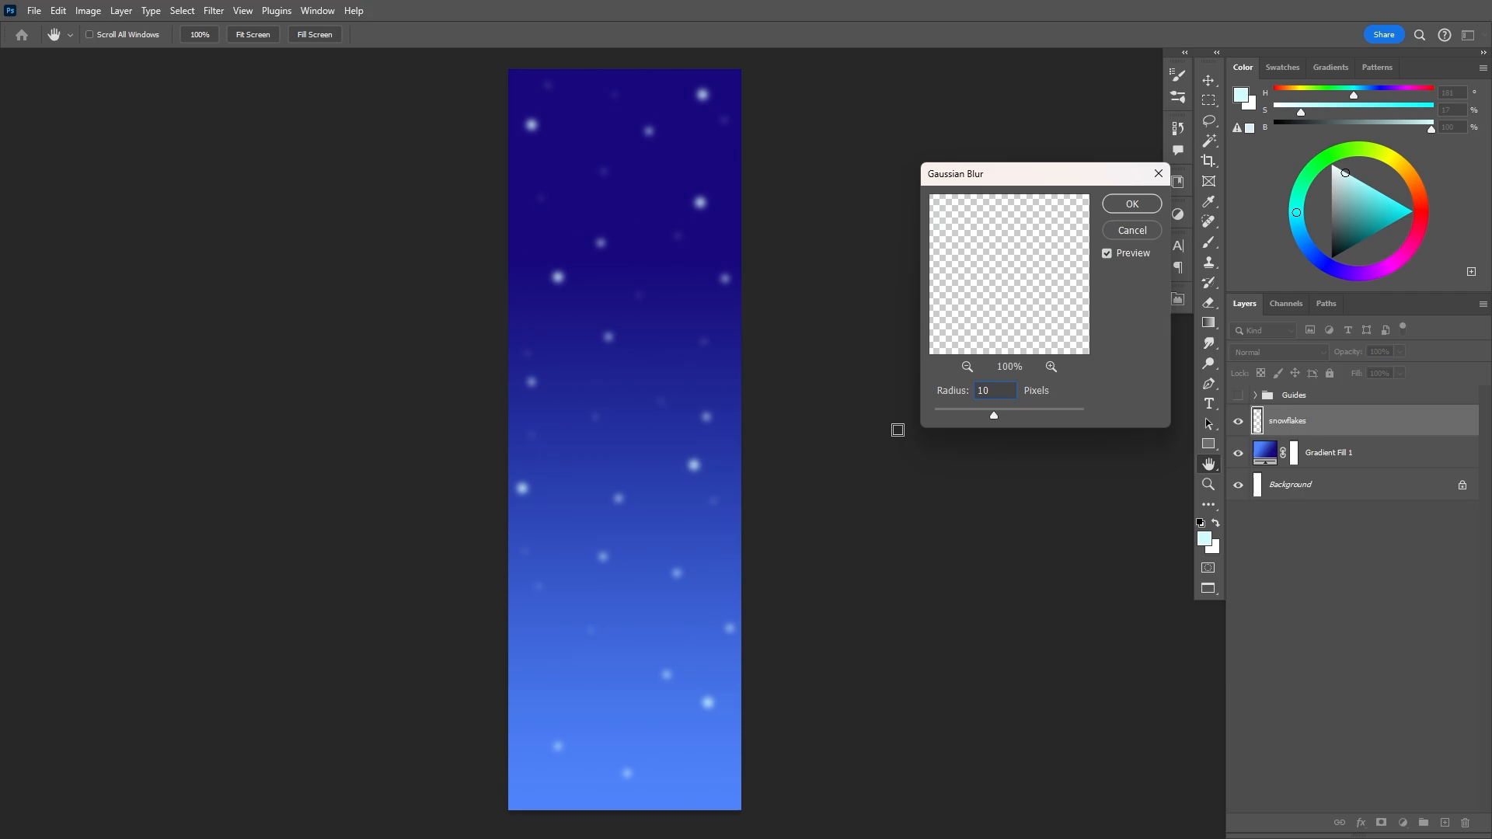
{"action": "left_click", "coordinate": [1136, 209]}
- Duplicate the snowflakes layer and flip the copy both ways, to -100% width and -100% height
{"action": "right_click", "coordinate": [1320, 425]}
{"action": "left_click", "coordinate": [1369, 49]}
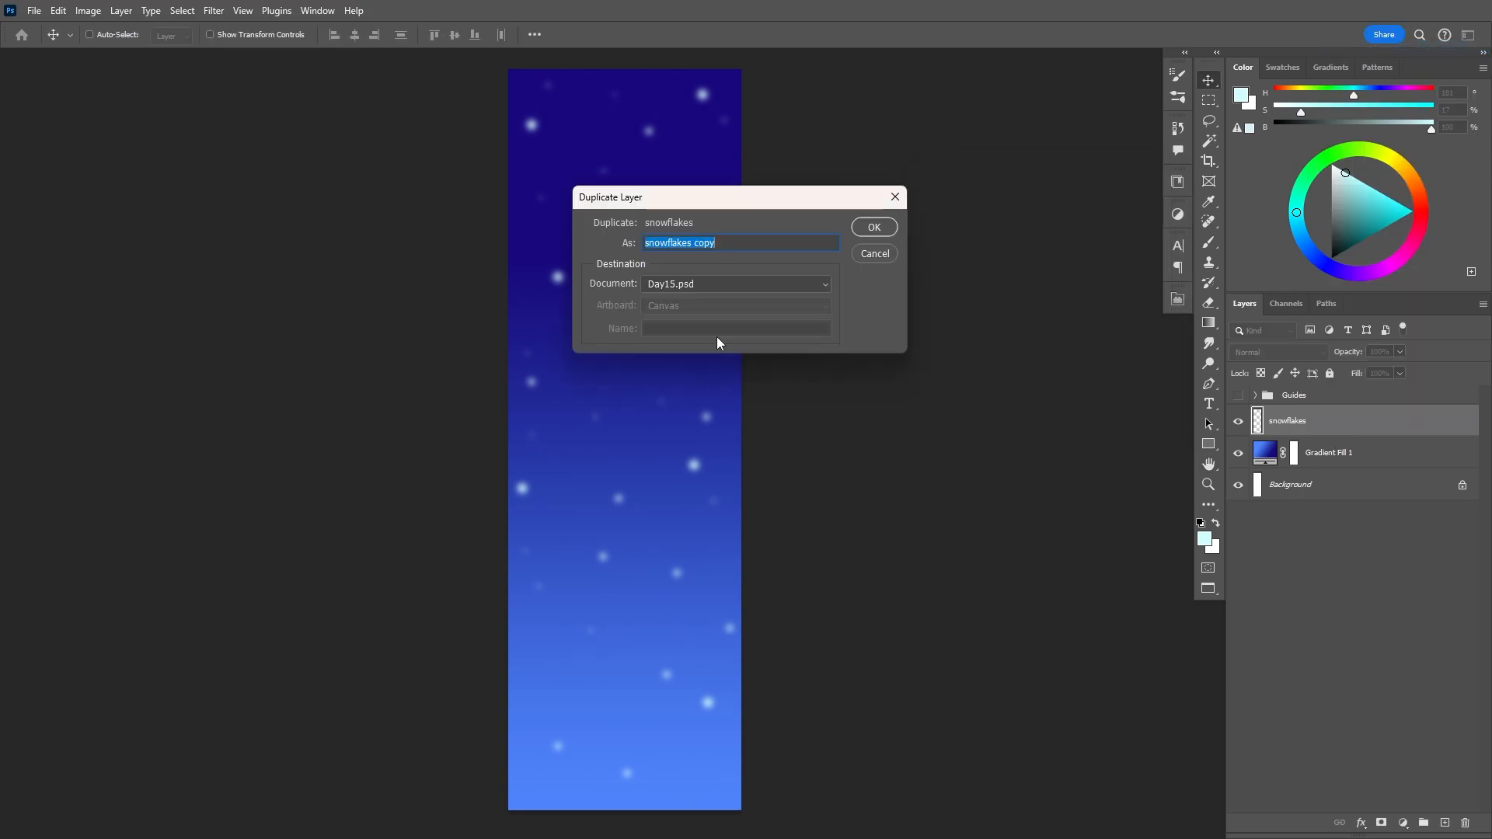
{"action": "key", "text": "Return"}
{"action": "key", "text": "ctrl+t"}
{"action": "left_click_drag", "start_coordinate": [829, 648], "coordinate": [556, 359]}
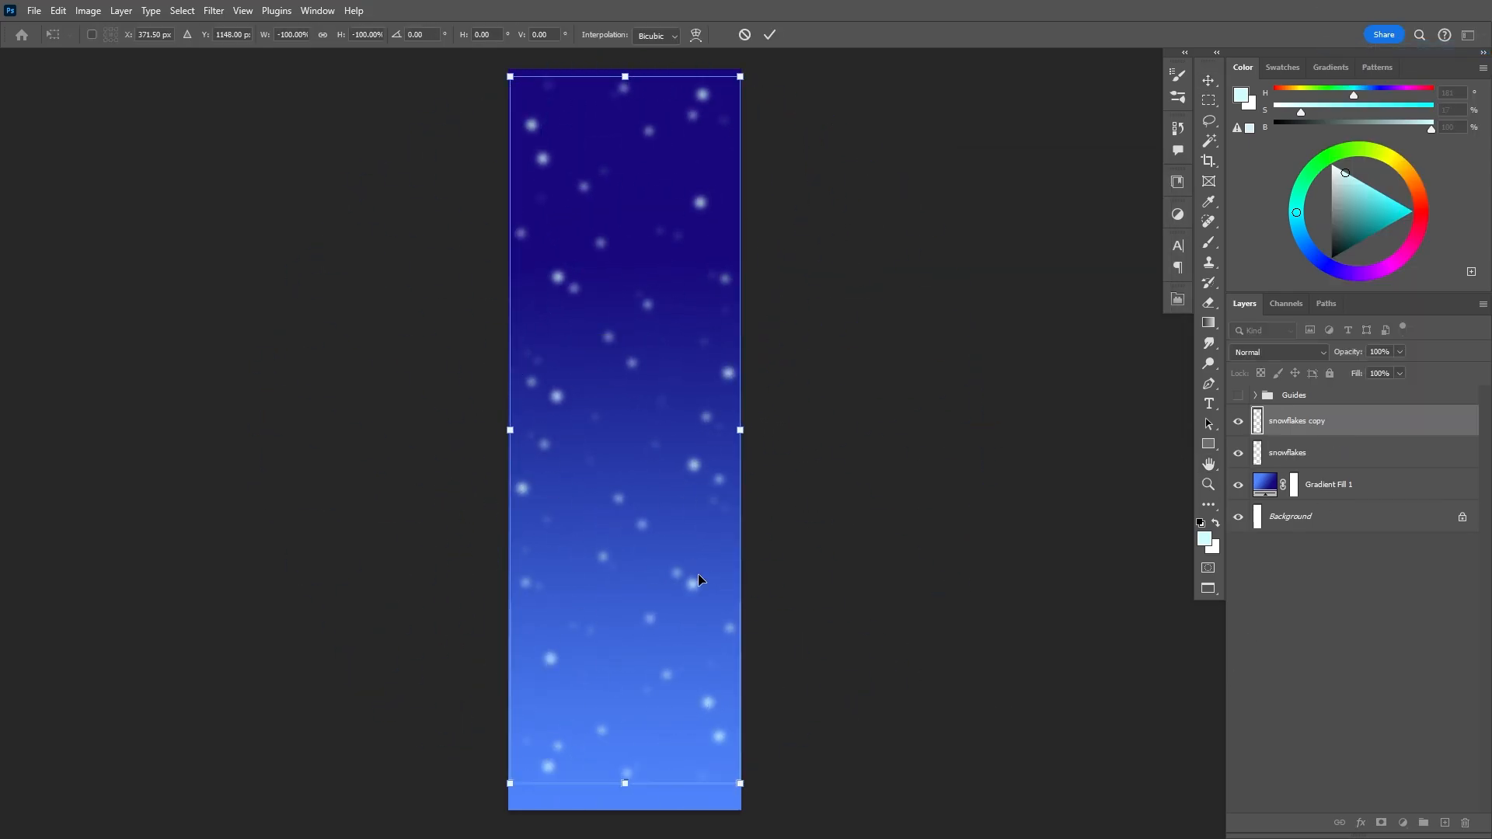
{"action": "key", "text": "Return"}
- Enlarge and reposition the snowflakes copy, and merge it down into the original snowflakes layer
{"action": "scroll", "coordinate": [739, 601], "scroll_direction": "down", "scroll_amount": 5}
{"action": "key", "text": "ctrl+t"}
{"action": "left_click_drag", "start_coordinate": [740, 713], "coordinate": [764, 783]}
{"action": "left_click_drag", "start_coordinate": [729, 662], "coordinate": [731, 644]}
{"action": "key", "text": "Return"}
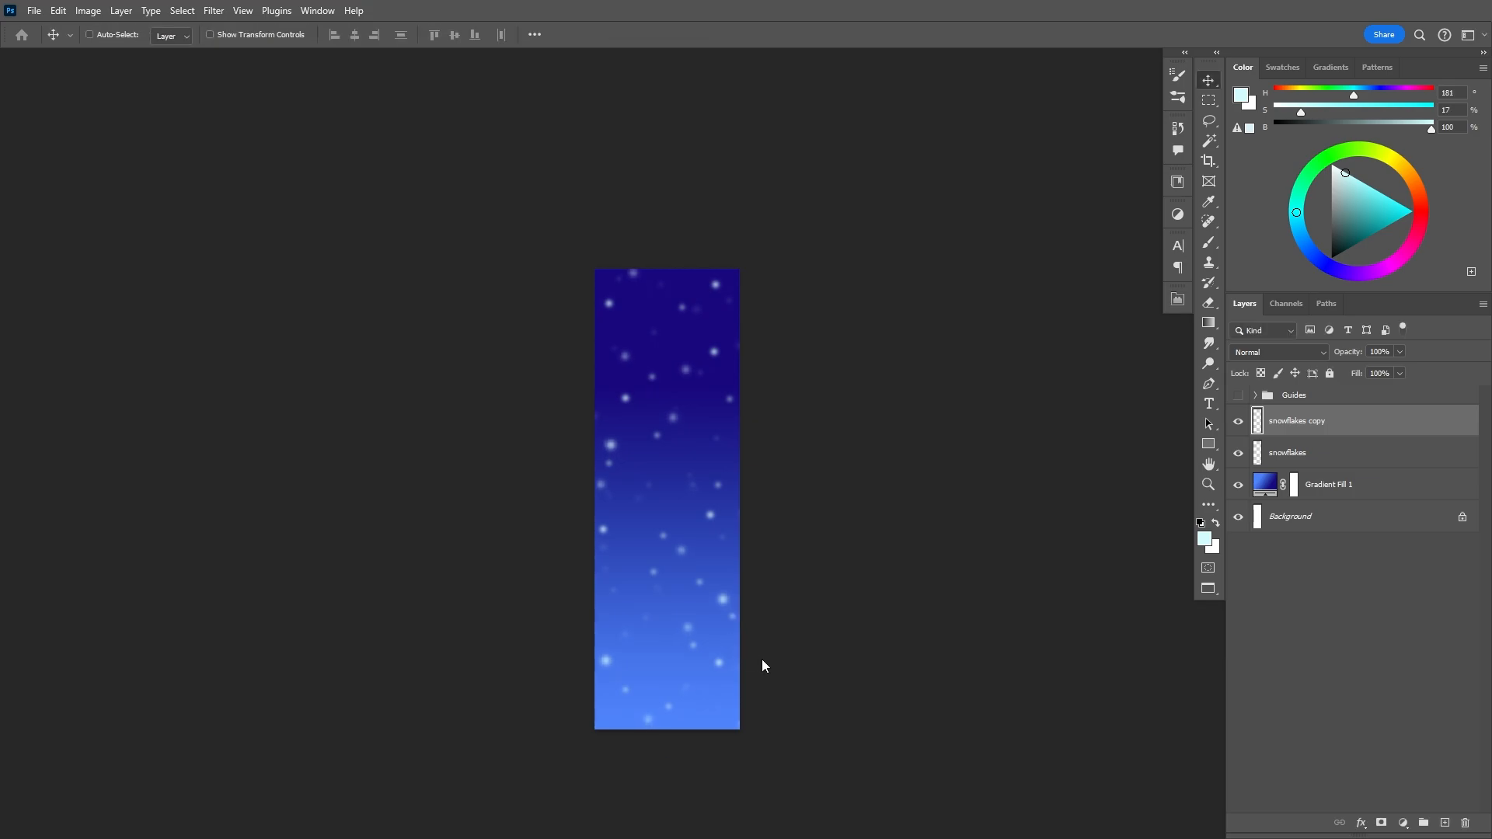
{"action": "scroll", "coordinate": [764, 666], "scroll_direction": "up", "scroll_amount": 1}
{"action": "key", "text": "ctrl+e"}
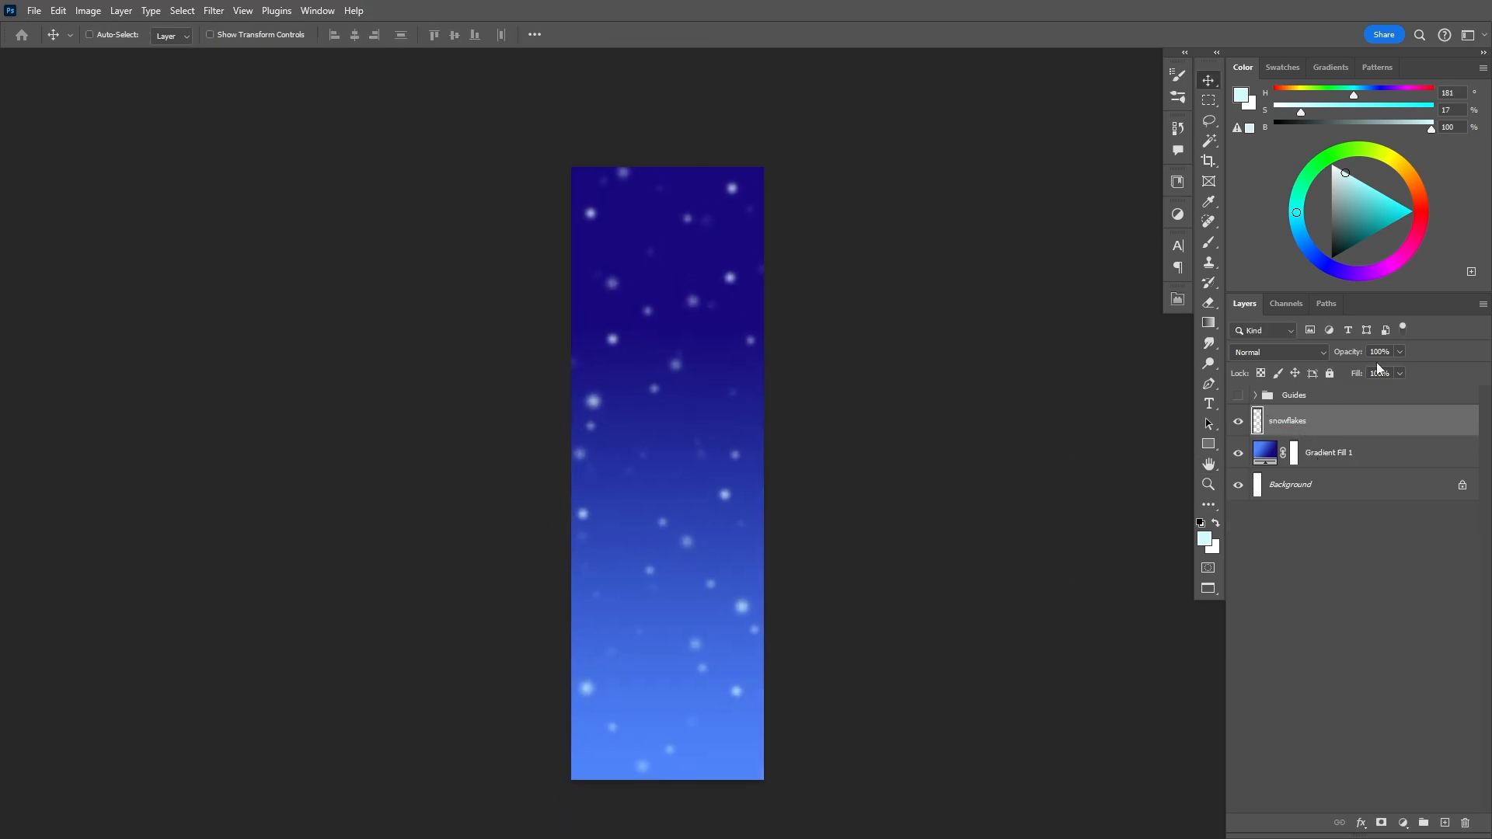
- Set the snowflakes layer's opacity to 70% and make the Guides group visible
{"action": "mouse_move", "coordinate": [1400, 351]}
{"action": "left_mouse_down"}
{"action": "mouse_move", "coordinate": [1362, 373]}
{"action": "mouse_move", "coordinate": [1391, 365]}
{"action": "mouse_move", "coordinate": [1380, 372]}
{"action": "left_mouse_up"}
{"action": "type", "text": "70"}
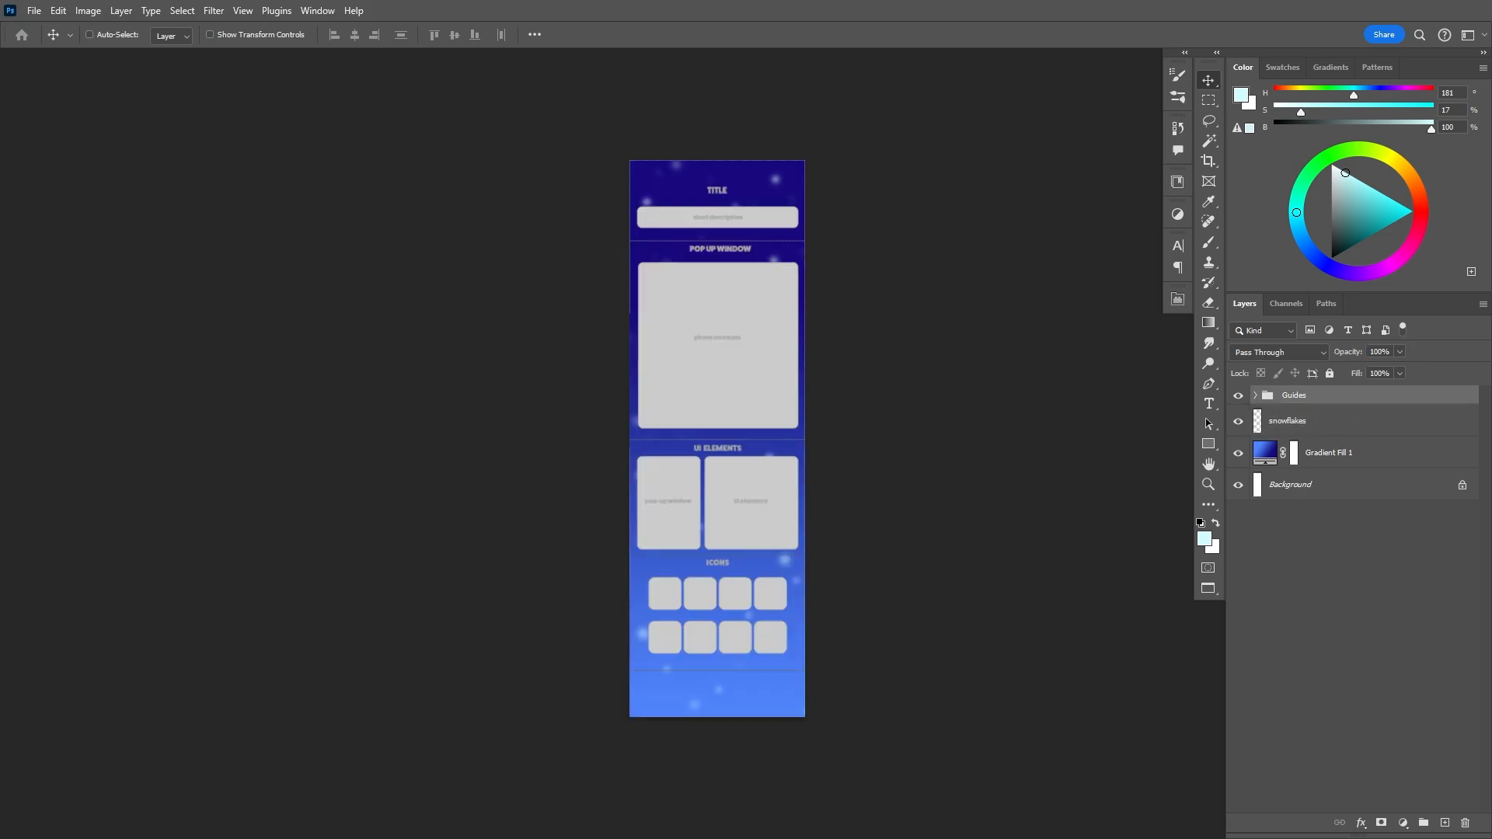
- Examine the layout guides from the title and description through phone mockups, UI elements and icons to the page's end
{"action": "left_click_drag", "start_coordinate": [909, 433], "coordinate": [865, 443]}
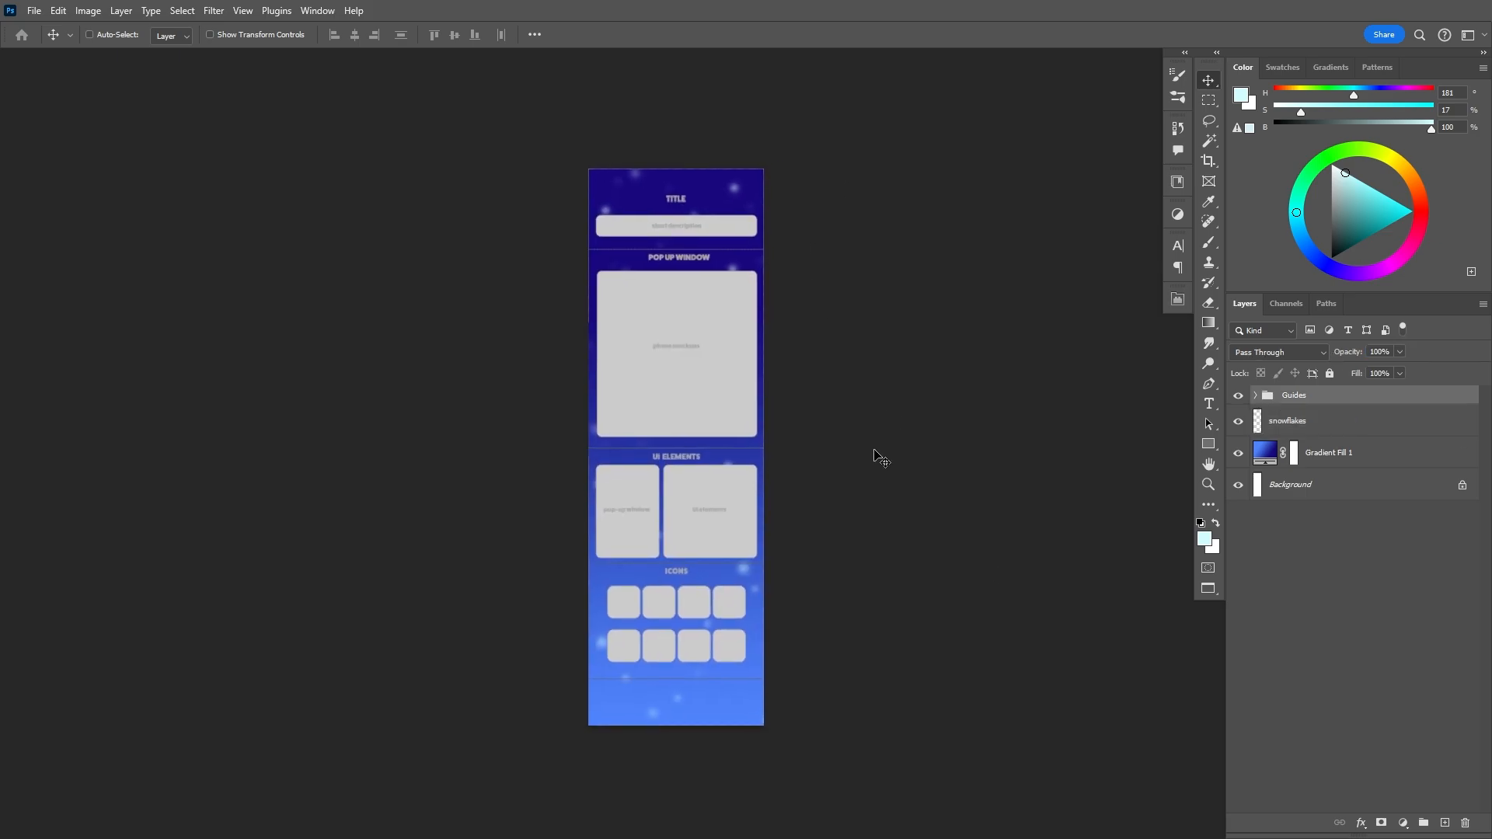
{"action": "scroll", "coordinate": [676, 178], "scroll_direction": "up", "scroll_amount": 2}
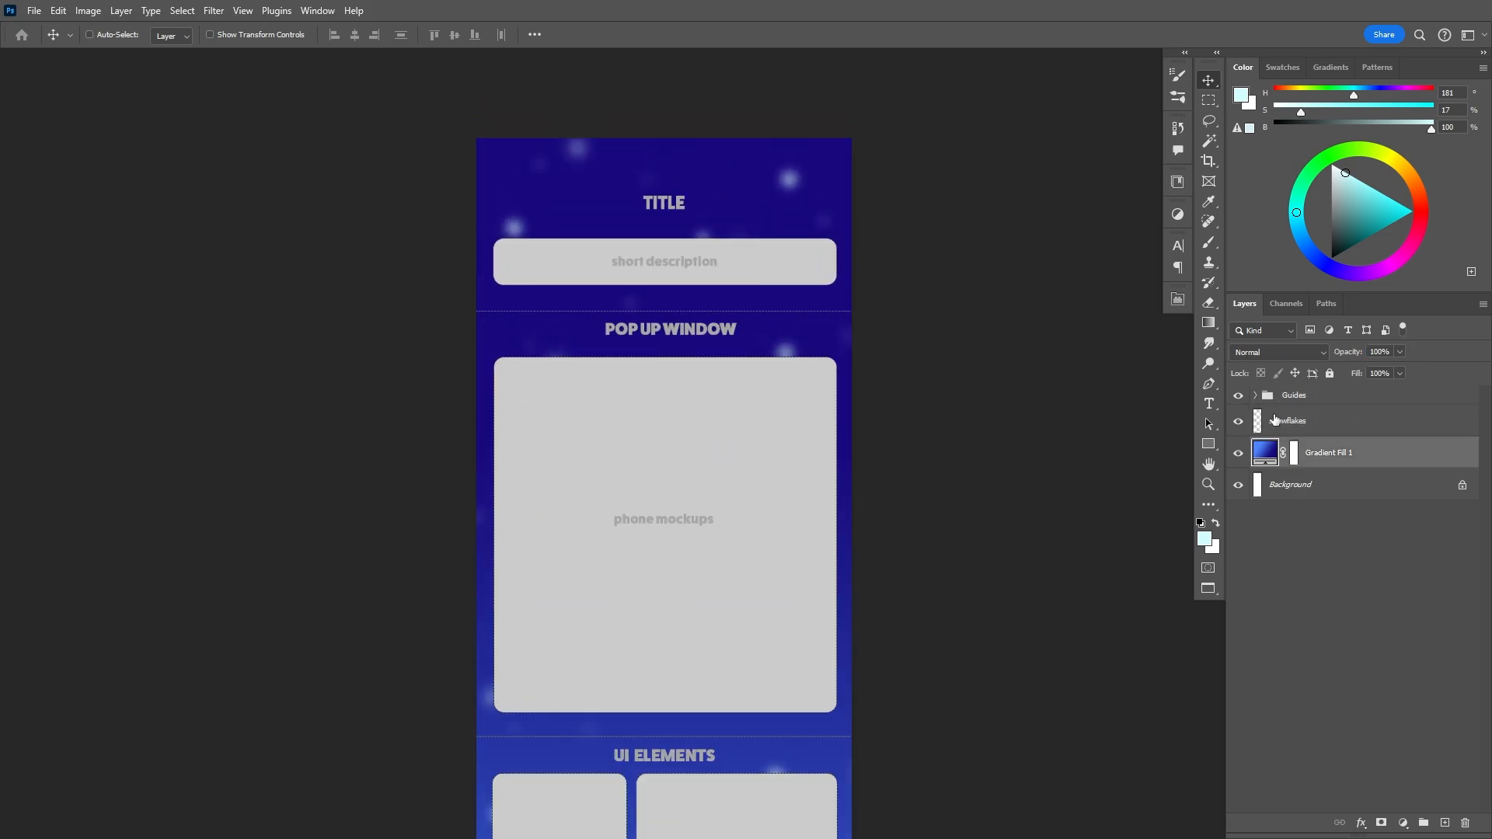
{"action": "scroll", "coordinate": [666, 156], "scroll_direction": "up", "scroll_amount": 3}
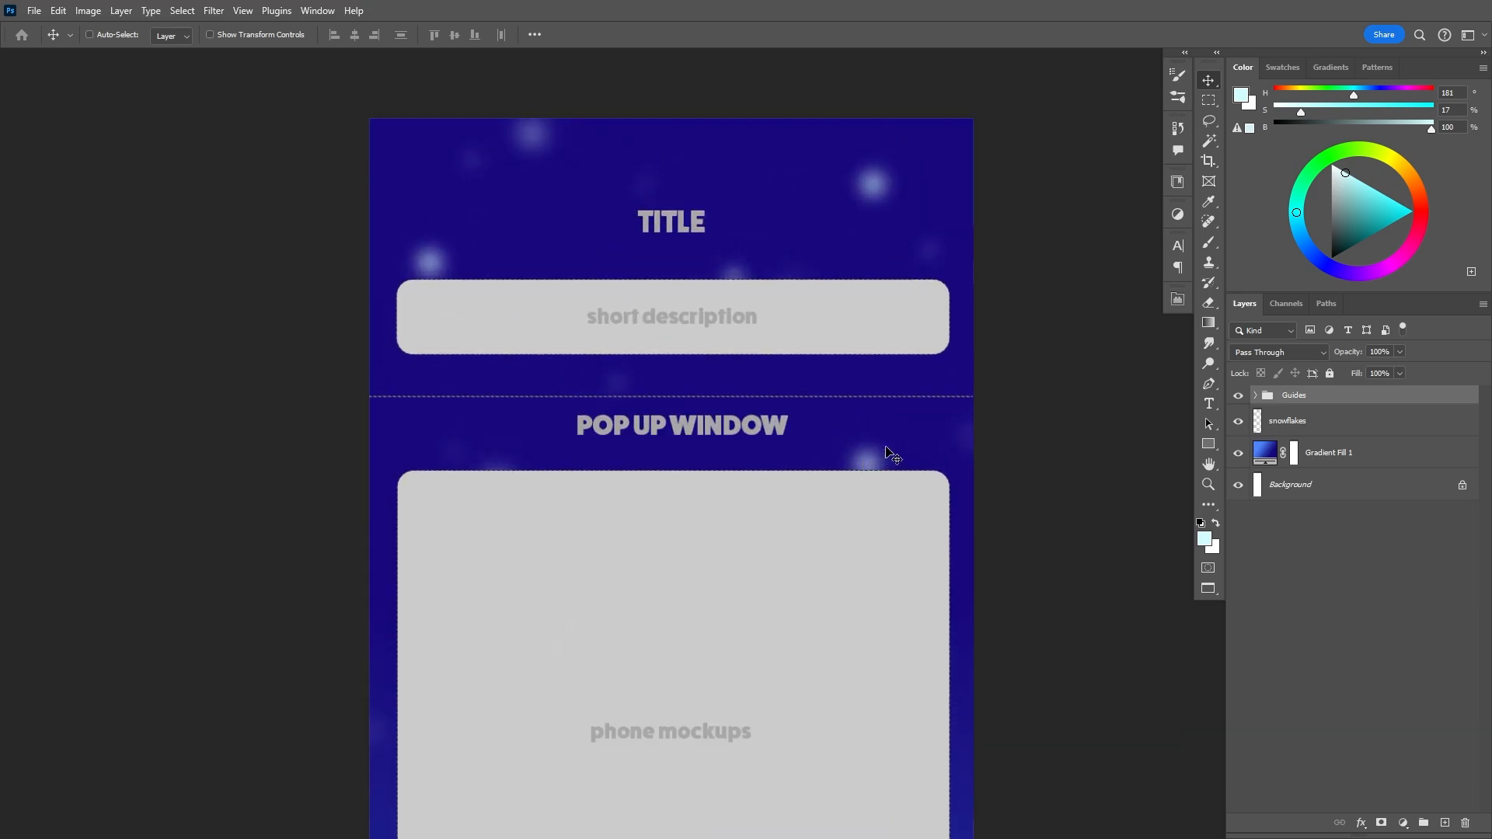
{"action": "scroll", "coordinate": [1008, 356], "scroll_direction": "down", "scroll_amount": 1}
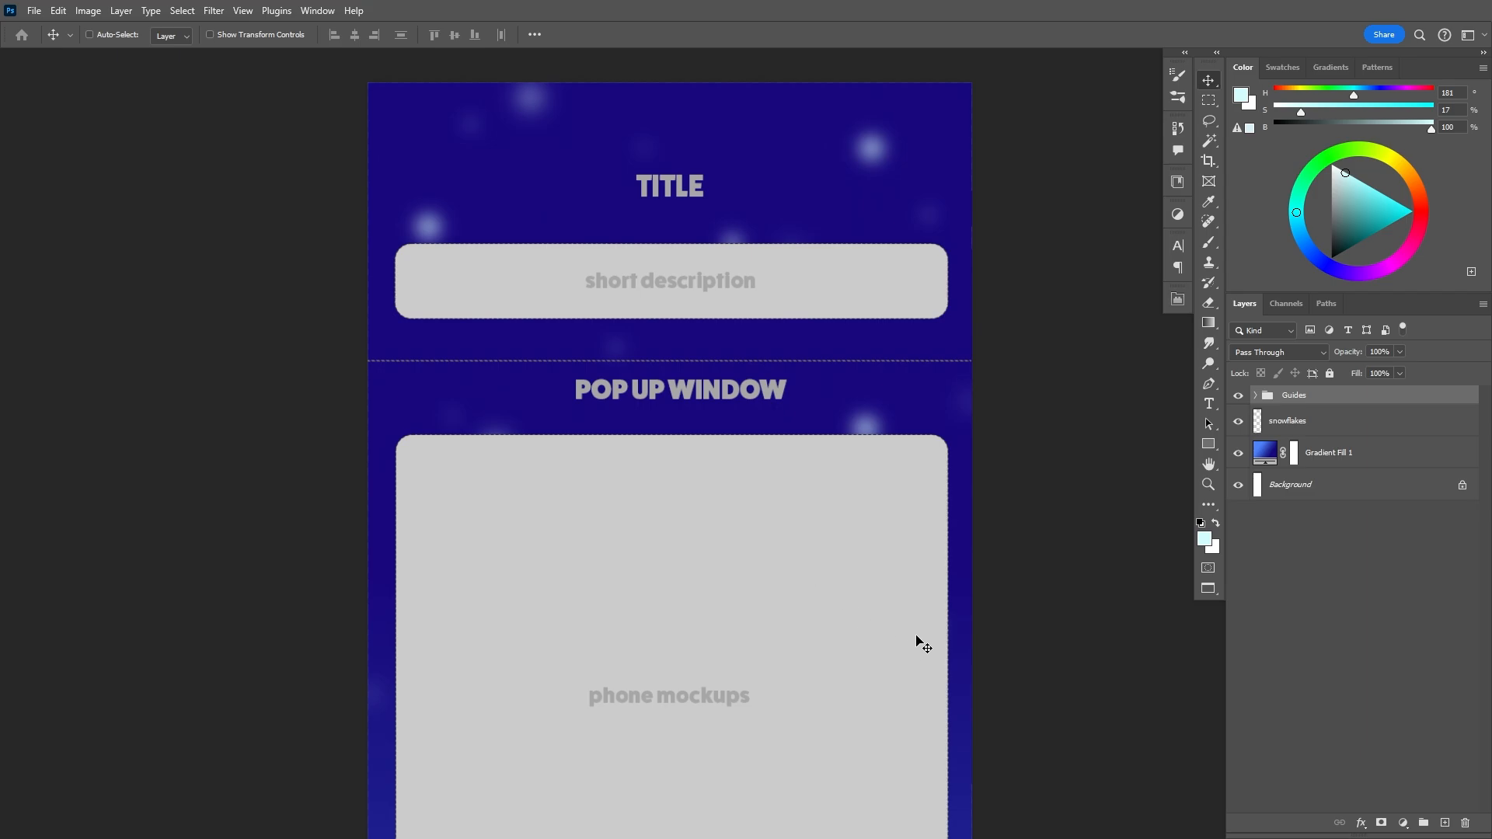
{"action": "scroll", "coordinate": [867, 596], "scroll_direction": "down", "scroll_amount": 4}
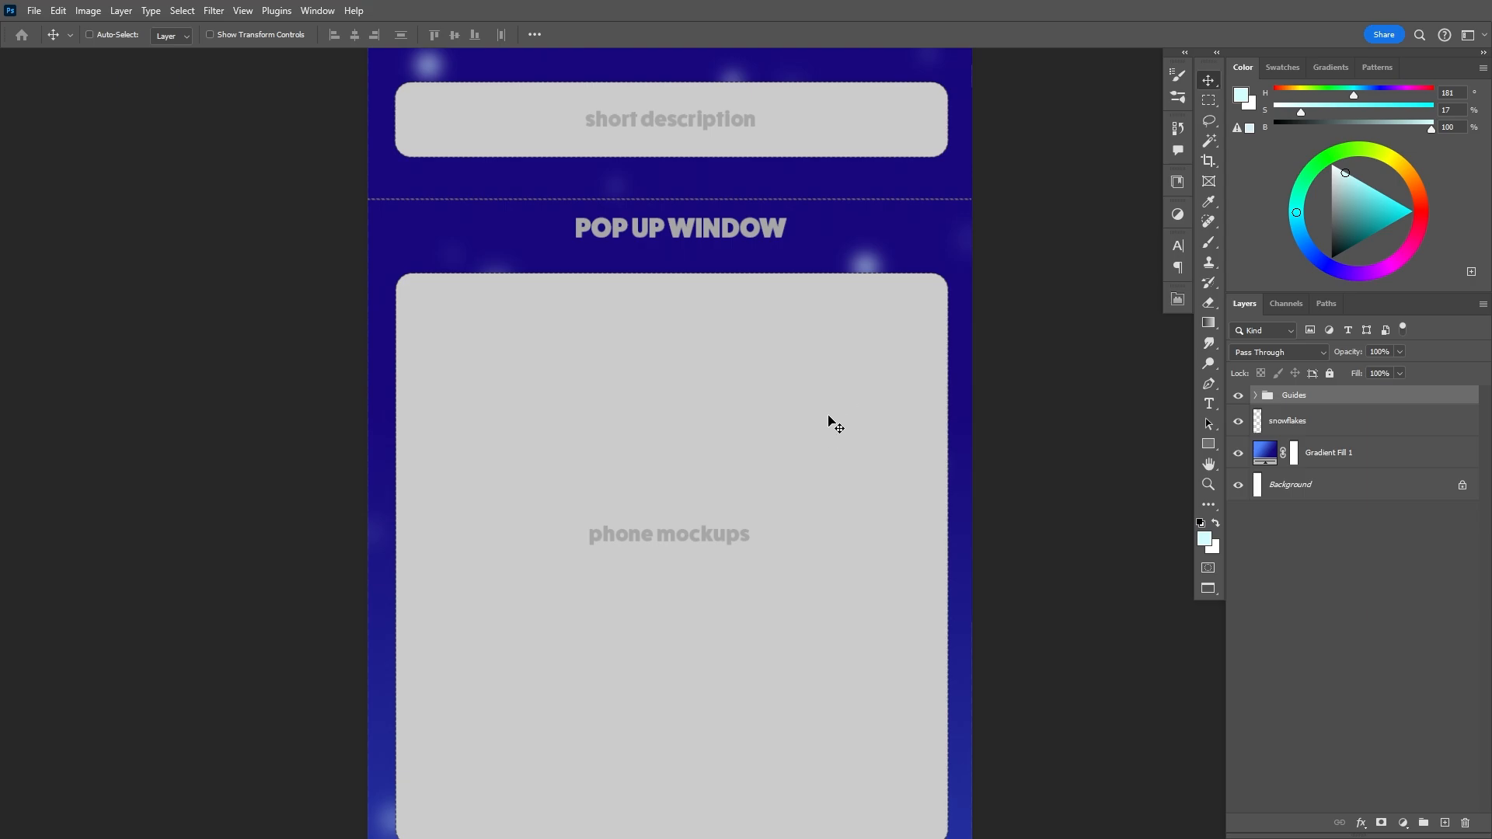
{"action": "scroll", "coordinate": [829, 420], "scroll_direction": "down", "scroll_amount": 2}
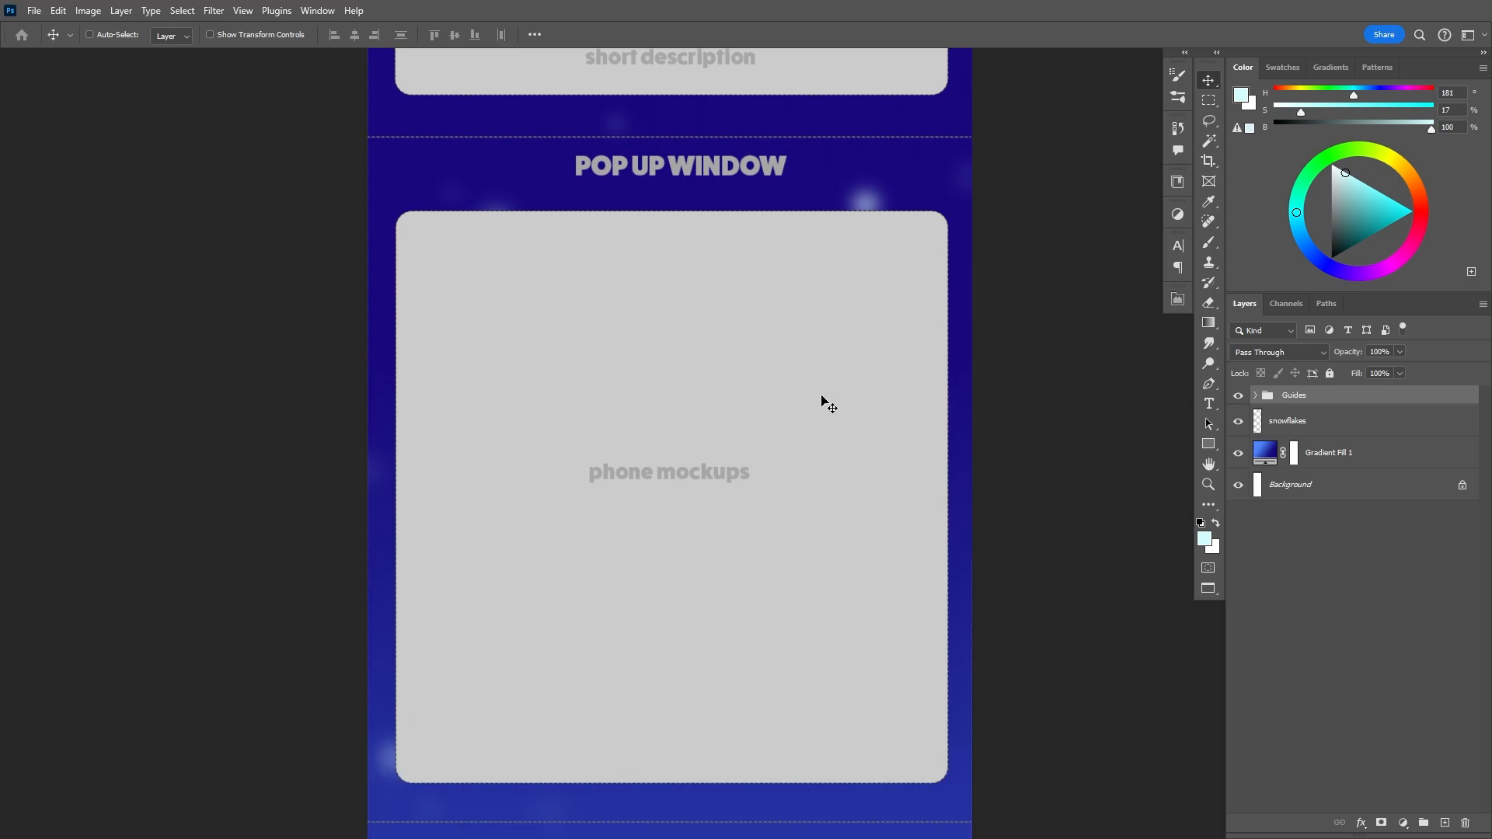
{"action": "scroll", "coordinate": [825, 401], "scroll_direction": "down", "scroll_amount": 12}
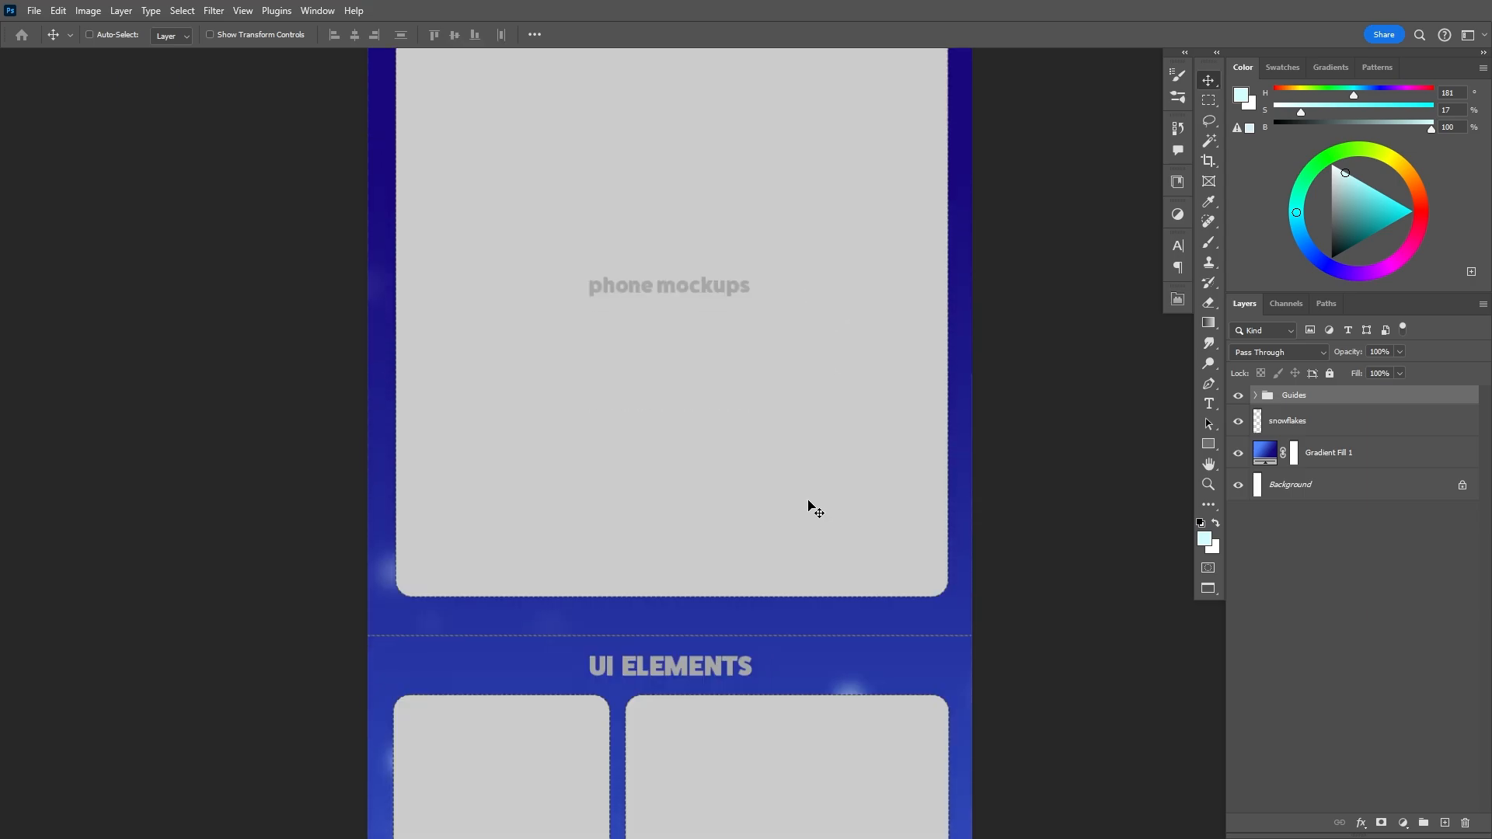
{"action": "scroll", "coordinate": [803, 432], "scroll_direction": "down", "scroll_amount": 11}
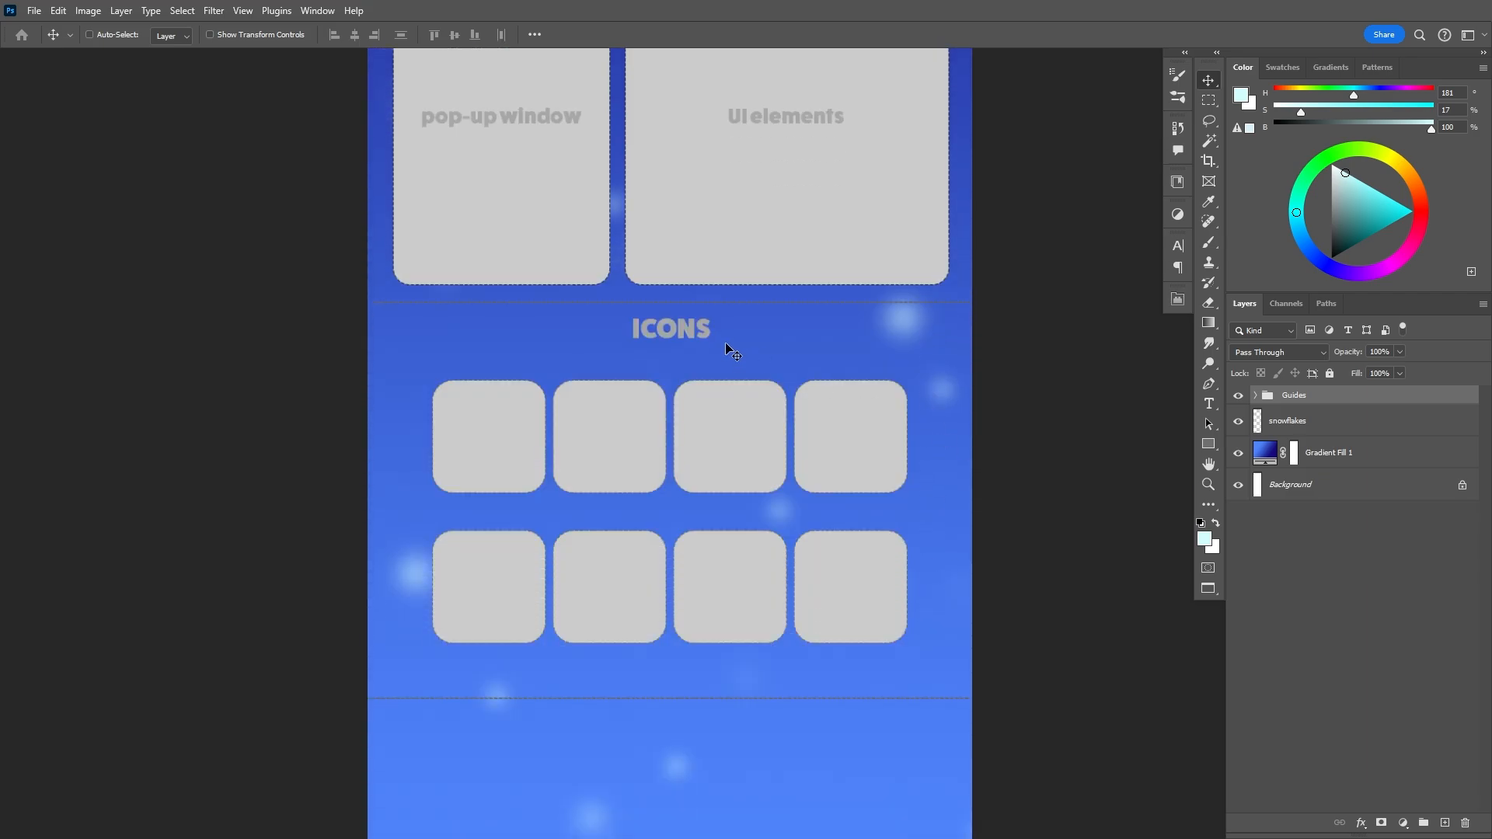
{"action": "scroll", "coordinate": [726, 337], "scroll_direction": "down", "scroll_amount": 2}
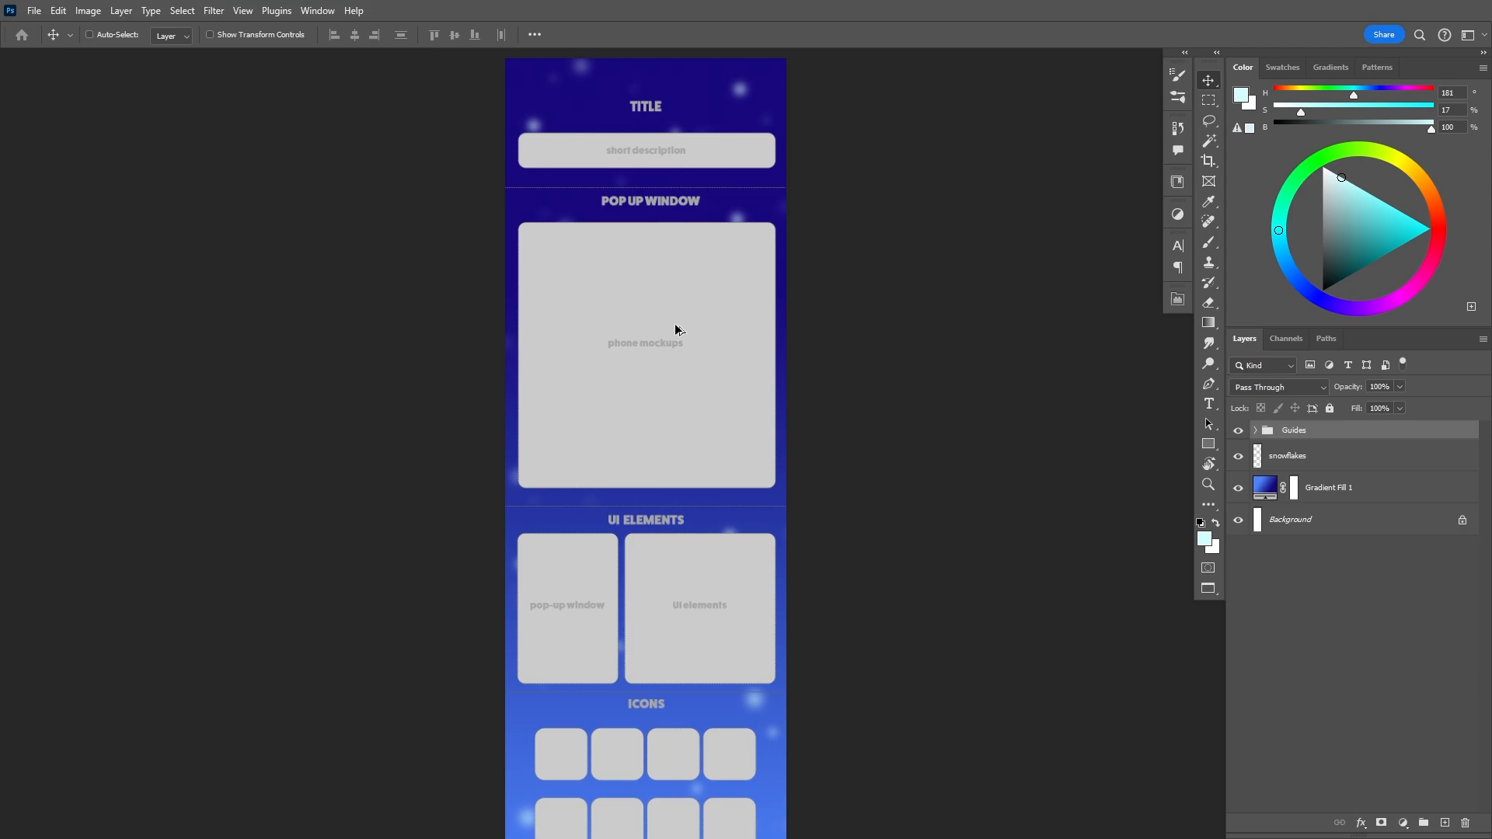
- Place the ribbon images png11 and png22 on the page, with the decorated Christmas ribbon over the title area
{"action": "scroll", "coordinate": [676, 327], "scroll_direction": "up", "scroll_amount": 2}
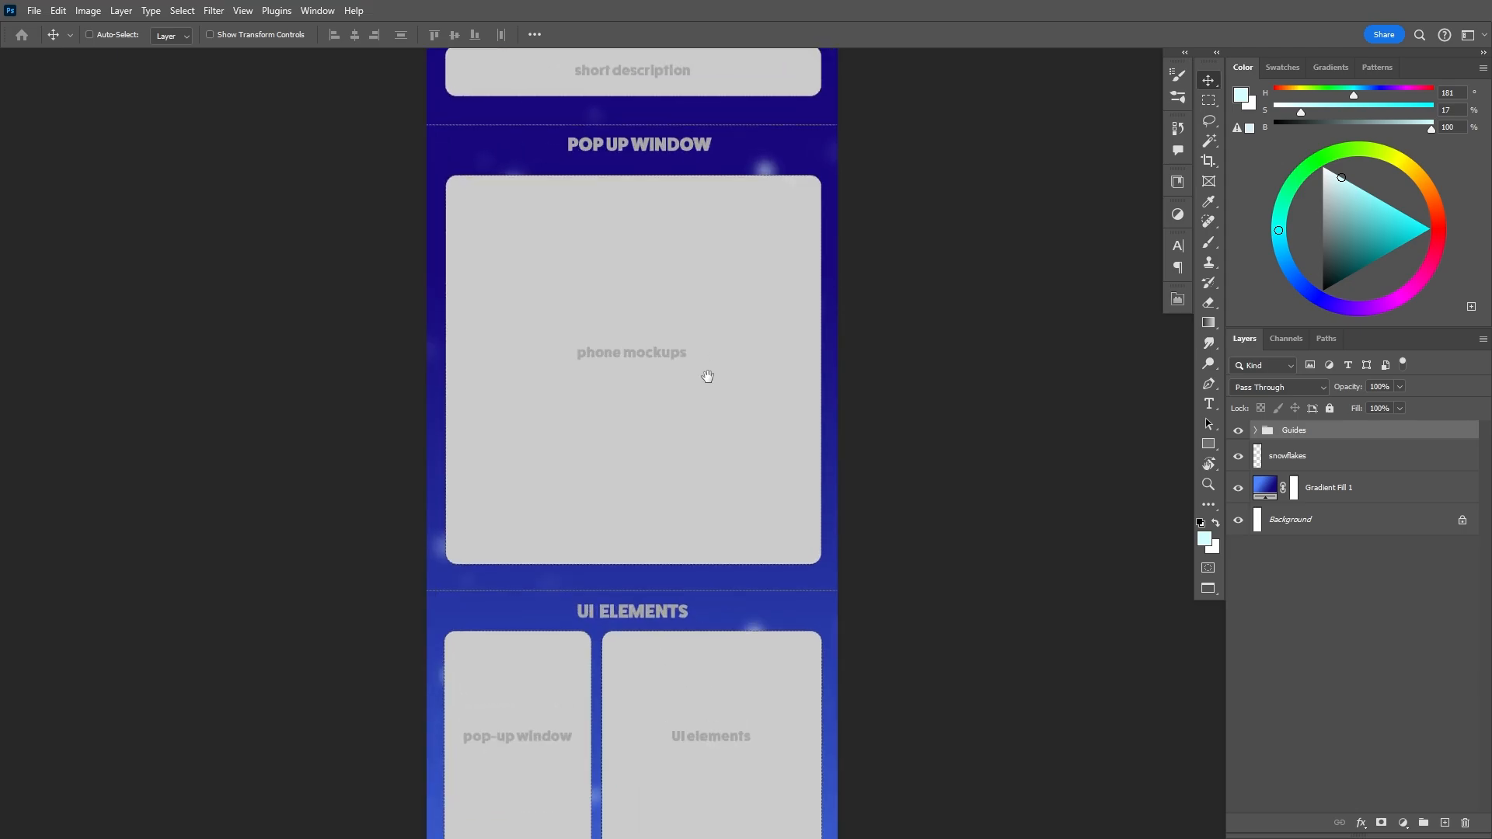
{"action": "scroll", "coordinate": [703, 451], "scroll_direction": "up", "scroll_amount": 3}
{"action": "left_click_drag", "start_coordinate": [599, 250], "coordinate": [648, 418]}
{"action": "key", "text": "Return"}
{"action": "left_click_drag", "start_coordinate": [778, 533], "coordinate": [781, 267]}
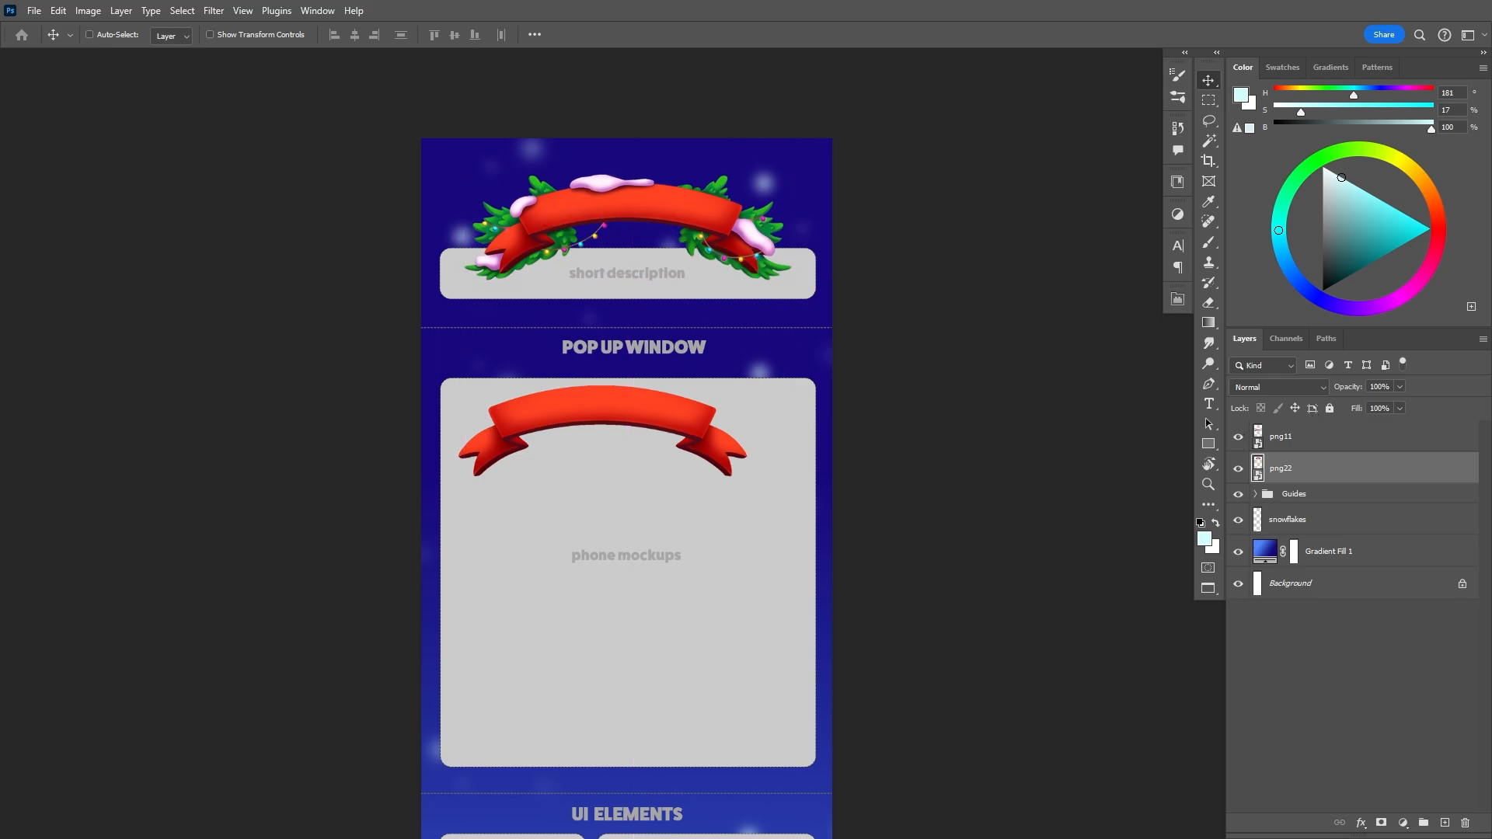
- Delete the plain red ribbon layer png11 from the phone mockups area
{"action": "left_click", "coordinate": [1303, 443]}
{"action": "left_click", "coordinate": [1239, 438]}
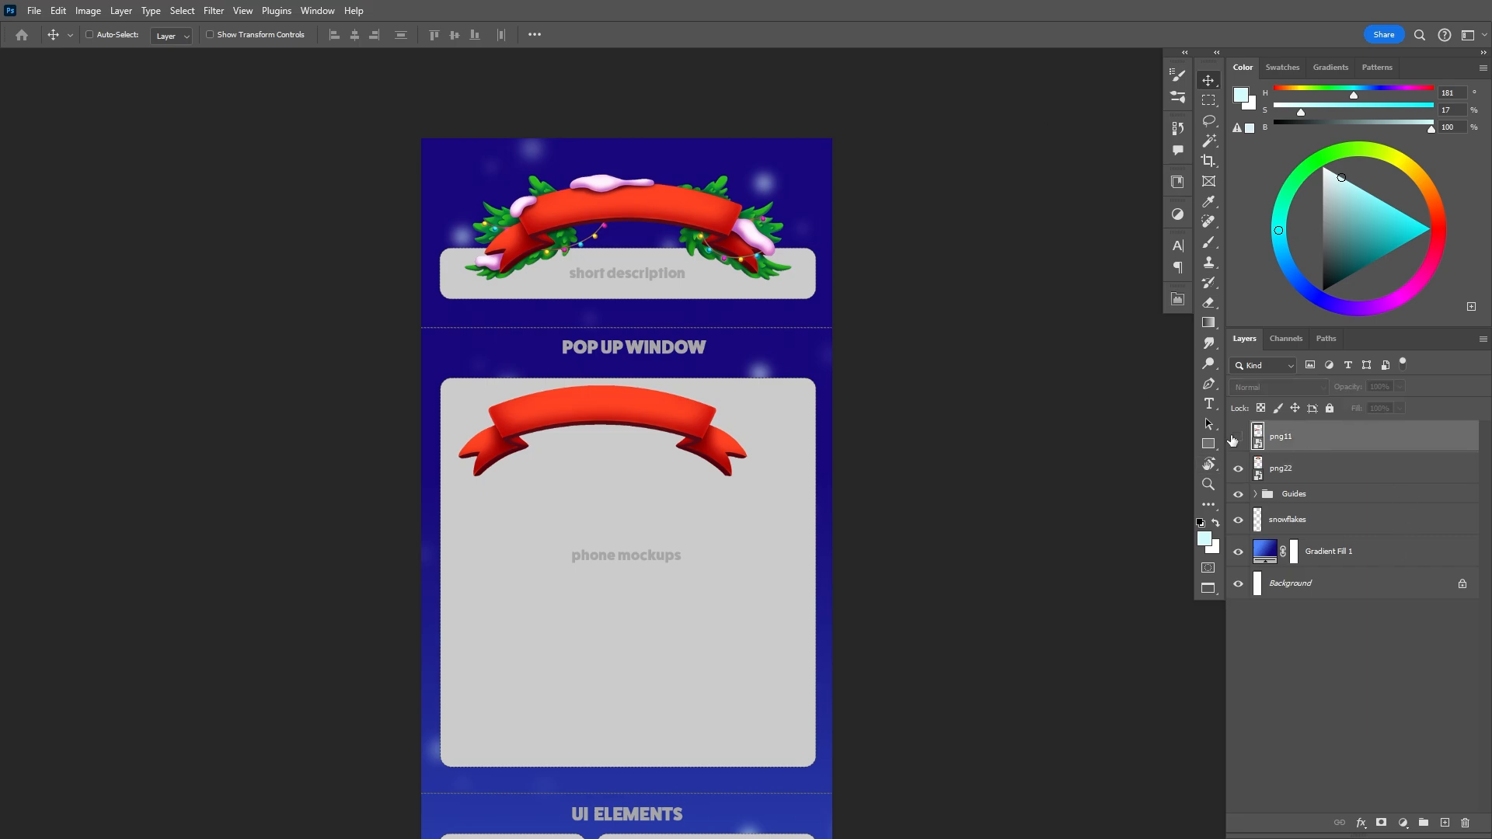
{"action": "key", "text": "Delete"}
{"action": "scroll", "coordinate": [618, 159], "scroll_direction": "up", "scroll_amount": 6}
{"action": "left_click_drag", "start_coordinate": [887, 338], "coordinate": [866, 375]}
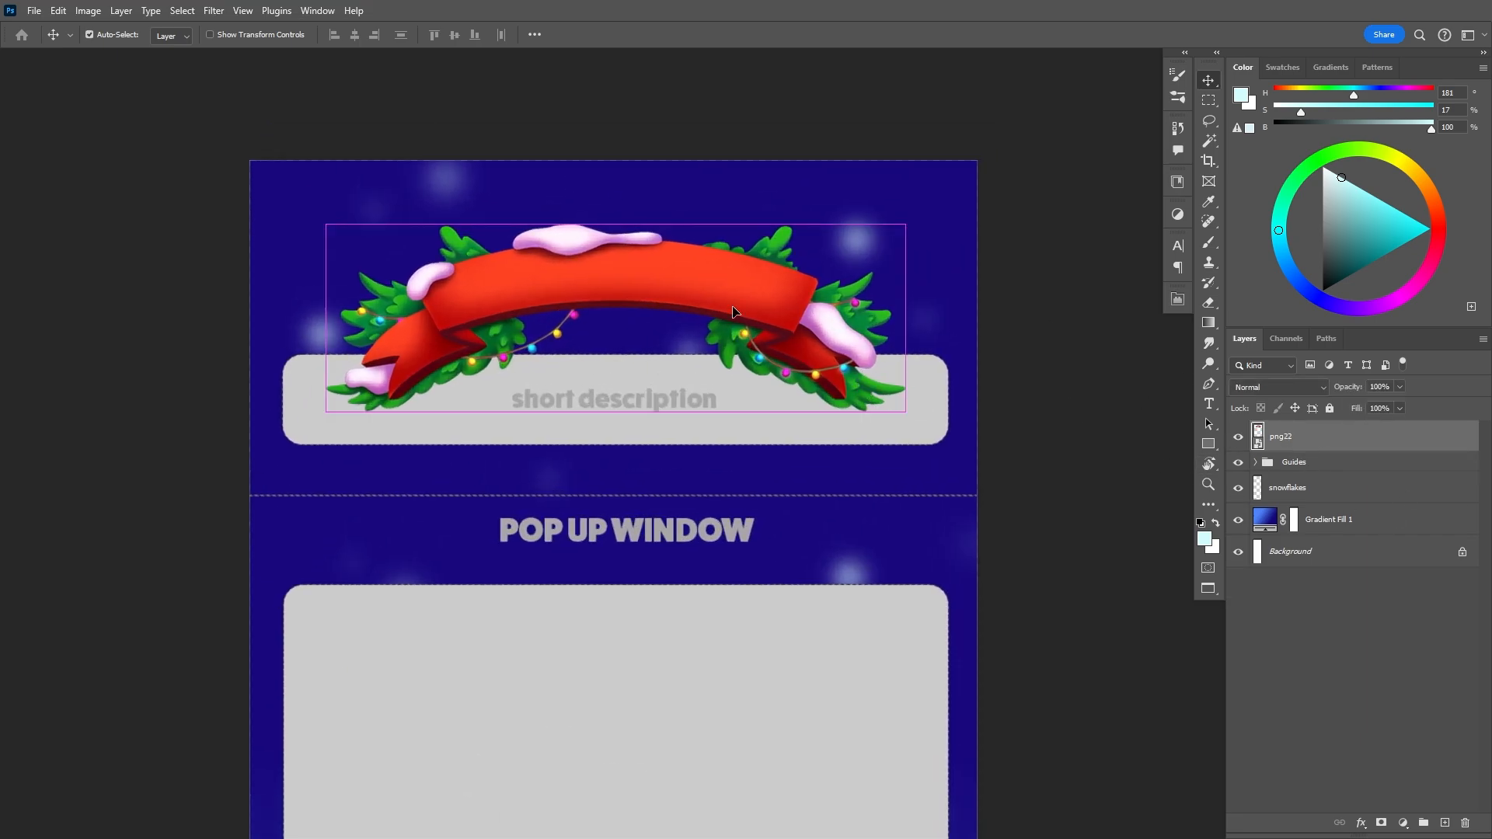
- Distort the png22 ribbon by pulling its two upper corners slightly upward and inward, narrowing its upper edge
{"action": "key", "text": "ctrl+t"}
{"action": "right_click", "coordinate": [732, 302]}
{"action": "left_click", "coordinate": [754, 395]}
{"action": "left_click_drag", "start_coordinate": [918, 200], "coordinate": [907, 190]}
{"action": "left_click_drag", "start_coordinate": [308, 200], "coordinate": [327, 196]}
- Warp the ribbon's lower part by pulling both lower corners inward and slightly upward
{"action": "right_click", "coordinate": [510, 284]}
{"action": "left_click", "coordinate": [567, 452]}
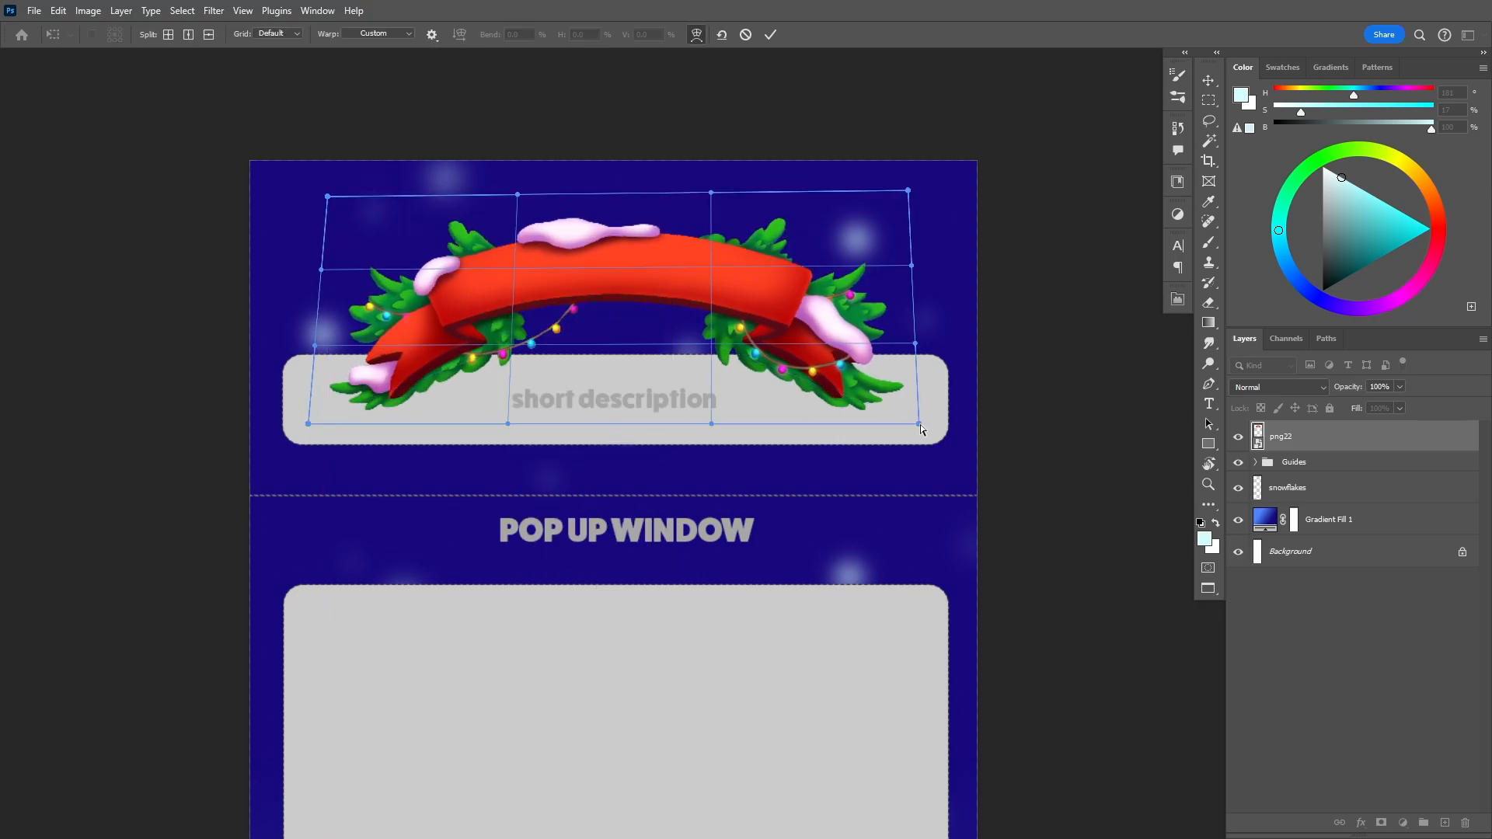
{"action": "left_click_drag", "start_coordinate": [918, 424], "coordinate": [856, 426]}
{"action": "left_click_drag", "start_coordinate": [309, 424], "coordinate": [377, 425]}
{"action": "mouse_move", "coordinate": [507, 424]}
{"action": "left_mouse_down"}
{"action": "mouse_move", "coordinate": [506, 454]}
{"action": "mouse_move", "coordinate": [493, 416]}
{"action": "left_mouse_up"}
{"action": "left_click_drag", "start_coordinate": [858, 424], "coordinate": [859, 400]}
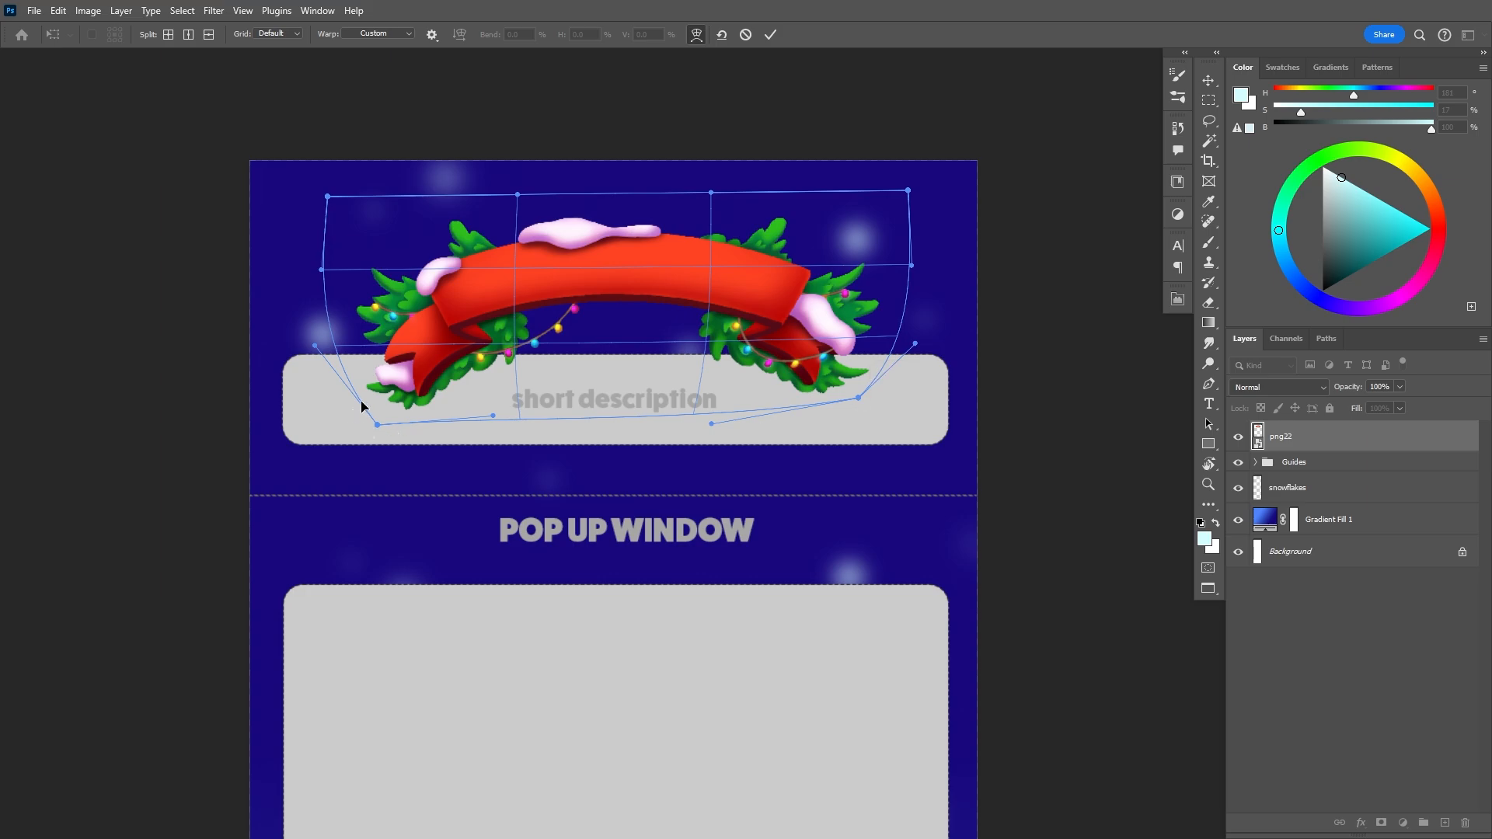
{"action": "left_click_drag", "start_coordinate": [377, 425], "coordinate": [376, 407]}
- Warp the ribbon's upper part, spreading its upper corners outward and arching the upper edge higher
{"action": "left_click_drag", "start_coordinate": [327, 196], "coordinate": [266, 174]}
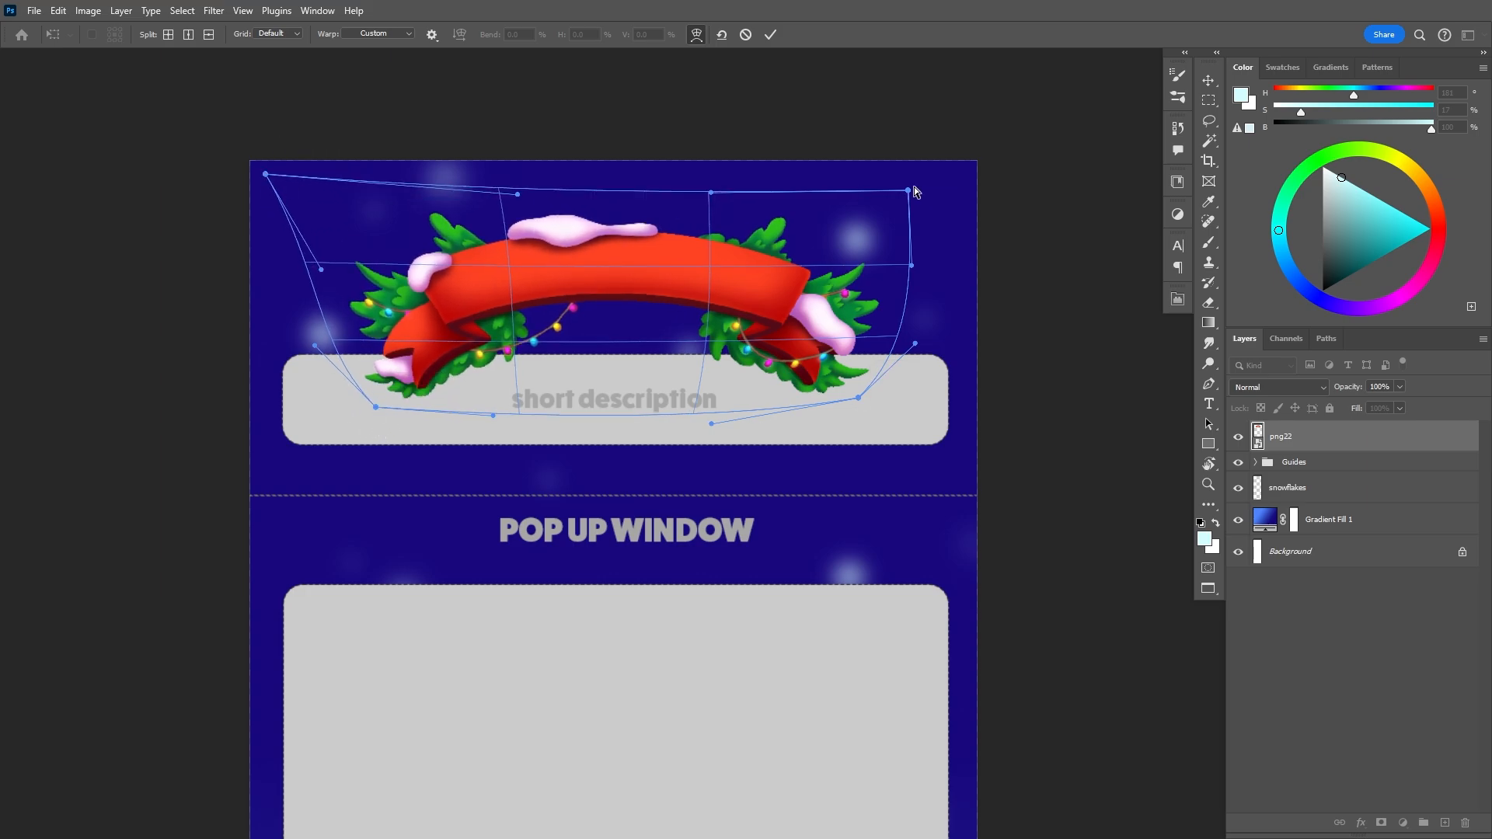
{"action": "left_click_drag", "start_coordinate": [910, 189], "coordinate": [942, 171]}
{"action": "left_click_drag", "start_coordinate": [711, 193], "coordinate": [711, 176]}
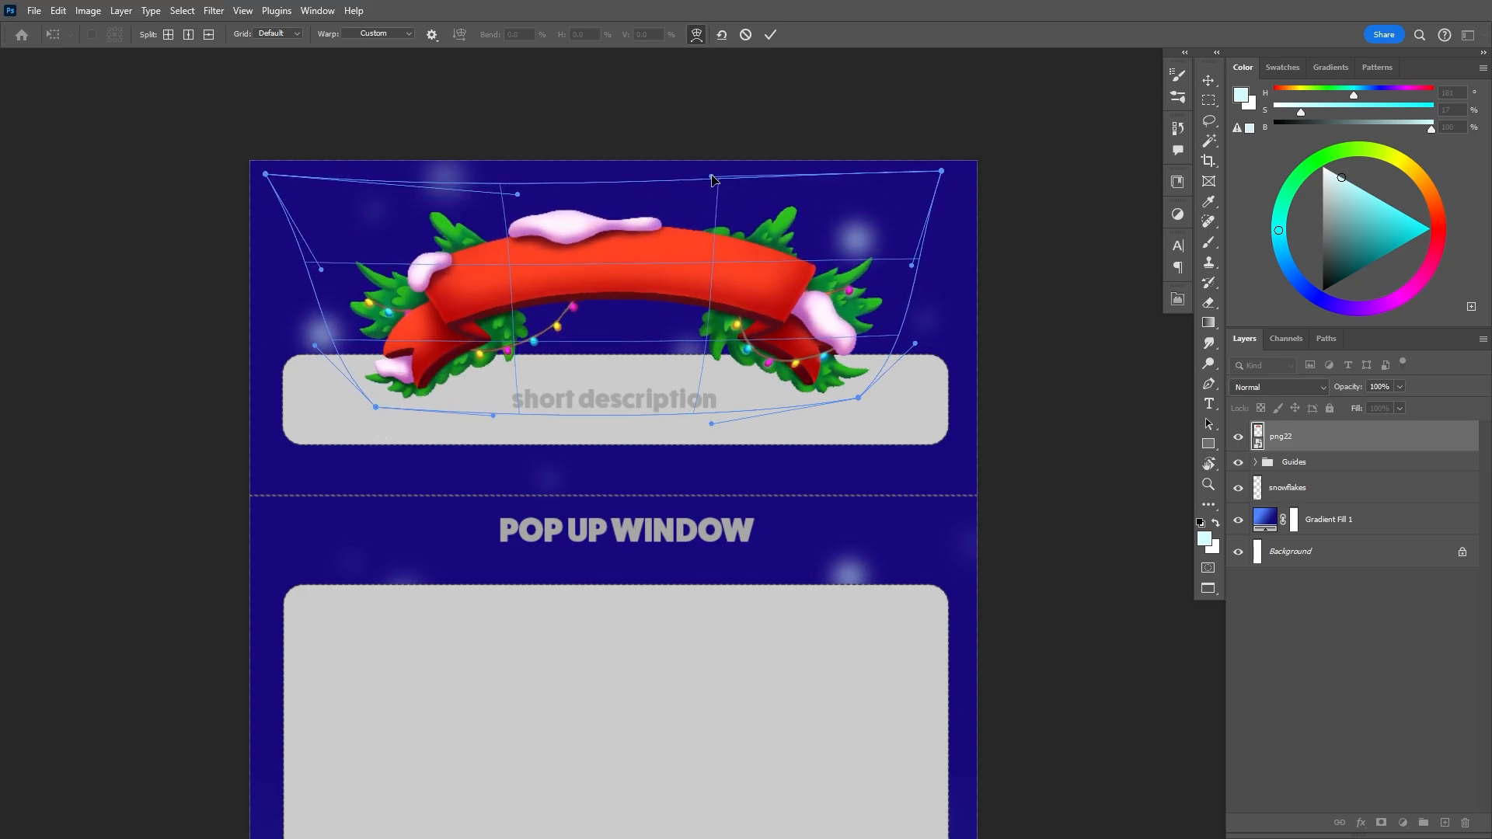
{"action": "left_click_drag", "start_coordinate": [518, 193], "coordinate": [520, 155]}
{"action": "left_click_drag", "start_coordinate": [711, 175], "coordinate": [715, 160]}
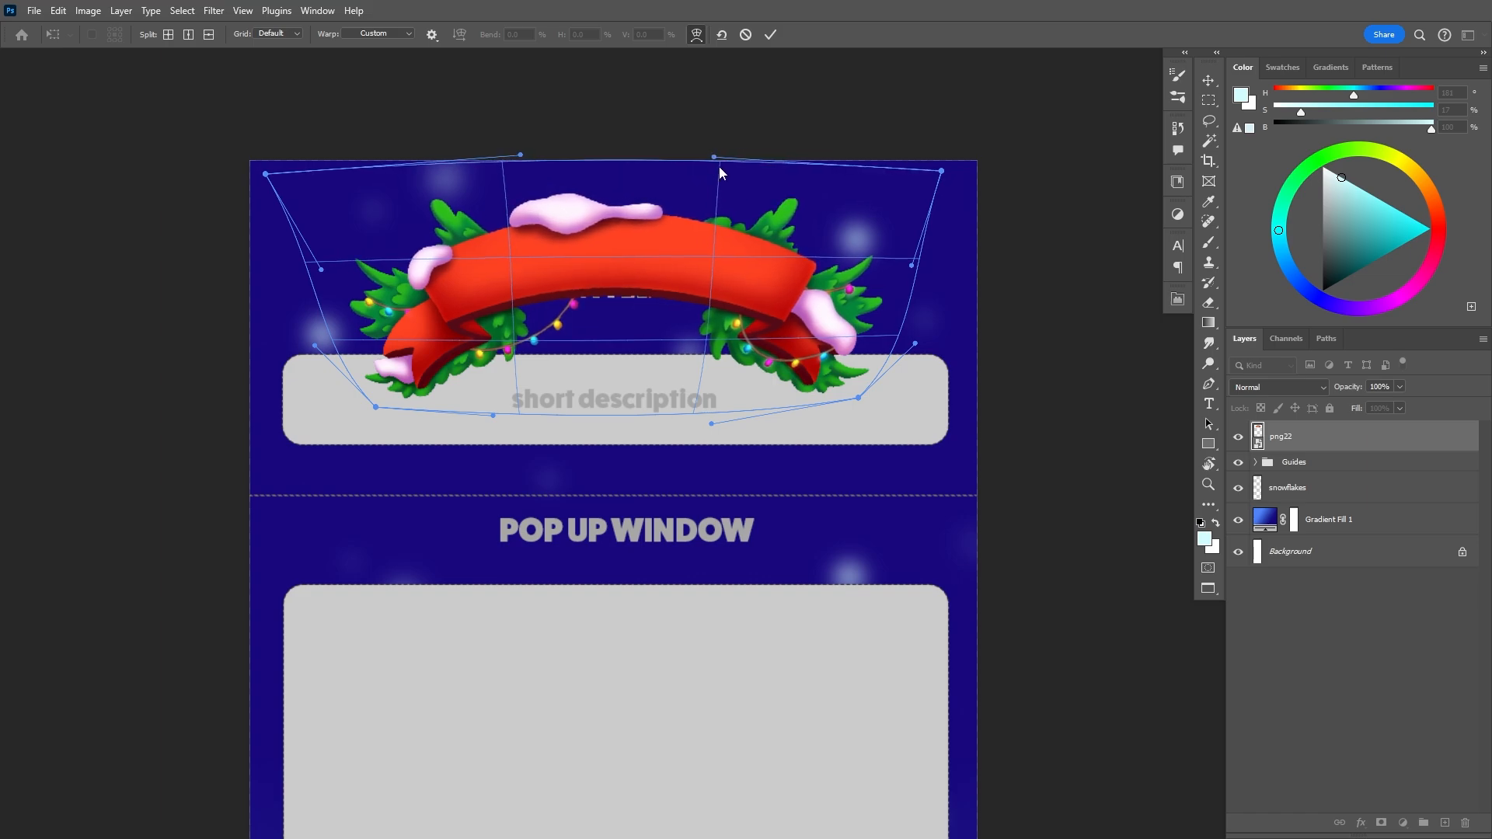
- Curve the ribbon's lower edge and sides inward, lower its middle slightly, and apply the warp
{"action": "left_click_drag", "start_coordinate": [711, 424], "coordinate": [699, 360]}
{"action": "left_click_drag", "start_coordinate": [493, 416], "coordinate": [489, 332]}
{"action": "left_click_drag", "start_coordinate": [315, 347], "coordinate": [337, 321]}
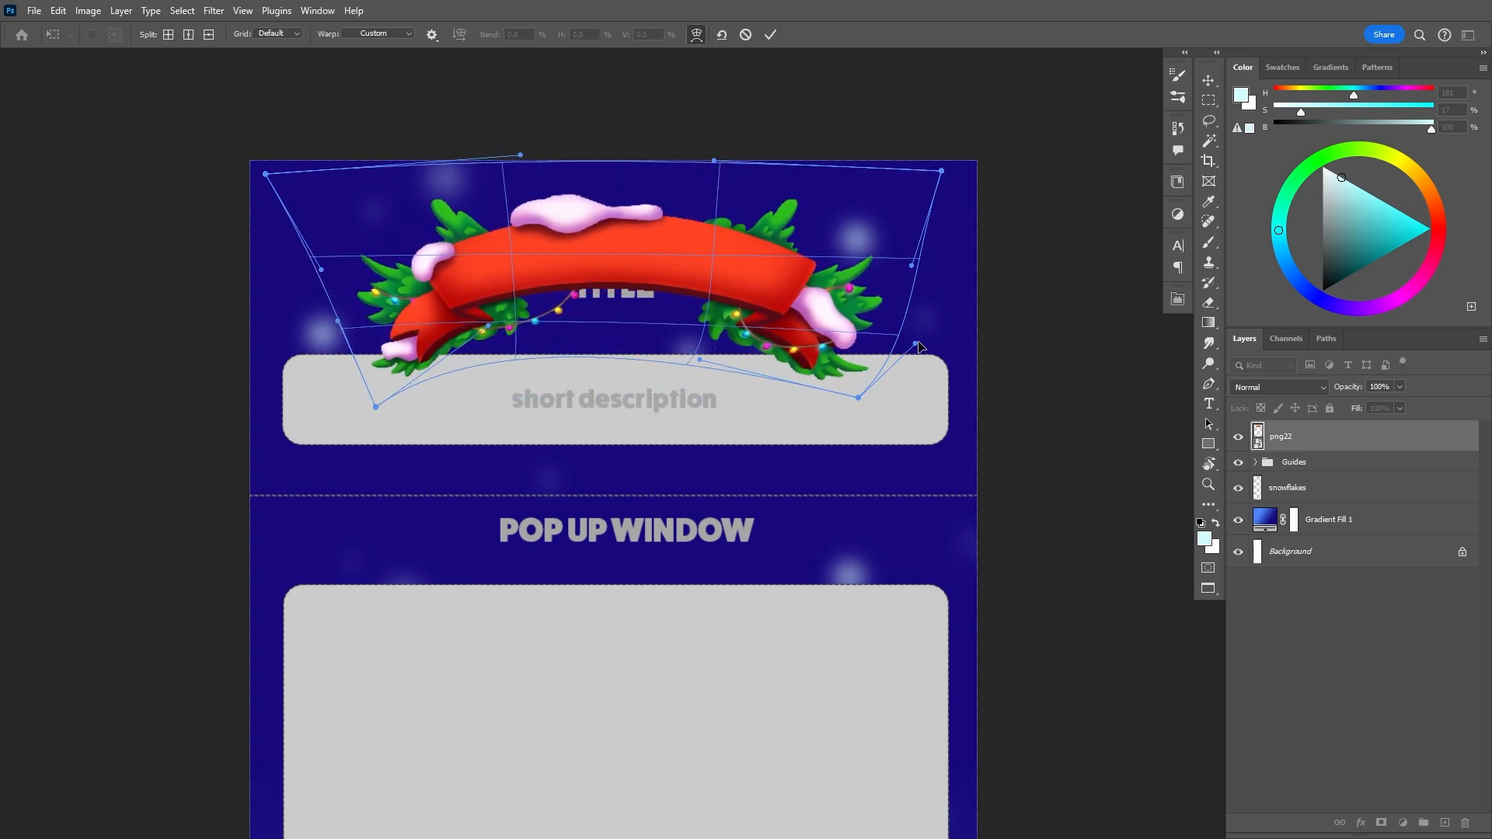
{"action": "left_click_drag", "start_coordinate": [916, 342], "coordinate": [889, 324]}
{"action": "left_click_drag", "start_coordinate": [514, 296], "coordinate": [516, 303]}
{"action": "left_click_drag", "start_coordinate": [628, 305], "coordinate": [625, 313]}
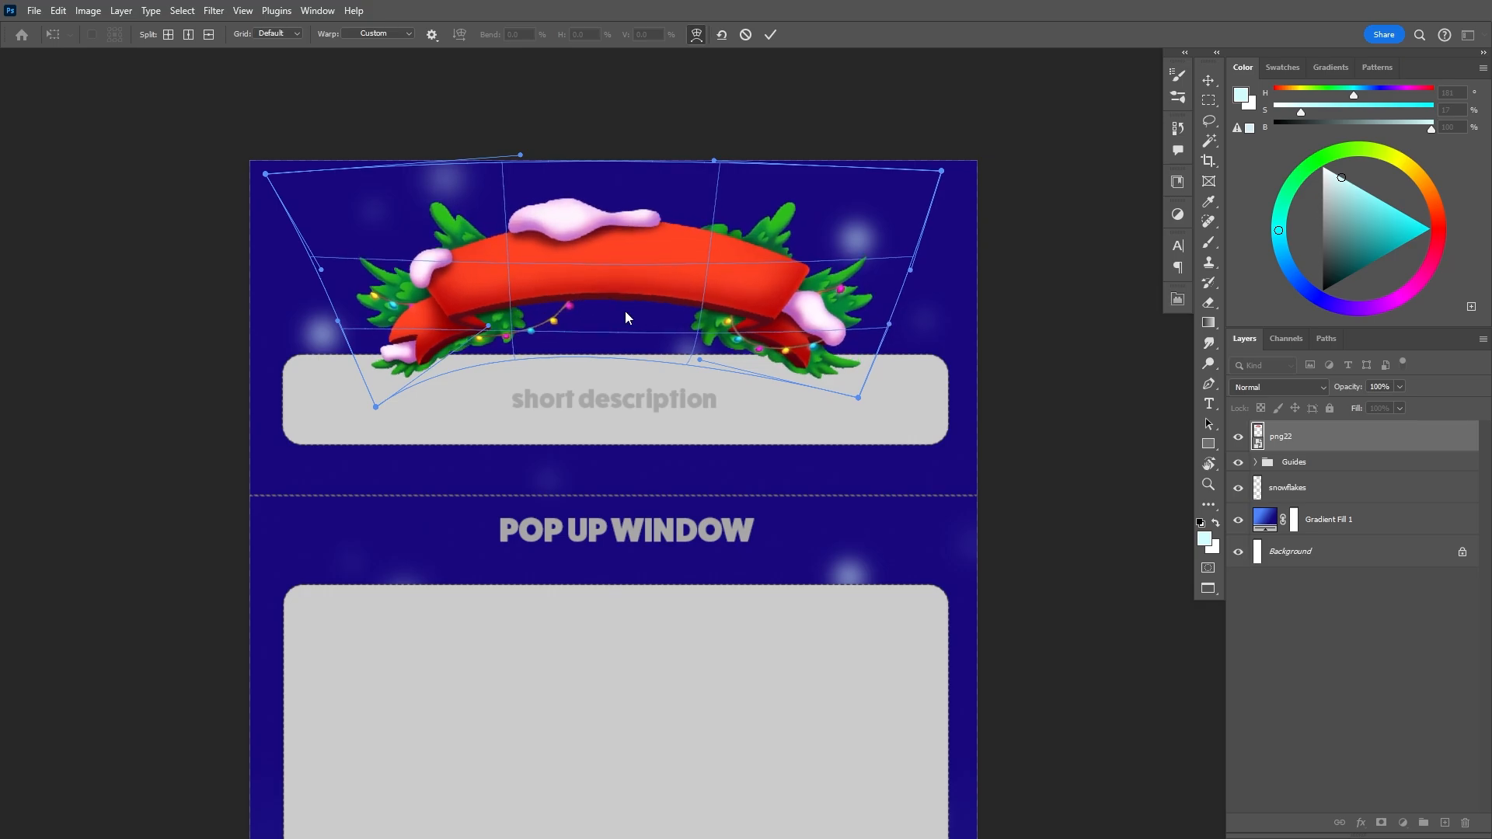
{"action": "key", "text": "Return"}
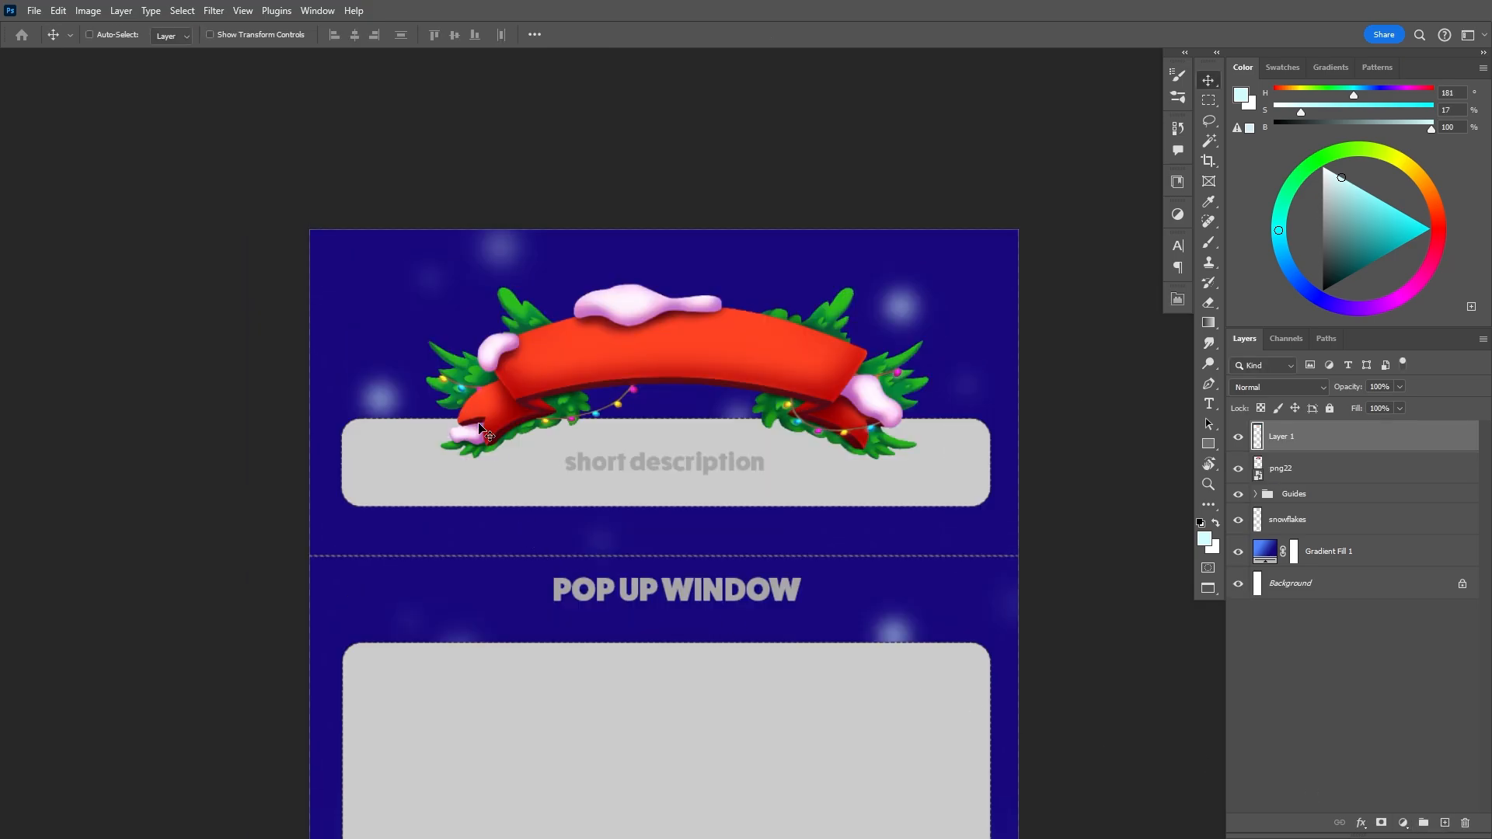
- Add the title text "UI DESIGN" over the ribbon in FatFrank Heavy at 150 pt
{"action": "key", "text": "t"}
{"action": "left_click", "coordinate": [559, 365]}
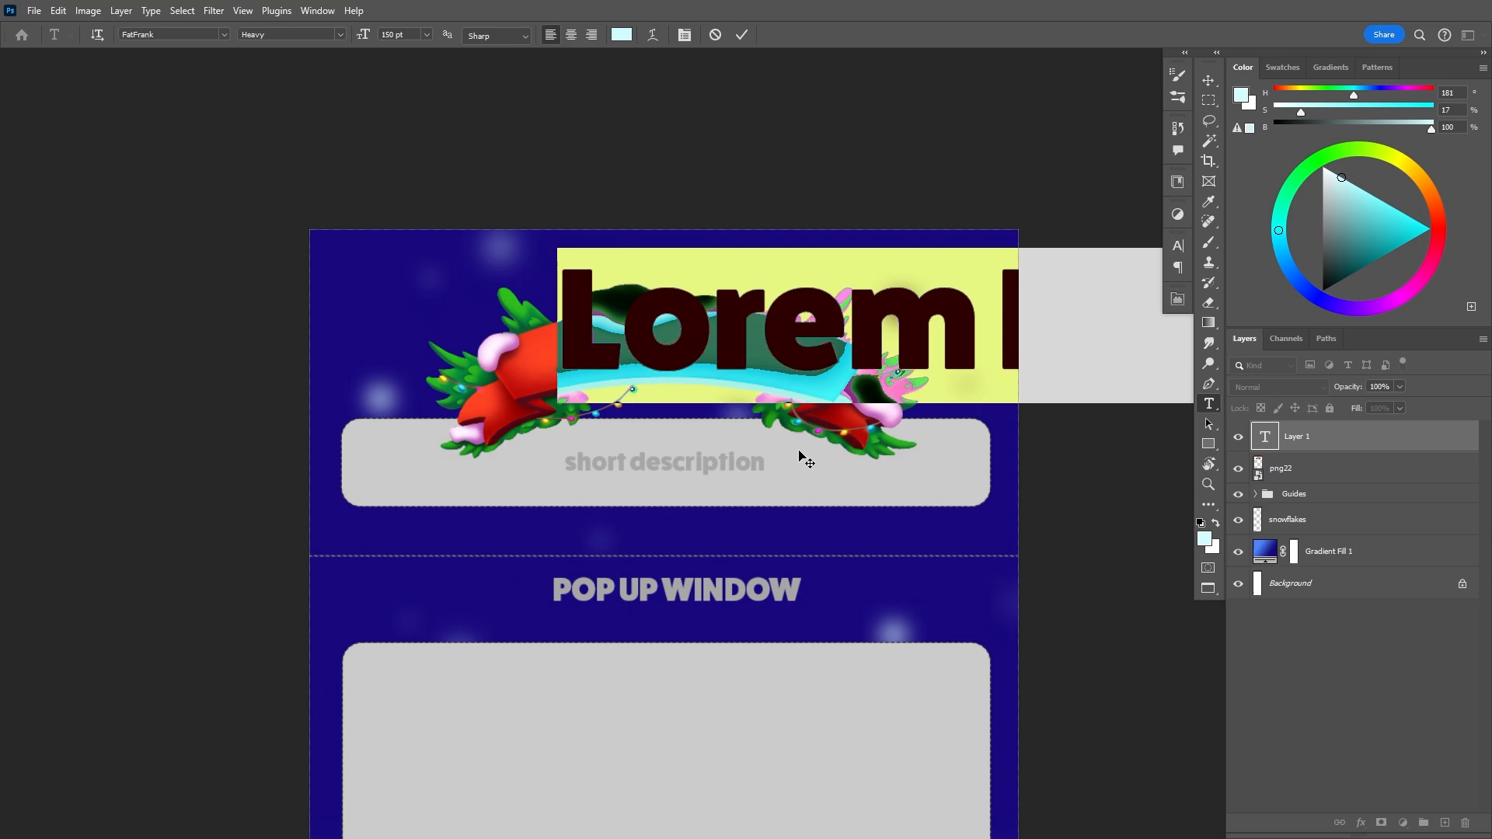
{"action": "type", "text": "U"}
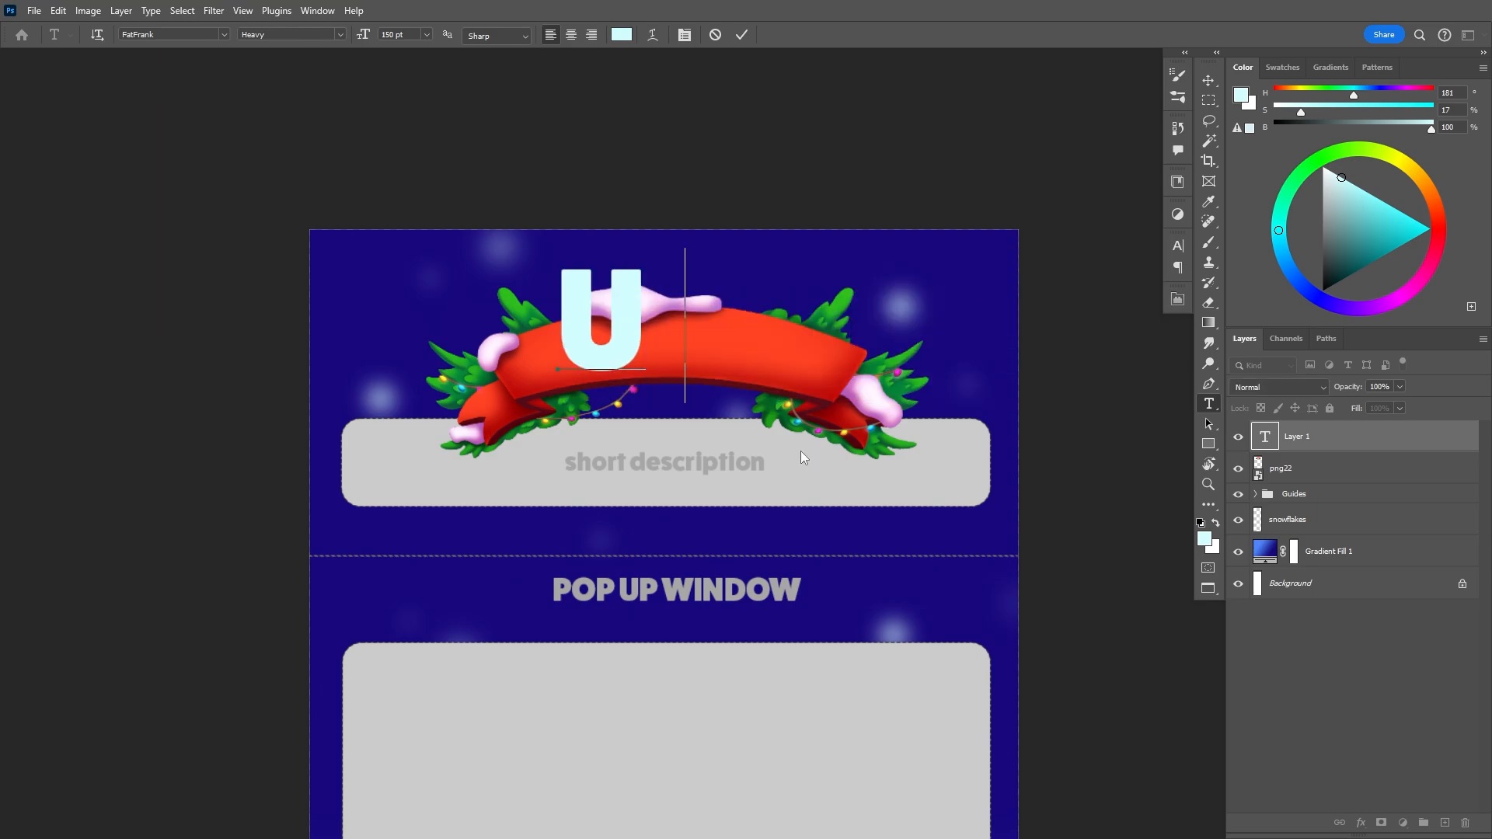
{"action": "type", "text": "Ides"}
{"action": "key", "text": "BackSpace"}
{"action": "key", "text": "BackSpace"}
{"action": "key", "text": "BackSpace"}
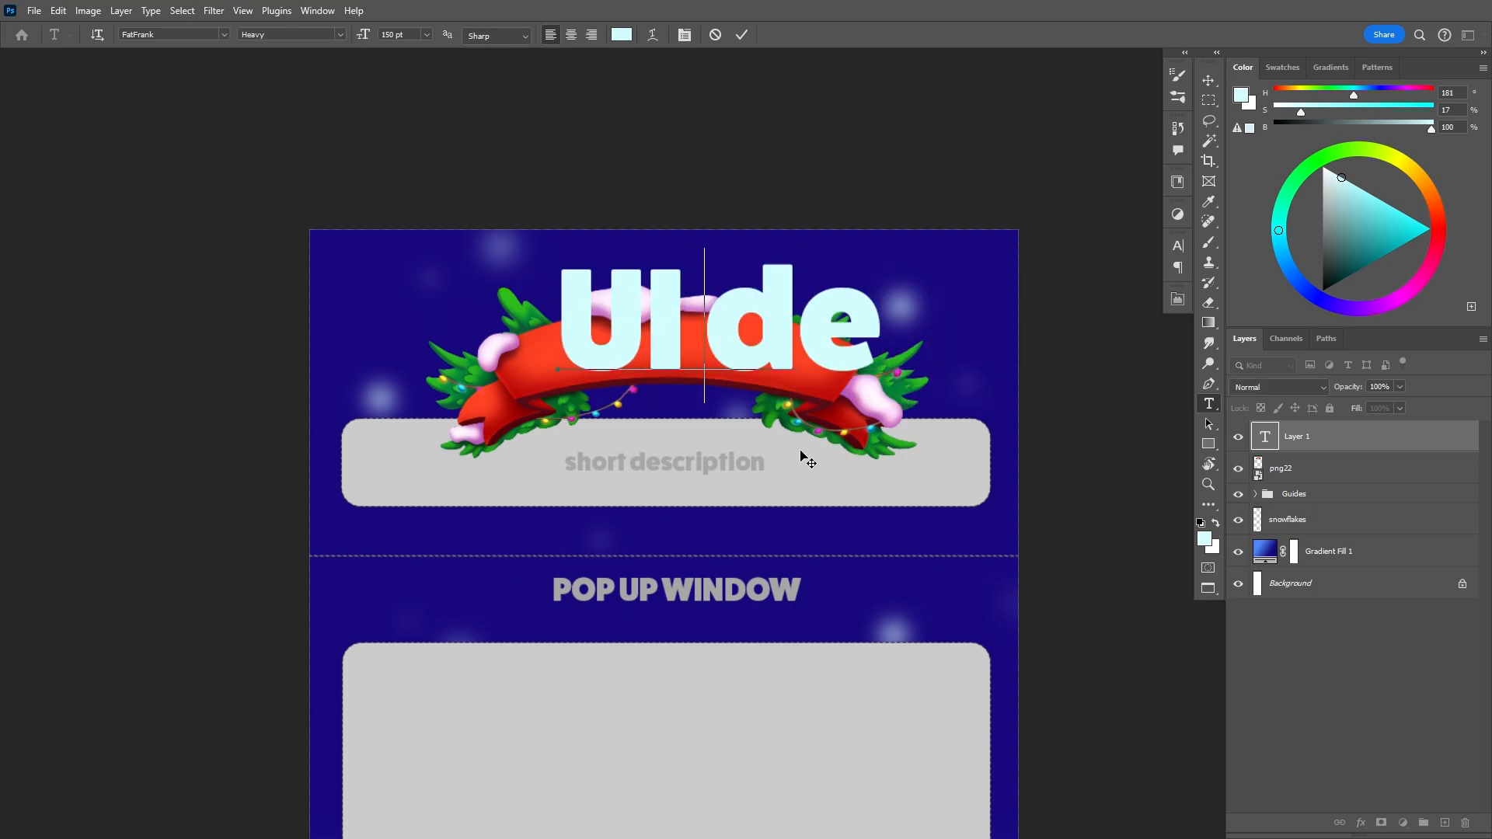
{"action": "type", "text": "DESIG"}
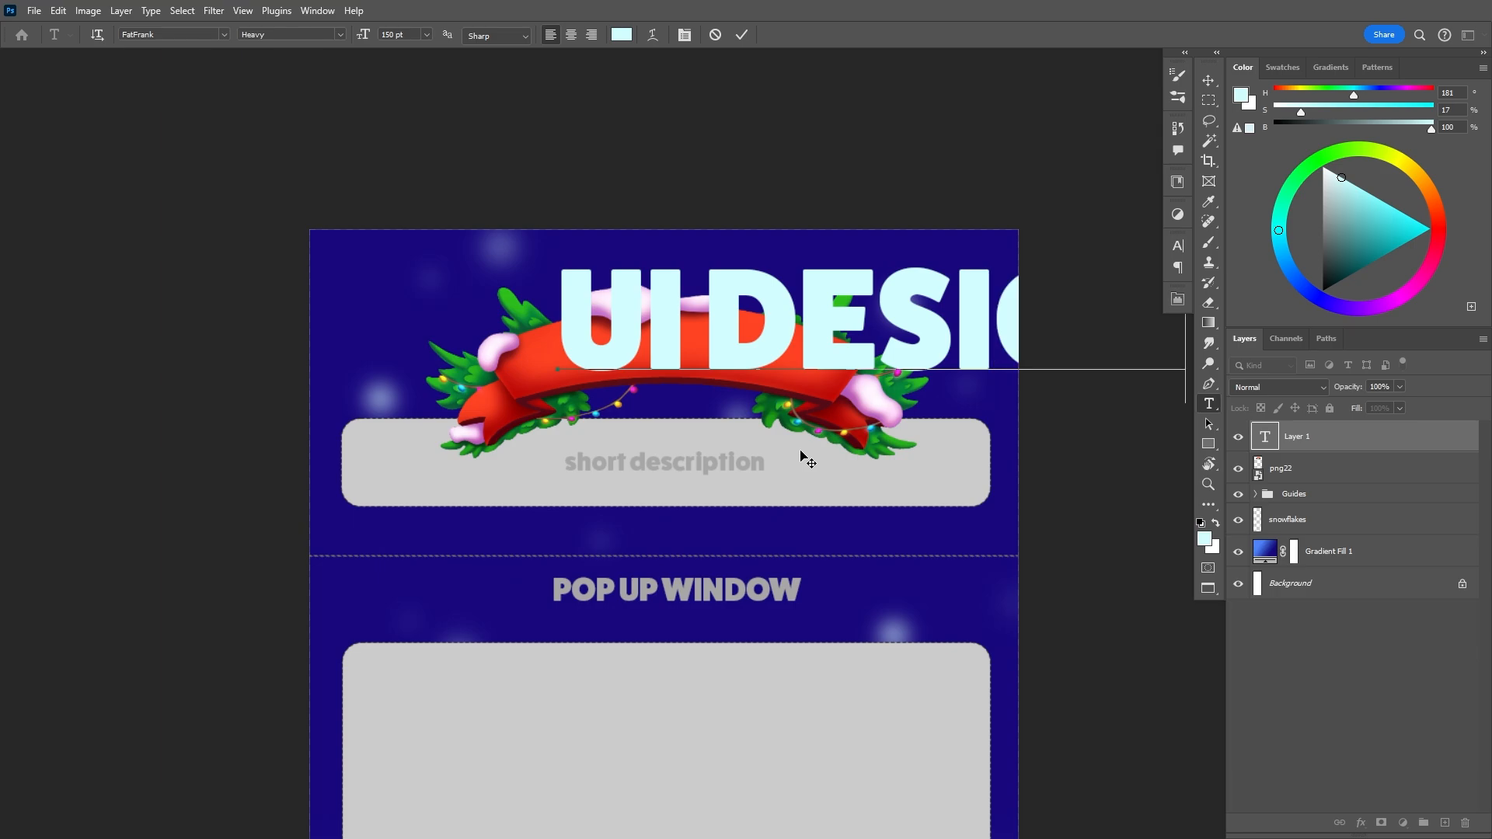
{"action": "type", "text": "N"}
- Move the UI DESIGN text onto the ribbon and scale it down to about 42%
{"action": "left_click", "coordinate": [1209, 80]}
{"action": "left_click_drag", "start_coordinate": [905, 325], "coordinate": [702, 445]}
{"action": "key", "text": "ctrl+t"}
{"action": "left_click_drag", "start_coordinate": [985, 535], "coordinate": [764, 355]}
{"action": "scroll", "coordinate": [721, 365], "scroll_direction": "up", "scroll_amount": 1}
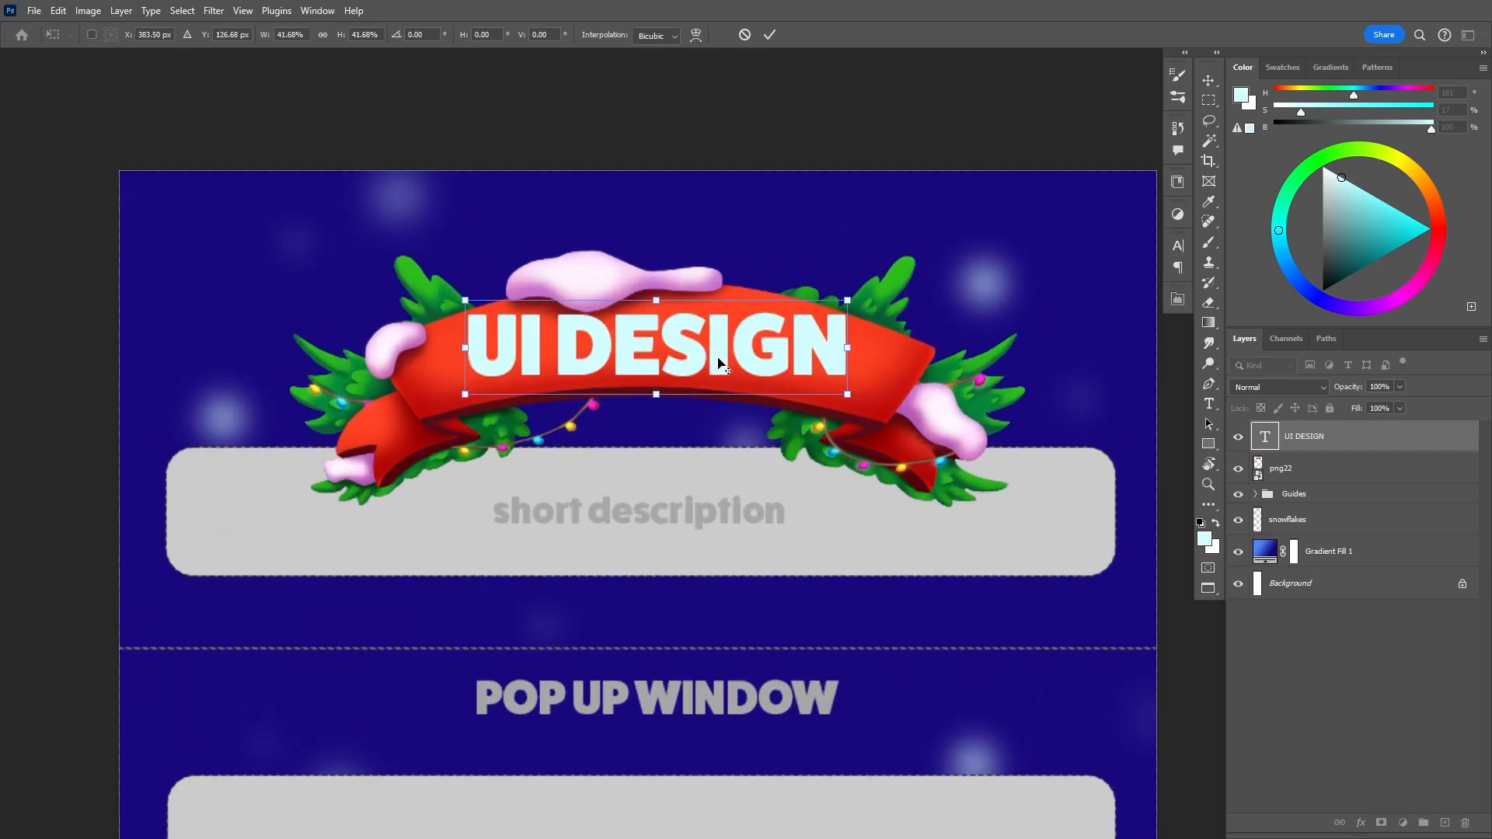
- Warp the UI DESIGN text with the Arc style, bending and positioning it to follow the ribbon's curve
{"action": "right_click", "coordinate": [575, 368]}
{"action": "left_click", "coordinate": [649, 459]}
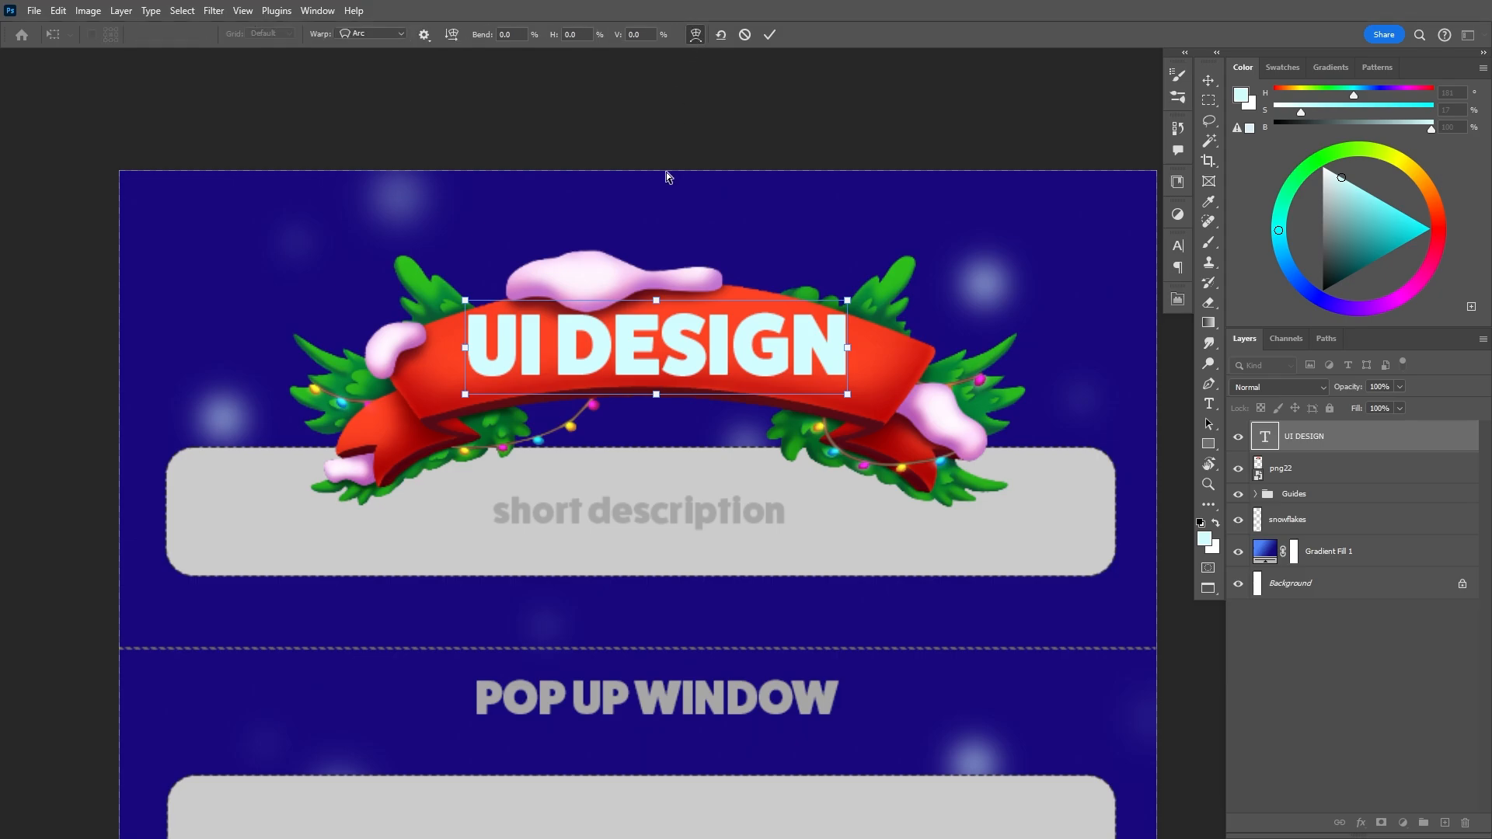
{"action": "left_click", "coordinate": [401, 36]}
{"action": "left_click", "coordinate": [376, 70]}
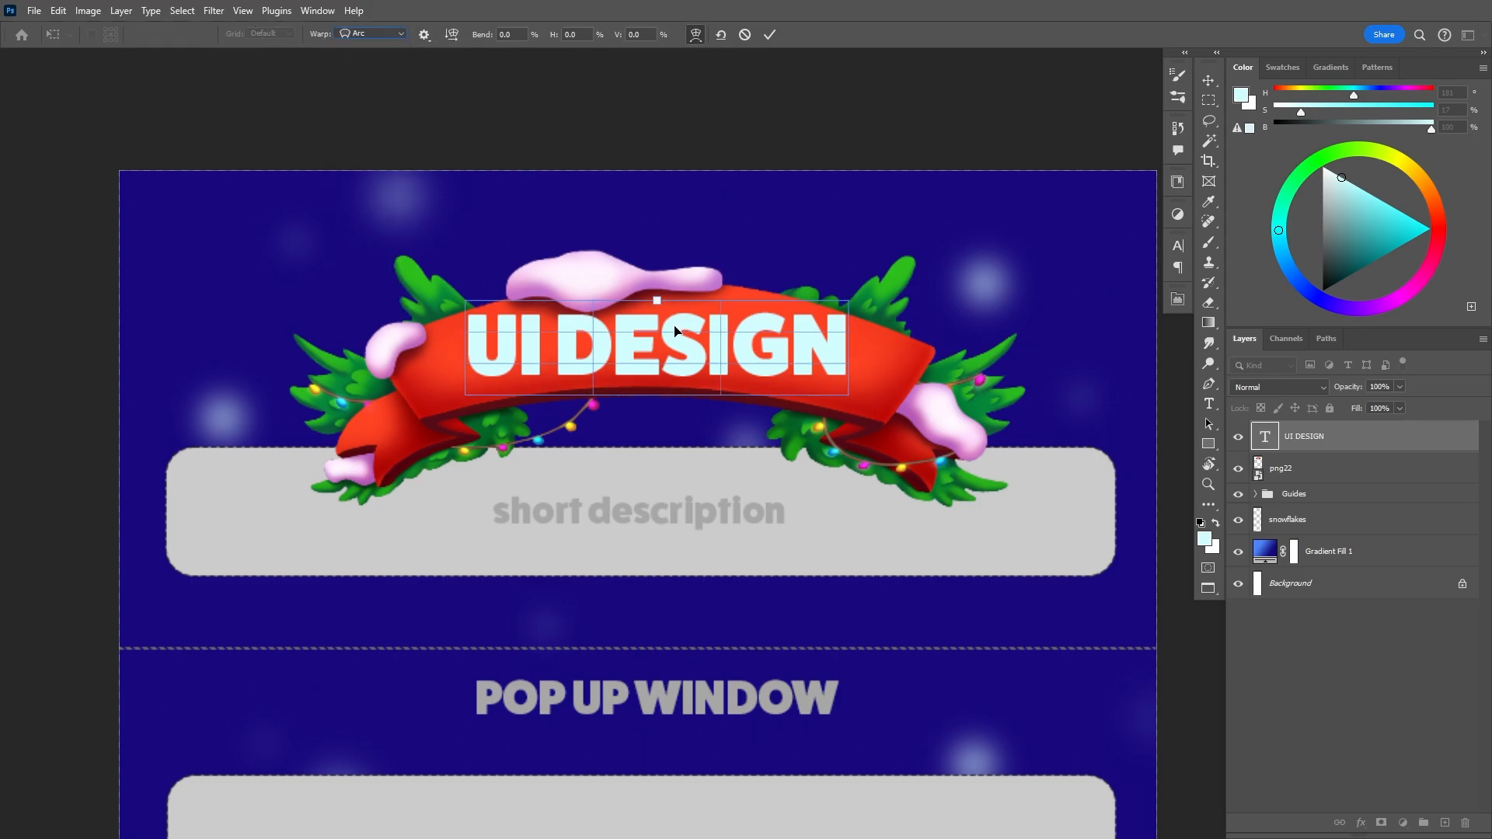
{"action": "left_click_drag", "start_coordinate": [655, 297], "coordinate": [728, 347]}
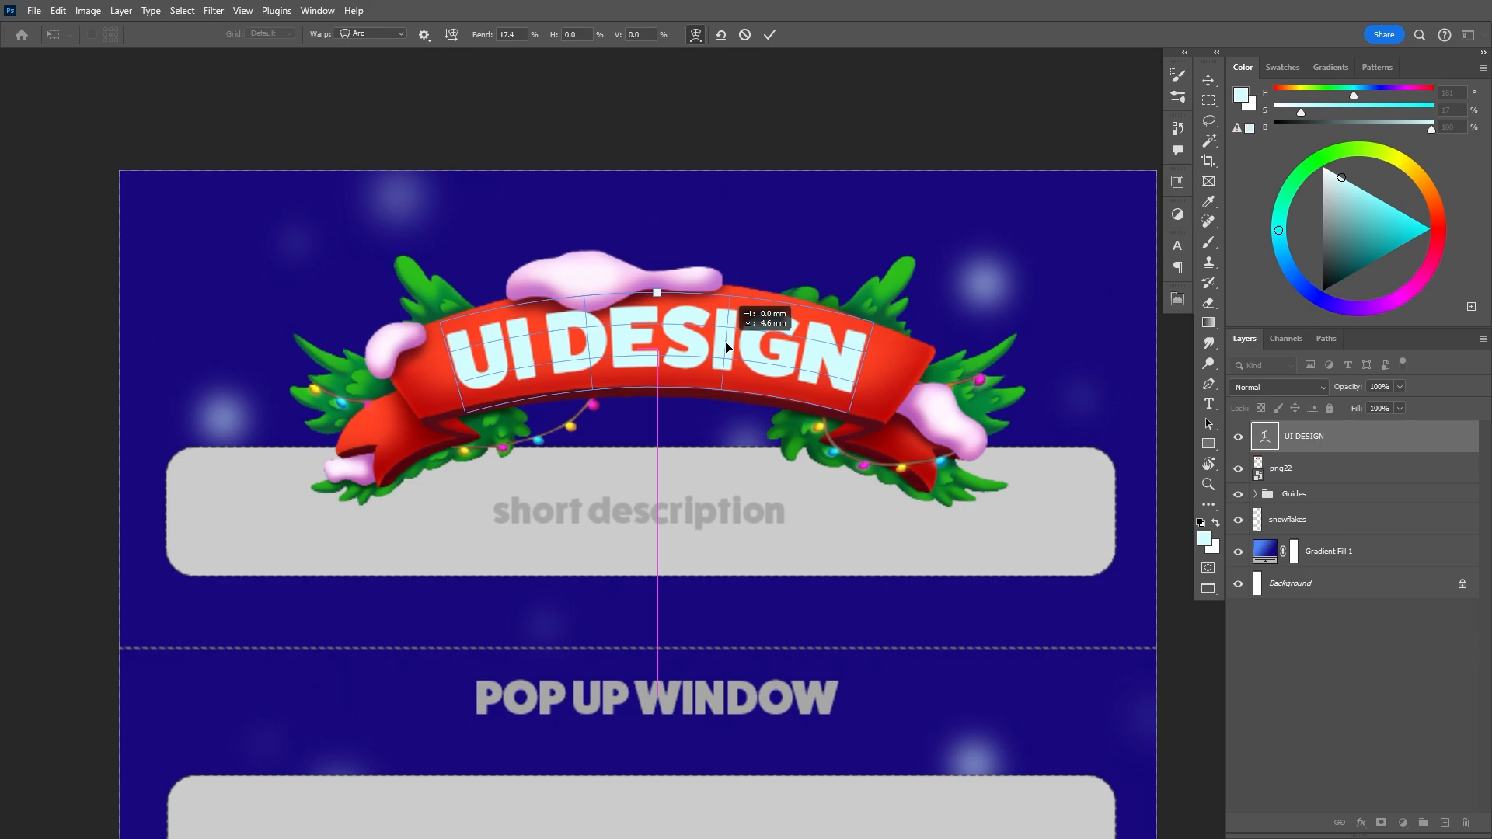
{"action": "left_click_drag", "start_coordinate": [657, 294], "coordinate": [738, 352]}
{"action": "left_click_drag", "start_coordinate": [658, 283], "coordinate": [657, 296]}
{"action": "left_click", "coordinate": [1209, 80]}
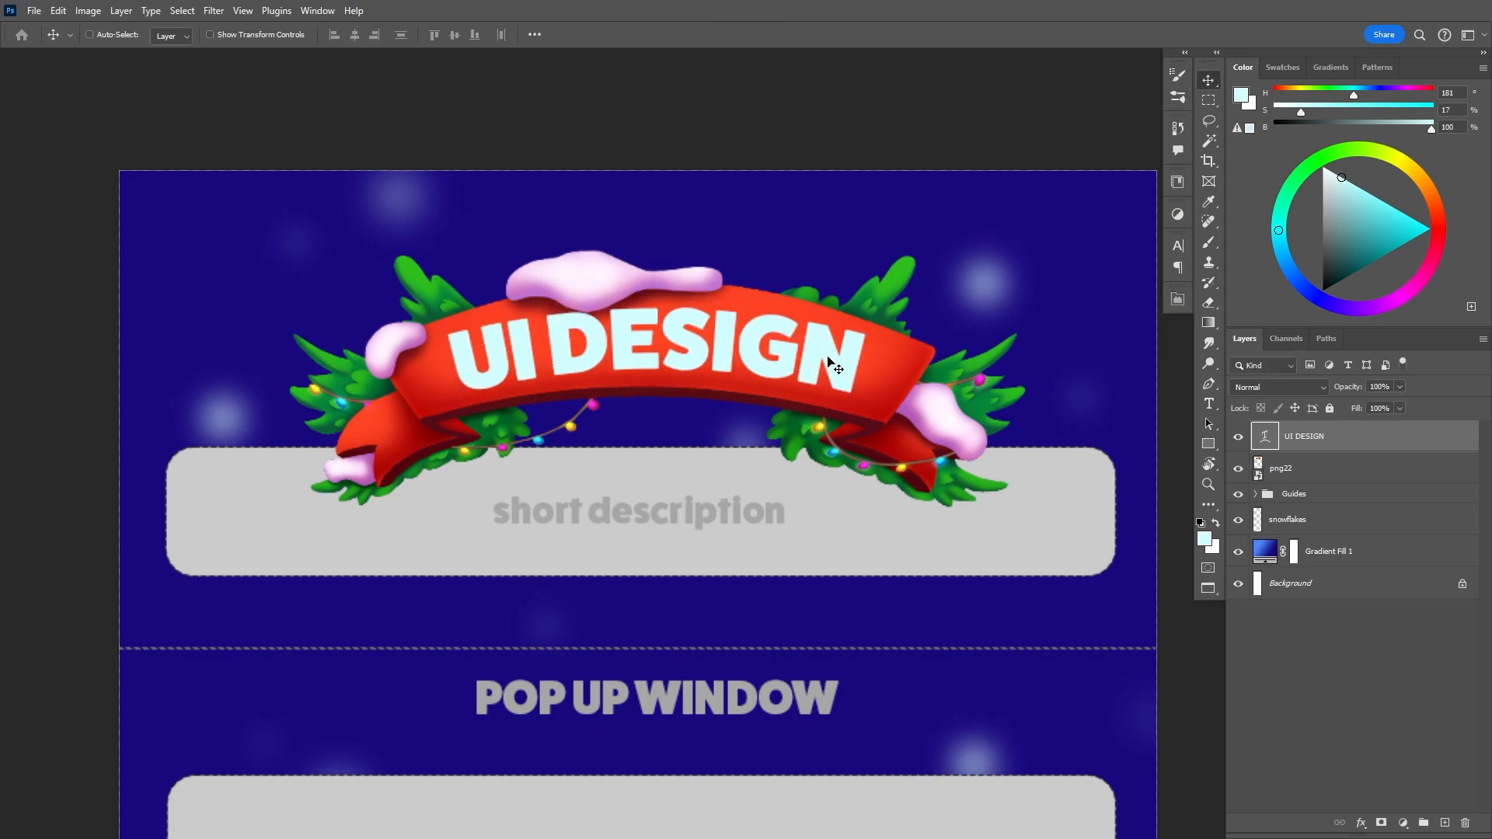
- Scale the arched title down to about 95 mm wide and keep it centred on the ribbon
{"action": "key", "text": "ctrl+t"}
{"action": "left_click_drag", "start_coordinate": [872, 414], "coordinate": [845, 408]}
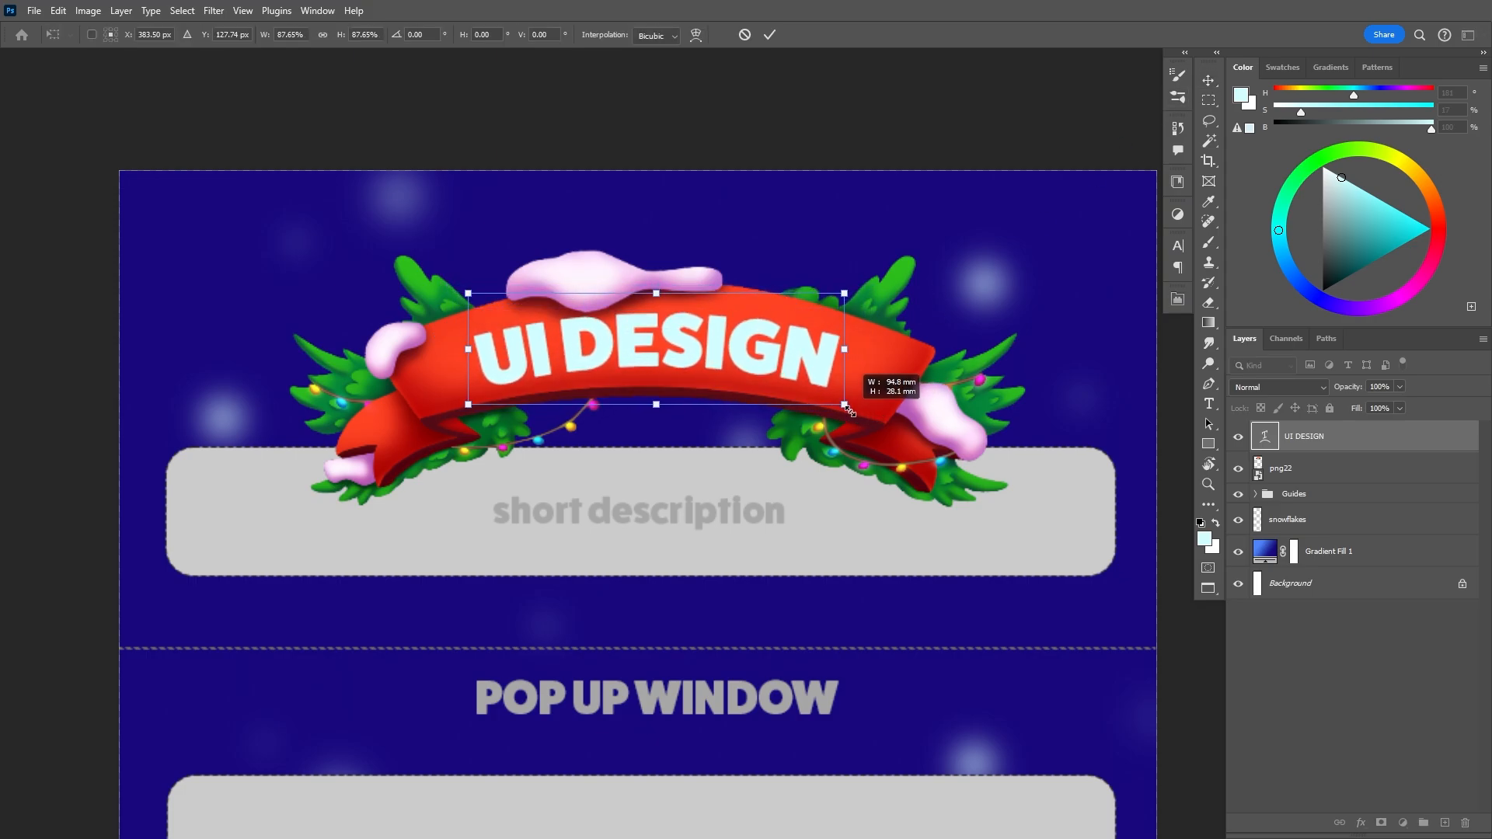
{"action": "key", "text": "Return"}
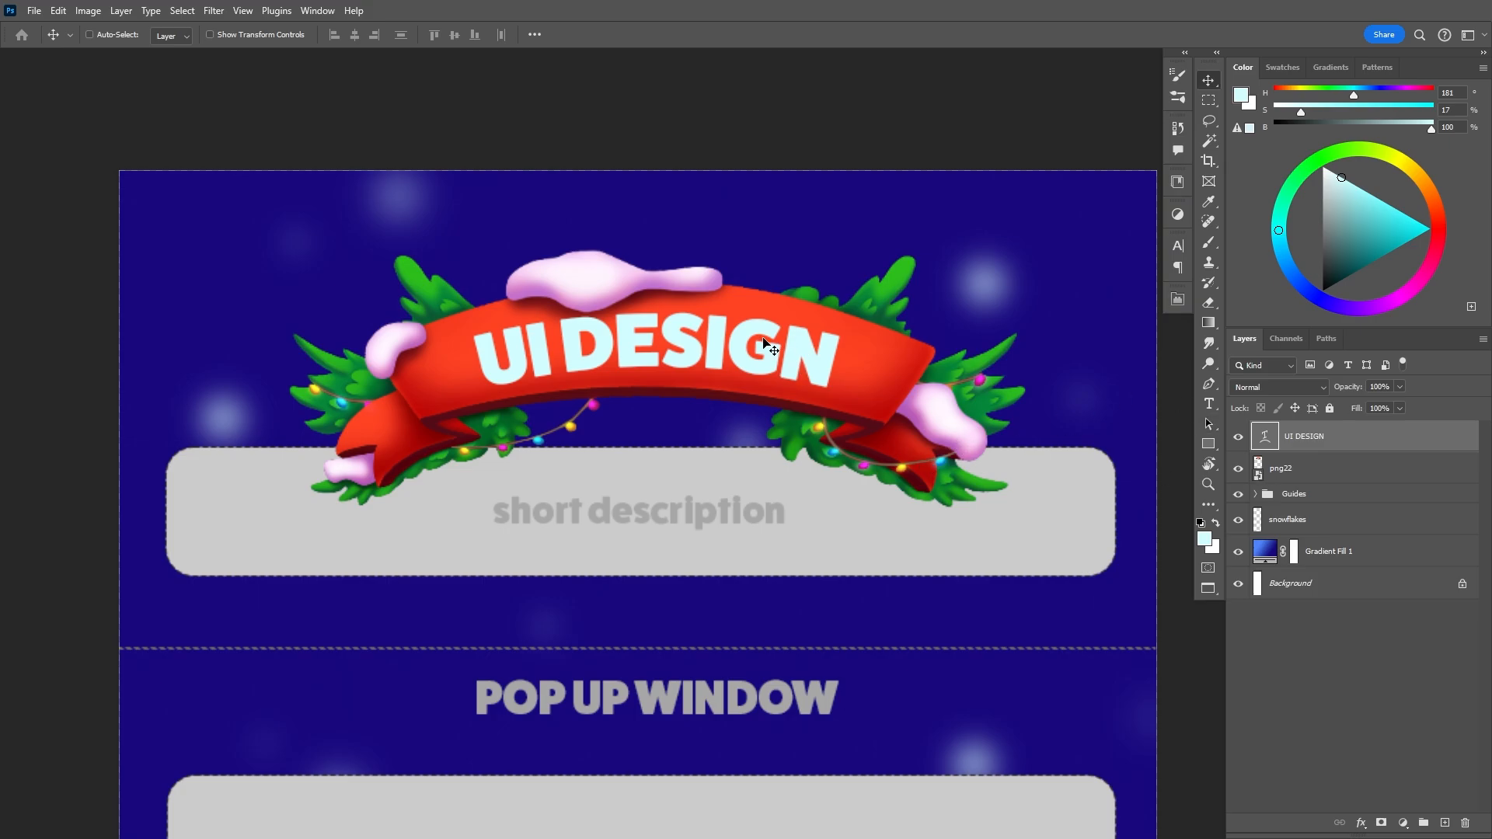
{"action": "left_click_drag", "start_coordinate": [765, 342], "coordinate": [744, 339]}
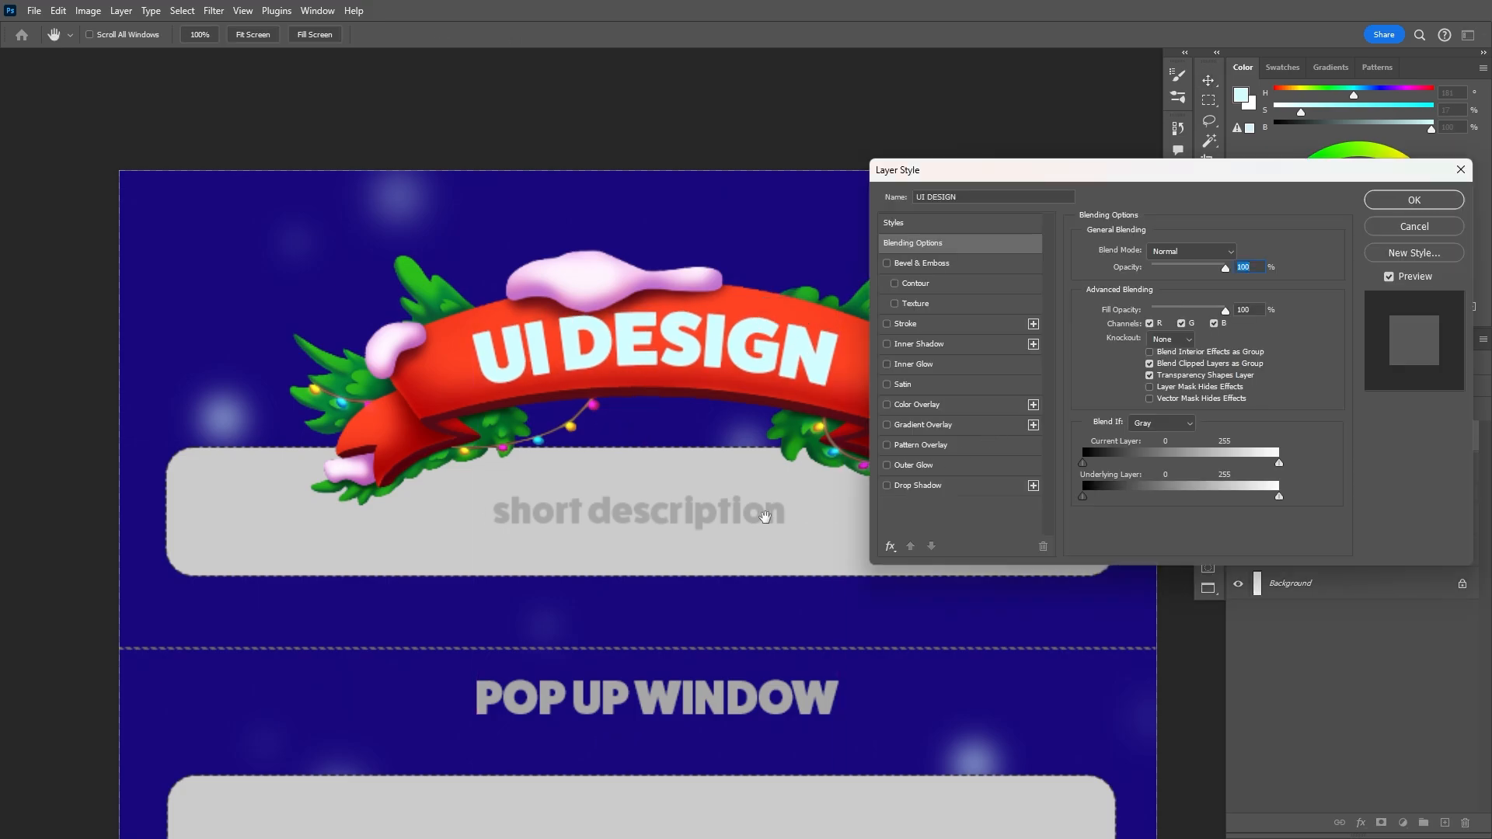
- Enable a Gradient Overlay in the UI DESIGN text's layer style and open the Blues presets for its gradient
{"action": "left_click_drag", "start_coordinate": [716, 509], "coordinate": [586, 506]}
{"action": "left_click", "coordinate": [898, 426]}
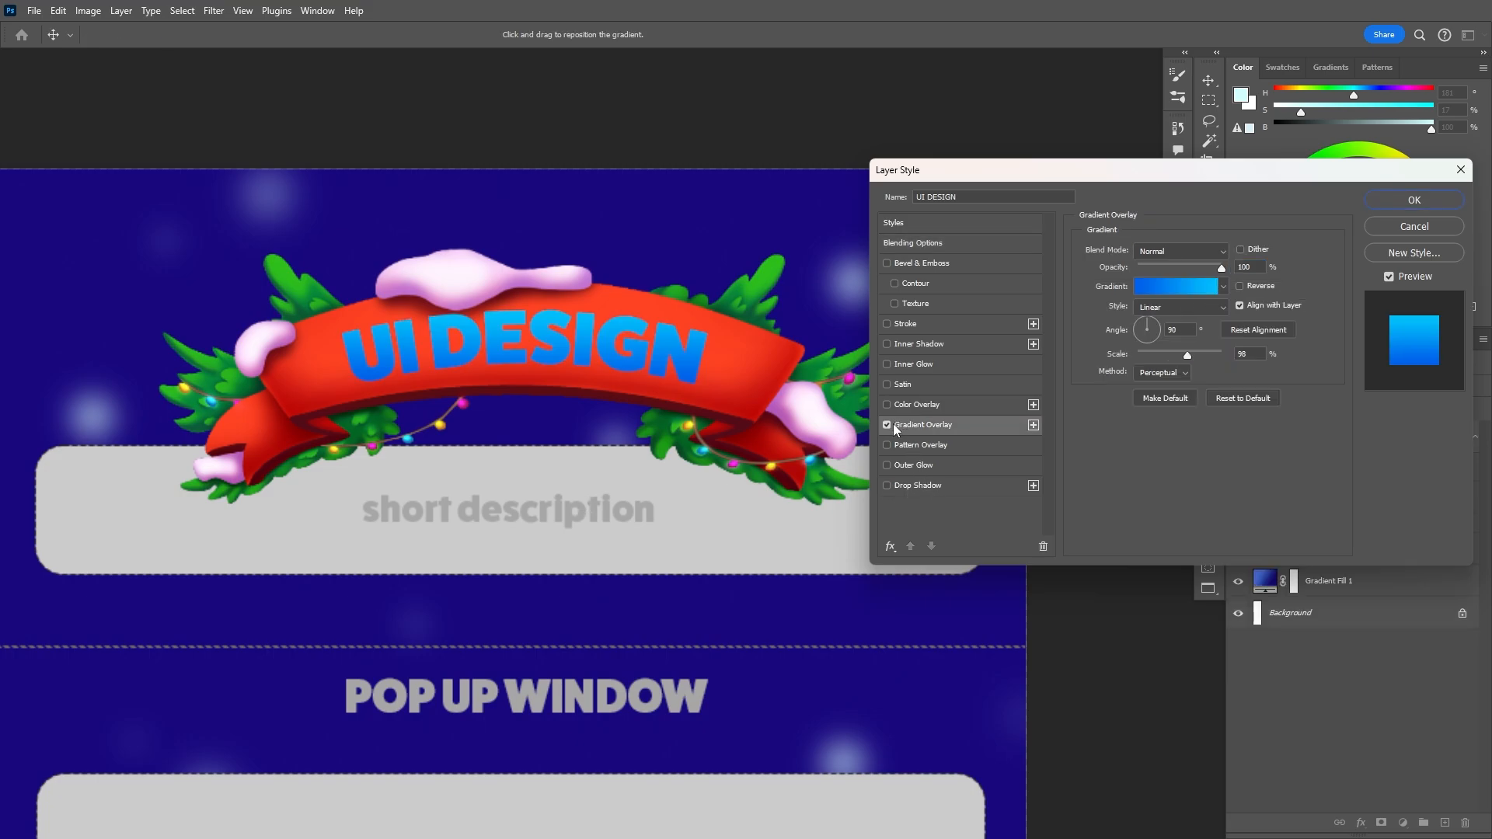
{"action": "left_click", "coordinate": [1212, 289]}
{"action": "left_click", "coordinate": [957, 308]}
{"action": "left_click", "coordinate": [957, 309]}
{"action": "left_click", "coordinate": [960, 332]}
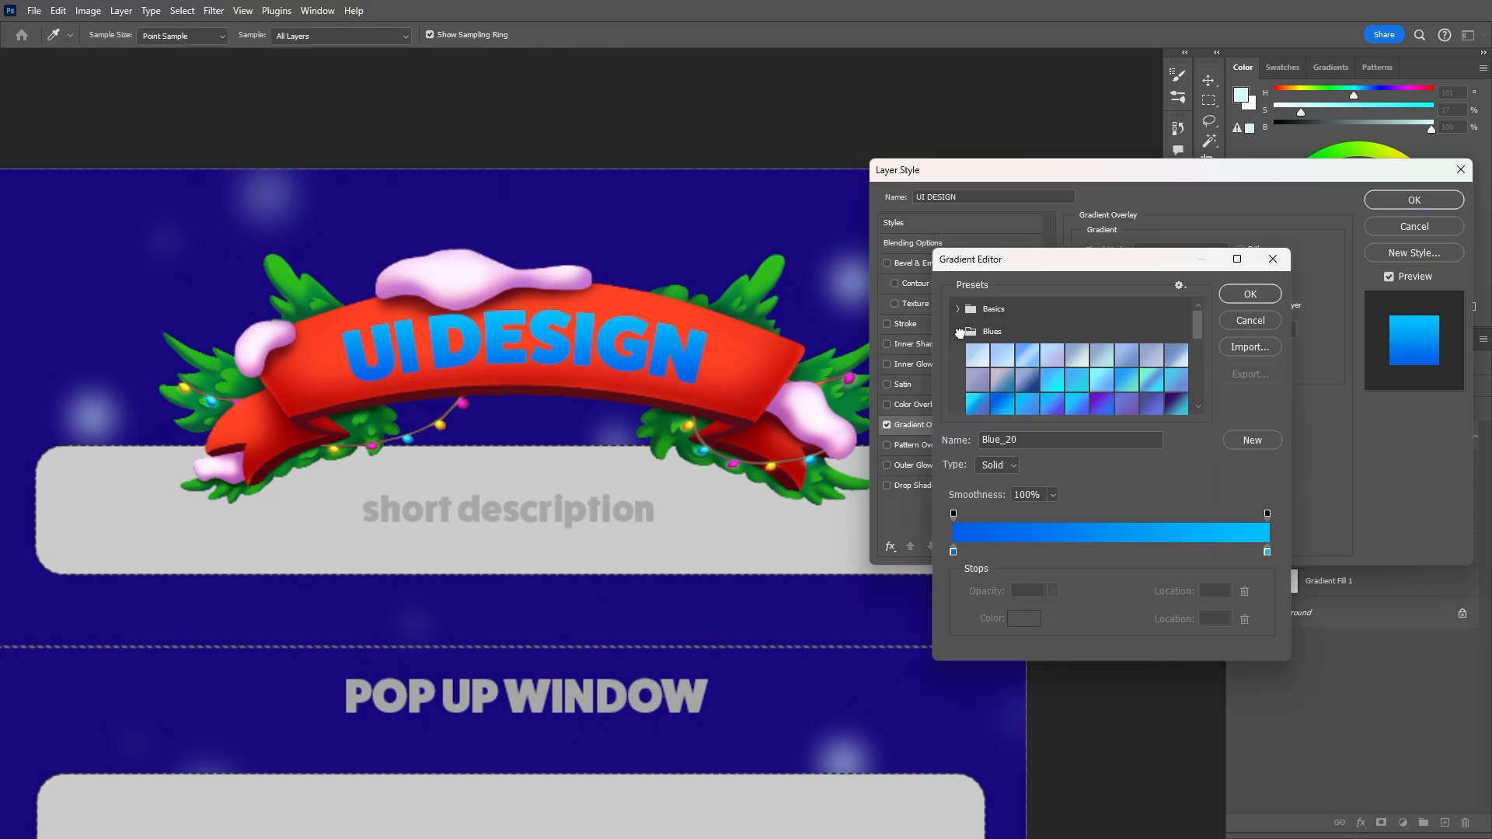
- Try several Blues presets, including Blue_02 and Blue_20, for the title's gradient overlay
{"action": "left_click", "coordinate": [1018, 355]}
{"action": "left_click", "coordinate": [976, 356]}
{"action": "left_click", "coordinate": [999, 362]}
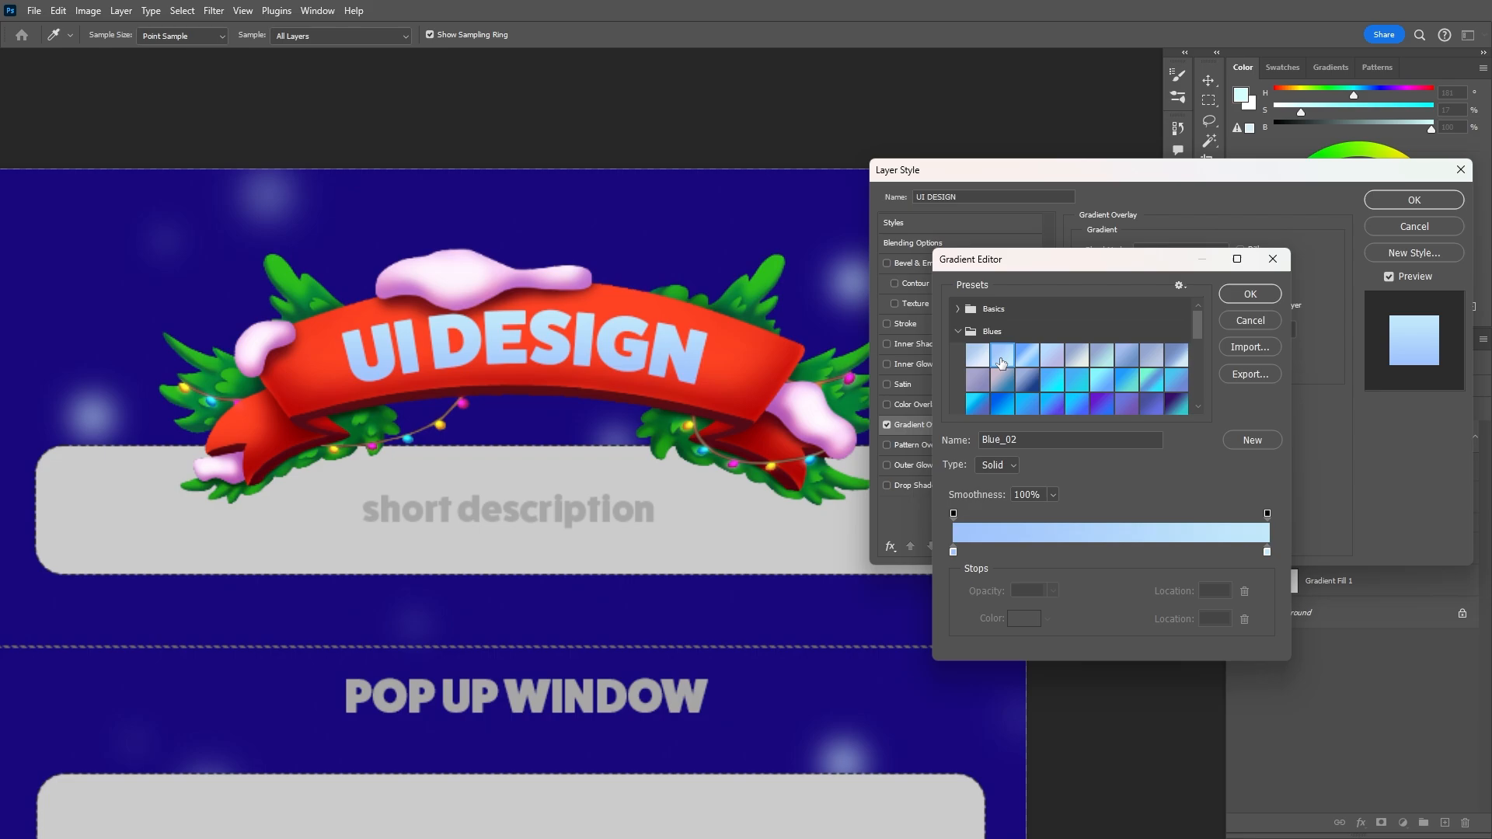
{"action": "left_click", "coordinate": [1003, 402]}
{"action": "left_click", "coordinate": [959, 332]}
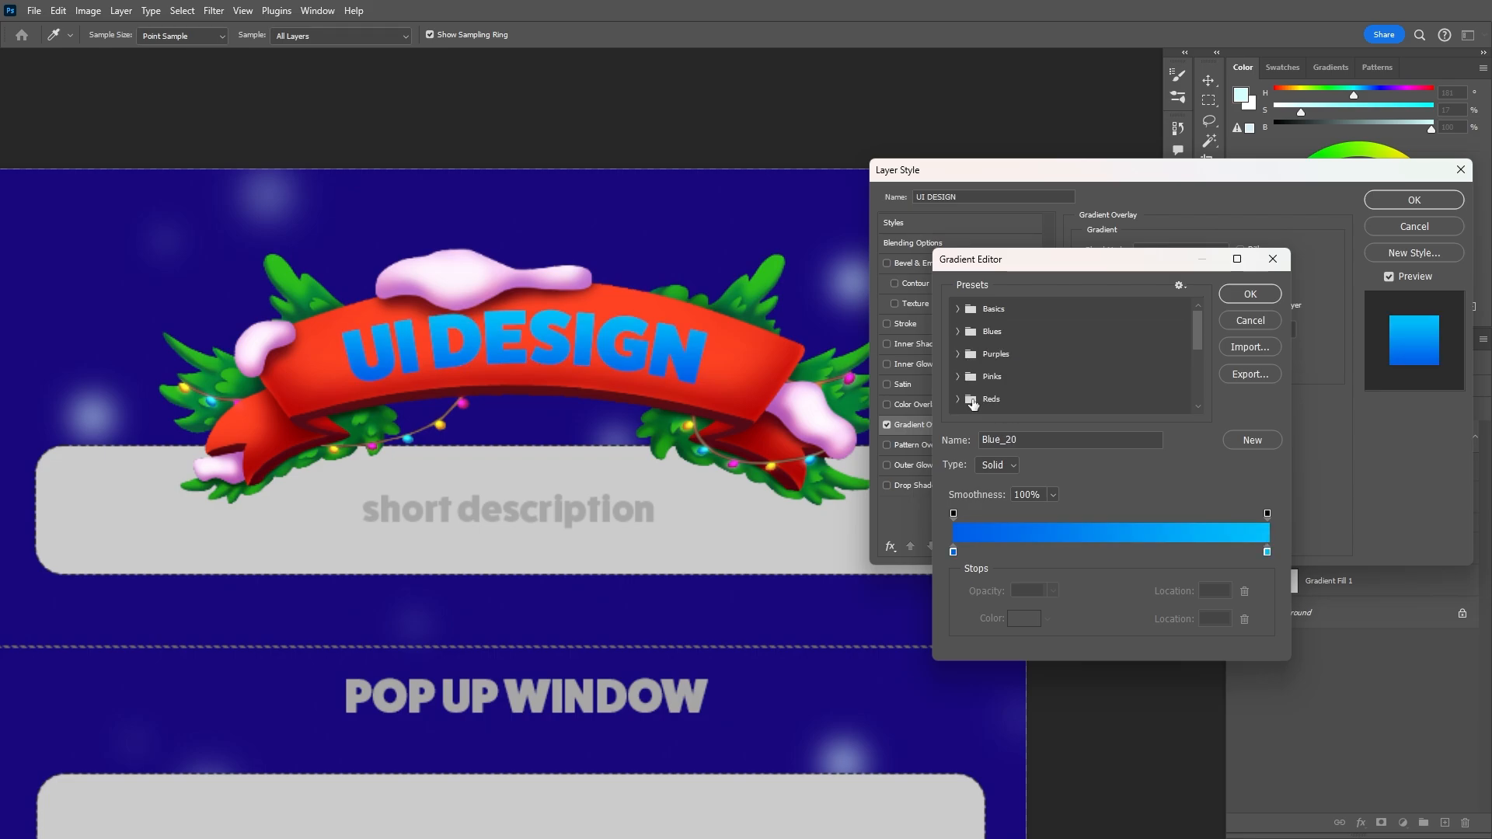
- Set the title's gradient overlay from the Red_03 preset with its stops swapped, crimson near the start and salmon at the end
{"action": "left_click", "coordinate": [958, 386]}
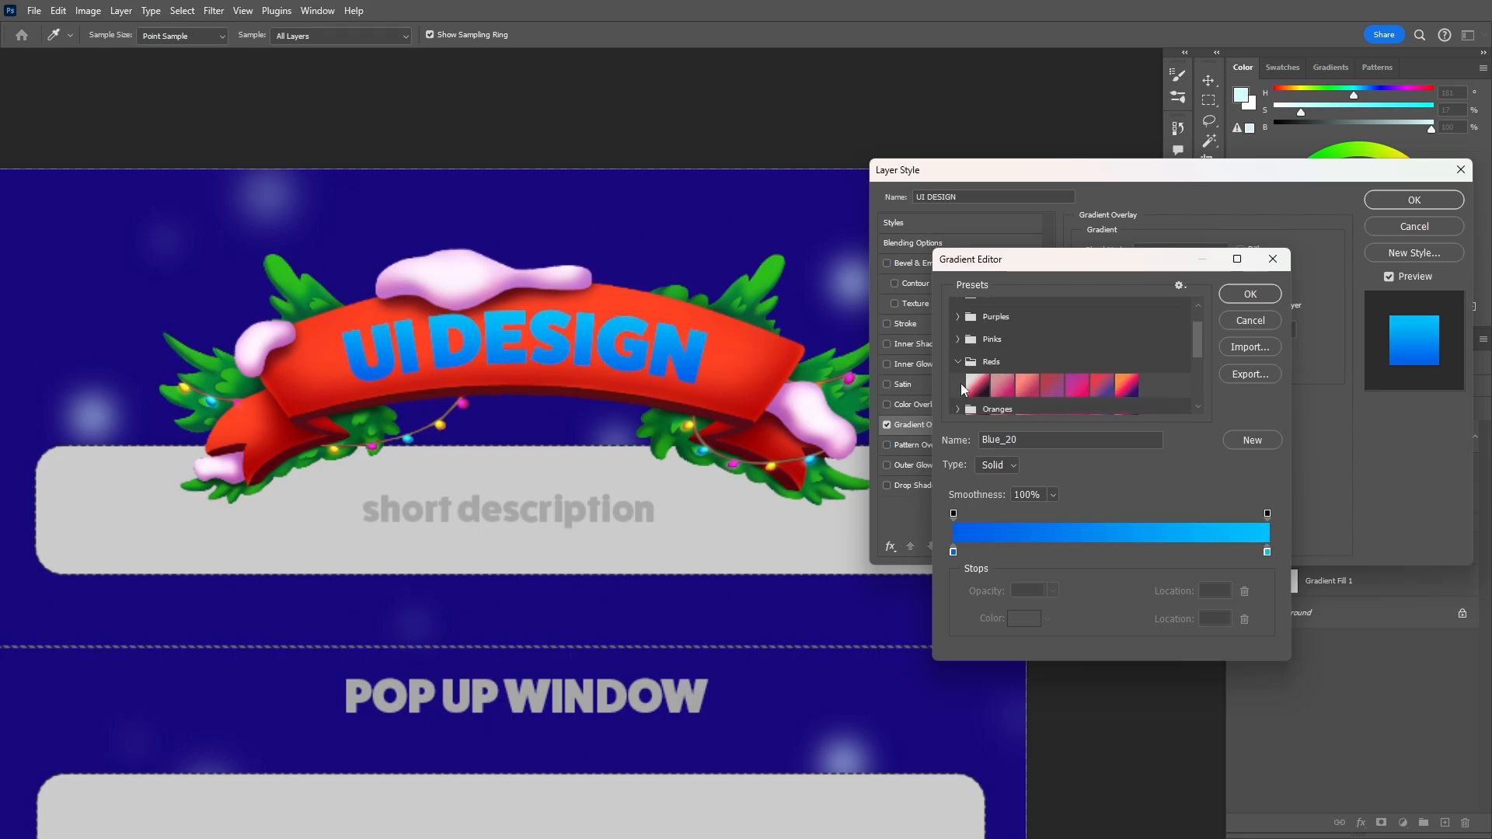
{"action": "left_click", "coordinate": [1007, 384]}
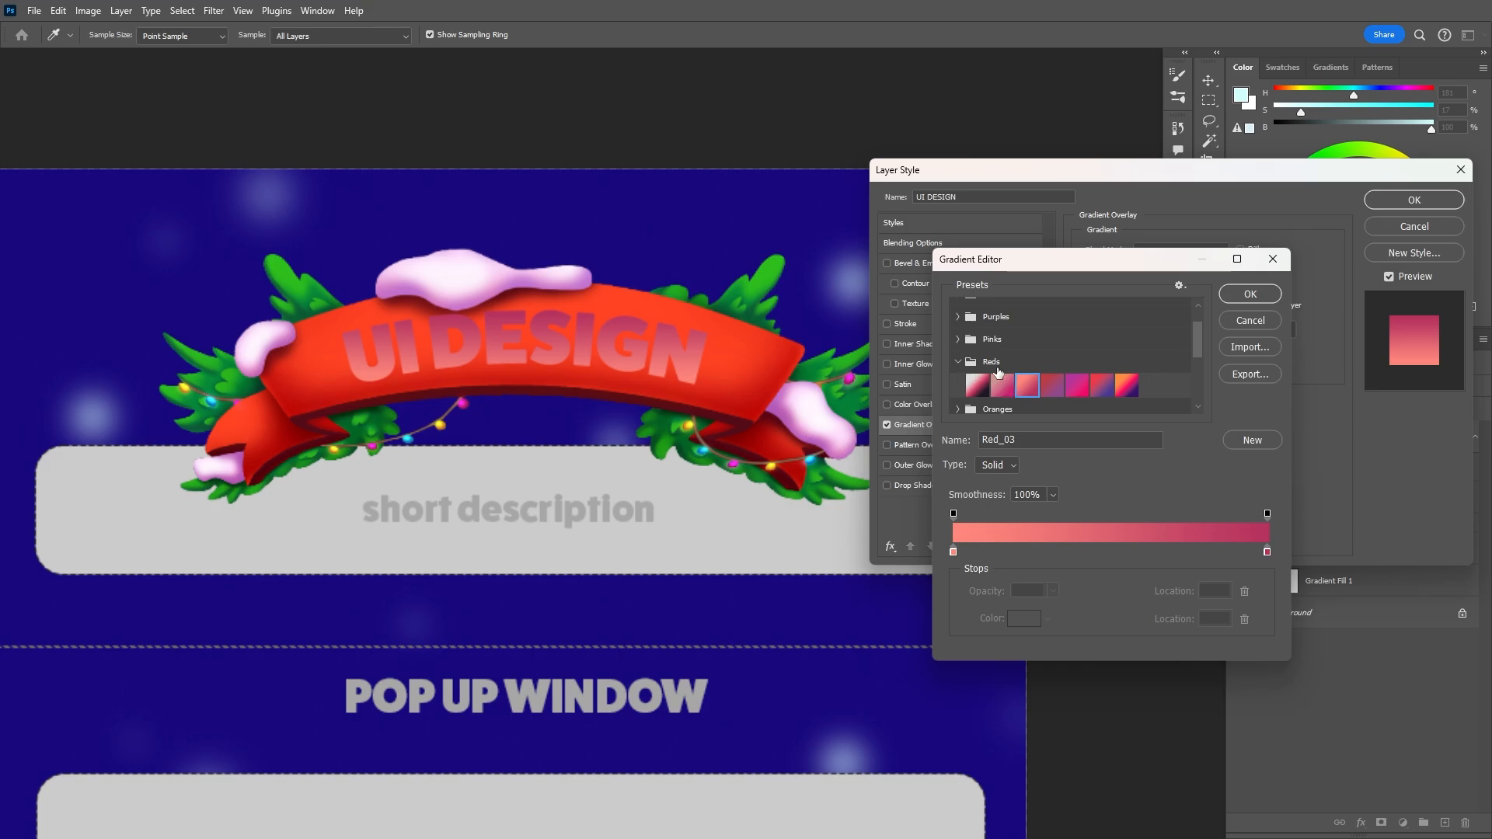
{"action": "left_click", "coordinate": [1076, 390]}
{"action": "left_click", "coordinate": [1004, 387]}
{"action": "mouse_move", "coordinate": [1265, 551]}
{"action": "left_mouse_down"}
{"action": "mouse_move", "coordinate": [1043, 555]}
{"action": "mouse_move", "coordinate": [1268, 553]}
{"action": "left_mouse_up"}
{"action": "left_click_drag", "start_coordinate": [1040, 554], "coordinate": [993, 555]}
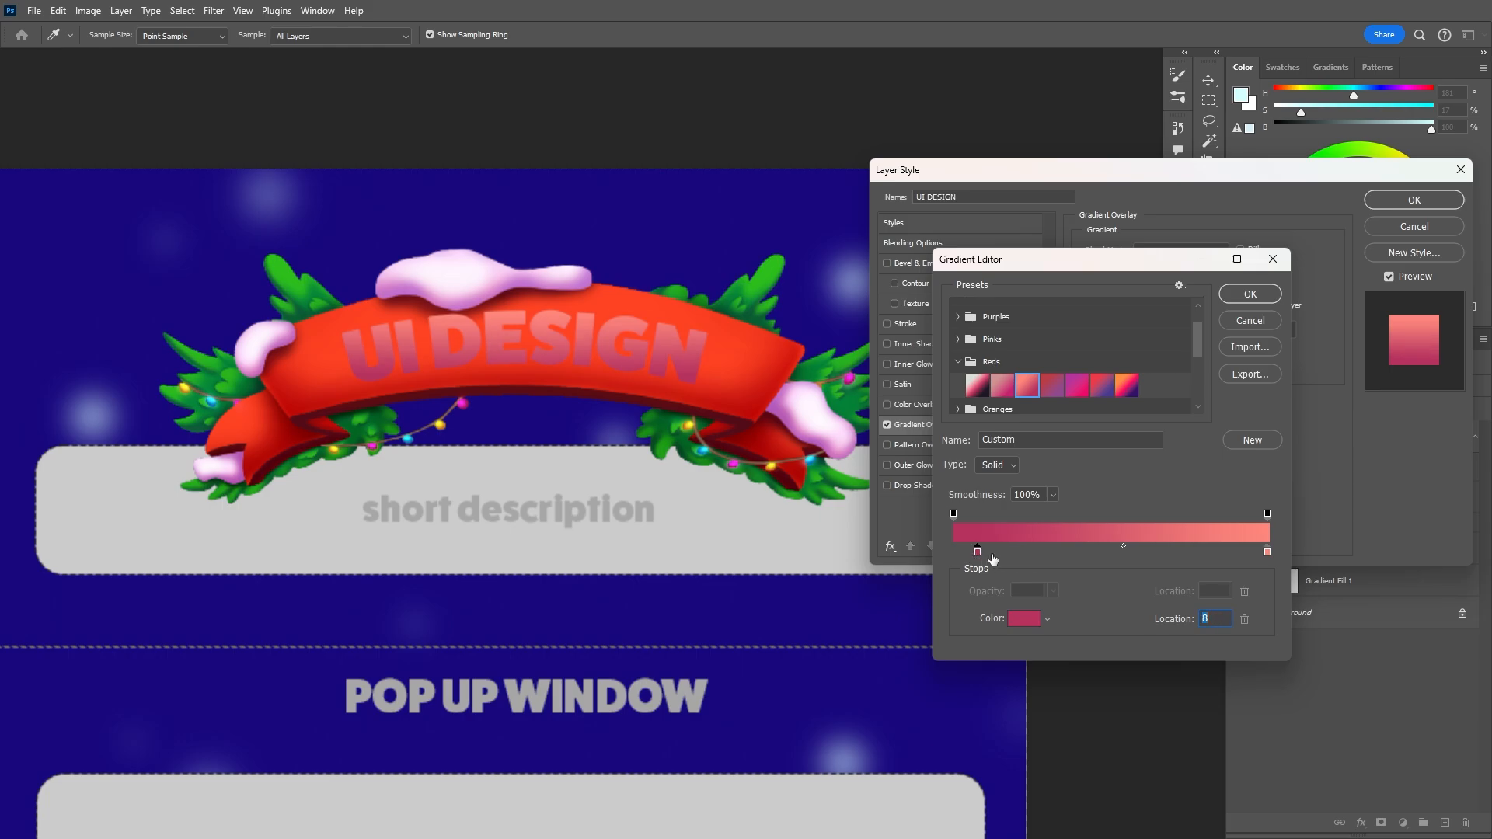
{"action": "left_click", "coordinate": [1249, 294]}
- Add a 5 px outside stroke in dark red #5f0515 to the UI DESIGN text and apply the layer style
{"action": "left_click", "coordinate": [903, 324]}
{"action": "left_click", "coordinate": [1112, 355]}
{"action": "left_click", "coordinate": [734, 433]}
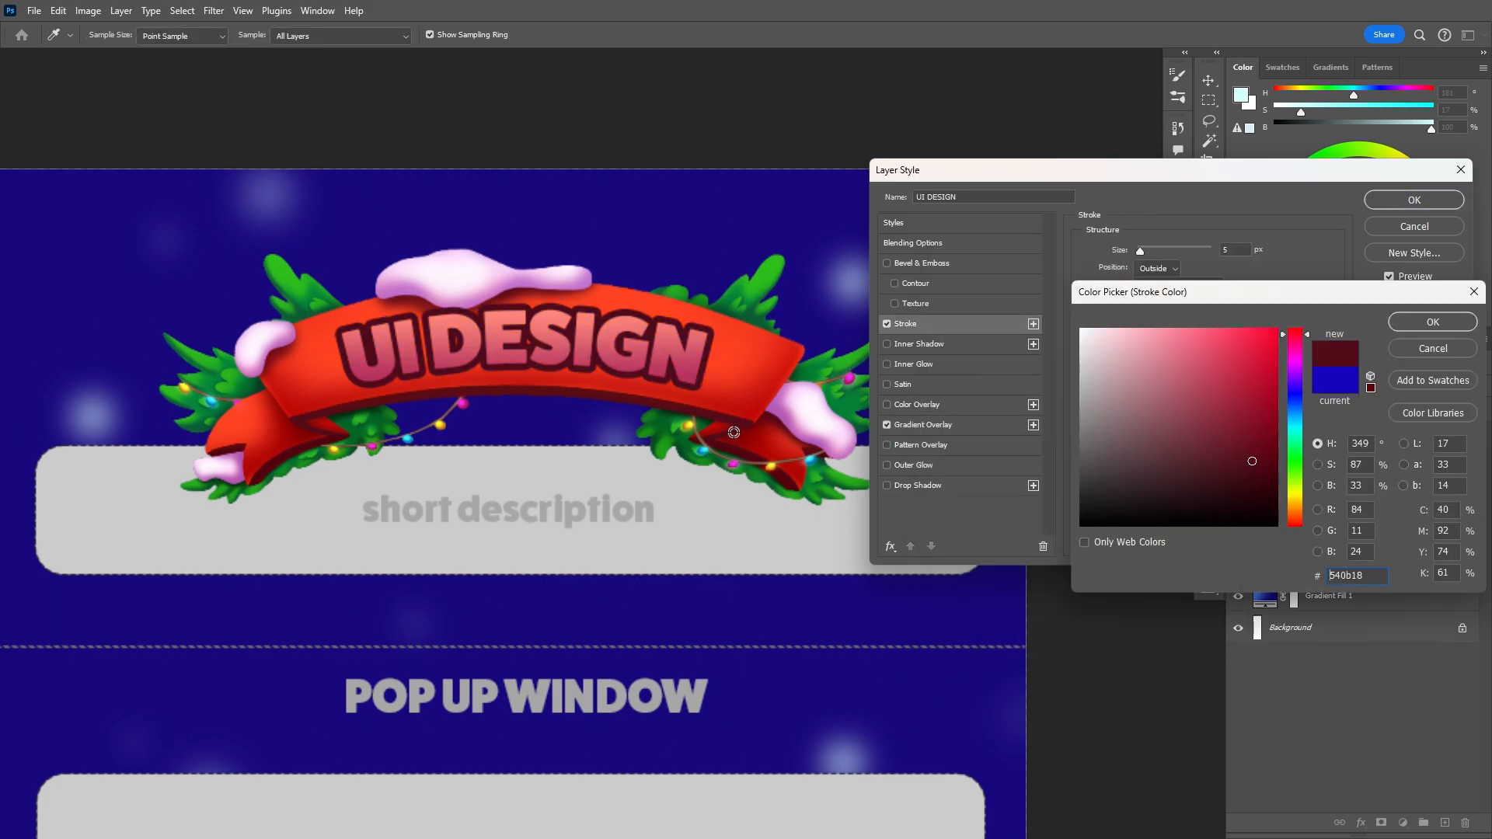
{"action": "left_click", "coordinate": [758, 431]}
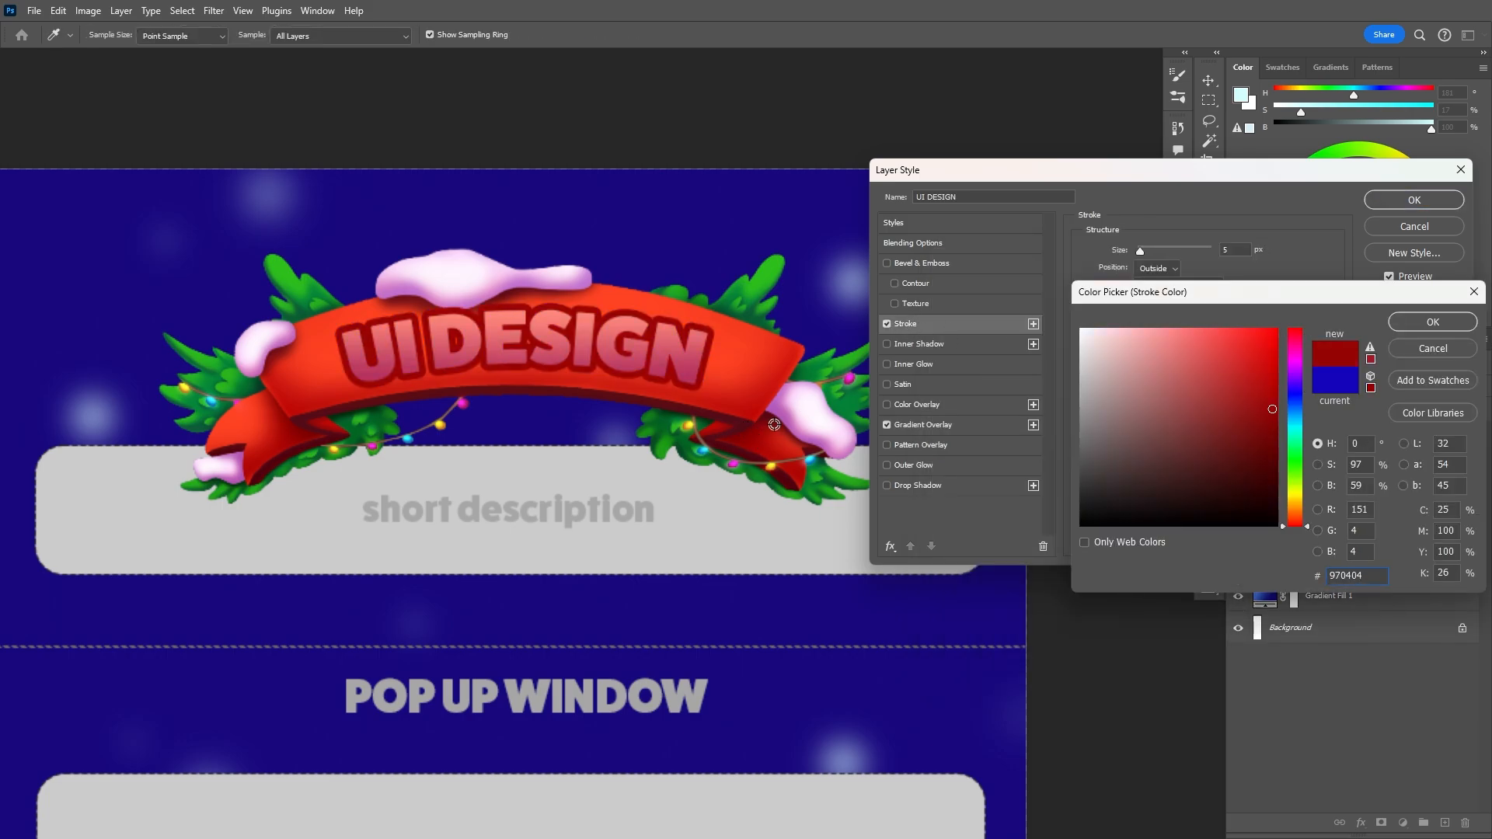
{"action": "left_click", "coordinate": [748, 424]}
{"action": "left_click", "coordinate": [734, 427]}
{"action": "left_click", "coordinate": [749, 423]}
{"action": "left_click", "coordinate": [754, 419]}
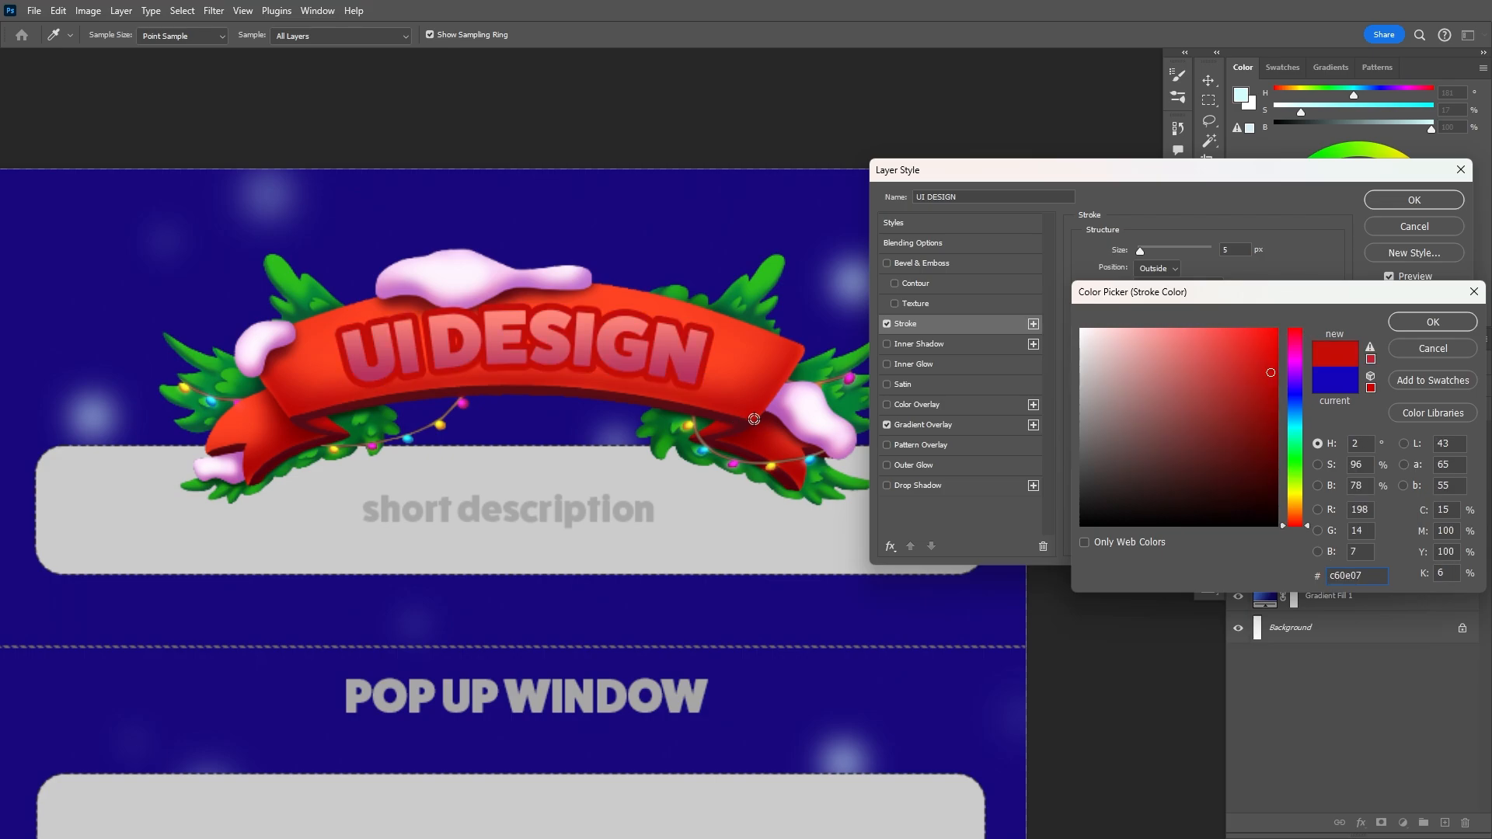
{"action": "left_click", "coordinate": [754, 419]}
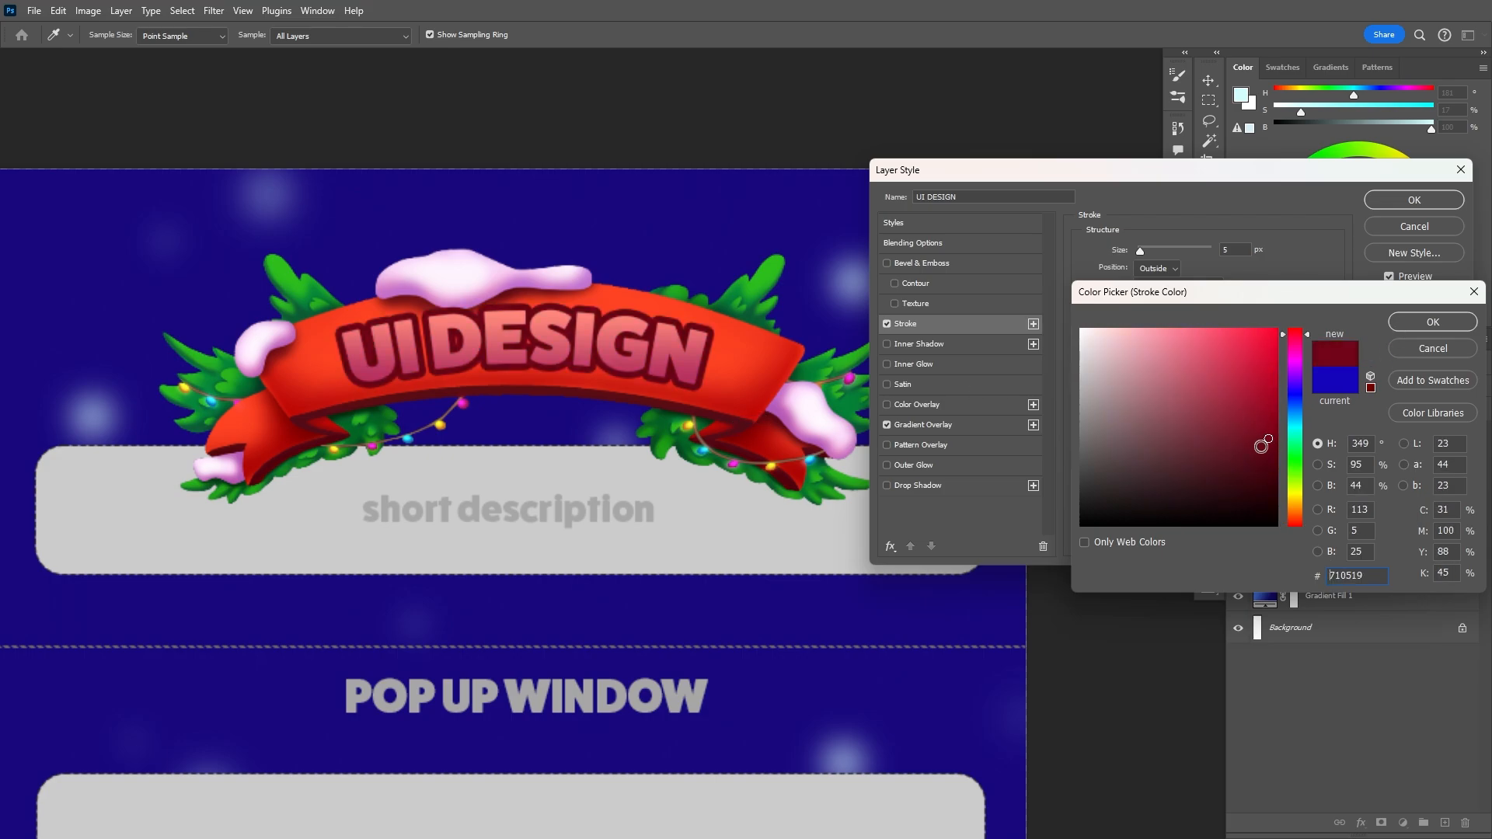
{"action": "left_click", "coordinate": [1268, 452]}
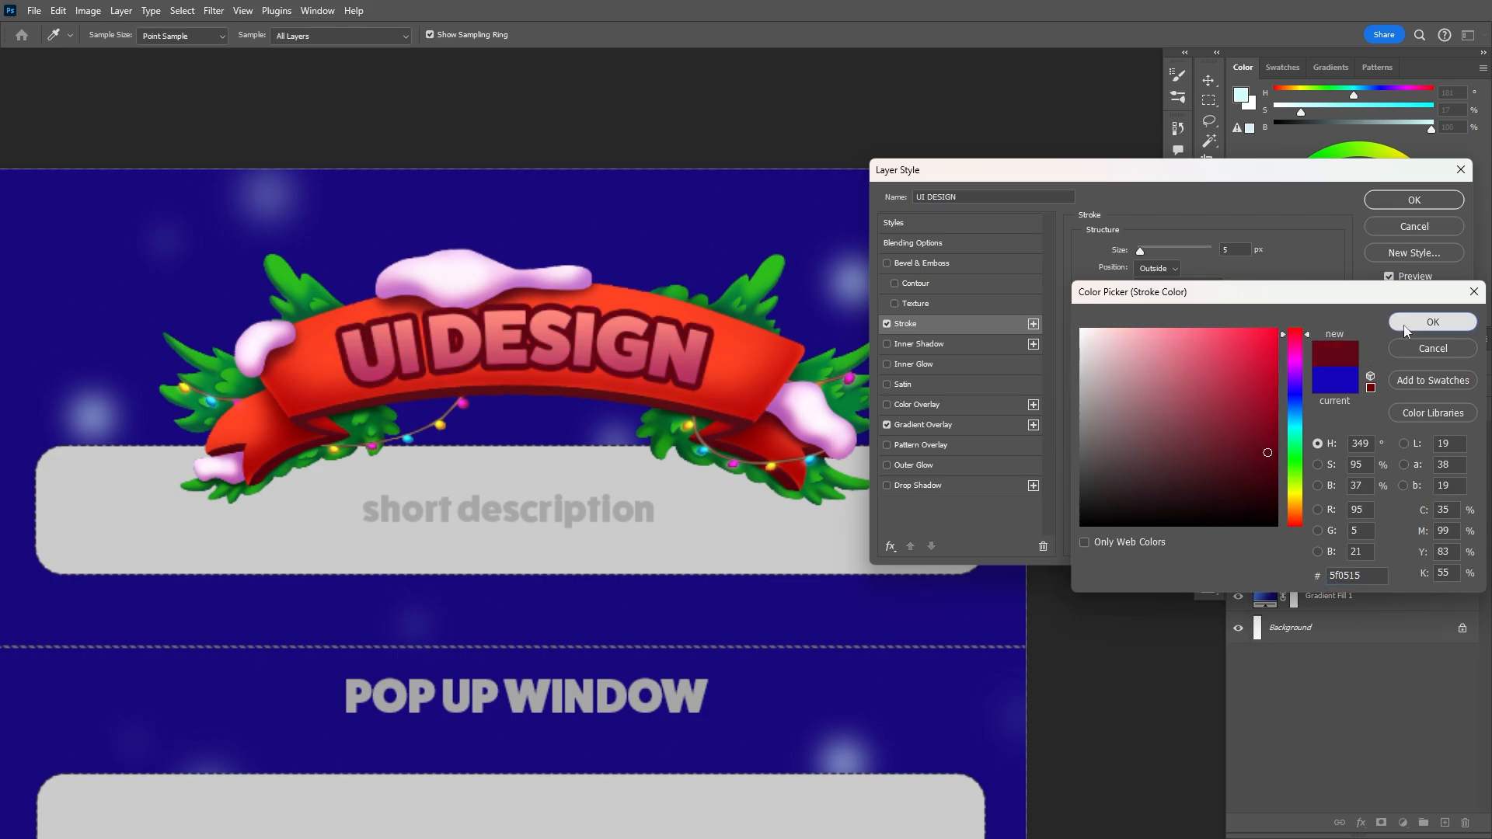
{"action": "left_click", "coordinate": [1433, 322]}
{"action": "left_click", "coordinate": [1415, 199]}
- Scale the title to about 84%, place it on the ribbon, and widen the gap between "UI" and "DESIGN" with extra spaces
{"action": "left_click_drag", "start_coordinate": [707, 420], "coordinate": [649, 405]}
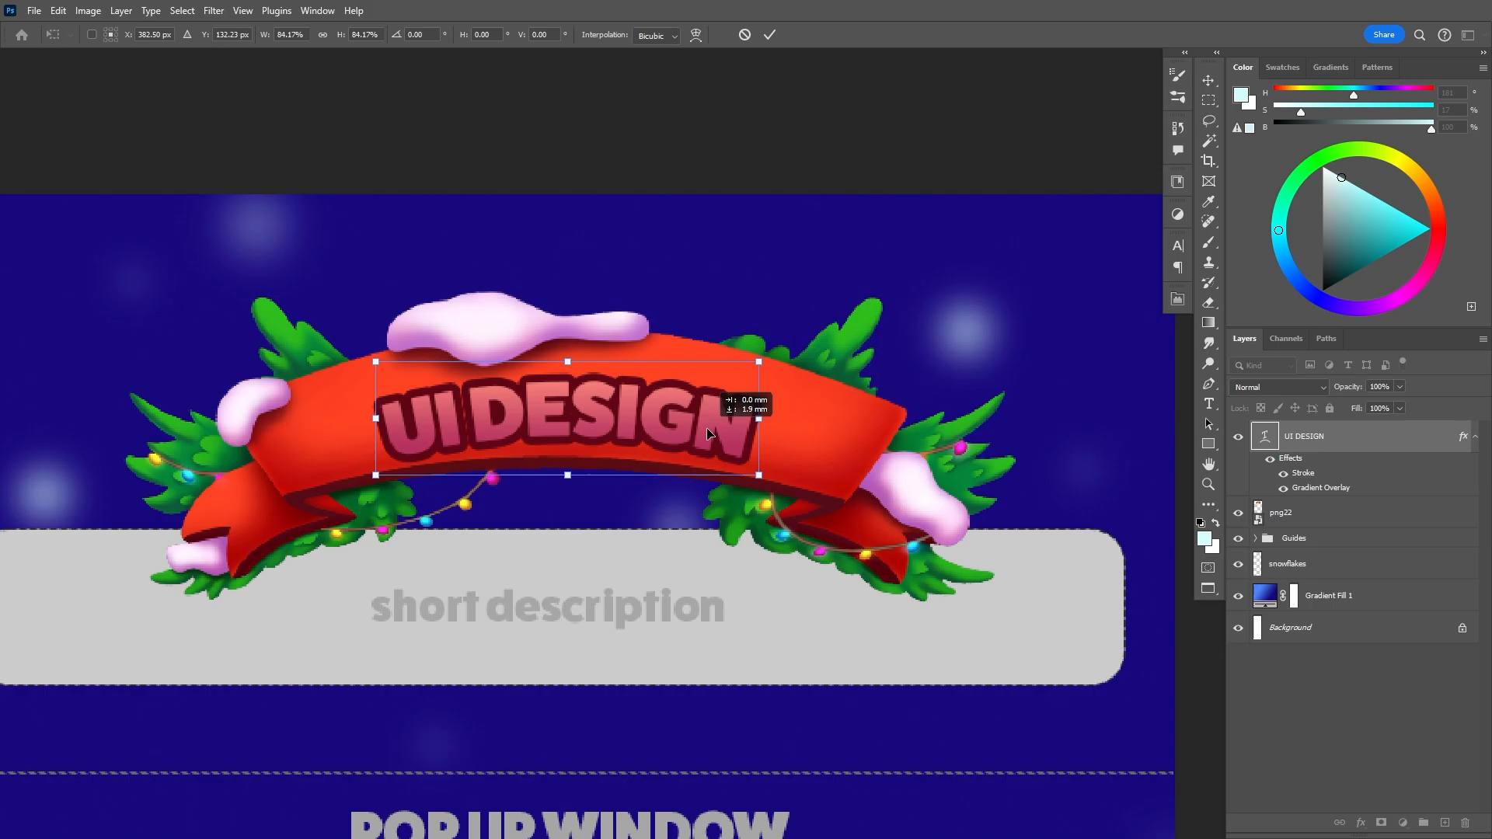
{"action": "key", "text": "Return"}
{"action": "key", "text": "t"}
{"action": "left_click", "coordinate": [473, 422]}
{"action": "left_click", "coordinate": [1209, 82]}
- Reduce the title's height slightly, nudge it into place on the ribbon, and apply the transform
{"action": "key", "text": "ctrl+t"}
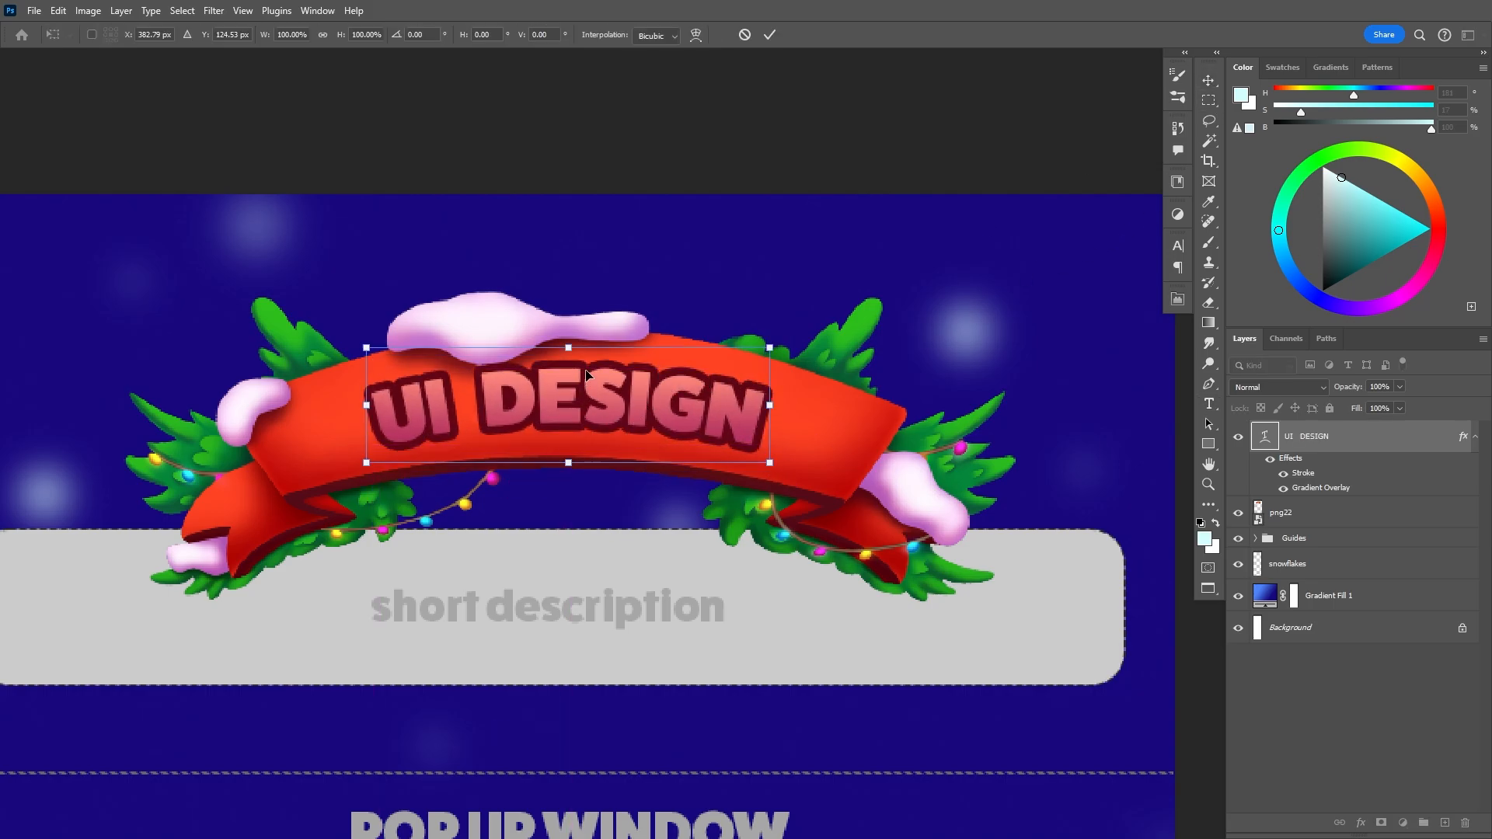
{"action": "left_click_drag", "start_coordinate": [568, 348], "coordinate": [565, 356]}
{"action": "left_click_drag", "start_coordinate": [606, 427], "coordinate": [603, 426]}
{"action": "left_click_drag", "start_coordinate": [566, 356], "coordinate": [565, 356]}
{"action": "key", "text": "Return"}
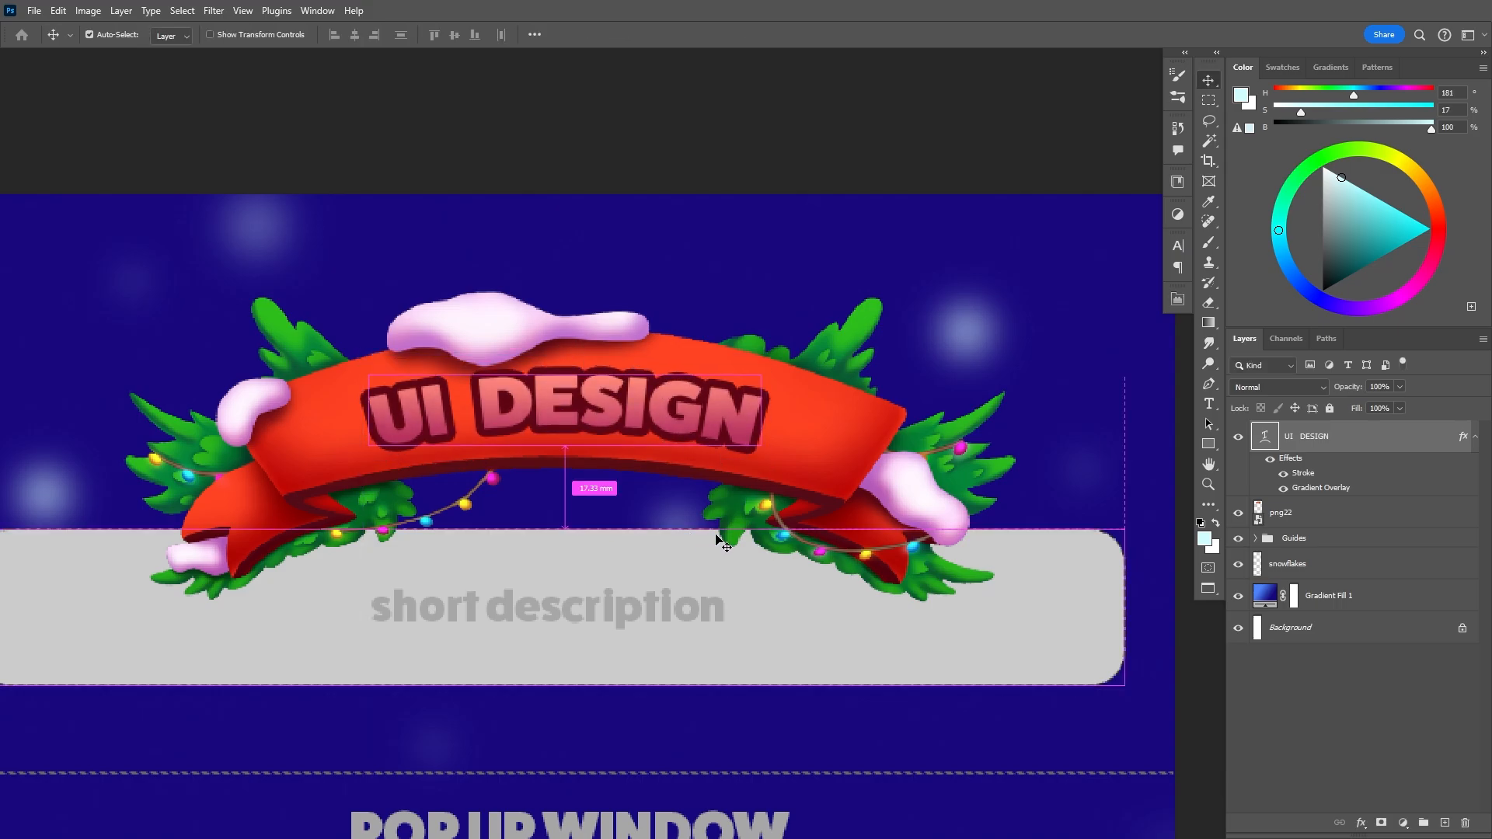
- Rotate the UI DESIGN title by 0.5° on the ribbon and apply the transform
{"action": "key", "text": "ctrl+t"}
{"action": "left_click_drag", "start_coordinate": [832, 562], "coordinate": [830, 564]}
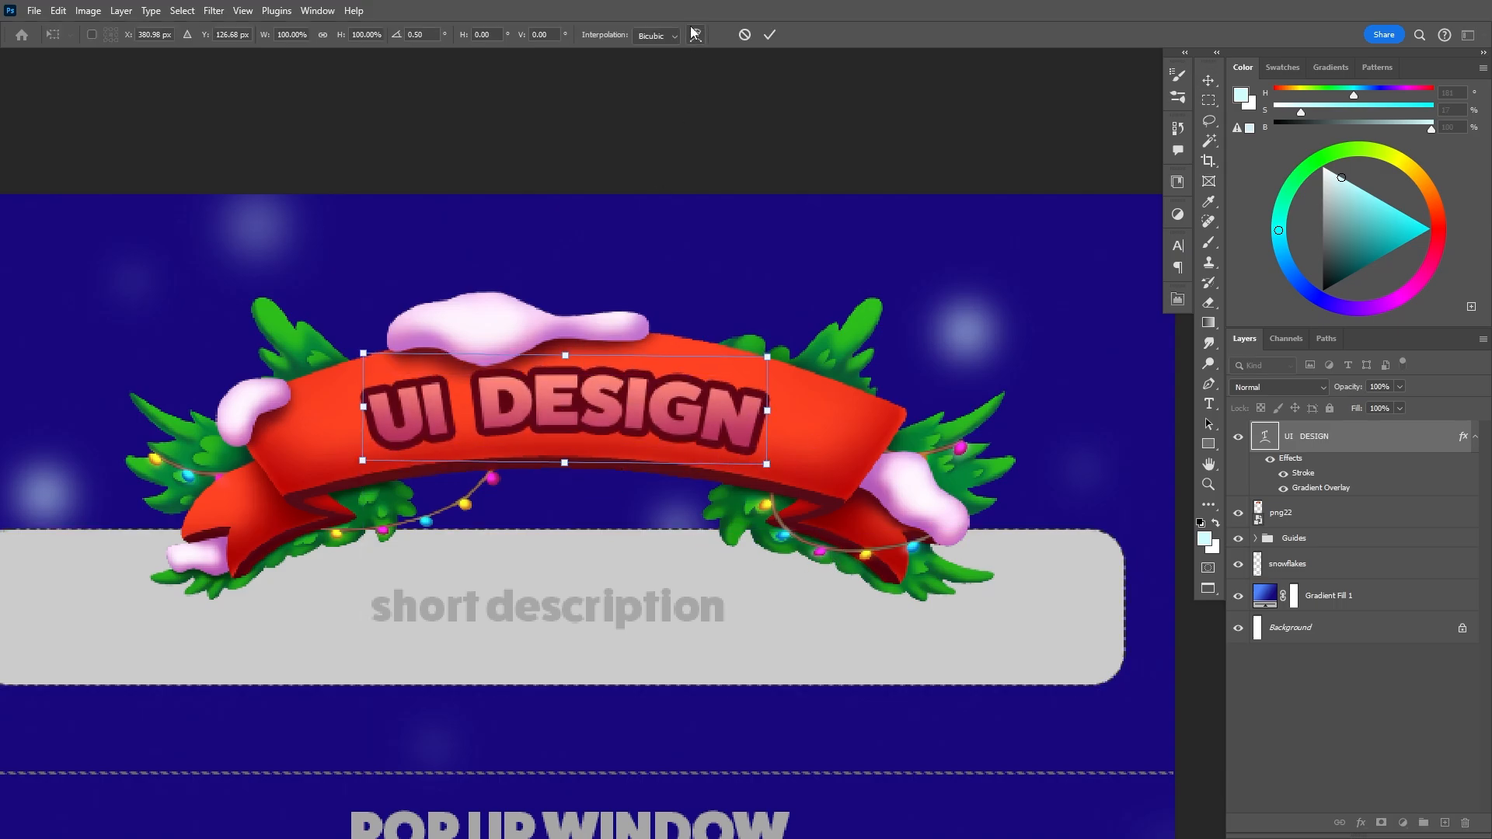
{"action": "key", "text": "Return"}
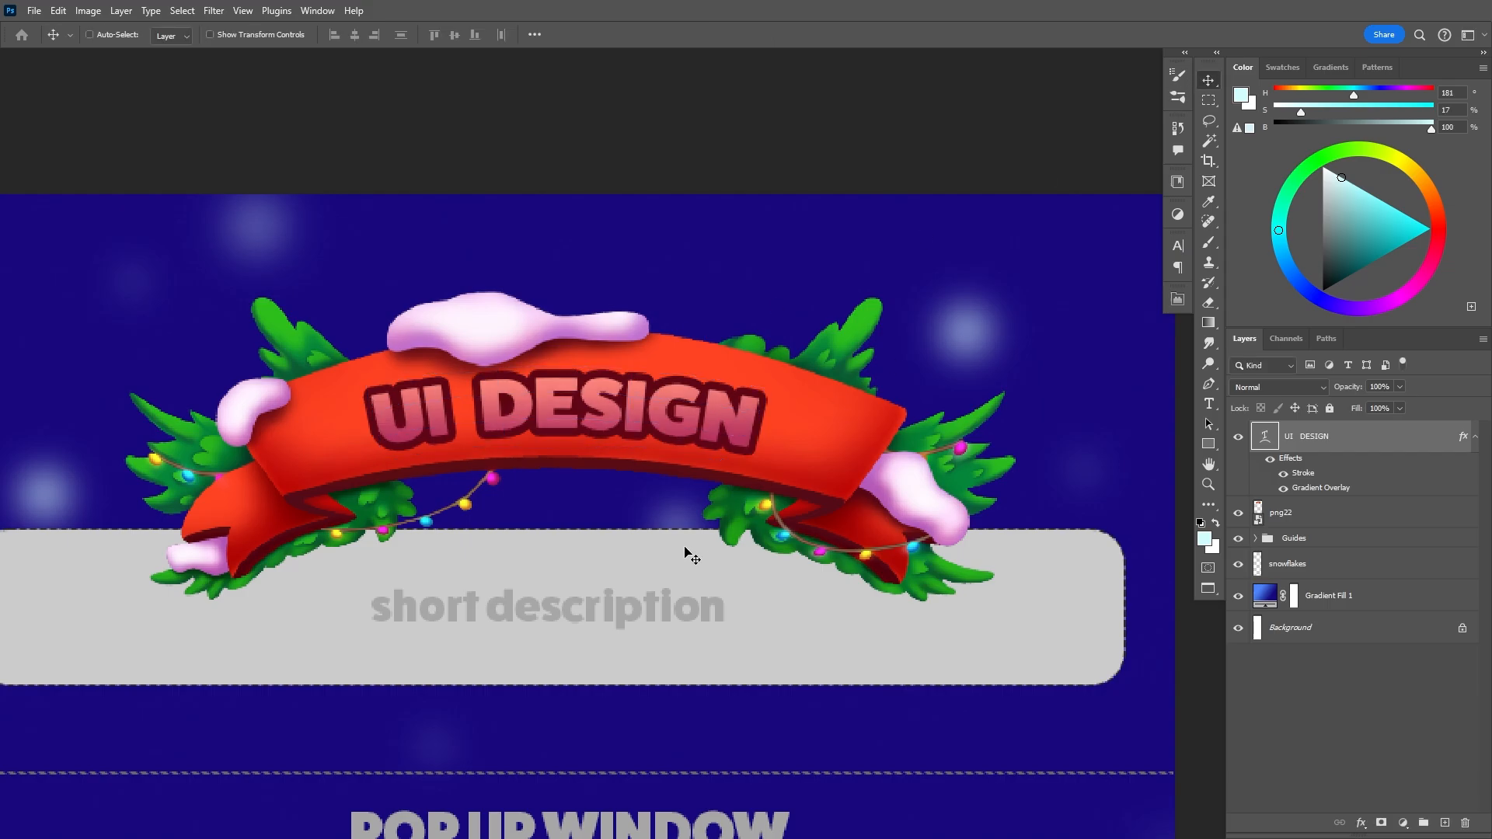
- Add a Lorem Ipsum placeholder text layer and scale it down over the short description area
{"action": "key", "text": "ctrl+shift+alt+n"}
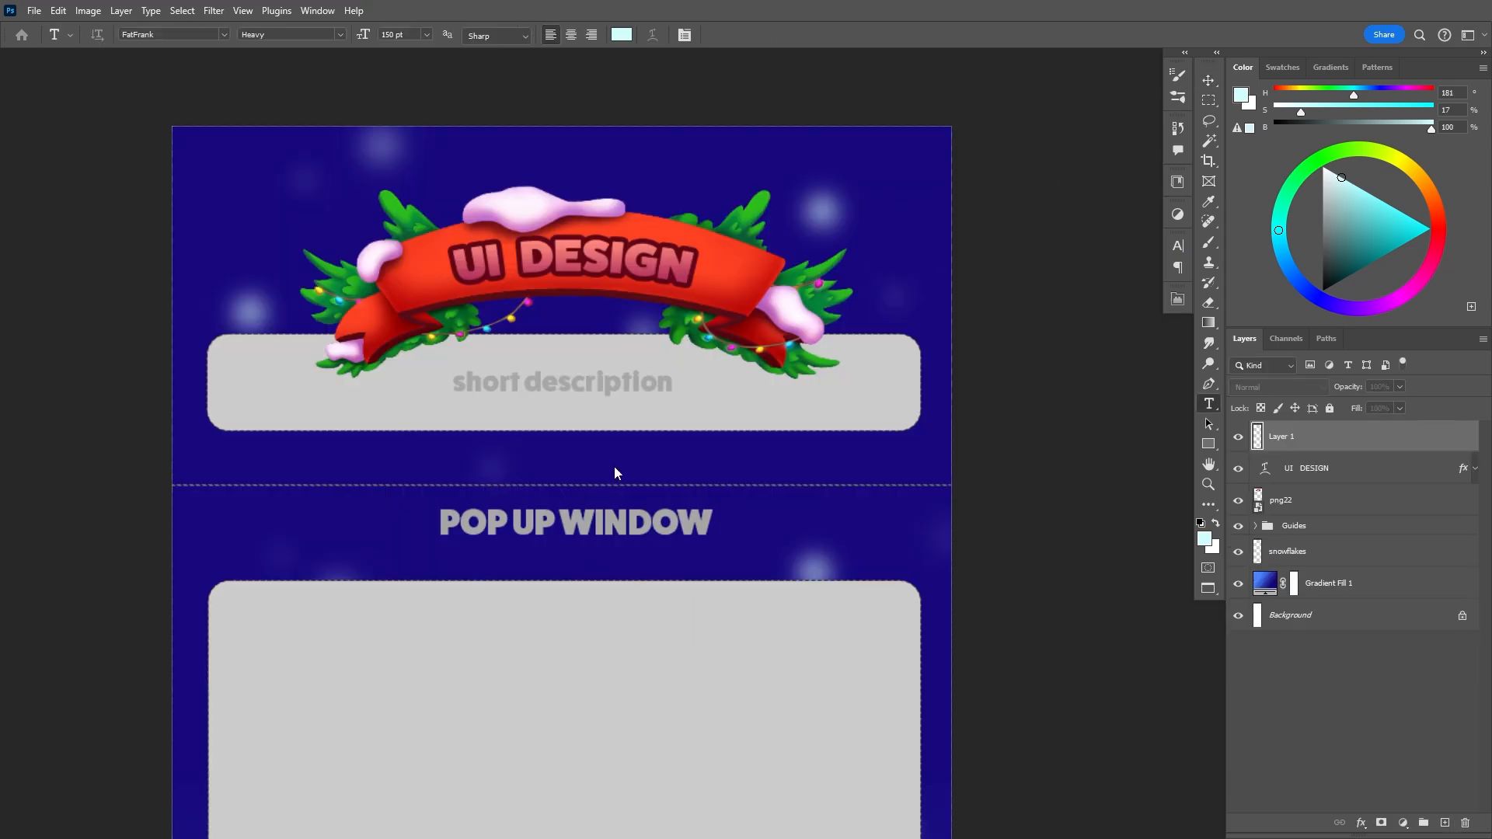
{"action": "left_click", "coordinate": [1208, 81]}
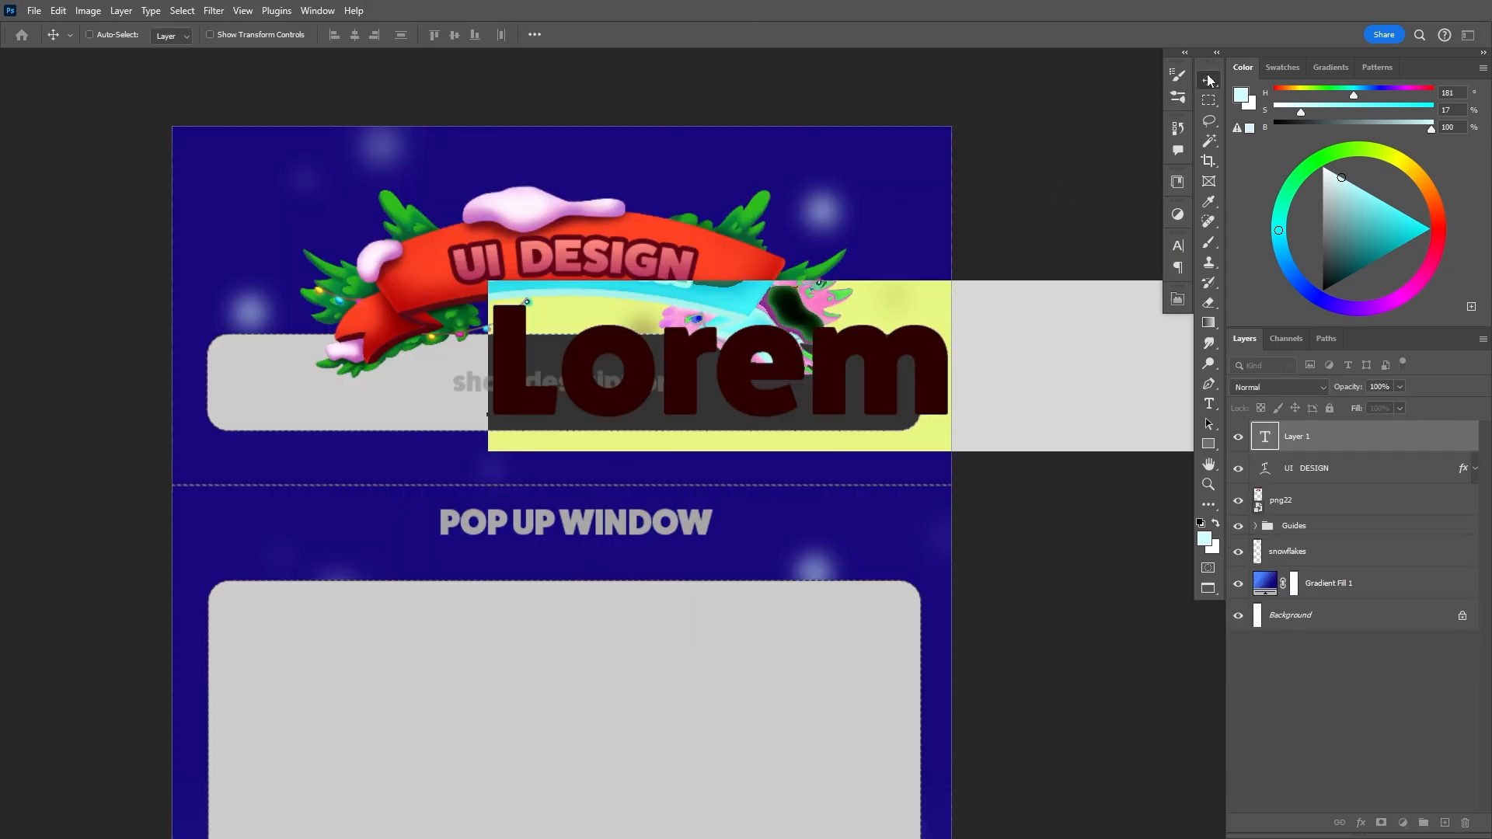
{"action": "left_click_drag", "start_coordinate": [884, 388], "coordinate": [657, 477]}
{"action": "key", "text": "ctrl+t"}
{"action": "left_click_drag", "start_coordinate": [260, 543], "coordinate": [553, 490]}
{"action": "left_click_drag", "start_coordinate": [668, 464], "coordinate": [539, 431]}
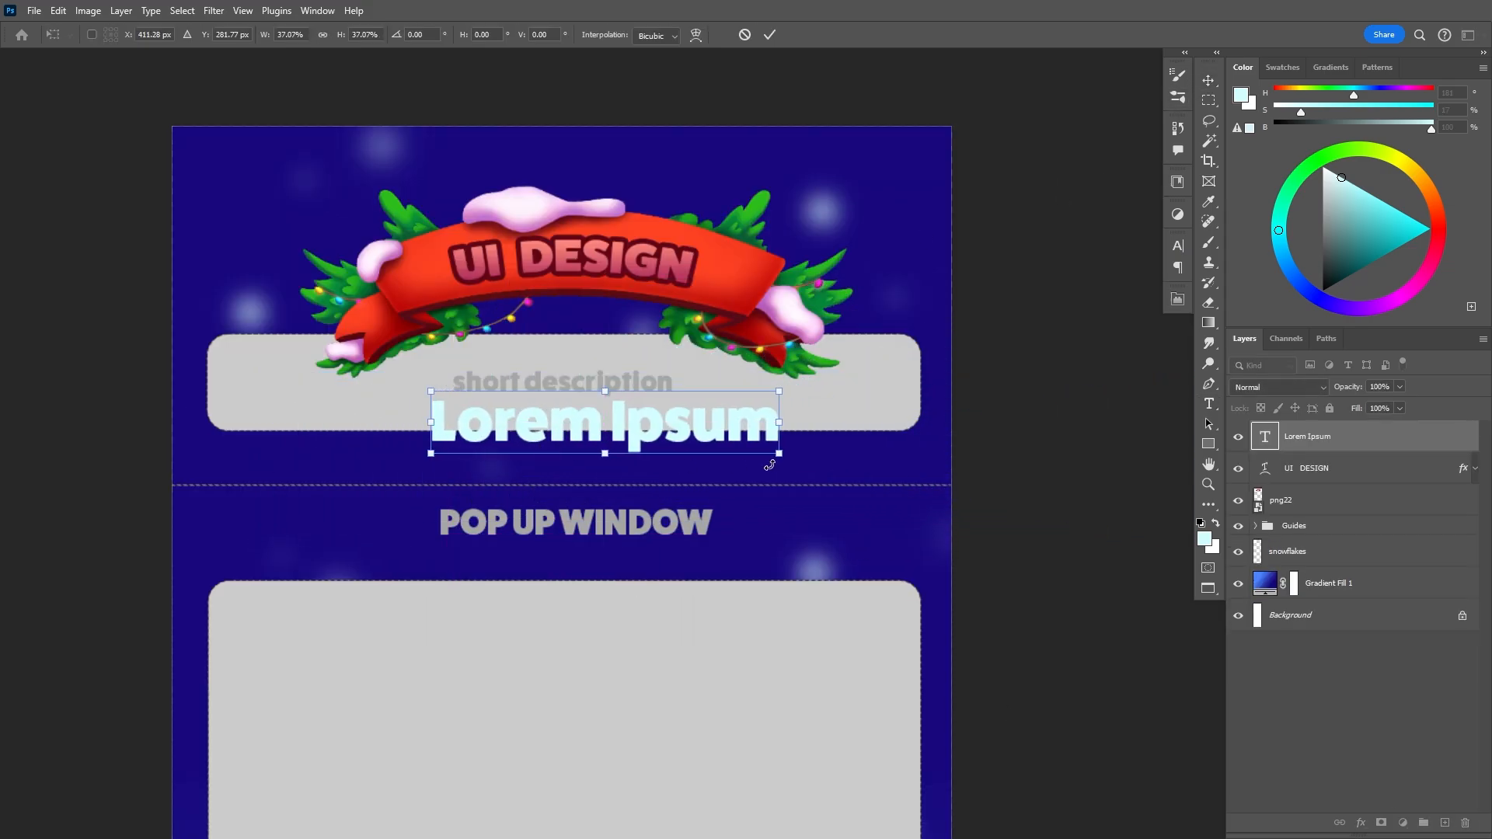
{"action": "left_click_drag", "start_coordinate": [781, 458], "coordinate": [649, 408]}
- Replace the placeholder text with "This is UI design for a 3-match"
{"action": "key", "text": "t"}
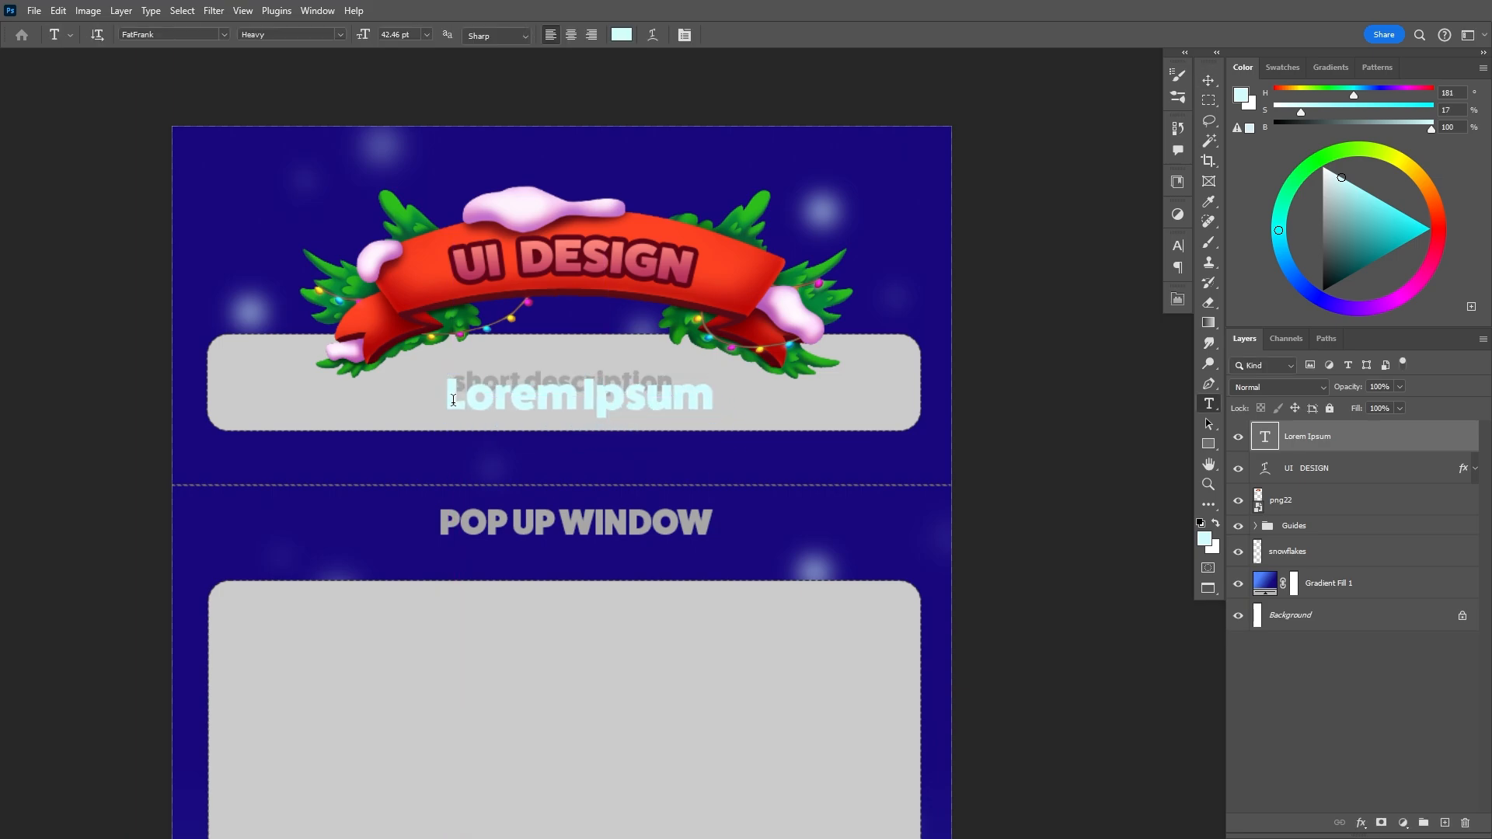
{"action": "left_click_drag", "start_coordinate": [452, 396], "coordinate": [795, 413]}
{"action": "type", "text": "tHIS"}
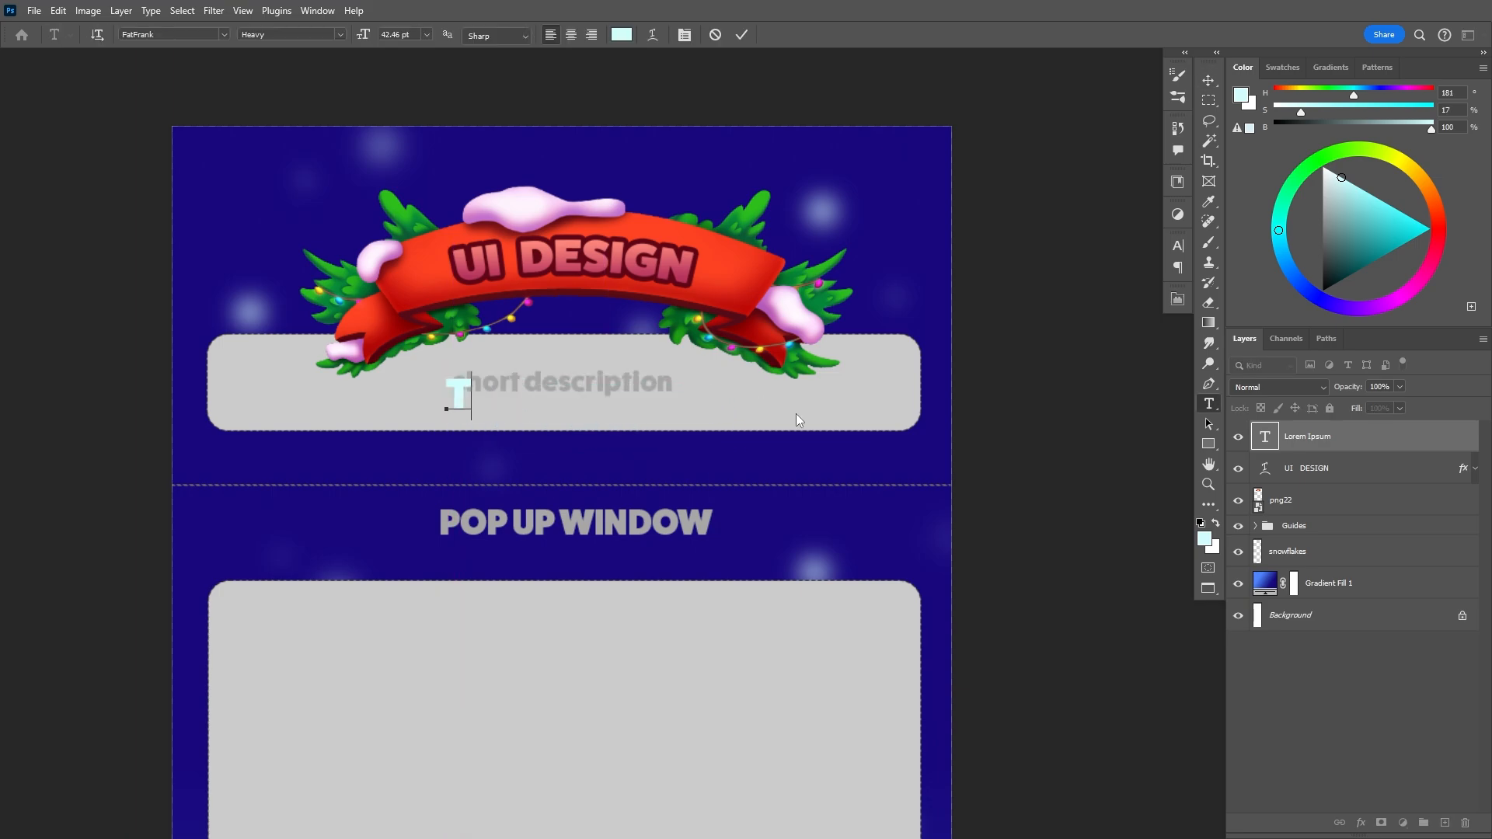
{"action": "type", "text": "his is UI design for "}
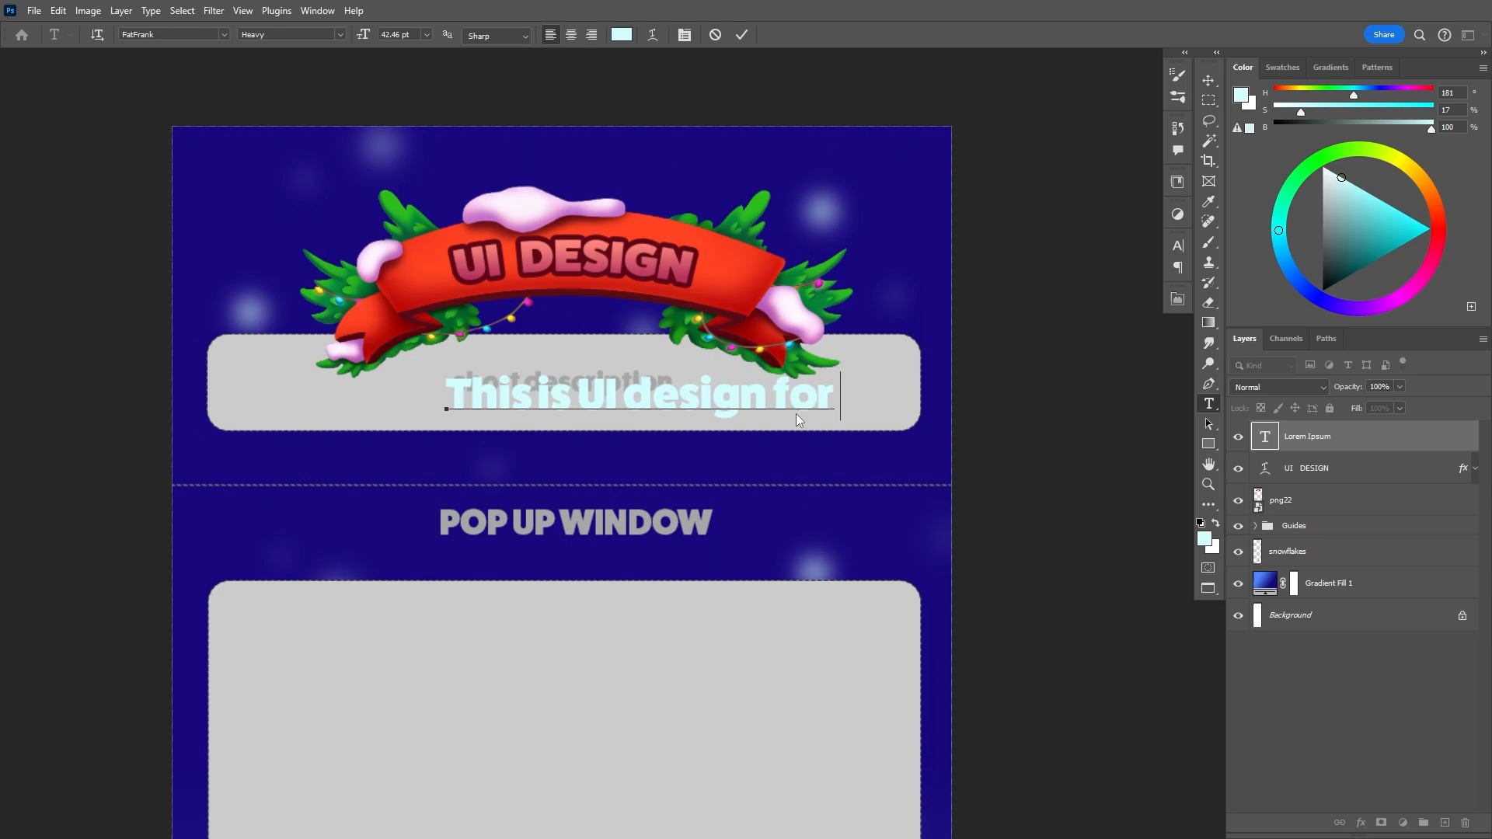
{"action": "type", "text": "a 3-m"}
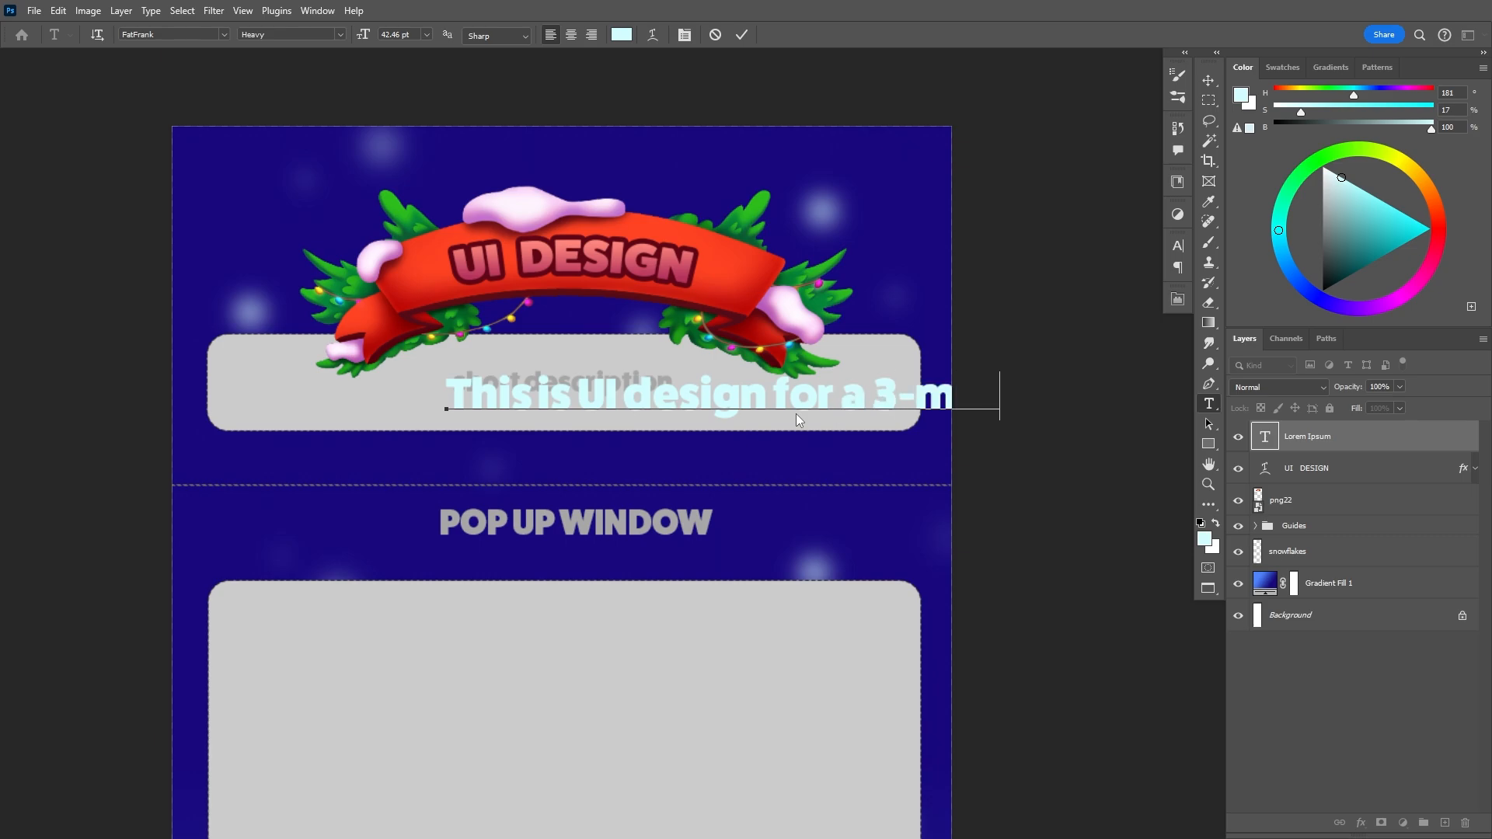
- Move the description text just below the grey description box and set its font size to 24 pt
{"action": "left_click", "coordinate": [1211, 78]}
{"action": "left_click_drag", "start_coordinate": [877, 384], "coordinate": [664, 430]}
{"action": "key", "text": "t"}
{"action": "left_click", "coordinate": [426, 35]}
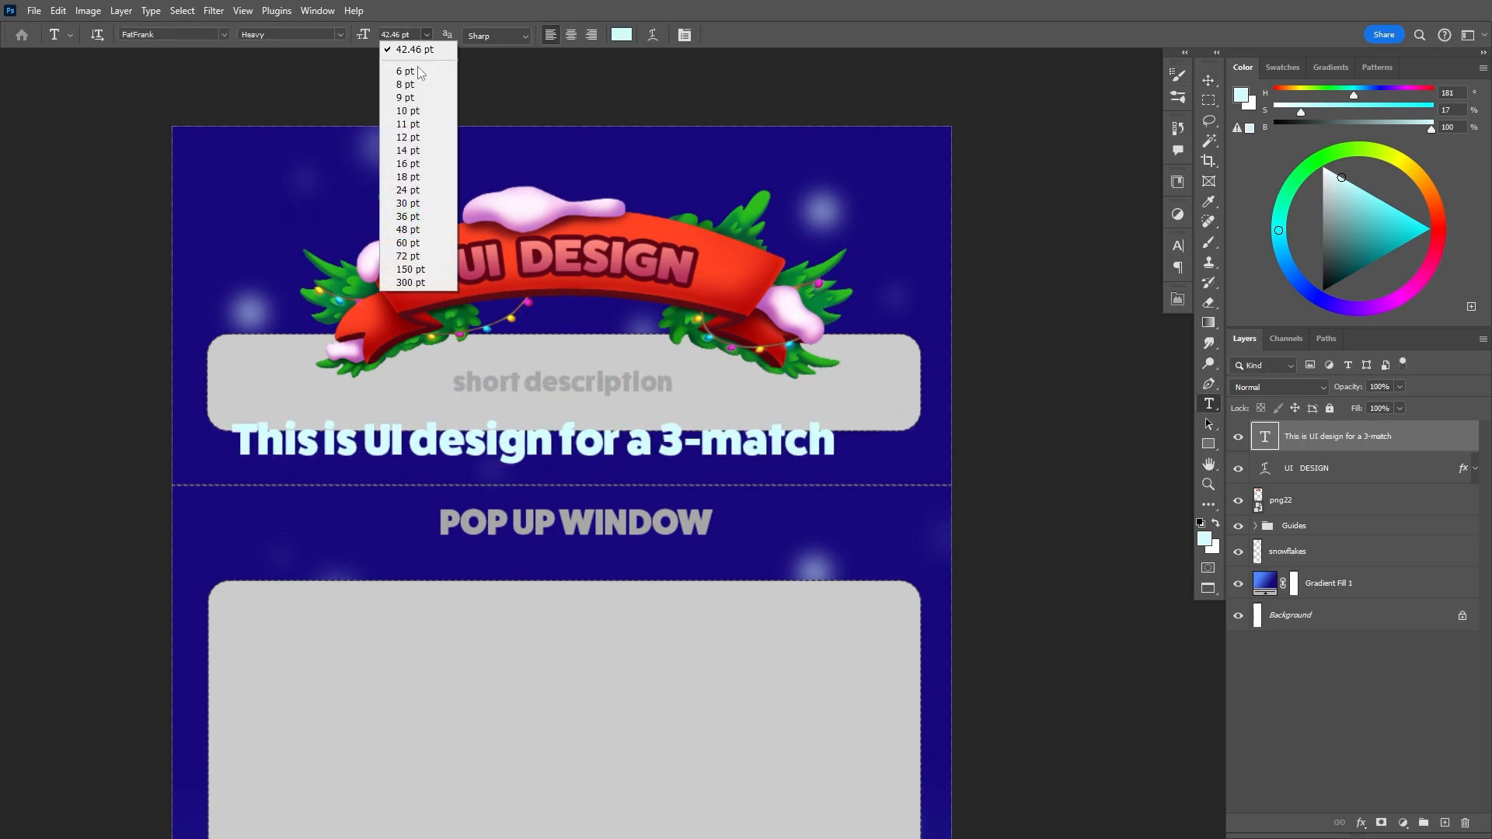
{"action": "left_click", "coordinate": [410, 164]}
{"action": "left_click", "coordinate": [426, 35]}
{"action": "left_click", "coordinate": [447, 189]}
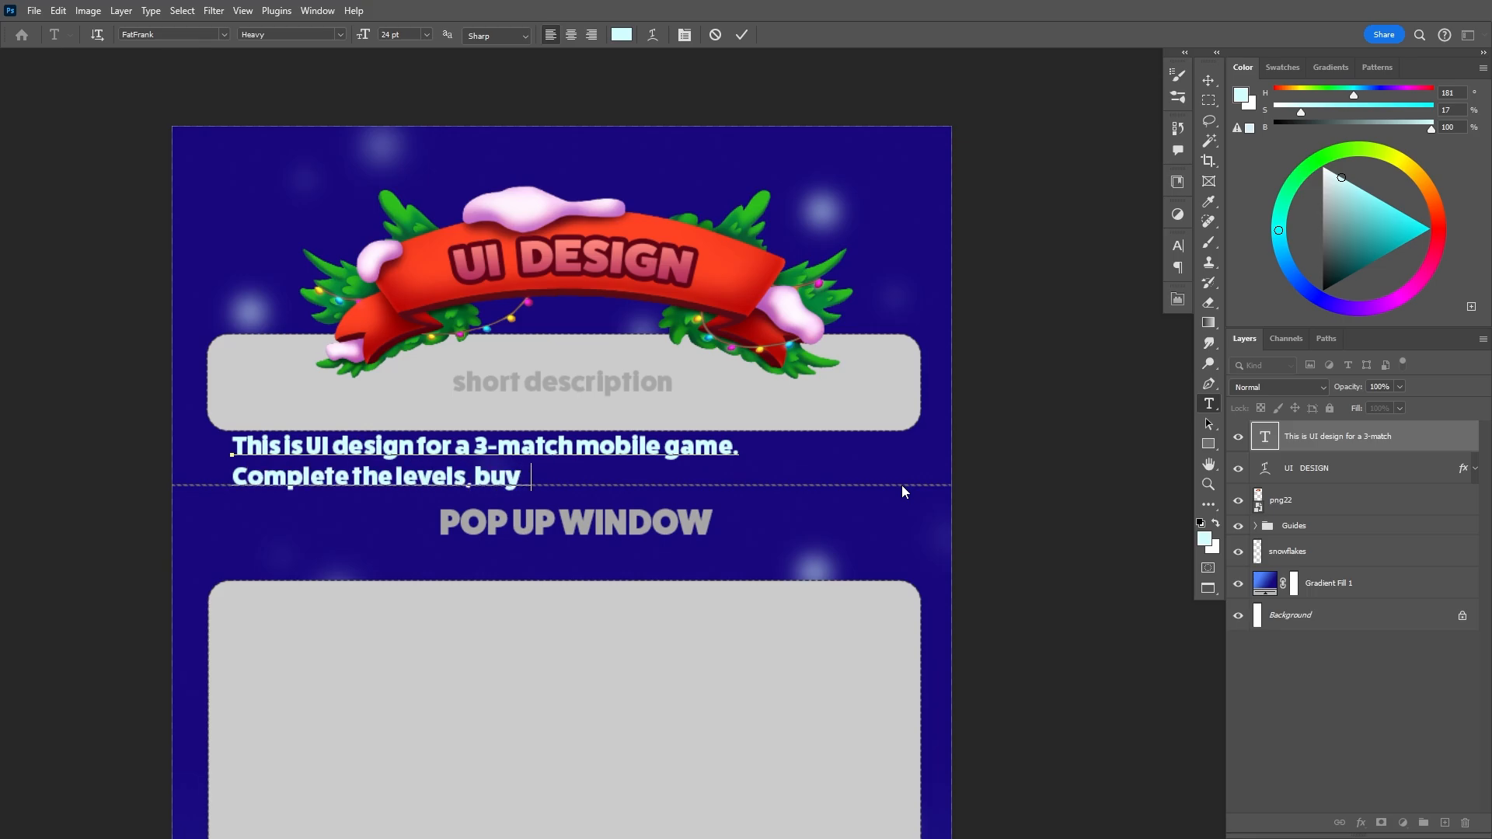
- Complete the description with "mobile game." and a second line, "Complete the levels, buy ingredients and boosters.", and centre-align all the text
{"action": "type", "text": "redients and boosters."}
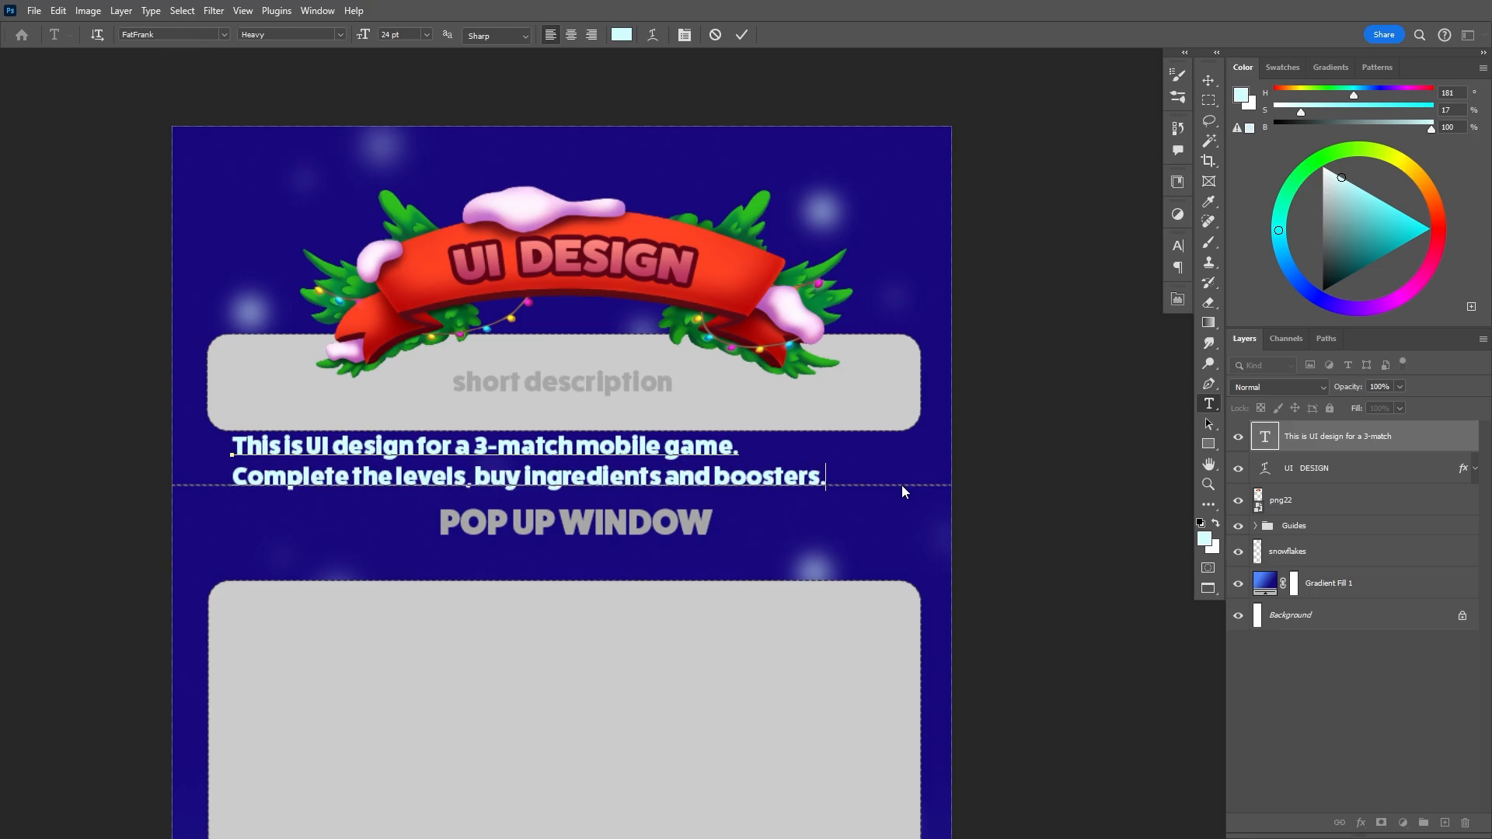
{"action": "key", "text": "ctrl+a"}
{"action": "left_click", "coordinate": [571, 35]}
{"action": "left_click", "coordinate": [1213, 80]}
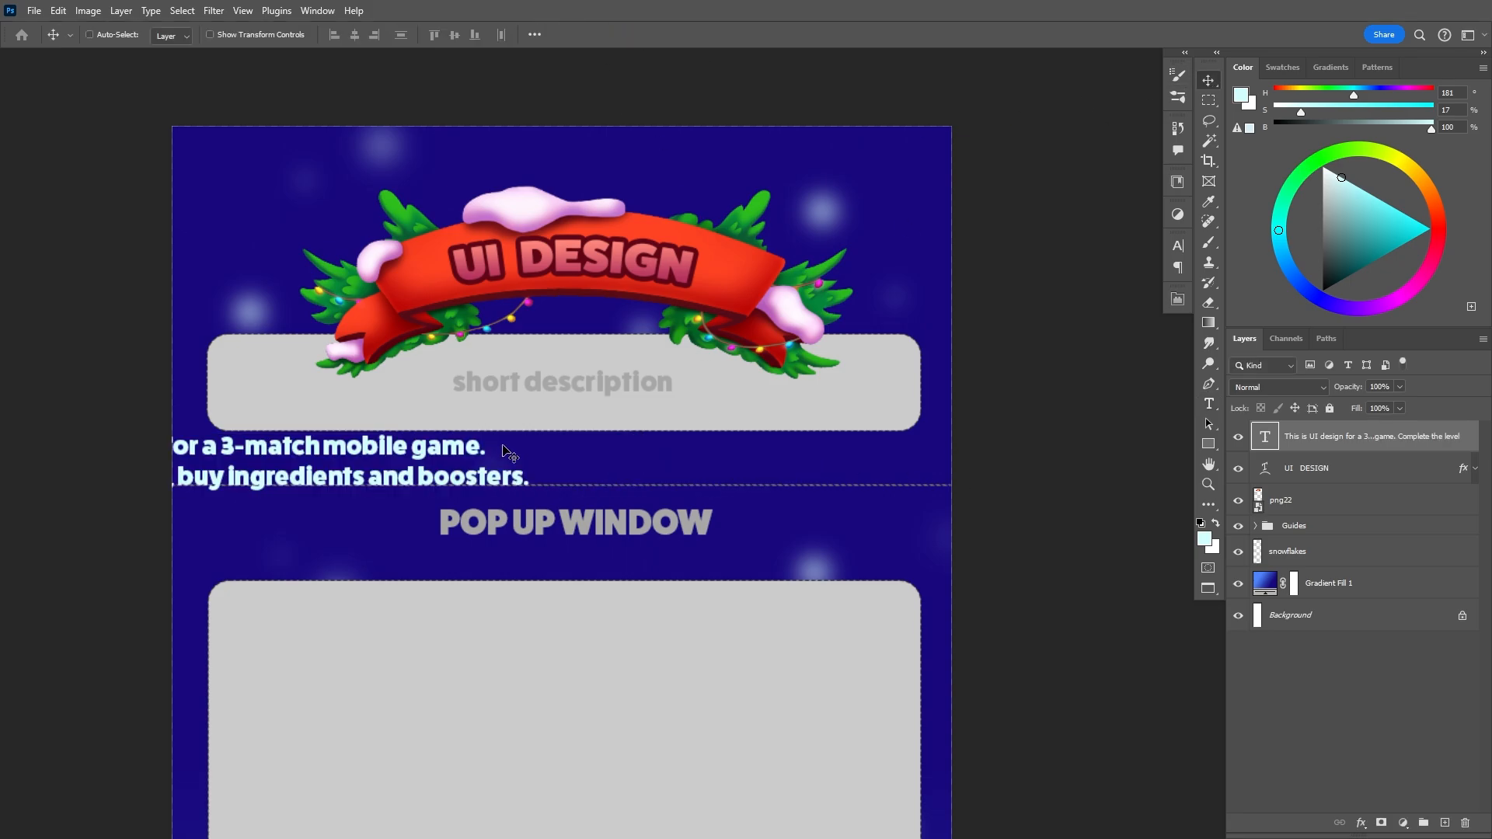
- Place the description under the ribbon, hide the Guides group, and scale the text to 87.5%
{"action": "left_click_drag", "start_coordinate": [506, 453], "coordinate": [759, 393]}
{"action": "left_click", "coordinate": [1239, 526]}
{"action": "key", "text": "ctrl+t"}
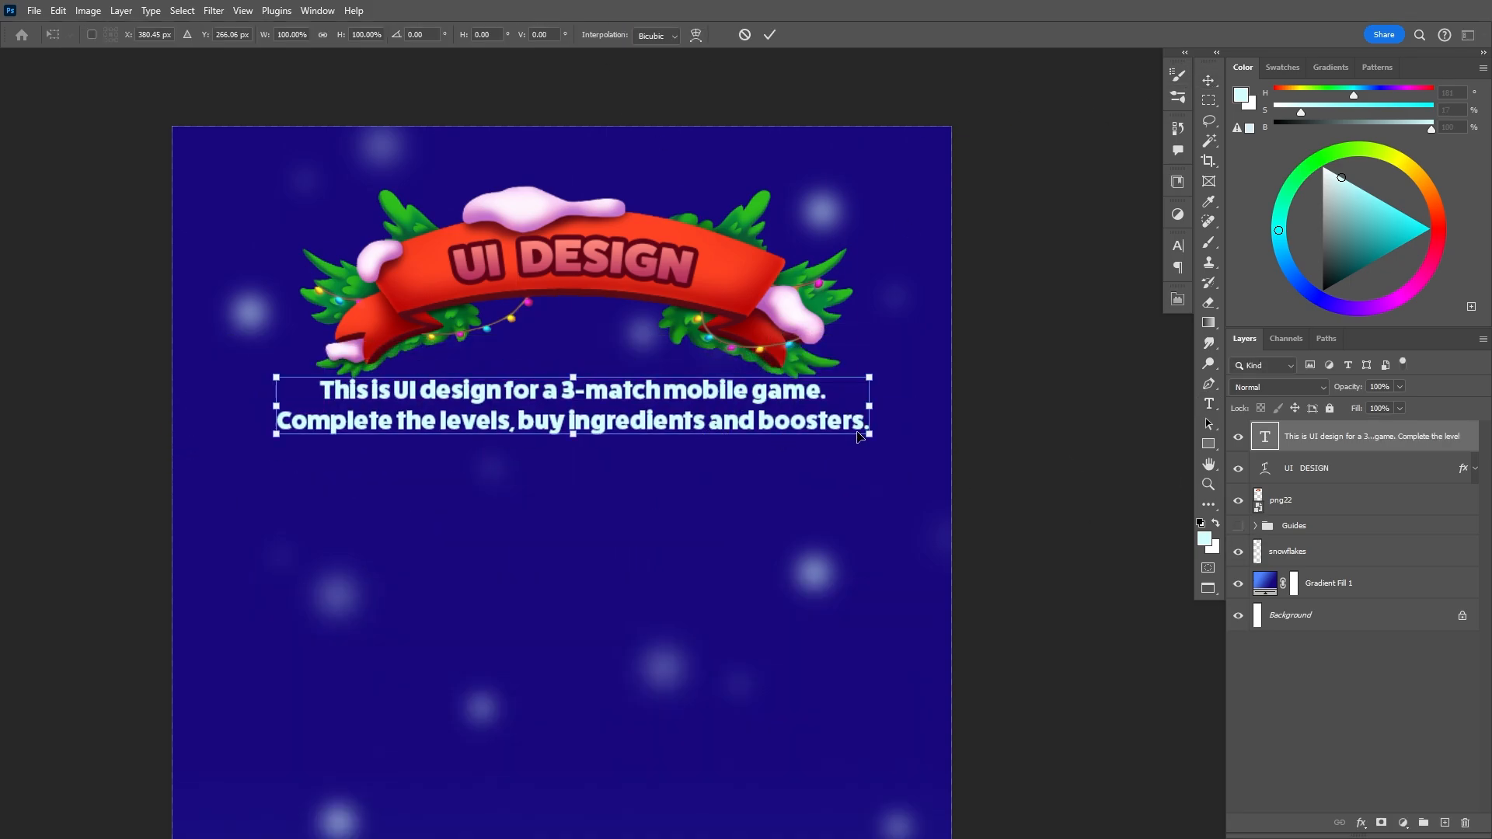
{"action": "left_click_drag", "start_coordinate": [873, 432], "coordinate": [761, 421]}
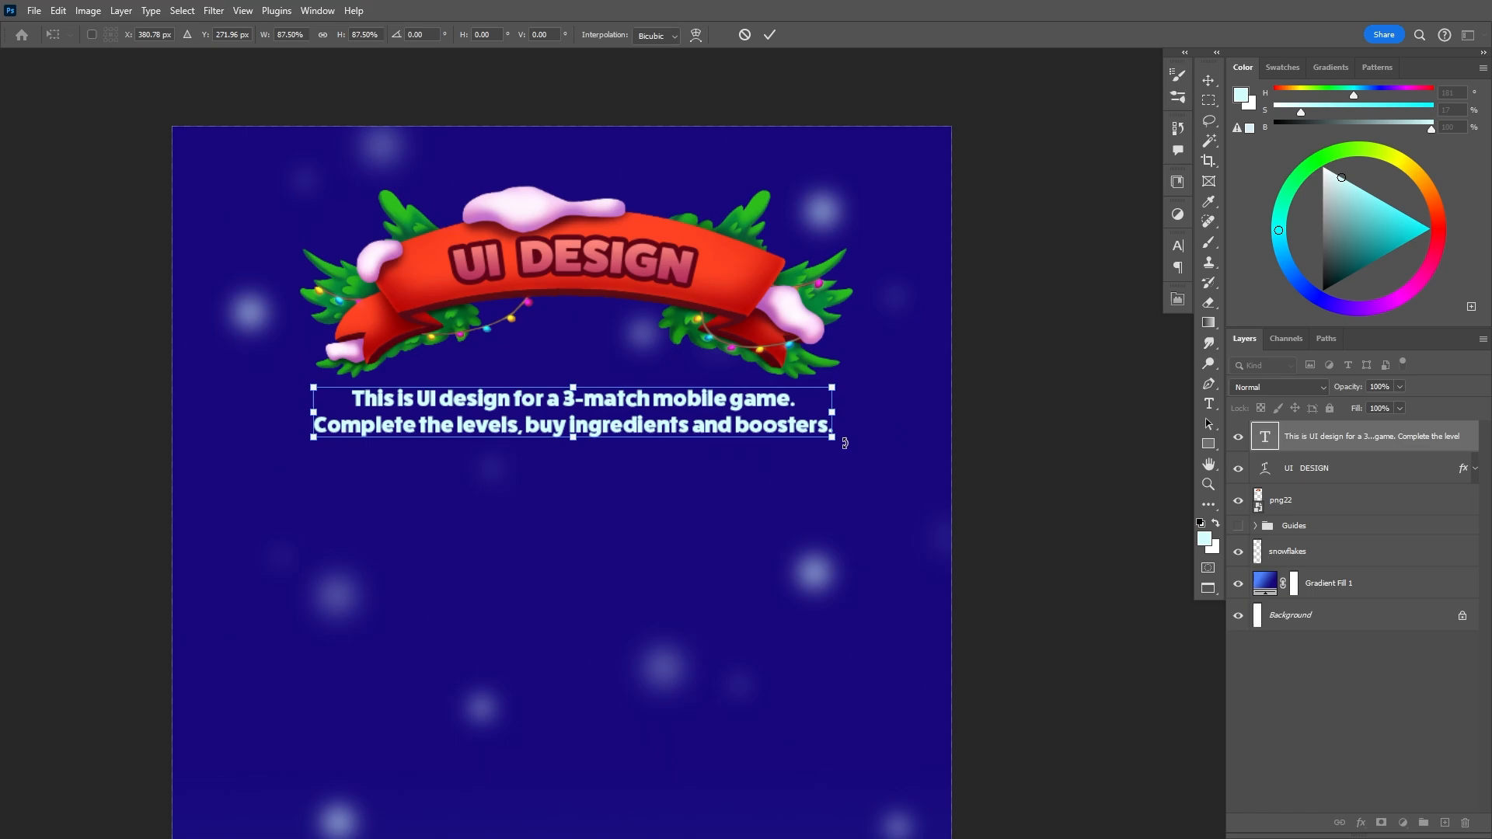
{"action": "key", "text": "Return"}
- Recolour the description text light blue #7e8def, starting from a shade sampled from the snowy background
{"action": "key", "text": "t"}
{"action": "left_click", "coordinate": [621, 34]}
{"action": "left_click", "coordinate": [652, 332]}
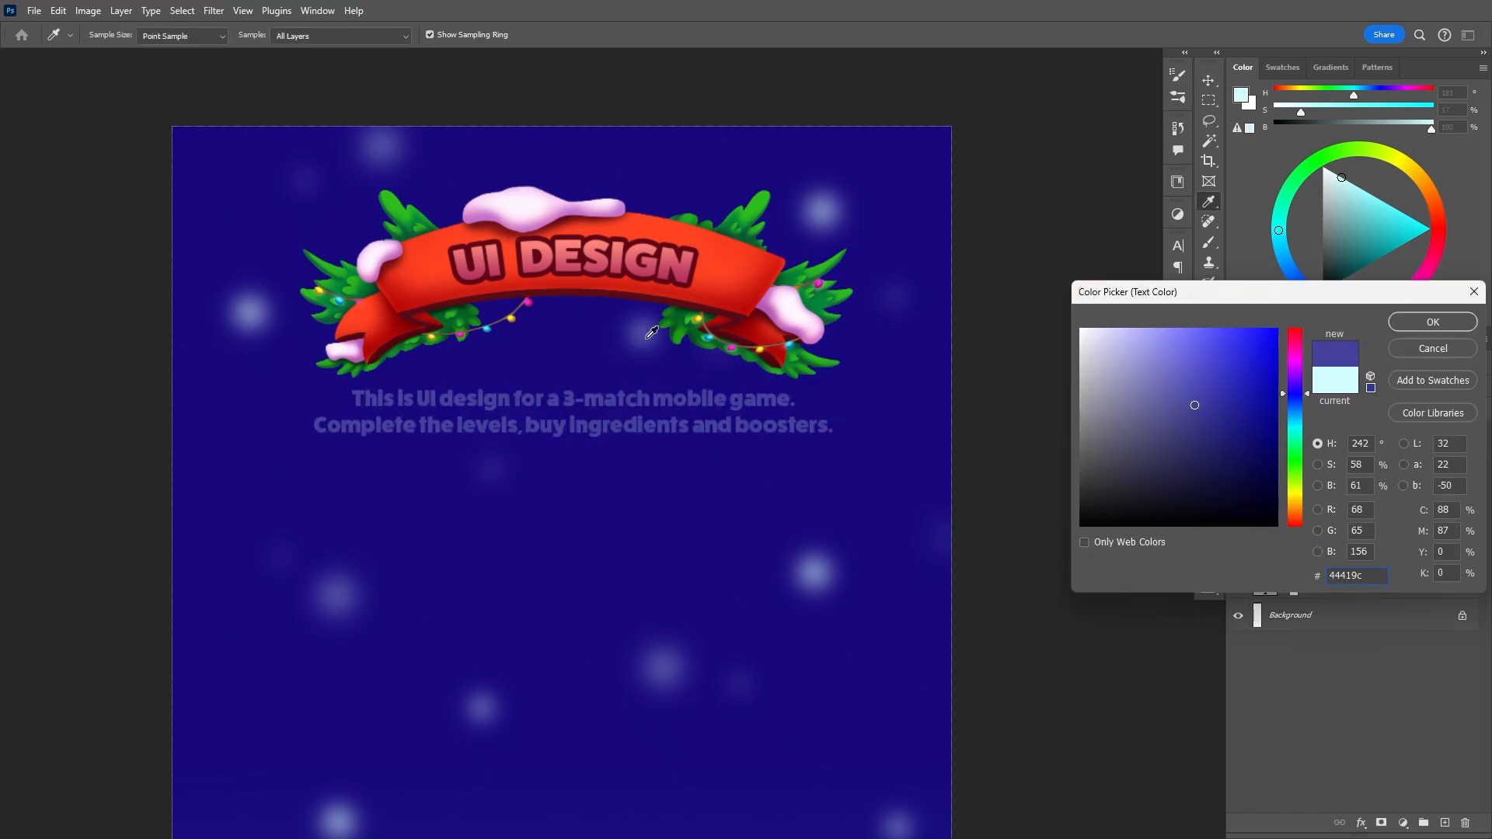
{"action": "left_click", "coordinate": [829, 208]}
{"action": "left_click_drag", "start_coordinate": [1164, 348], "coordinate": [1171, 338]}
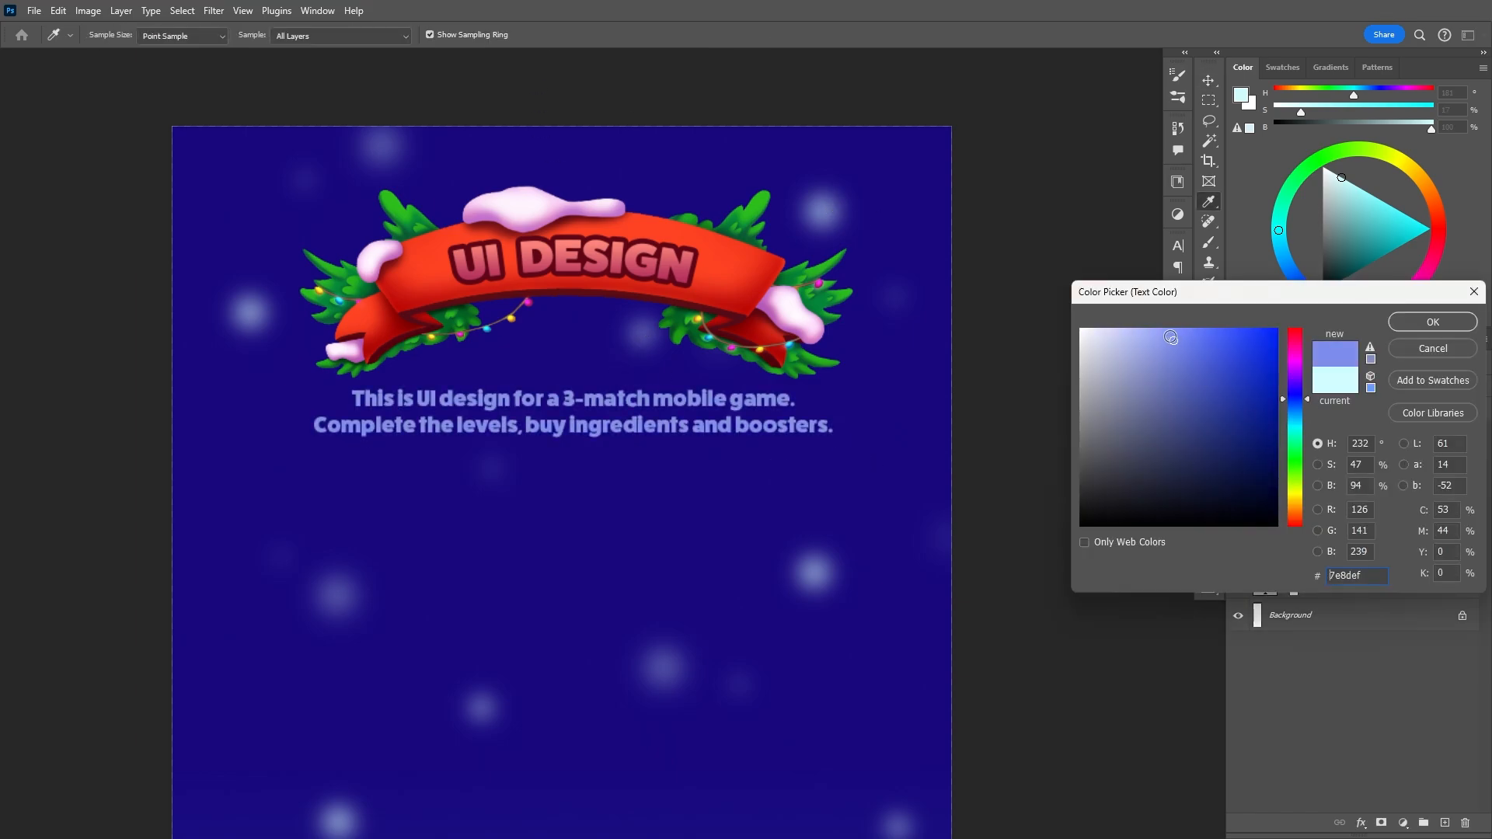
{"action": "left_click", "coordinate": [1433, 322]}
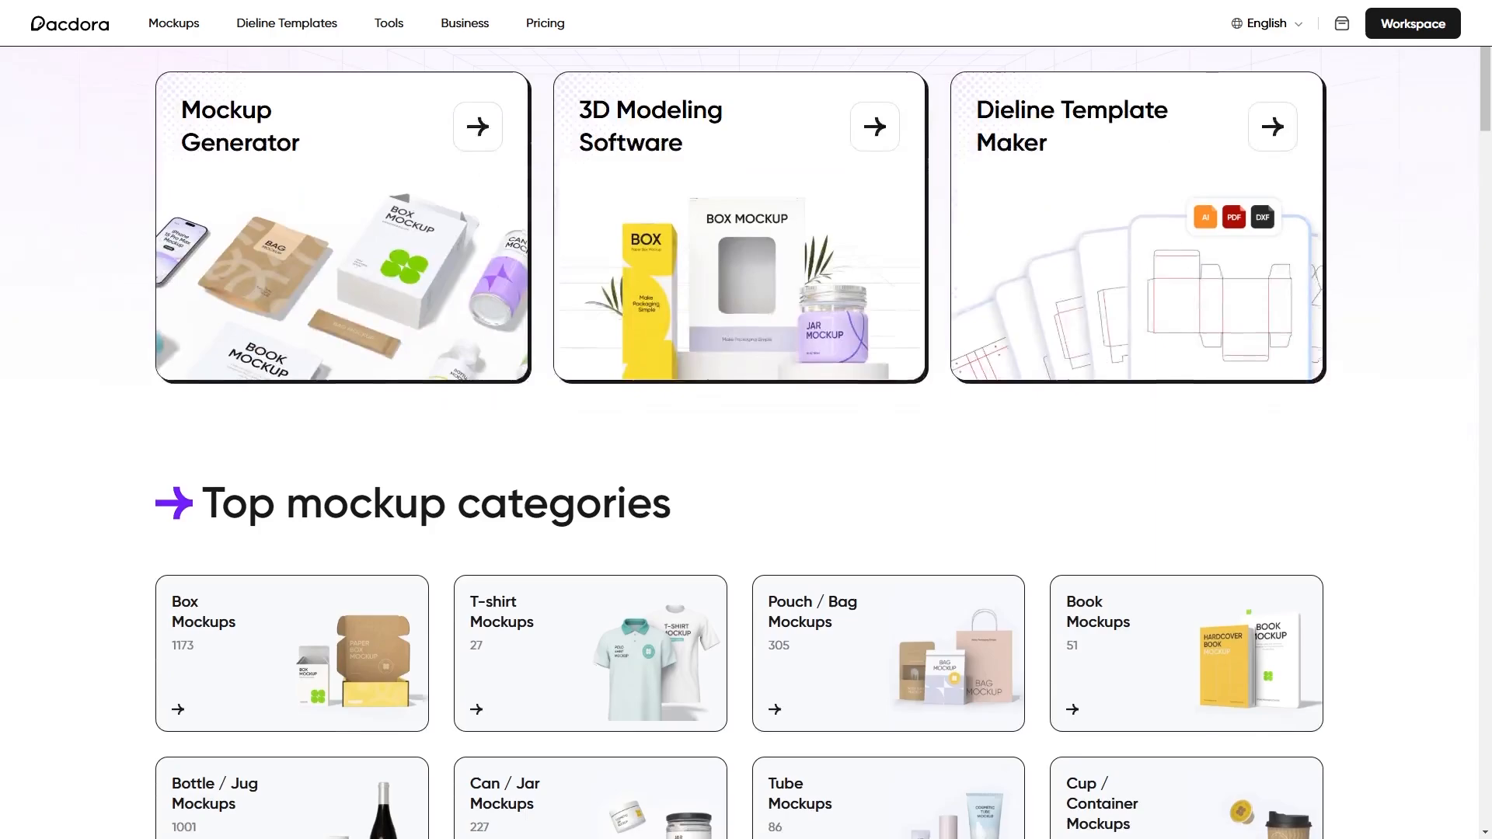
- Switch to Pacdora and open the iPhone category among the top mockup categories
{"action": "scroll", "coordinate": [746, 443], "scroll_direction": "down", "scroll_amount": 4}
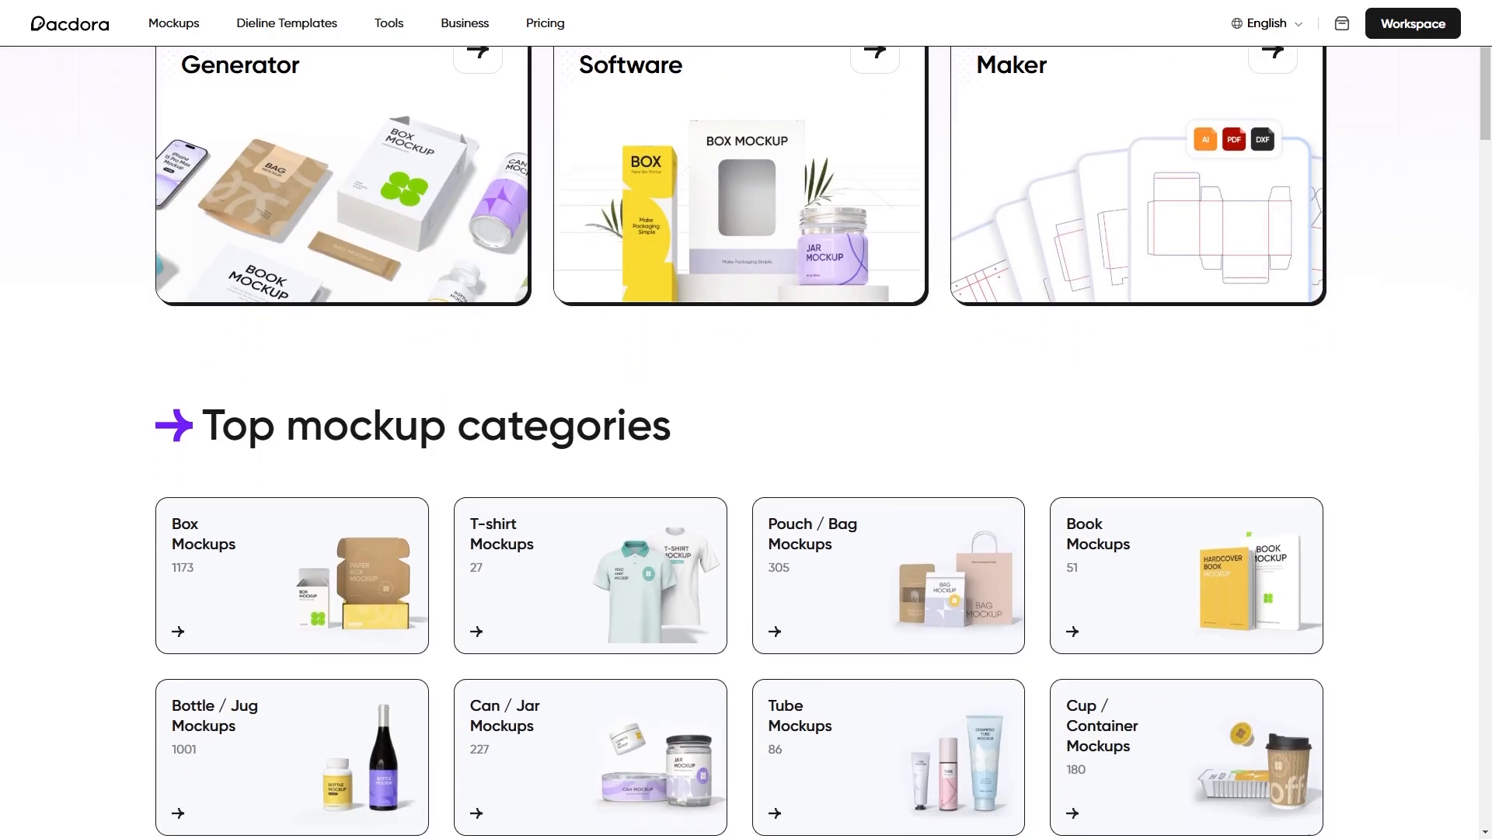
{"action": "scroll", "coordinate": [746, 443], "scroll_direction": "down", "scroll_amount": 3}
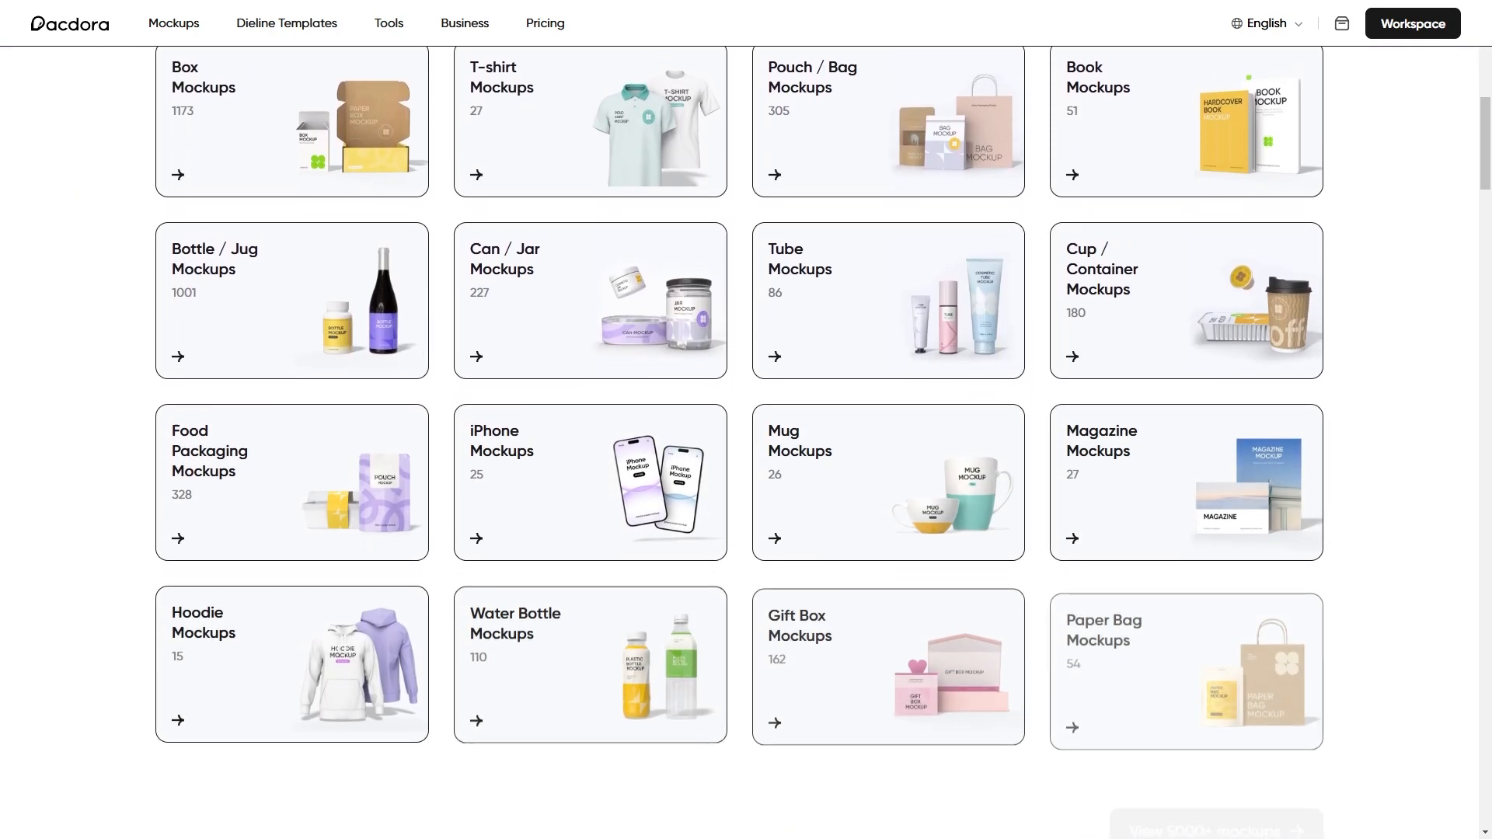
{"action": "left_click", "coordinate": [588, 501]}
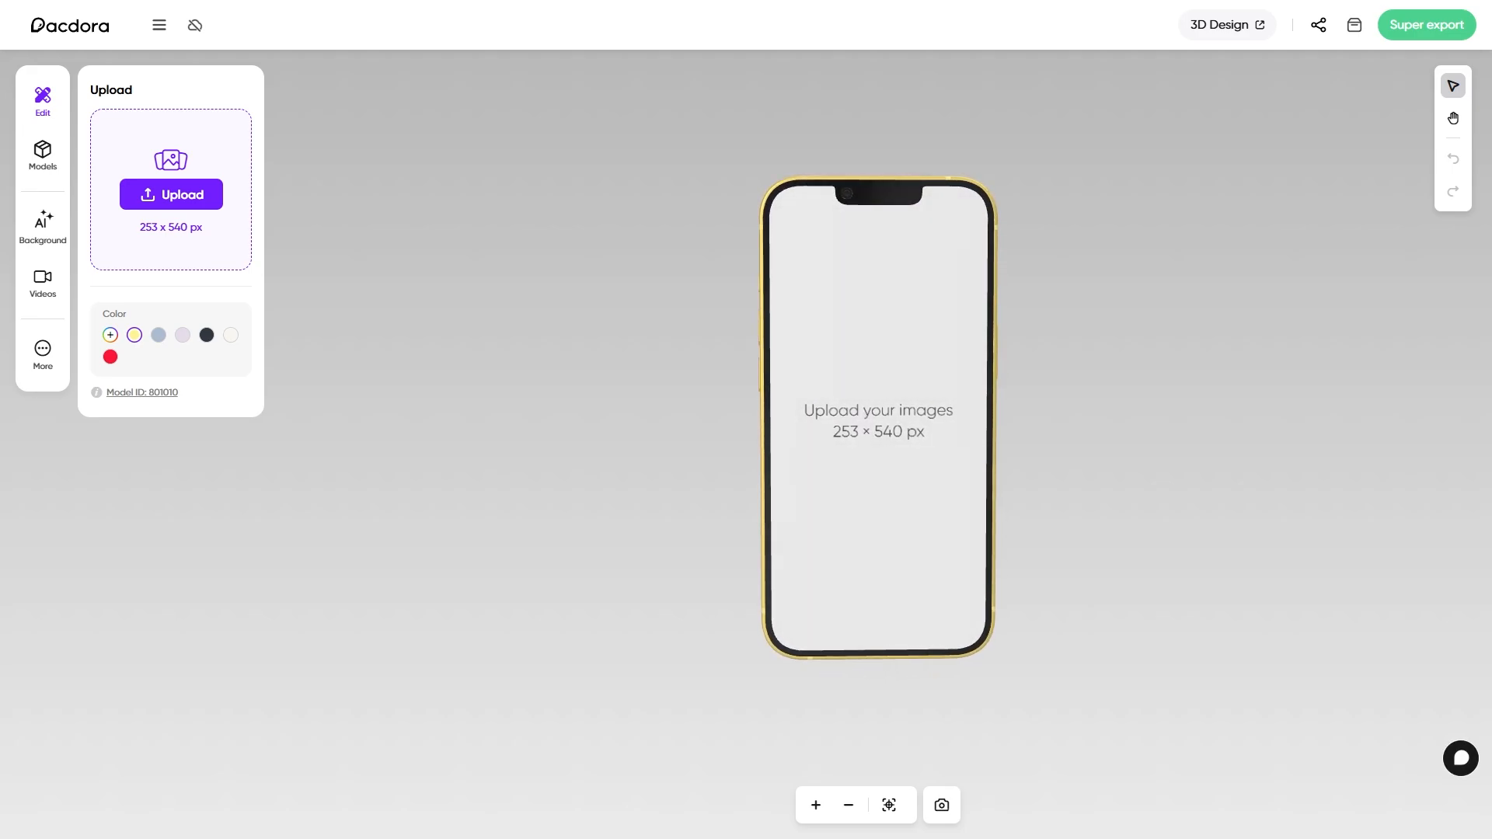
- Try several body colours on the iPhone mockup and settle on the light blue one
{"action": "left_click", "coordinate": [159, 335]}
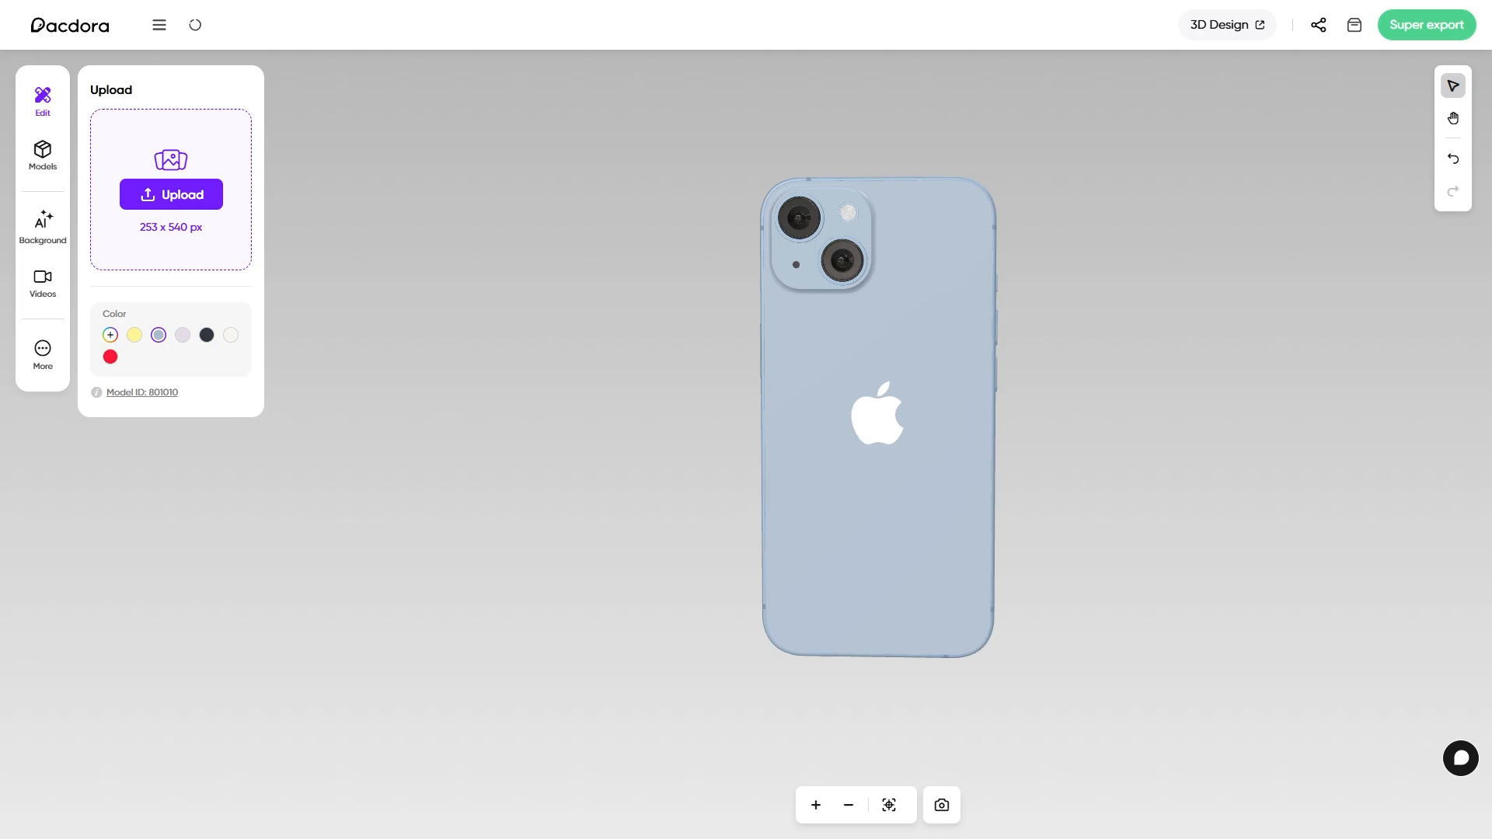
{"action": "left_click", "coordinate": [206, 335]}
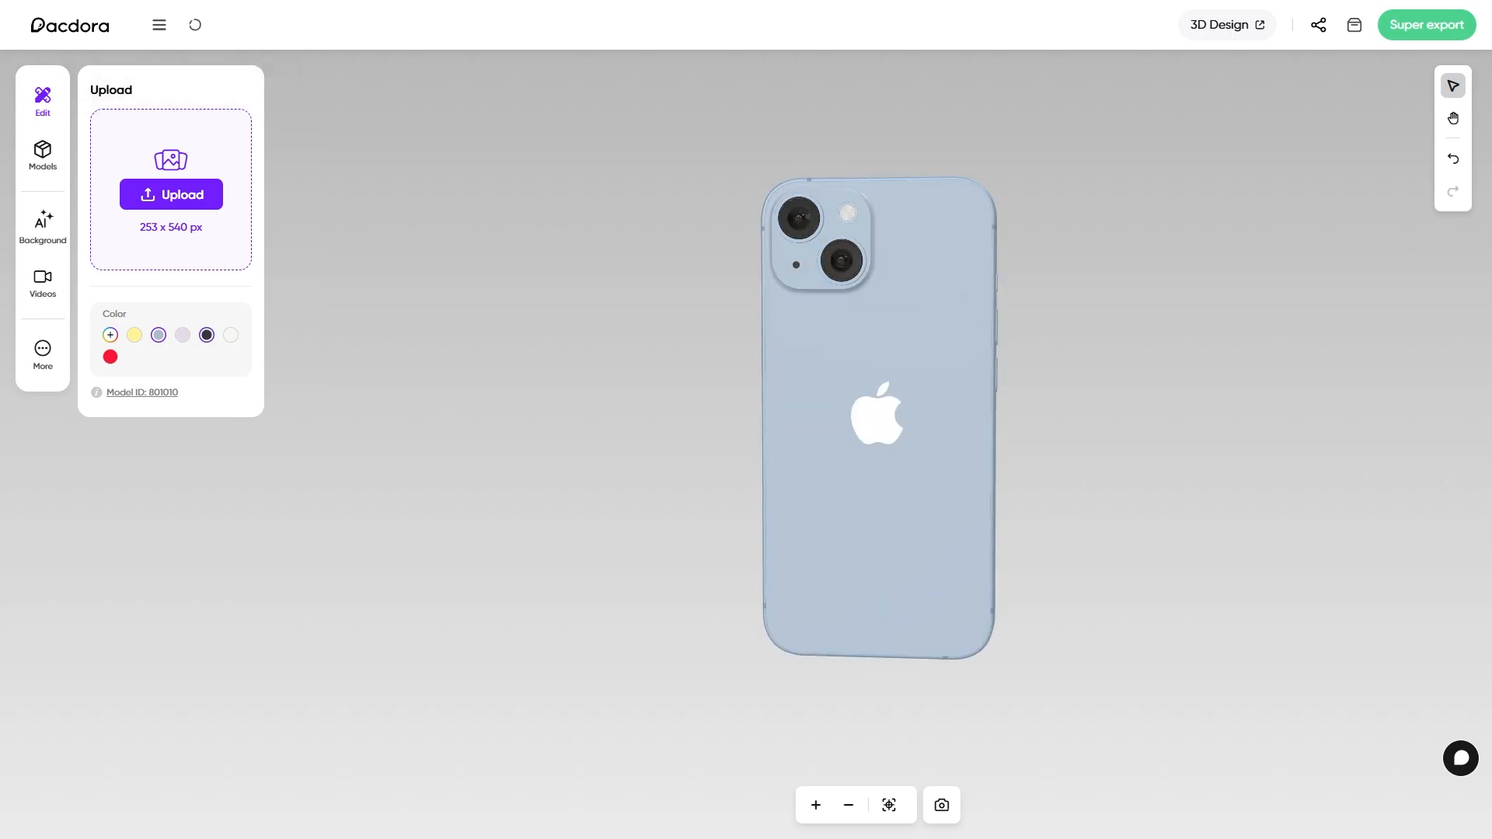
{"action": "left_click", "coordinate": [182, 335]}
{"action": "left_click", "coordinate": [231, 335]}
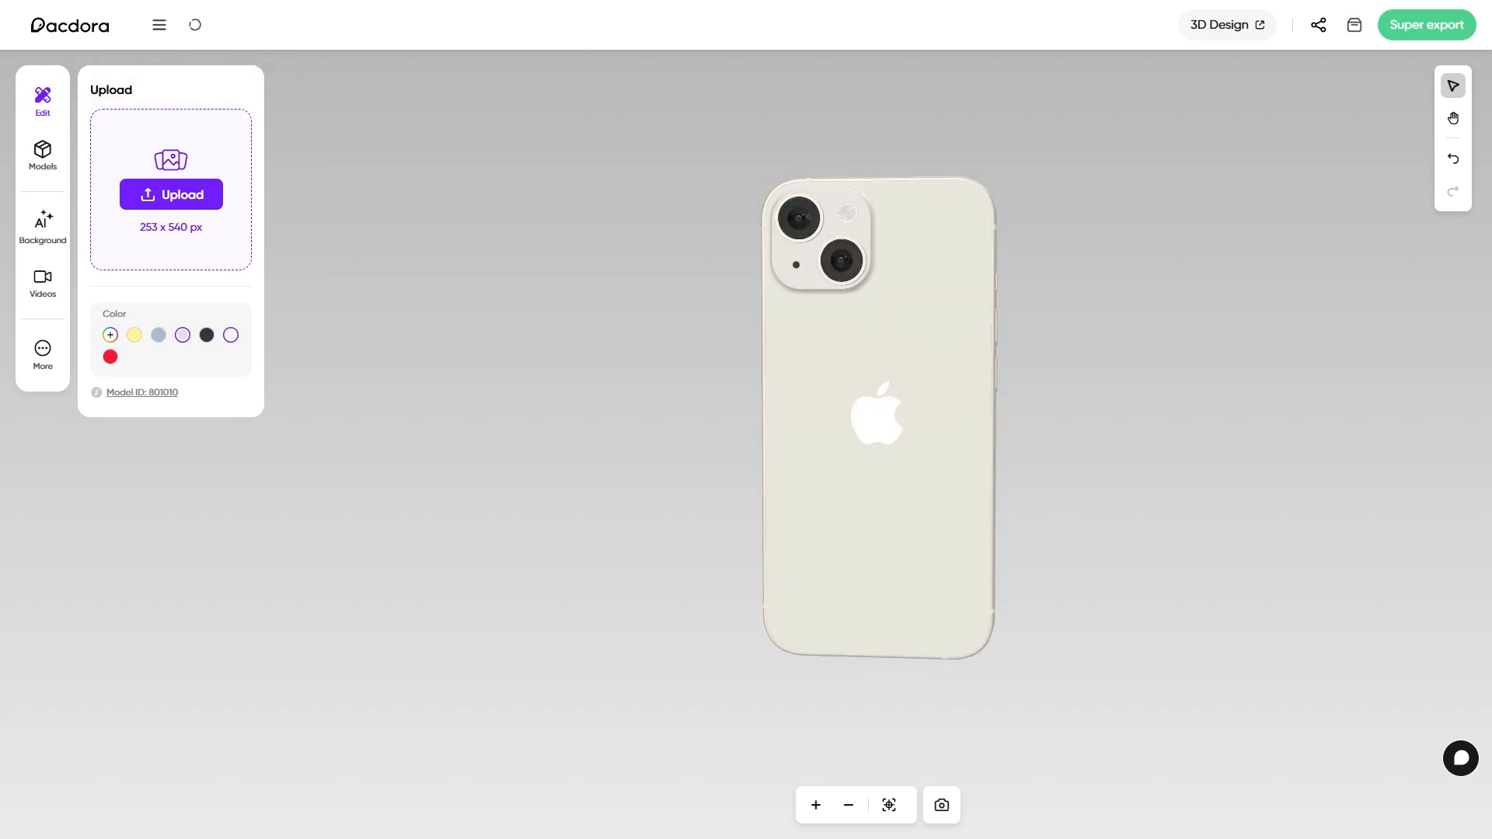
{"action": "left_click", "coordinate": [158, 335]}
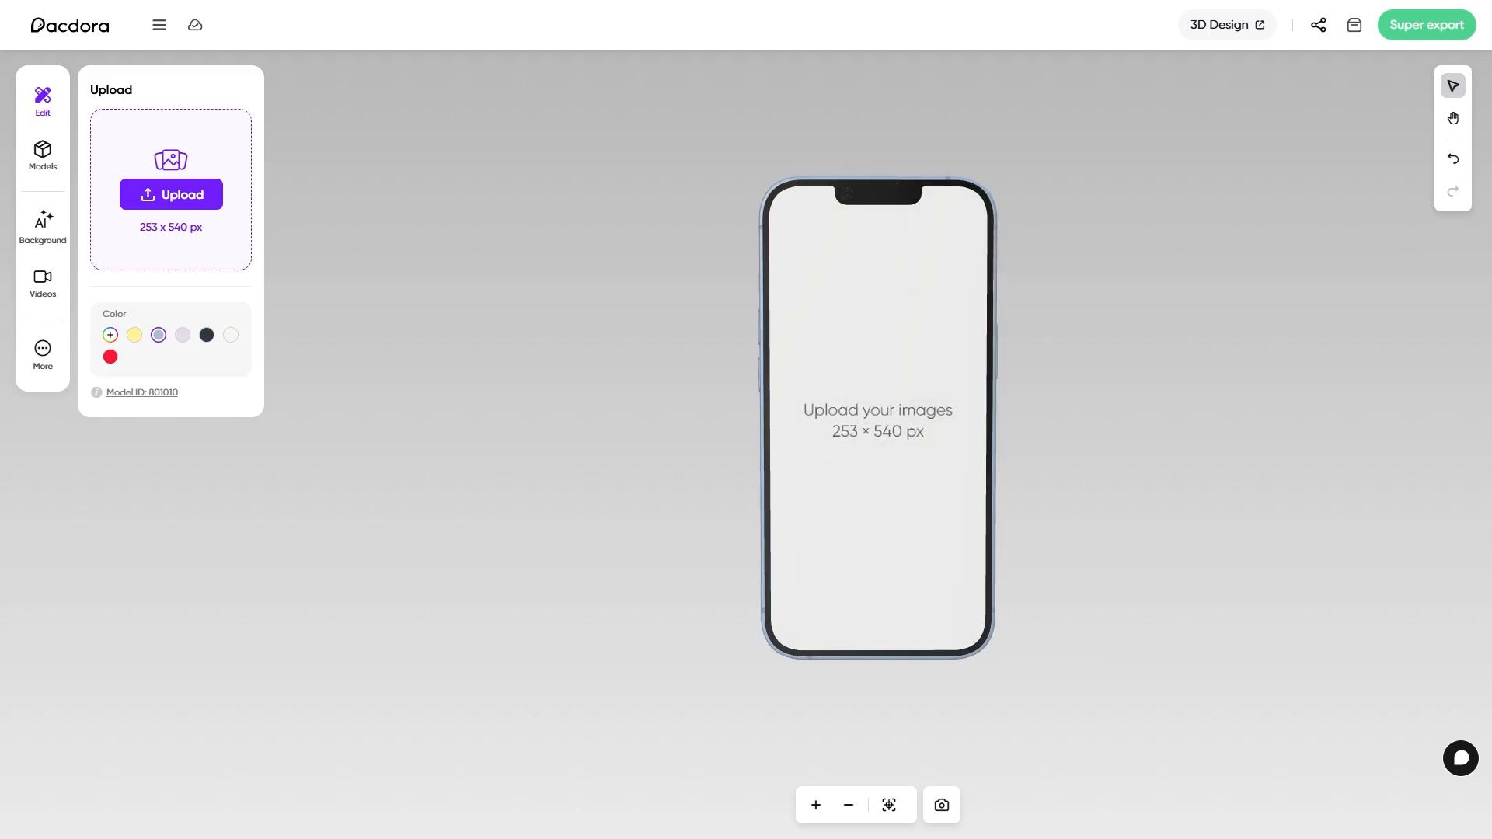
- Add the blue snowflake background image to the phone screen, centre it, and save the design
{"action": "left_click", "coordinate": [171, 194]}
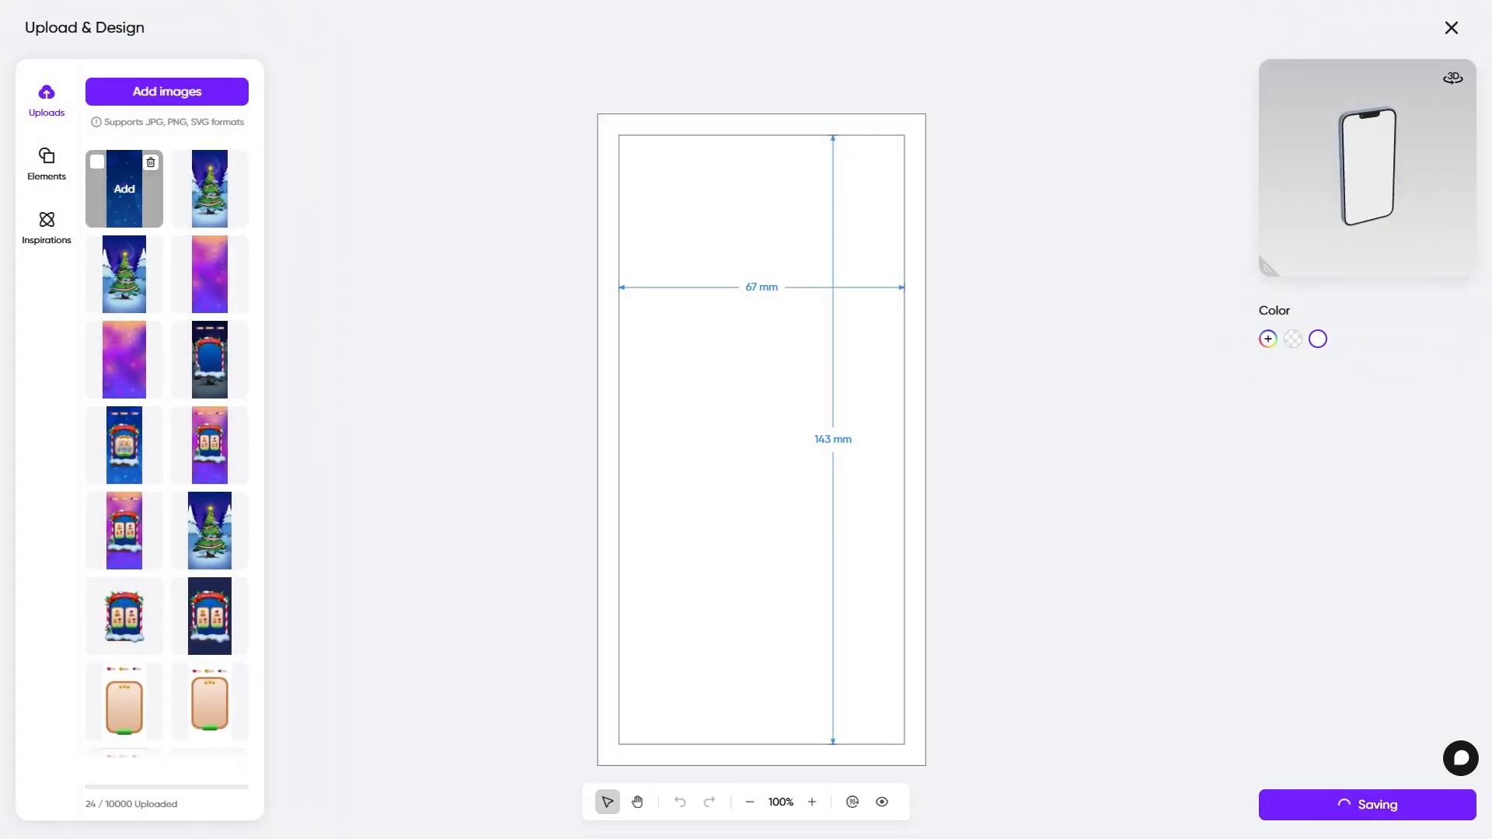
{"action": "left_click", "coordinate": [124, 188]}
{"action": "mouse_move", "coordinate": [765, 443]}
{"action": "left_mouse_down"}
{"action": "mouse_move", "coordinate": [761, 457]}
{"action": "mouse_move", "coordinate": [762, 440]}
{"action": "left_mouse_up"}
{"action": "left_click", "coordinate": [1368, 804]}
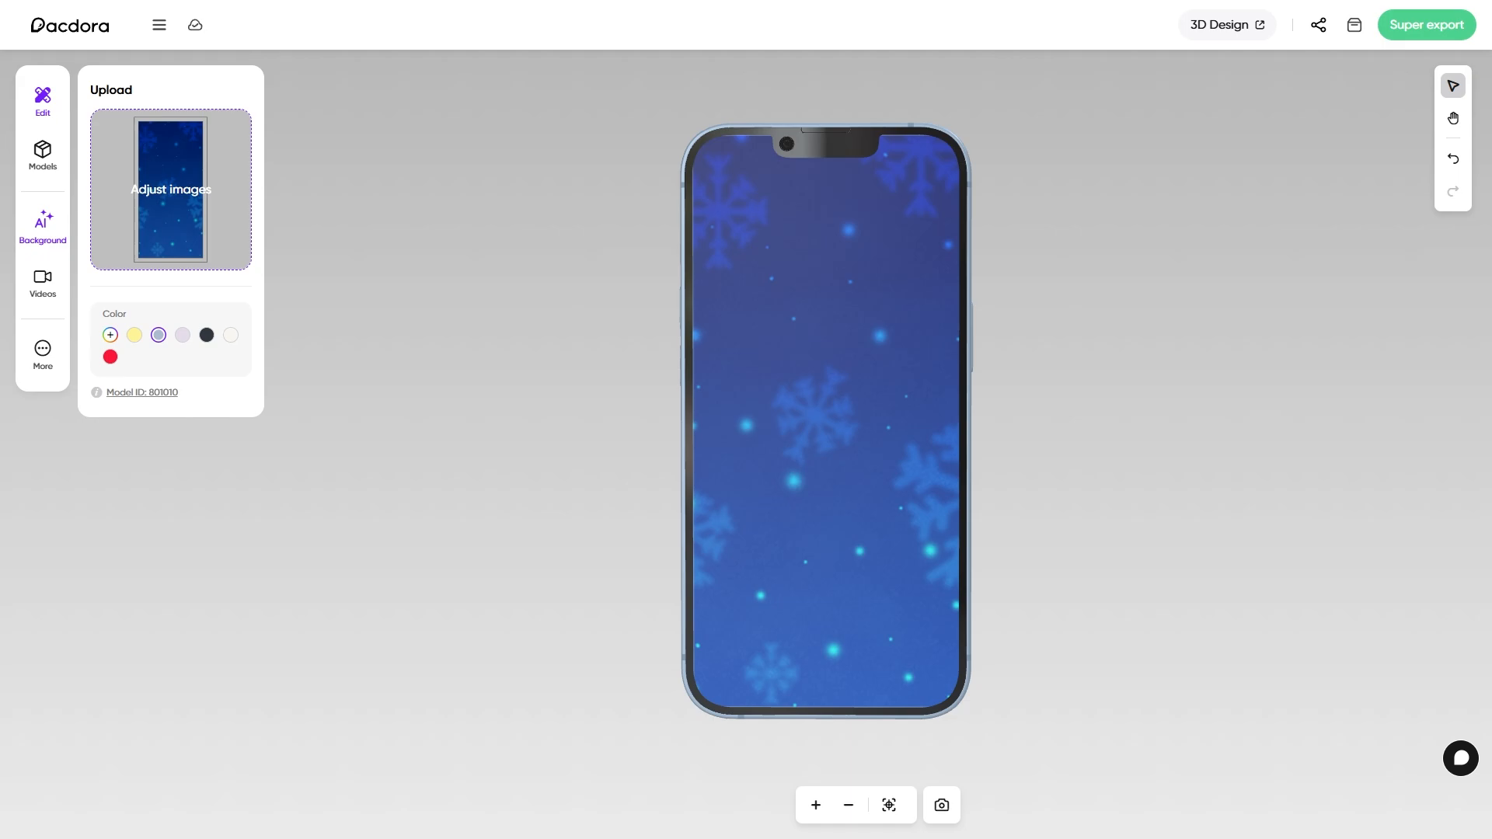
- Try a few gradient backgrounds behind the phone, including a white one and the #9FACE6 to #64B3F4 blue
{"action": "left_click", "coordinate": [43, 227]}
{"action": "left_click", "coordinate": [99, 127]}
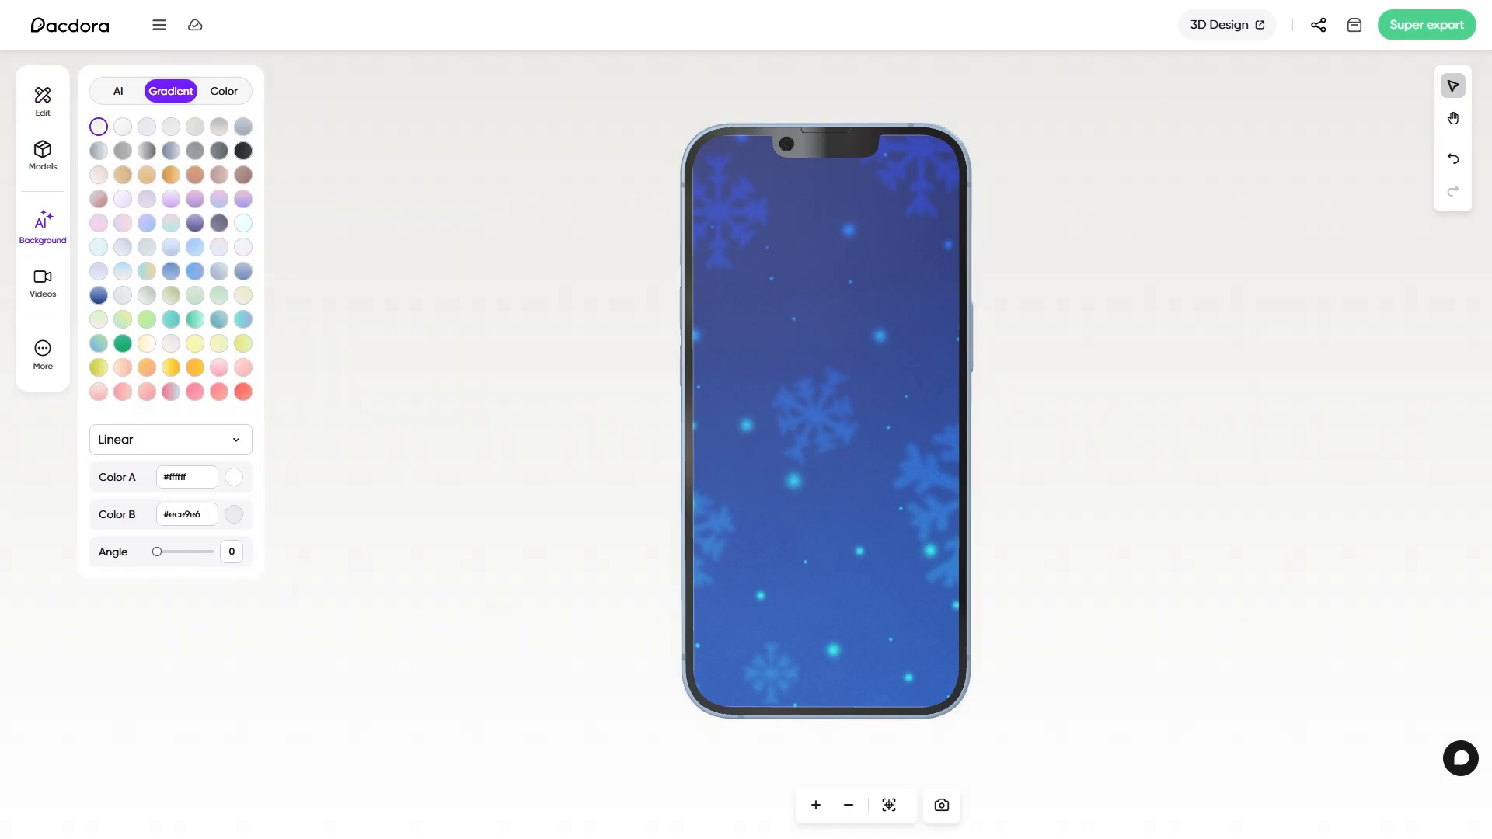
{"action": "left_click", "coordinate": [195, 272]}
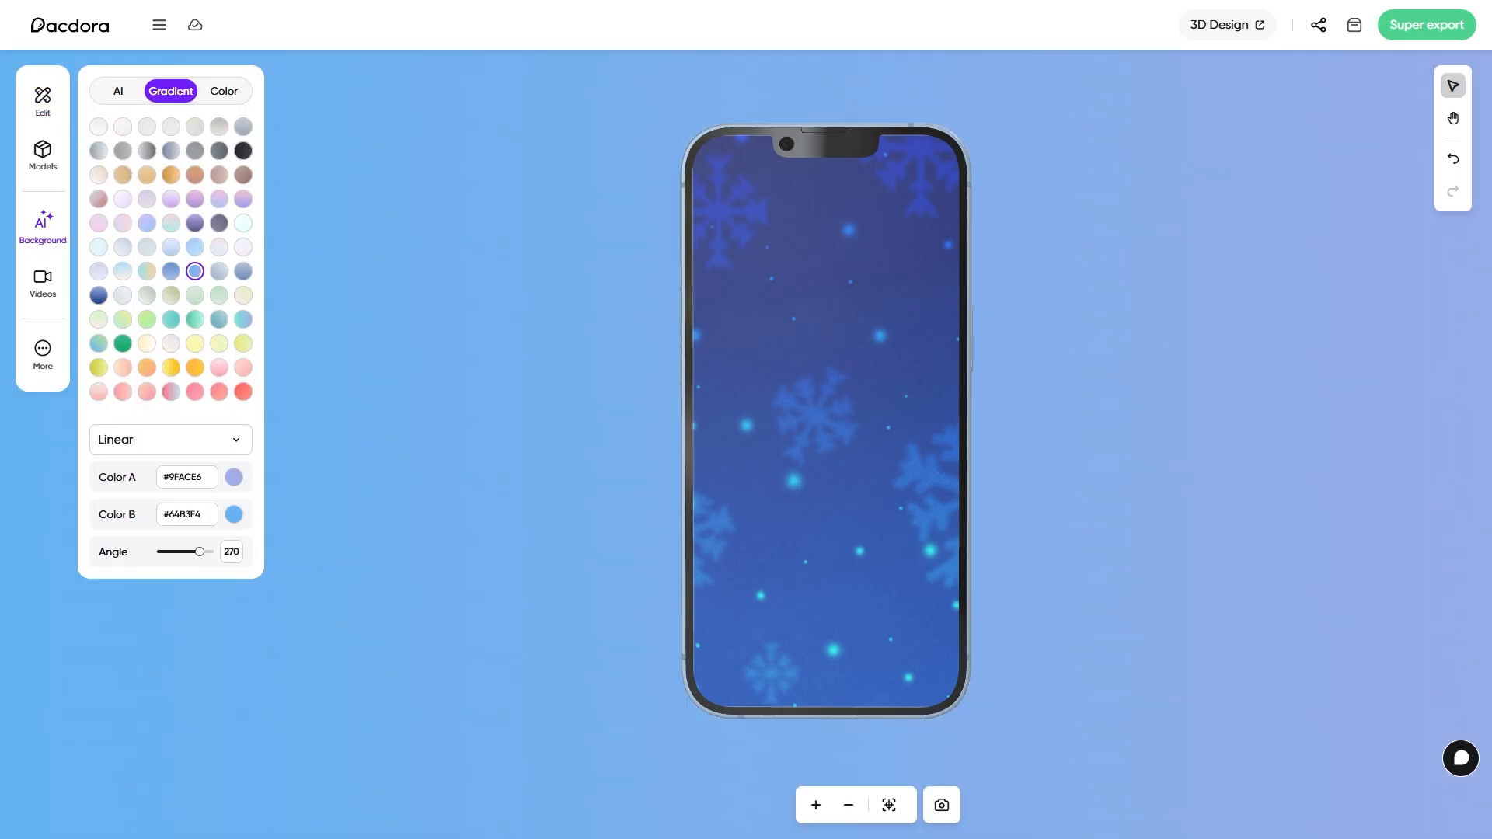
{"action": "left_click", "coordinate": [195, 247]}
- Make the mockup's background transparent and export the snowflake-screen phone
{"action": "left_click", "coordinate": [224, 91]}
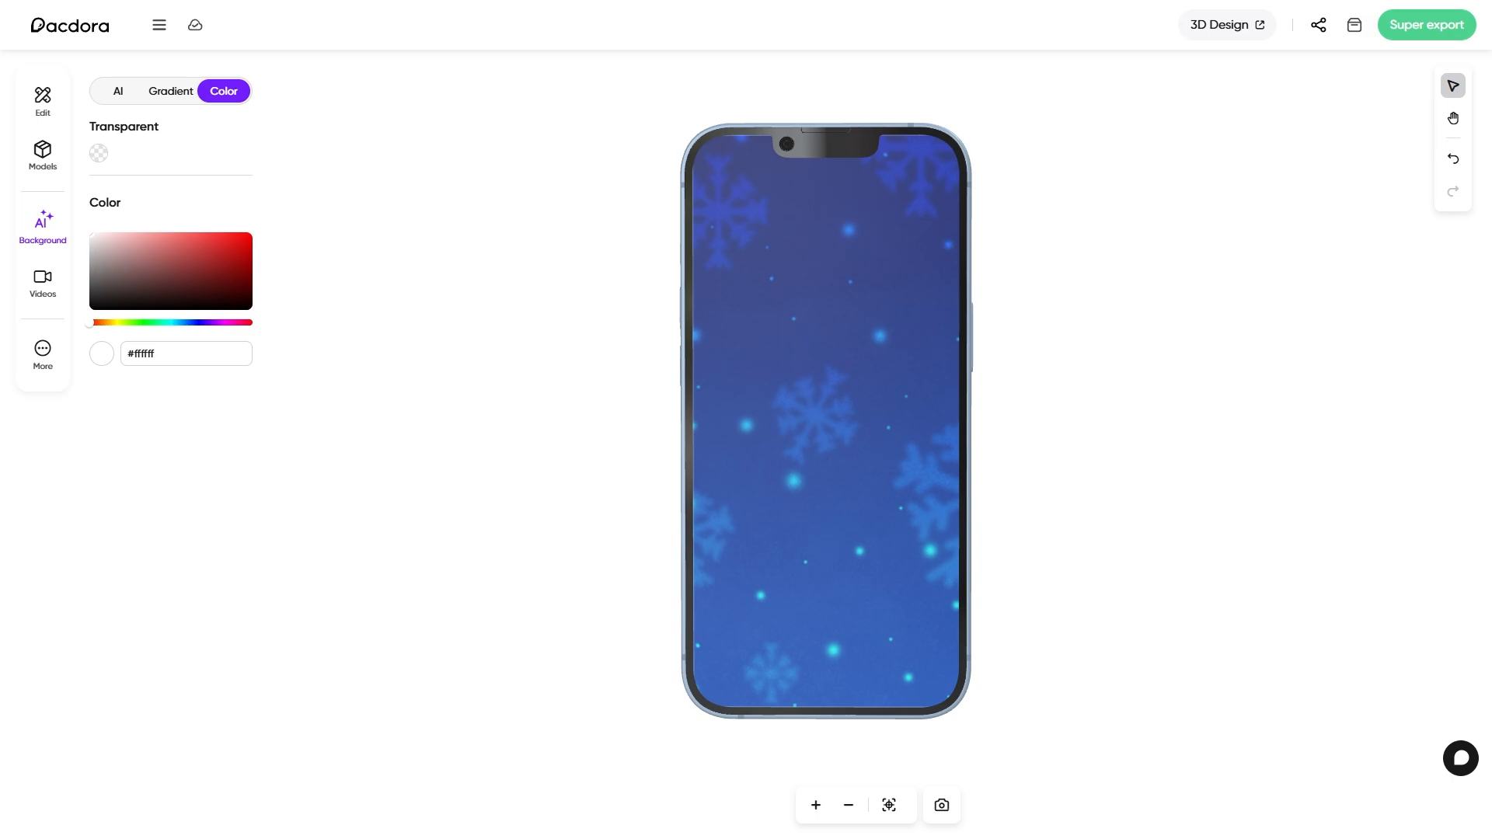
{"action": "left_click", "coordinate": [99, 153]}
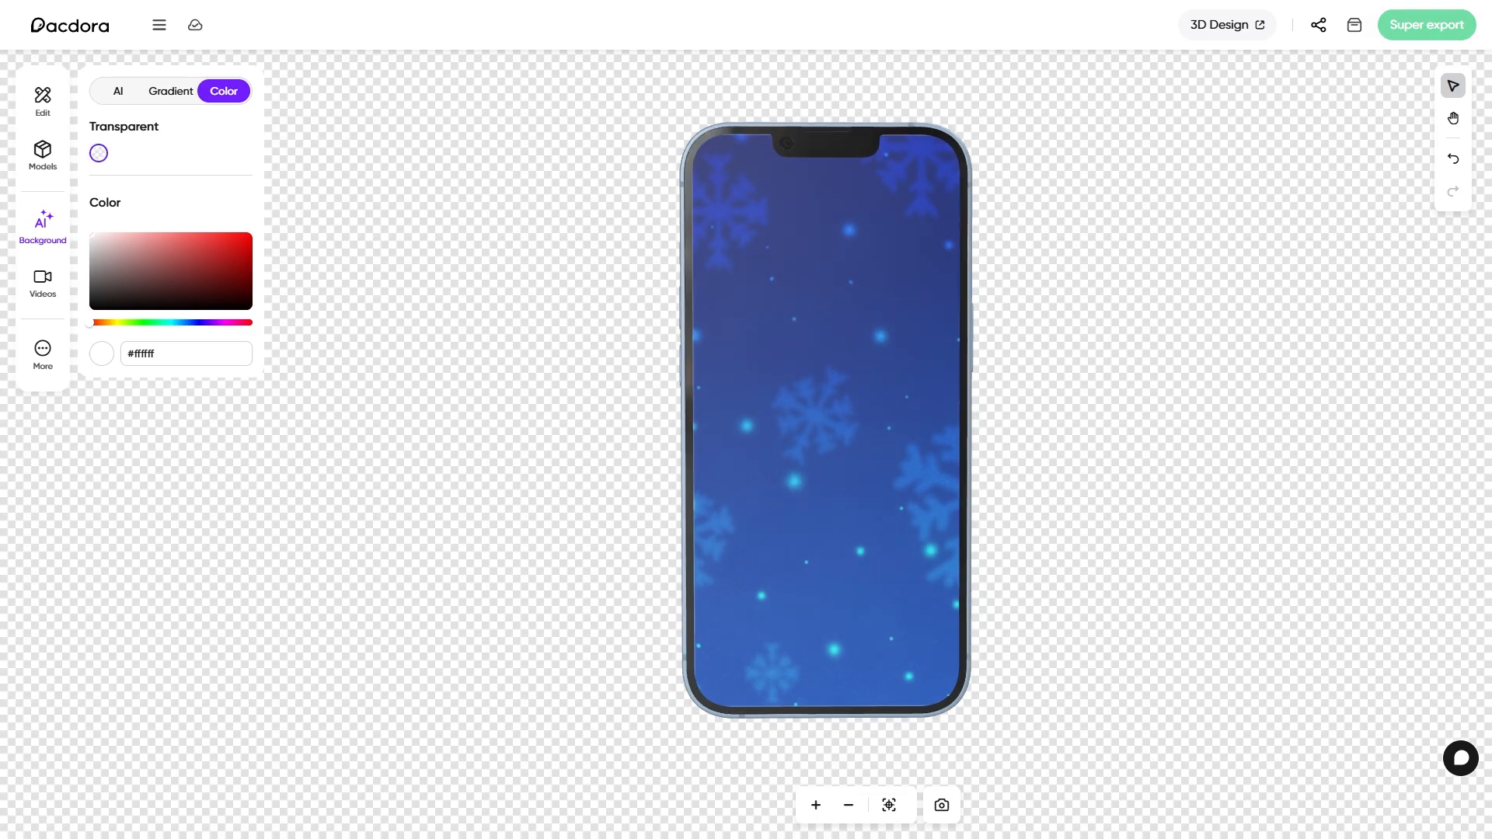
{"action": "left_click", "coordinate": [1427, 25]}
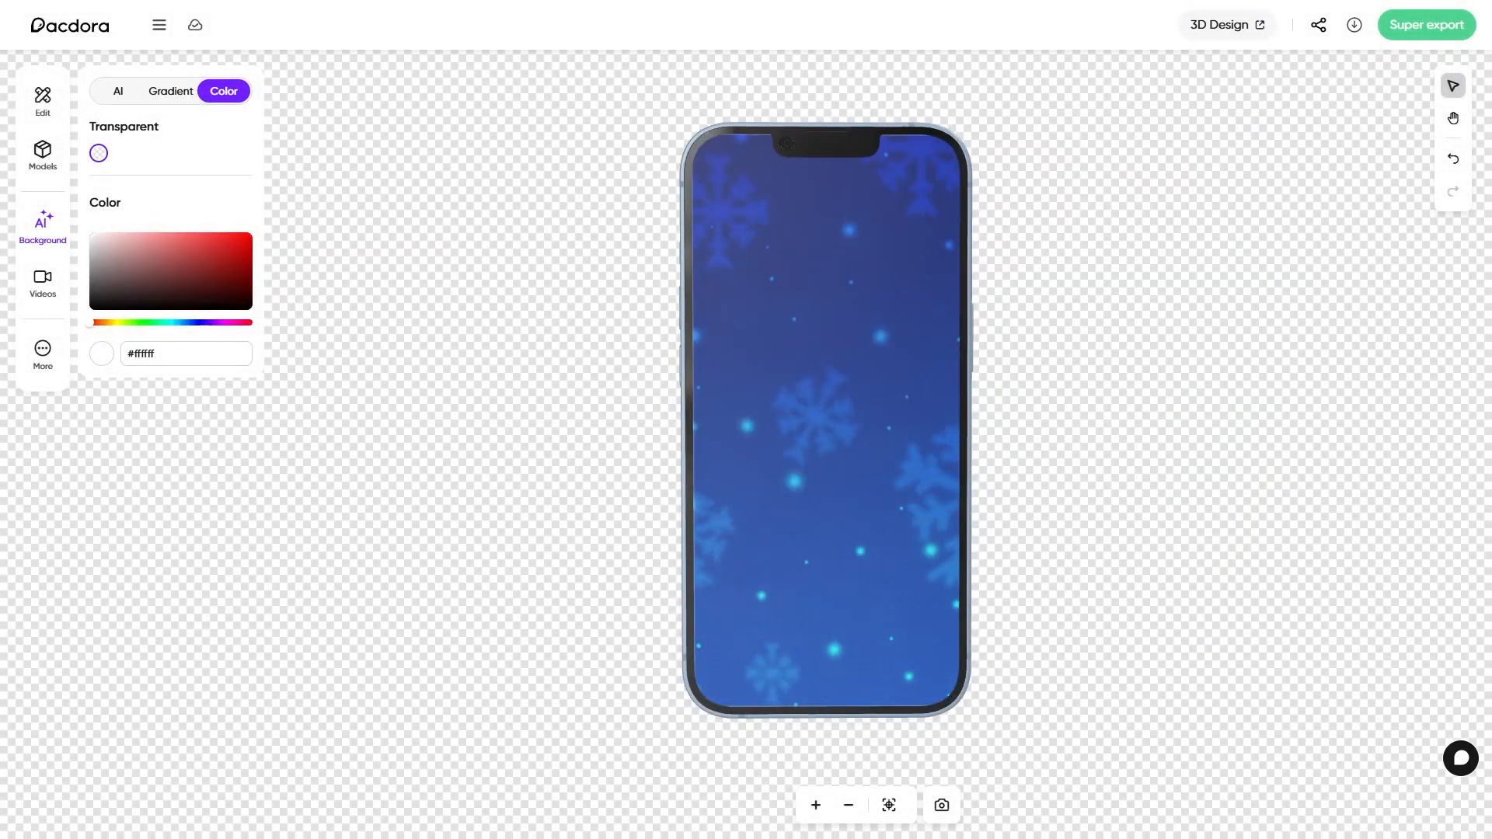
- Replace the snowflake image in the phone screen design with the Christmas tree image
{"action": "left_click", "coordinate": [43, 101]}
{"action": "left_click", "coordinate": [170, 190]}
{"action": "left_click", "coordinate": [210, 188]}
{"action": "left_click", "coordinate": [764, 191]}
{"action": "key", "text": "Delete"}
- Enlarge the Christmas tree image slightly, centre it to cover the whole screen area, and save the design
{"action": "mouse_move", "coordinate": [764, 373]}
{"action": "left_mouse_down"}
{"action": "mouse_move", "coordinate": [780, 482]}
{"action": "mouse_move", "coordinate": [765, 373]}
{"action": "left_mouse_up"}
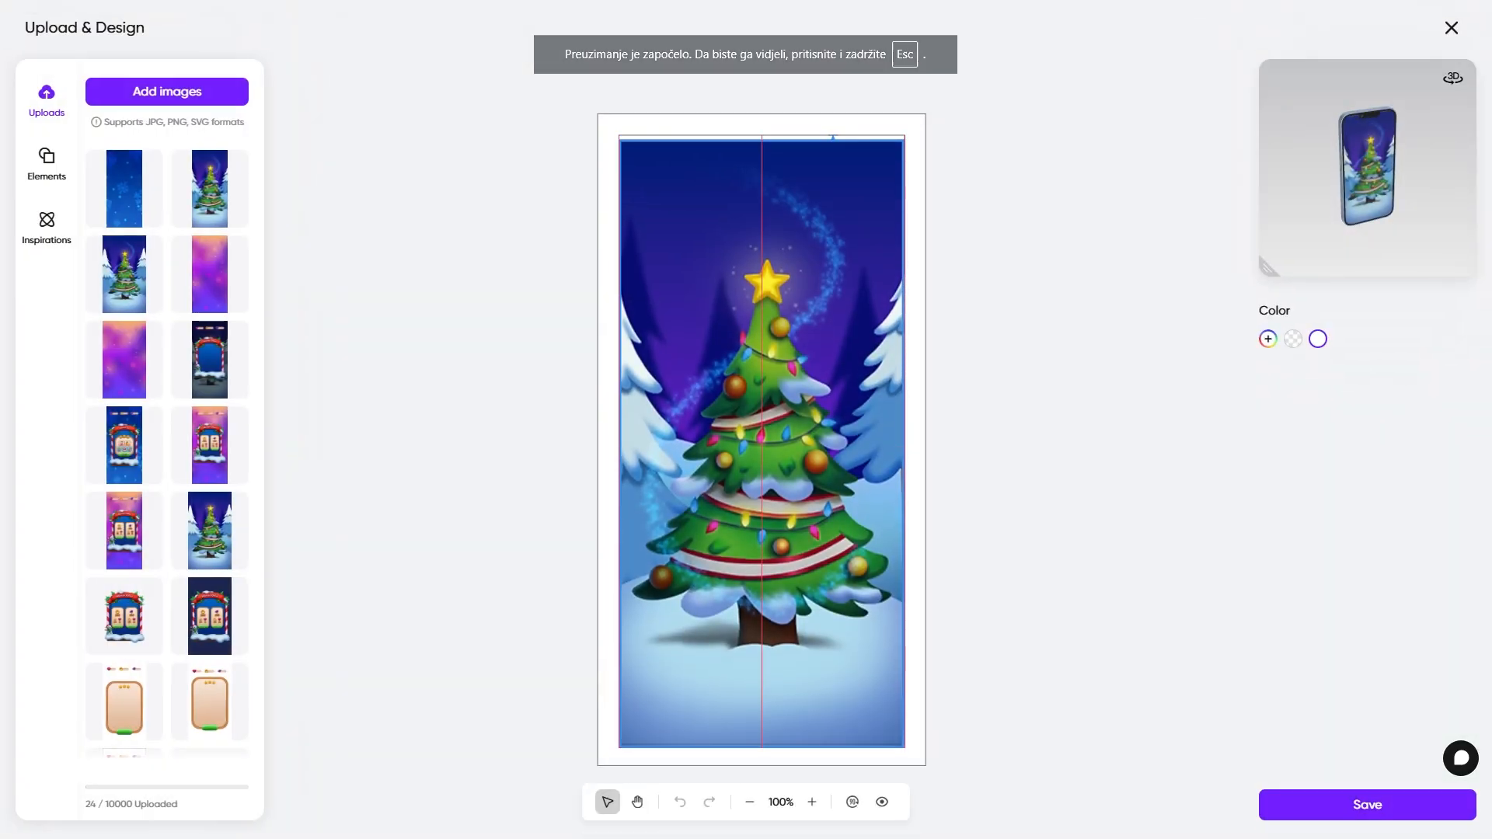
{"action": "left_click_drag", "start_coordinate": [762, 444], "coordinate": [762, 439]}
{"action": "left_click_drag", "start_coordinate": [905, 744], "coordinate": [908, 748]}
{"action": "left_click_drag", "start_coordinate": [762, 444], "coordinate": [760, 440]}
{"action": "left_click_drag", "start_coordinate": [905, 746], "coordinate": [910, 756]}
{"action": "left_click_drag", "start_coordinate": [764, 444], "coordinate": [760, 440]}
{"action": "left_click", "coordinate": [573, 446]}
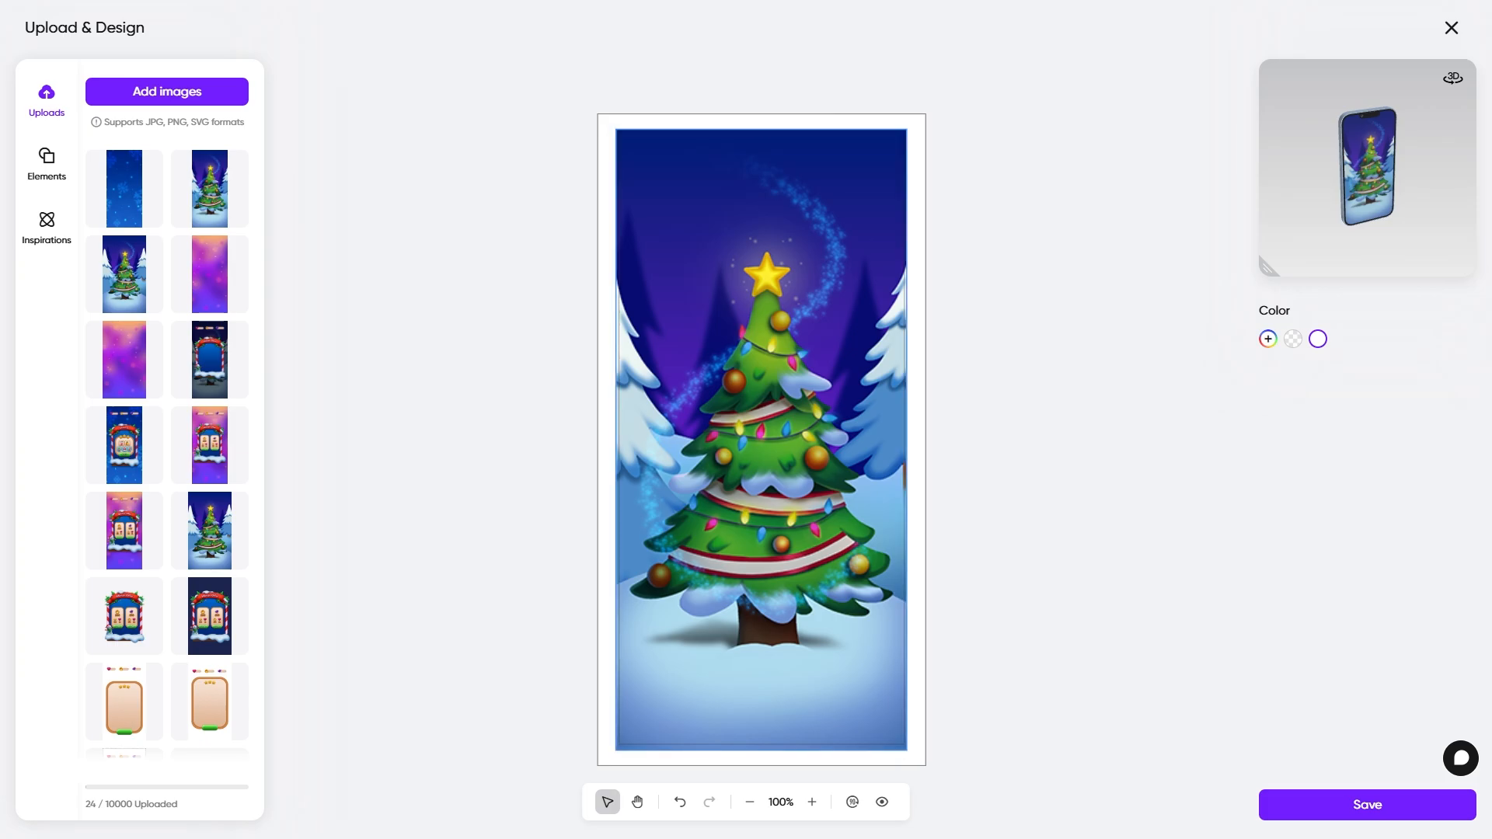
{"action": "left_click", "coordinate": [1367, 805]}
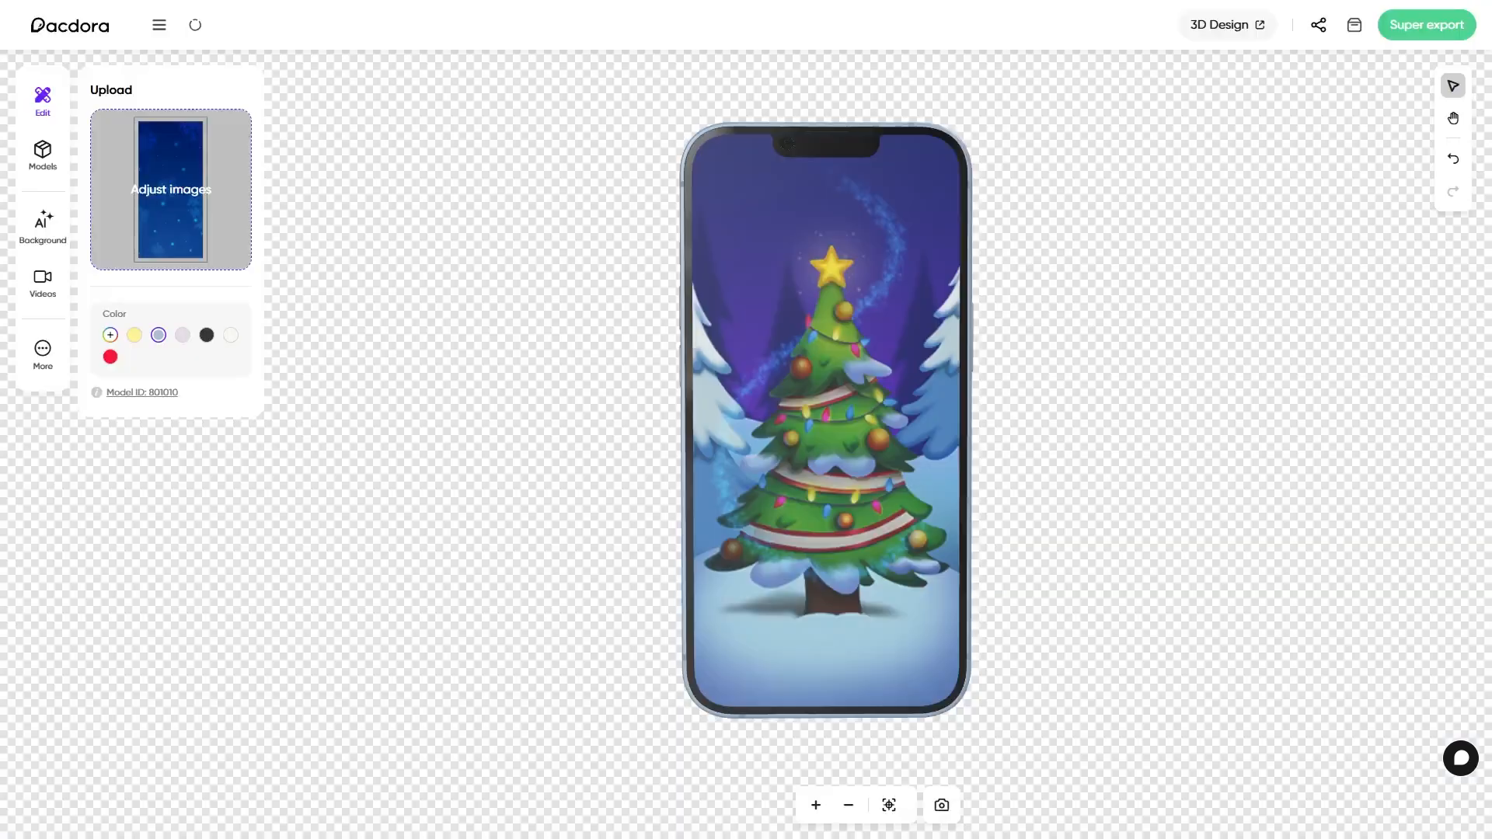
- Export the Christmas tree phone, and fit the purple bokeh image over the whole screen area and save that design
{"action": "left_click", "coordinate": [1426, 25]}
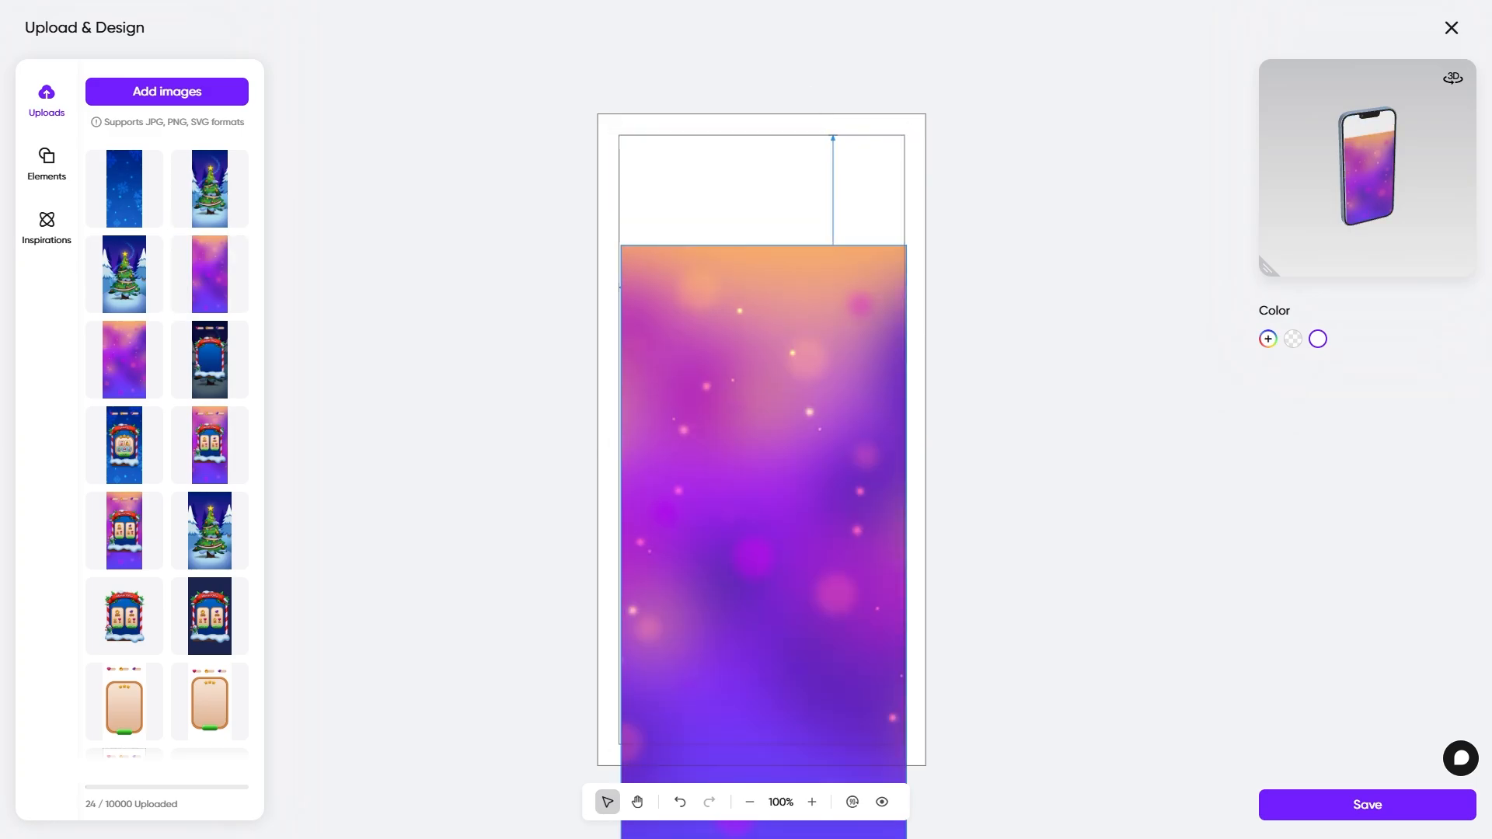
{"action": "left_click_drag", "start_coordinate": [764, 551], "coordinate": [761, 440]}
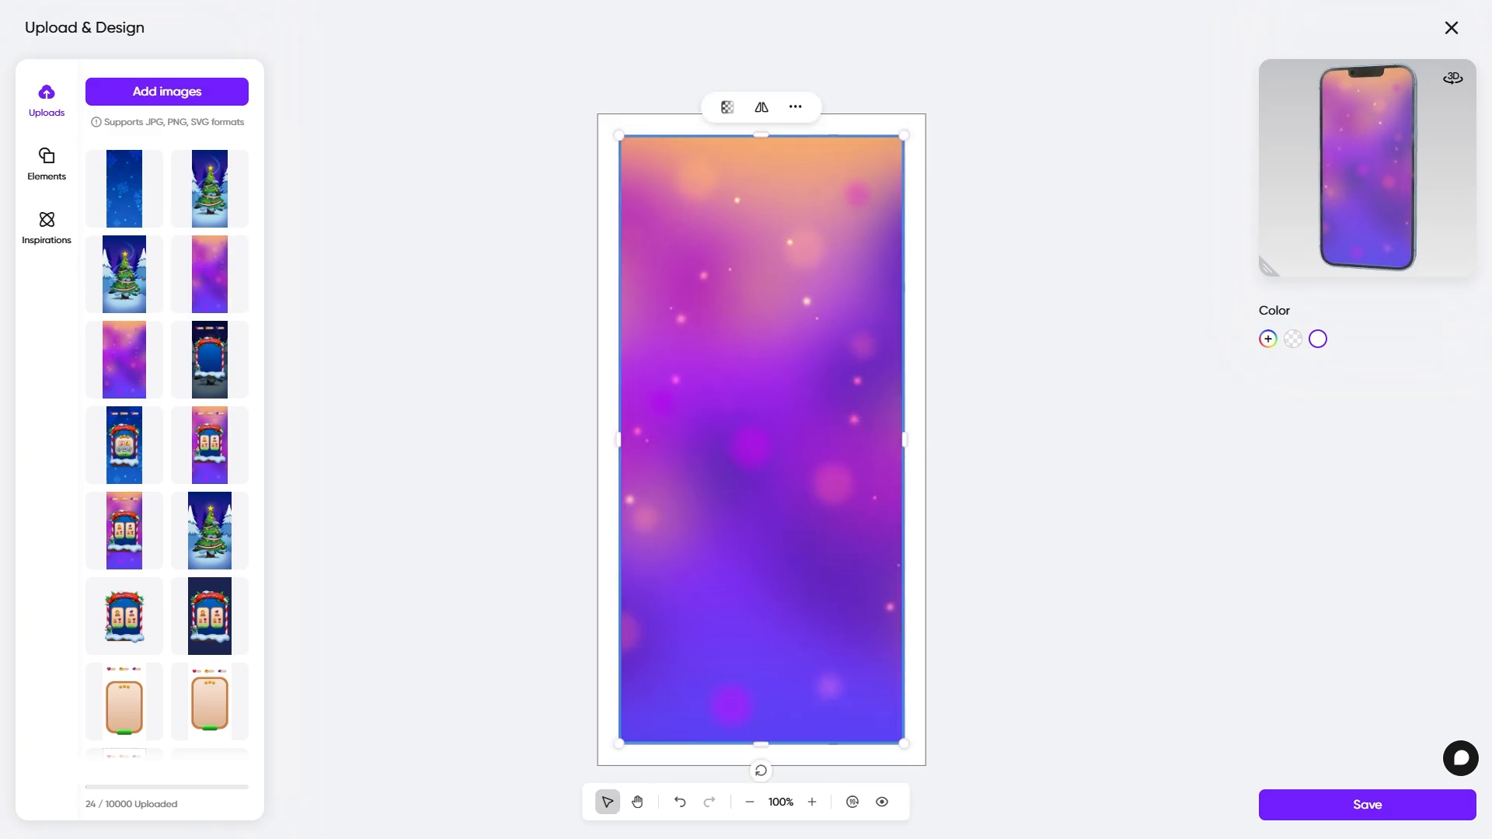
{"action": "left_click_drag", "start_coordinate": [903, 743], "coordinate": [907, 750]}
{"action": "left_click", "coordinate": [1368, 805]}
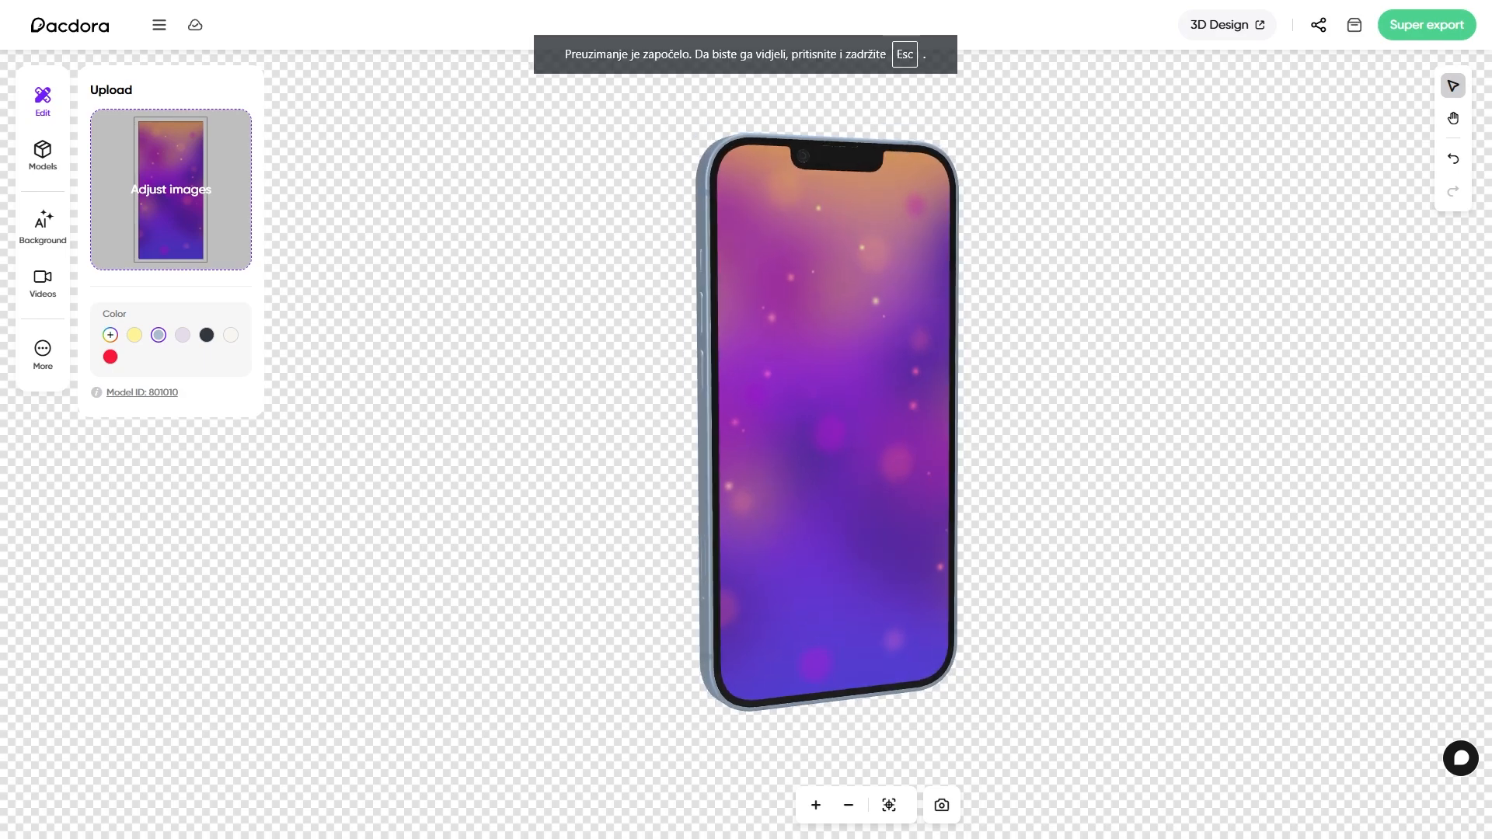
- Export the purple-screen phone, and save the Christmas tree screen design and export that phone as well
{"action": "scroll", "coordinate": [827, 423], "scroll_direction": "up", "scroll_amount": 1}
{"action": "left_click", "coordinate": [1427, 25]}
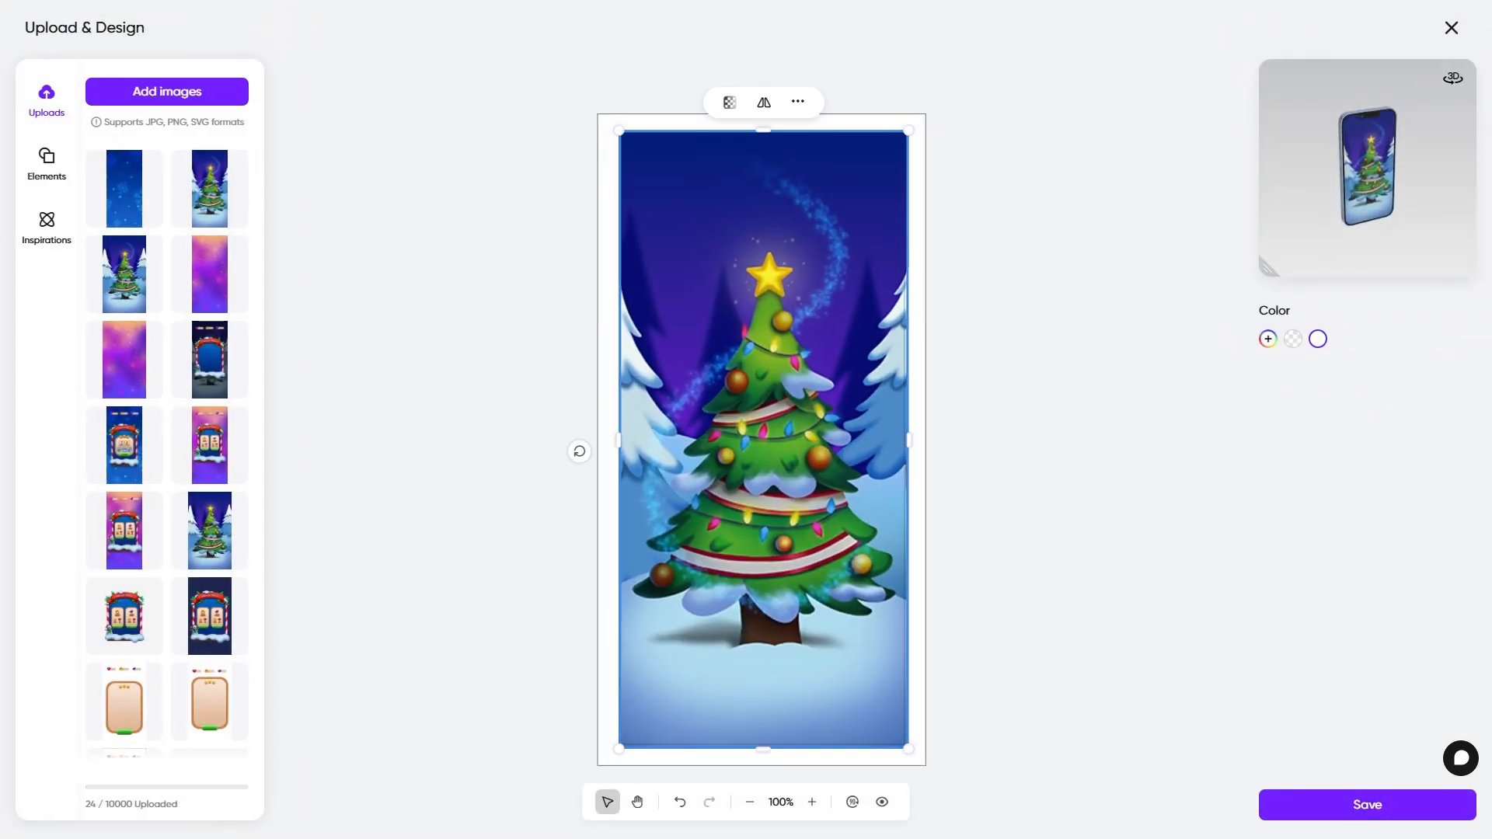
{"action": "left_click", "coordinate": [1368, 805]}
{"action": "left_click", "coordinate": [1427, 25]}
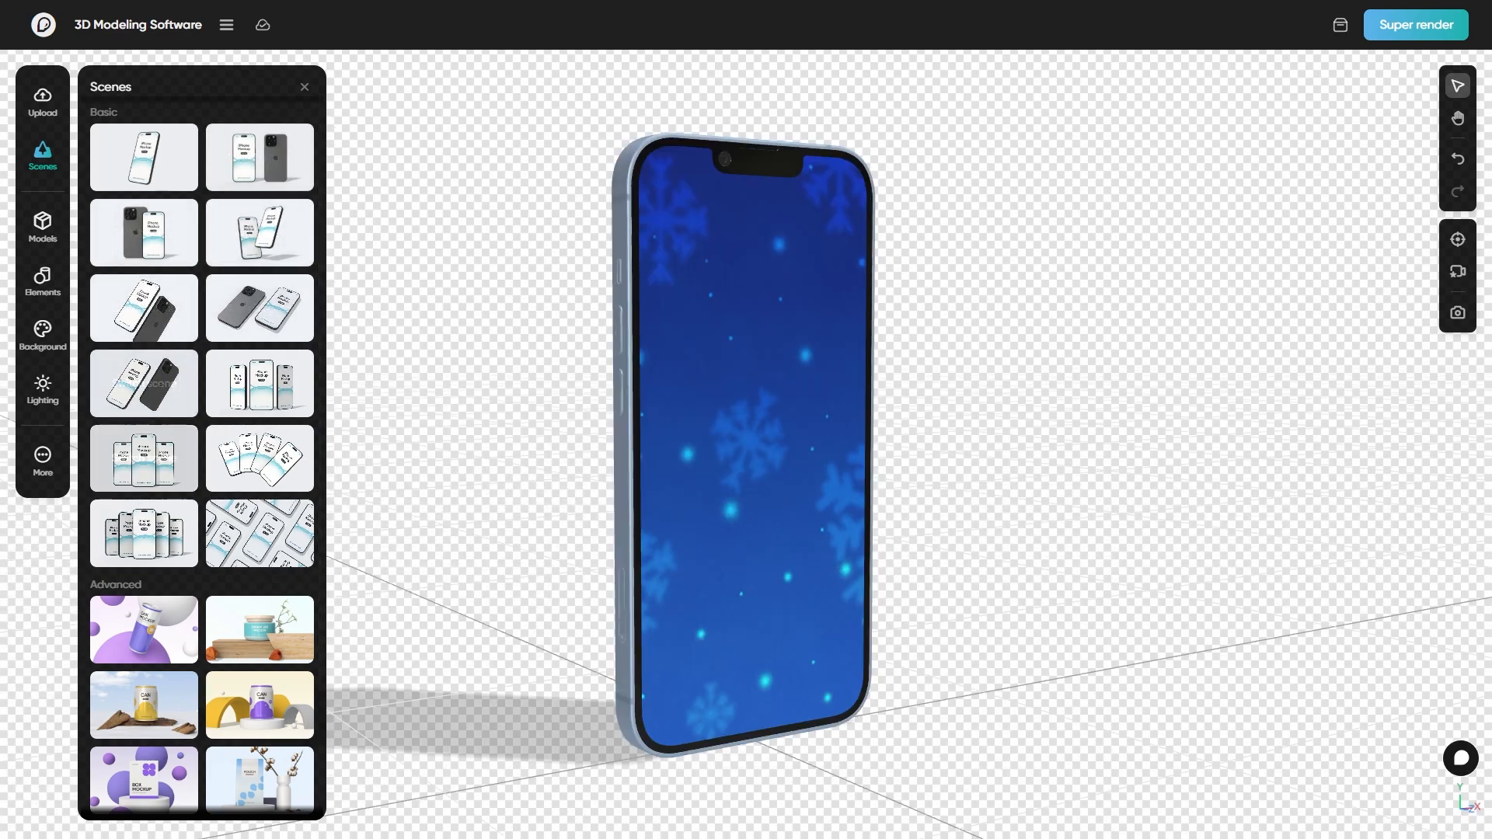
- Try the multi-phone scenes, including the fan, five-phone and diagonal grid, and settle on the three-phone scene with angled side phones
{"action": "left_click", "coordinate": [144, 458]}
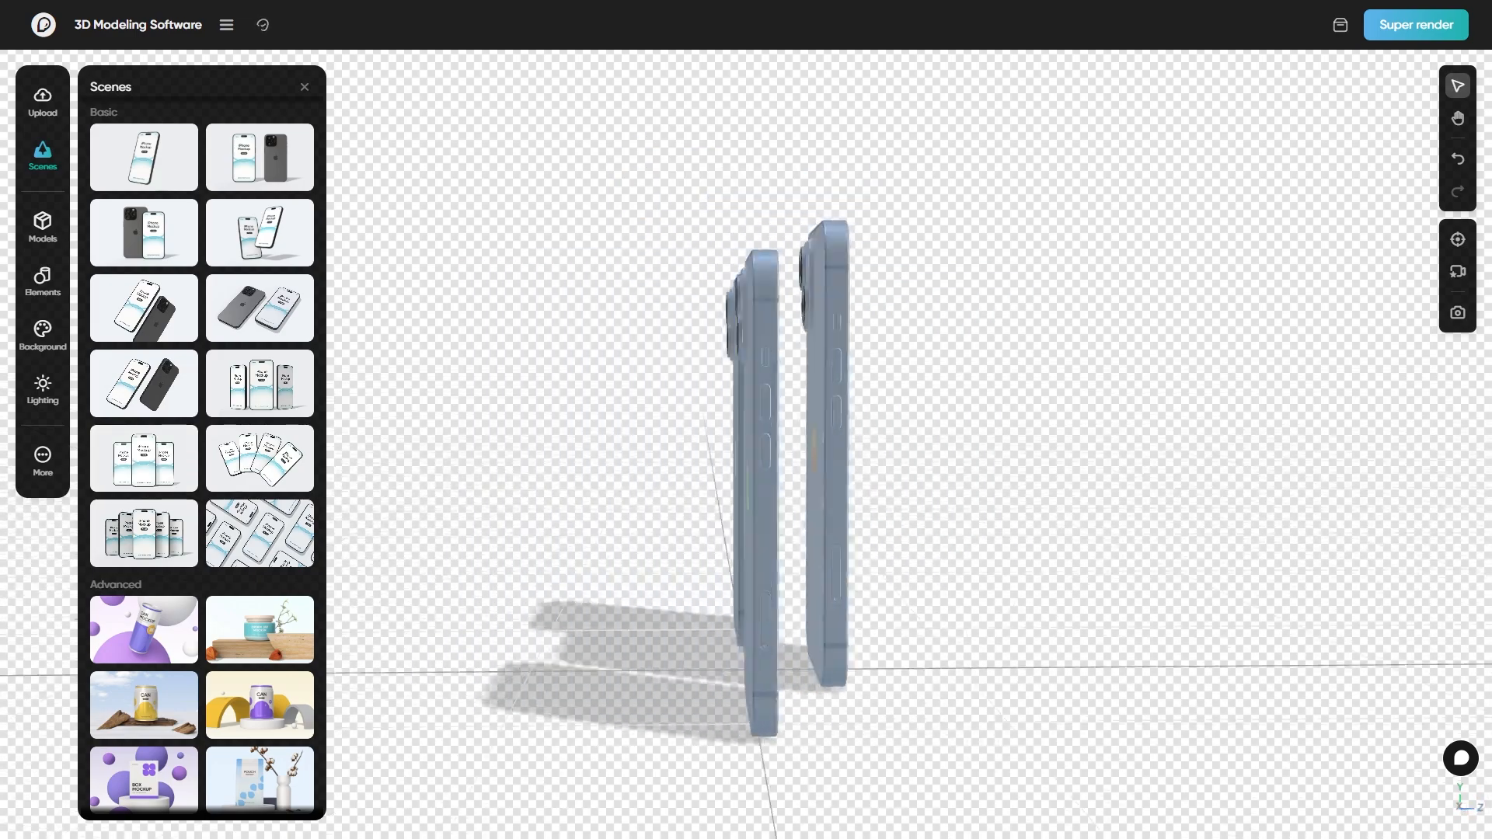
{"action": "left_click", "coordinate": [260, 459]}
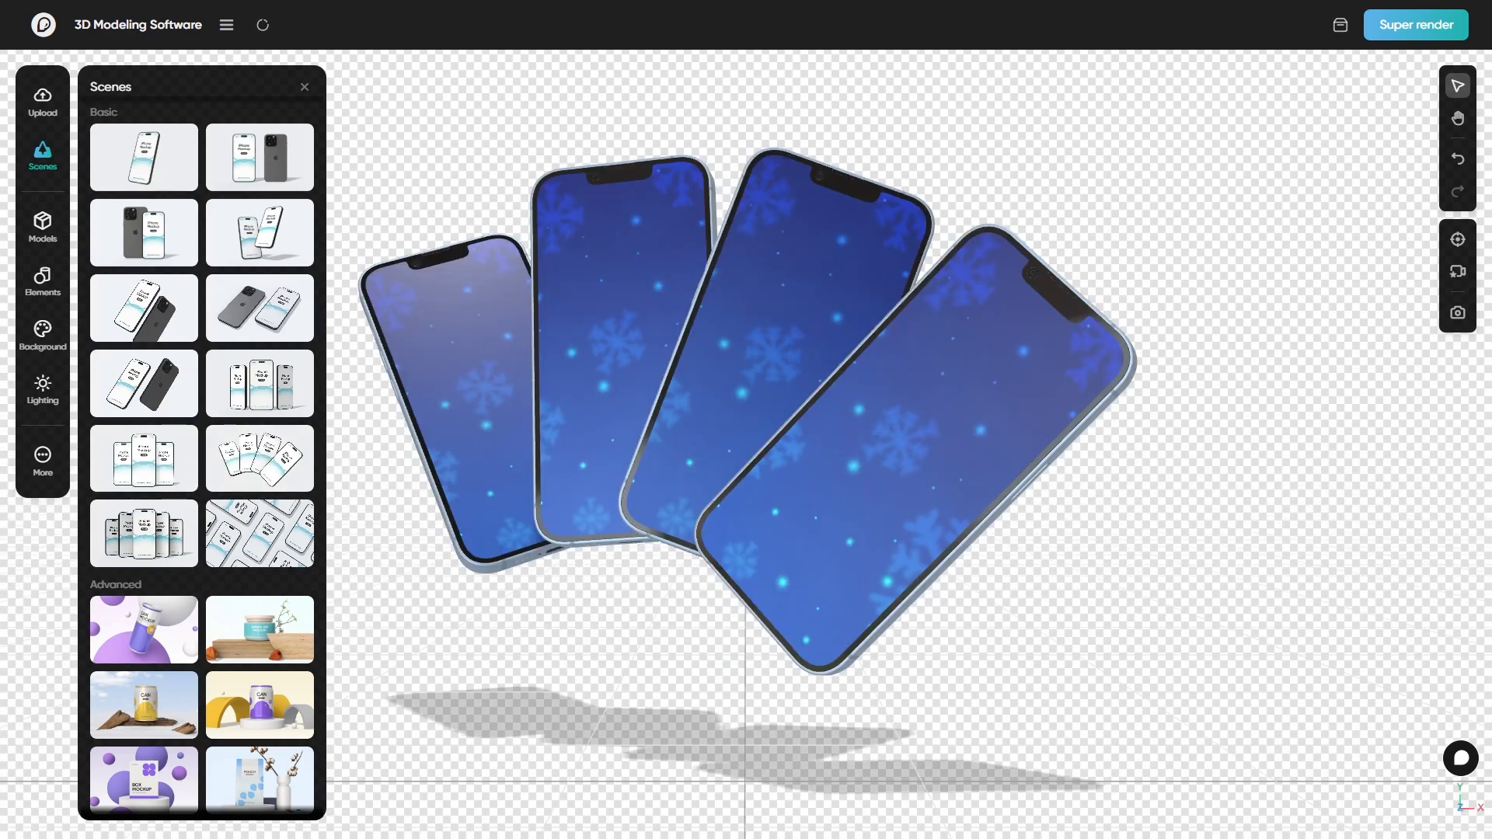
{"action": "left_click", "coordinate": [259, 383]}
{"action": "left_click", "coordinate": [144, 534]}
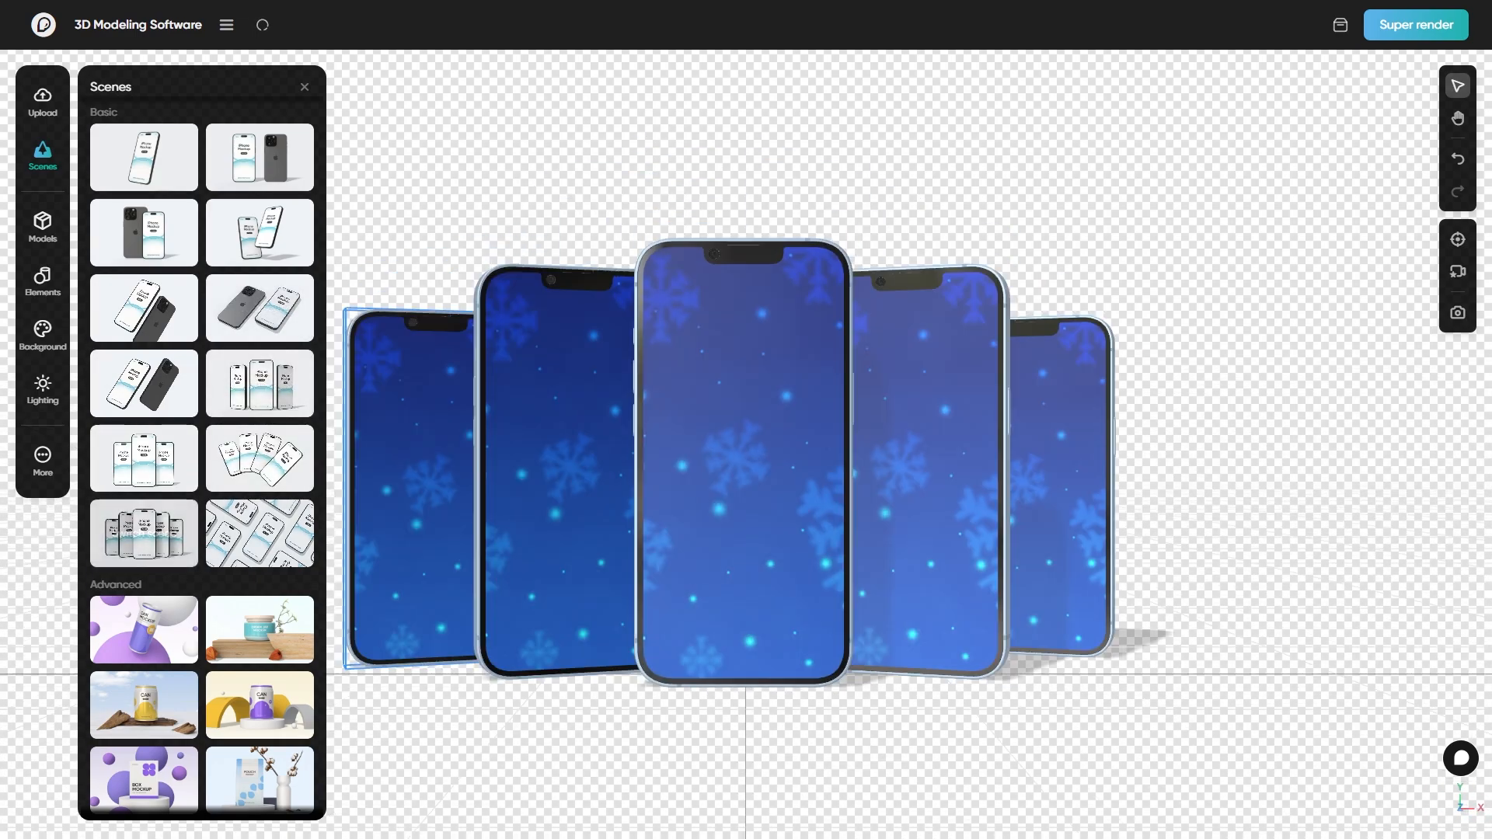
{"action": "left_click", "coordinate": [260, 534]}
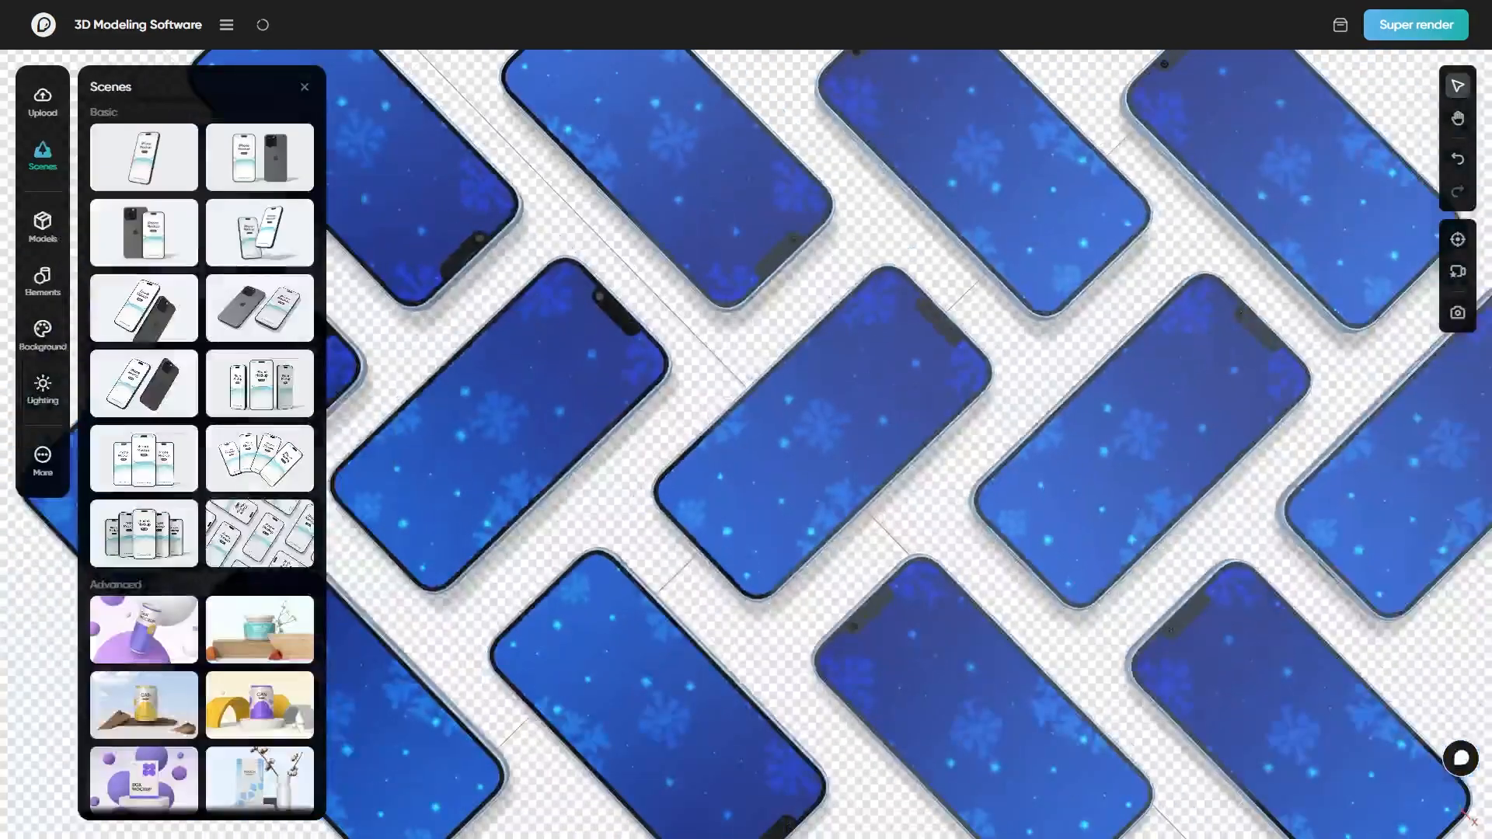
{"action": "left_click", "coordinate": [259, 383]}
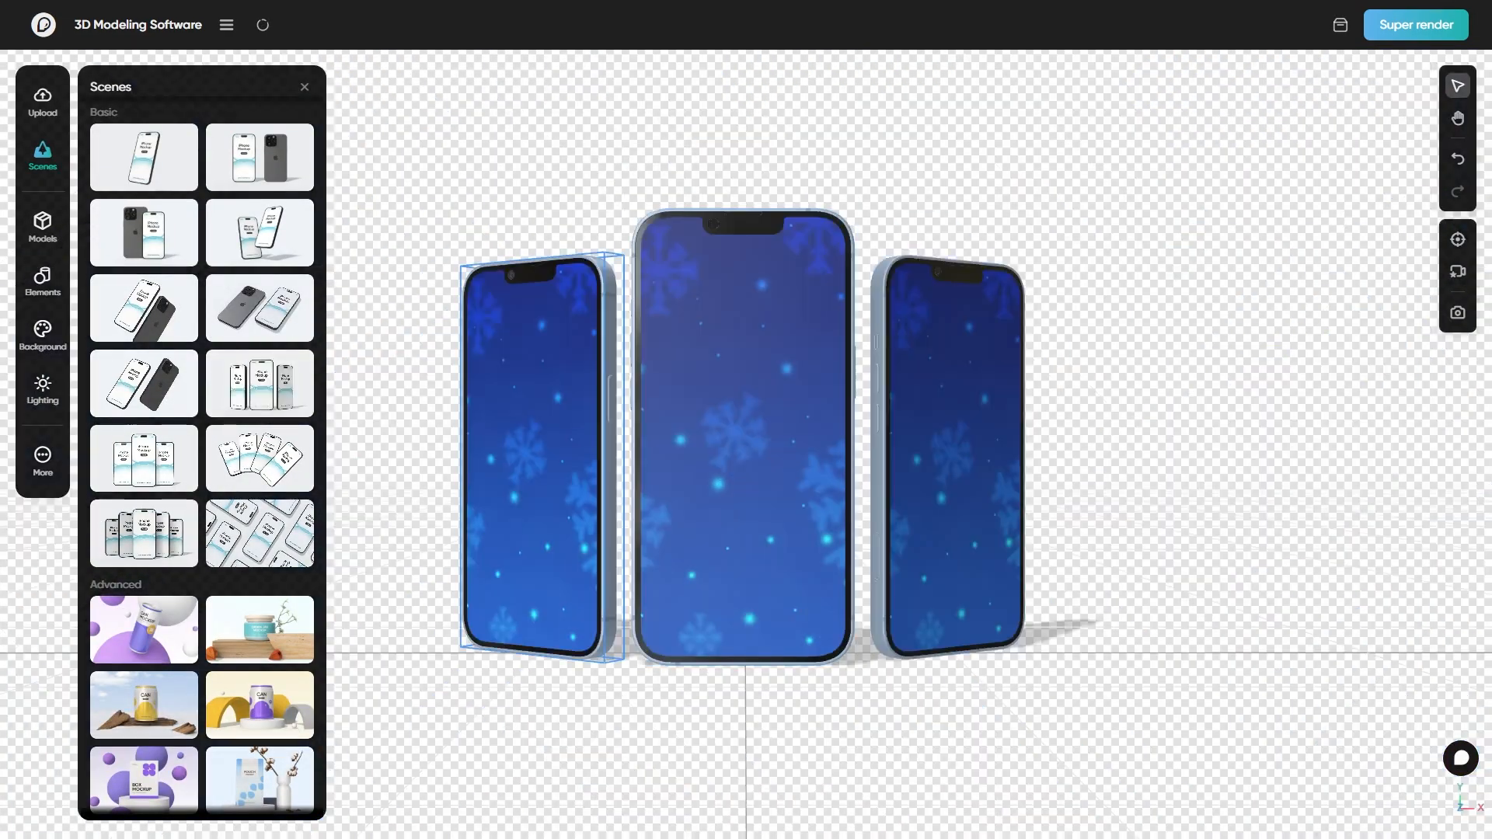
{"action": "left_click", "coordinate": [743, 435]}
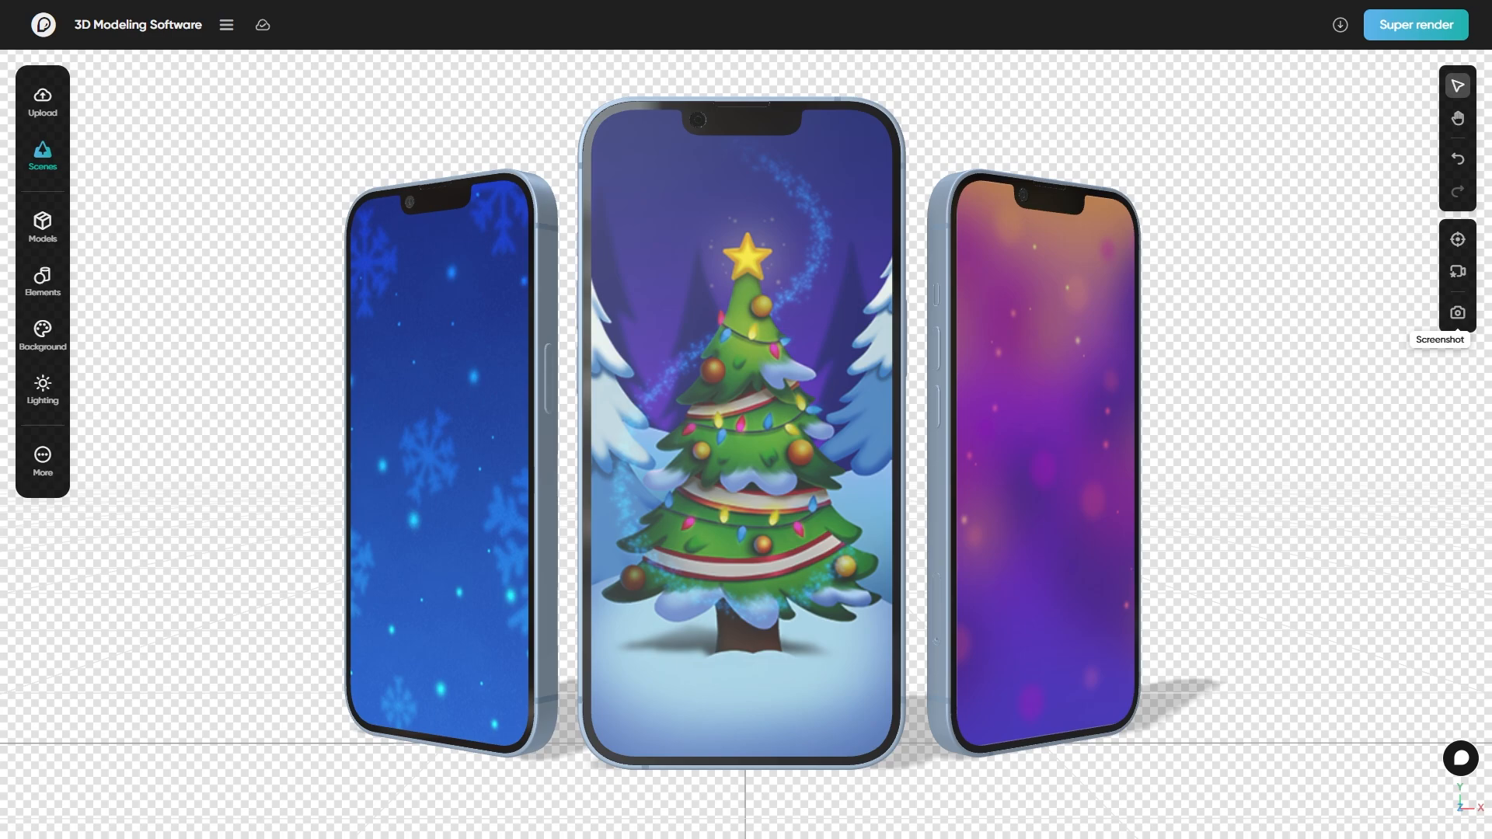
- Reapply the three-phone scene and try repositioning the centre Winter Offer phone along its axes
{"action": "left_click", "coordinate": [43, 155]}
{"action": "left_click", "coordinate": [260, 384]}
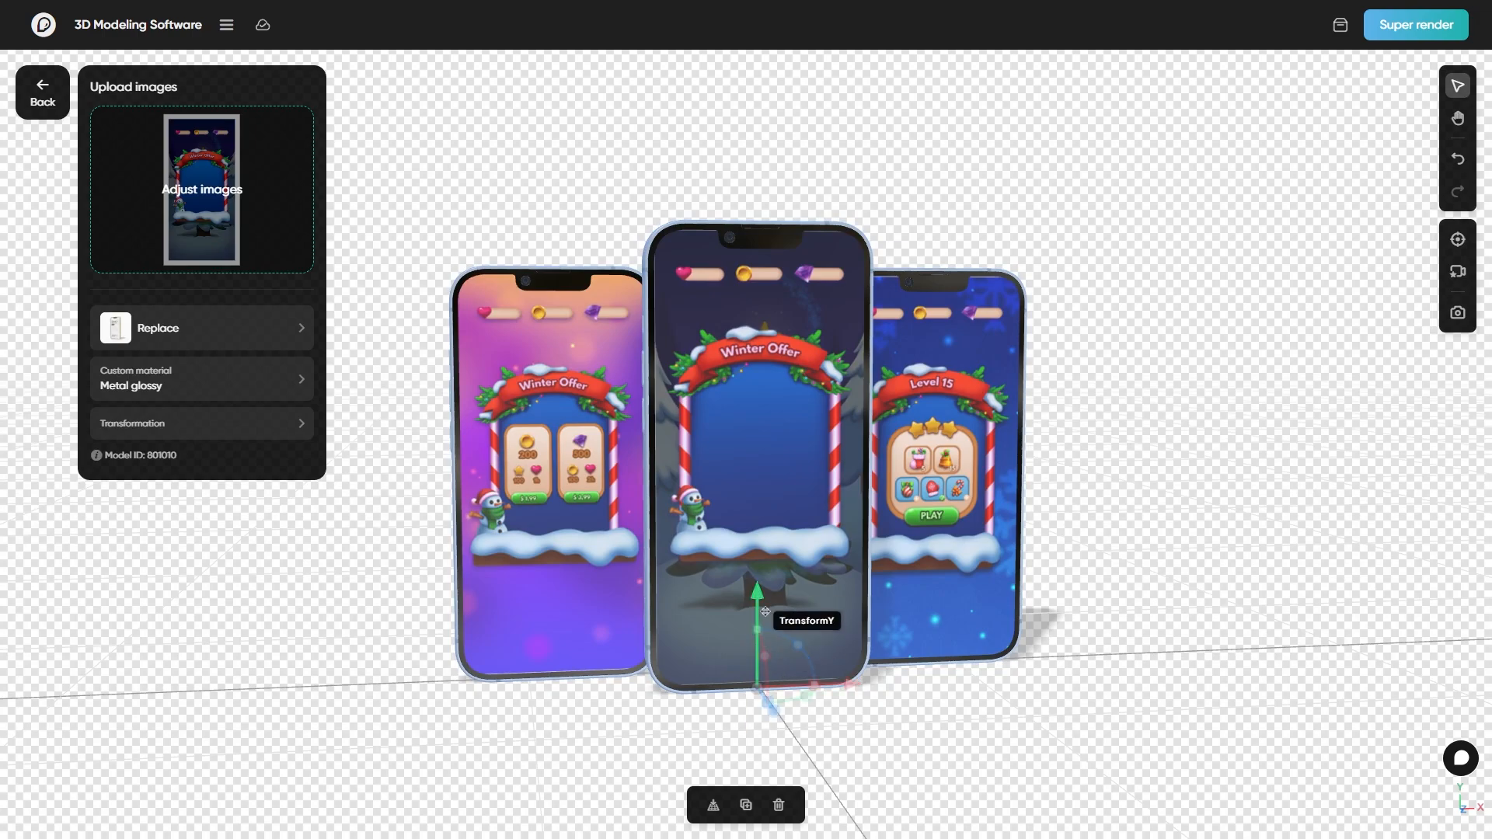
{"action": "mouse_move", "coordinate": [766, 611]}
{"action": "left_mouse_down"}
{"action": "mouse_move", "coordinate": [770, 633]}
{"action": "mouse_move", "coordinate": [778, 601]}
{"action": "left_mouse_up"}
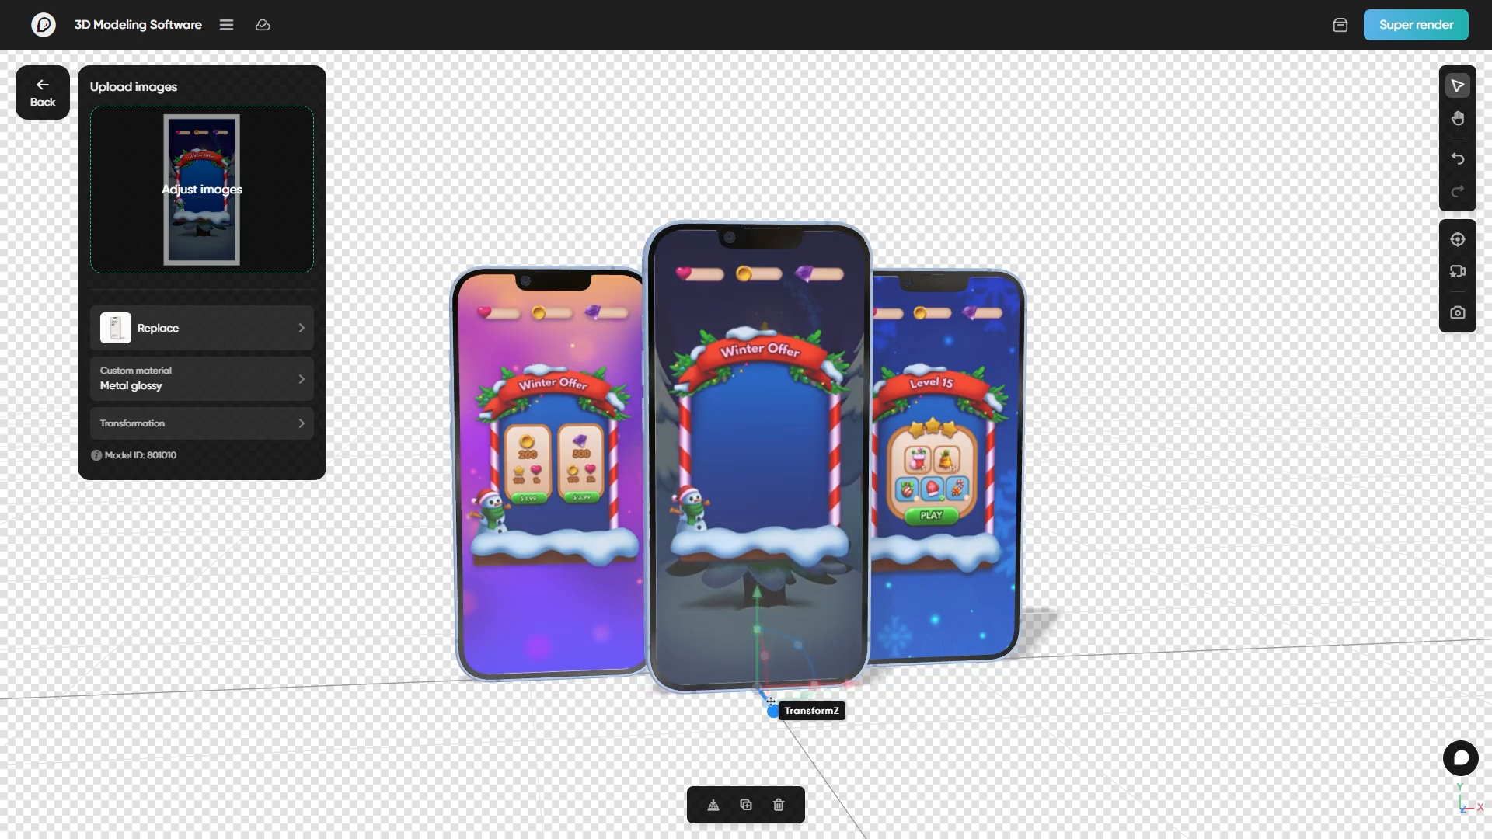
{"action": "left_click_drag", "start_coordinate": [856, 697], "coordinate": [969, 689]}
{"action": "left_click_drag", "start_coordinate": [1198, 660], "coordinate": [1217, 659]}
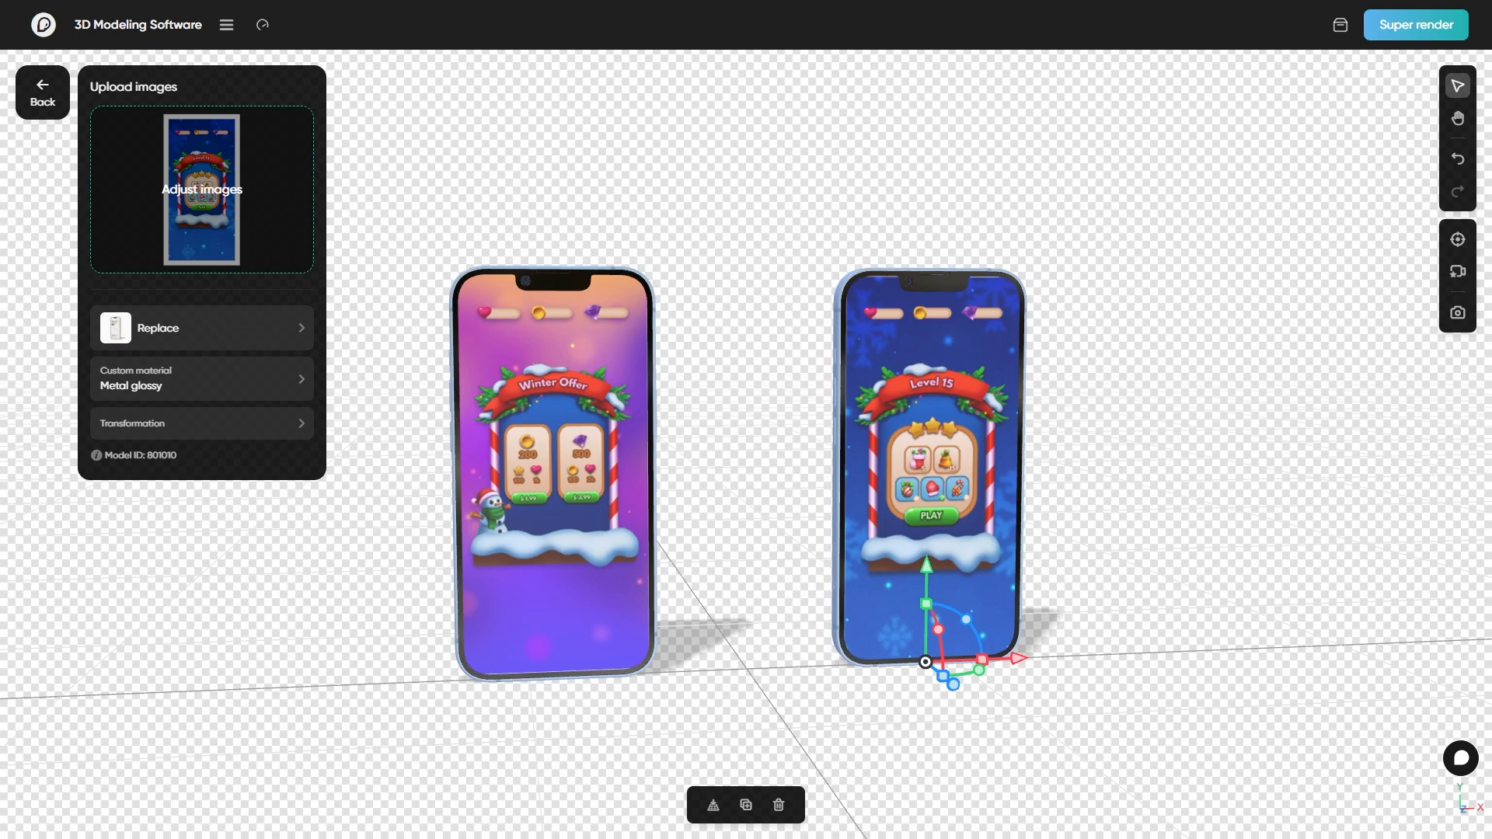
- Duplicate the Level 15 phone and give the copy the empty-frame Winter Offer screen design
{"action": "left_click", "coordinate": [747, 805]}
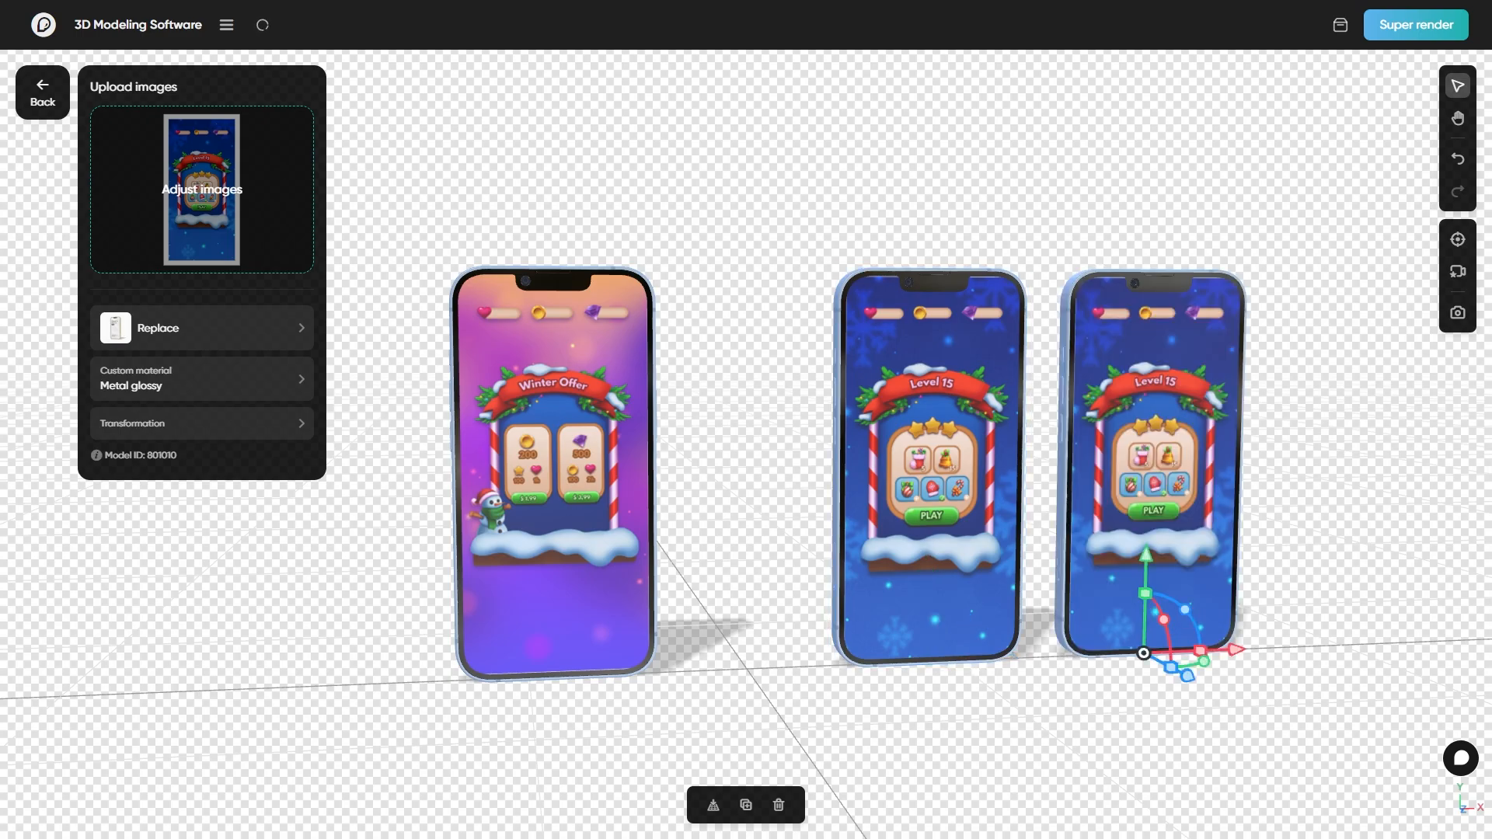
{"action": "left_click", "coordinate": [202, 188]}
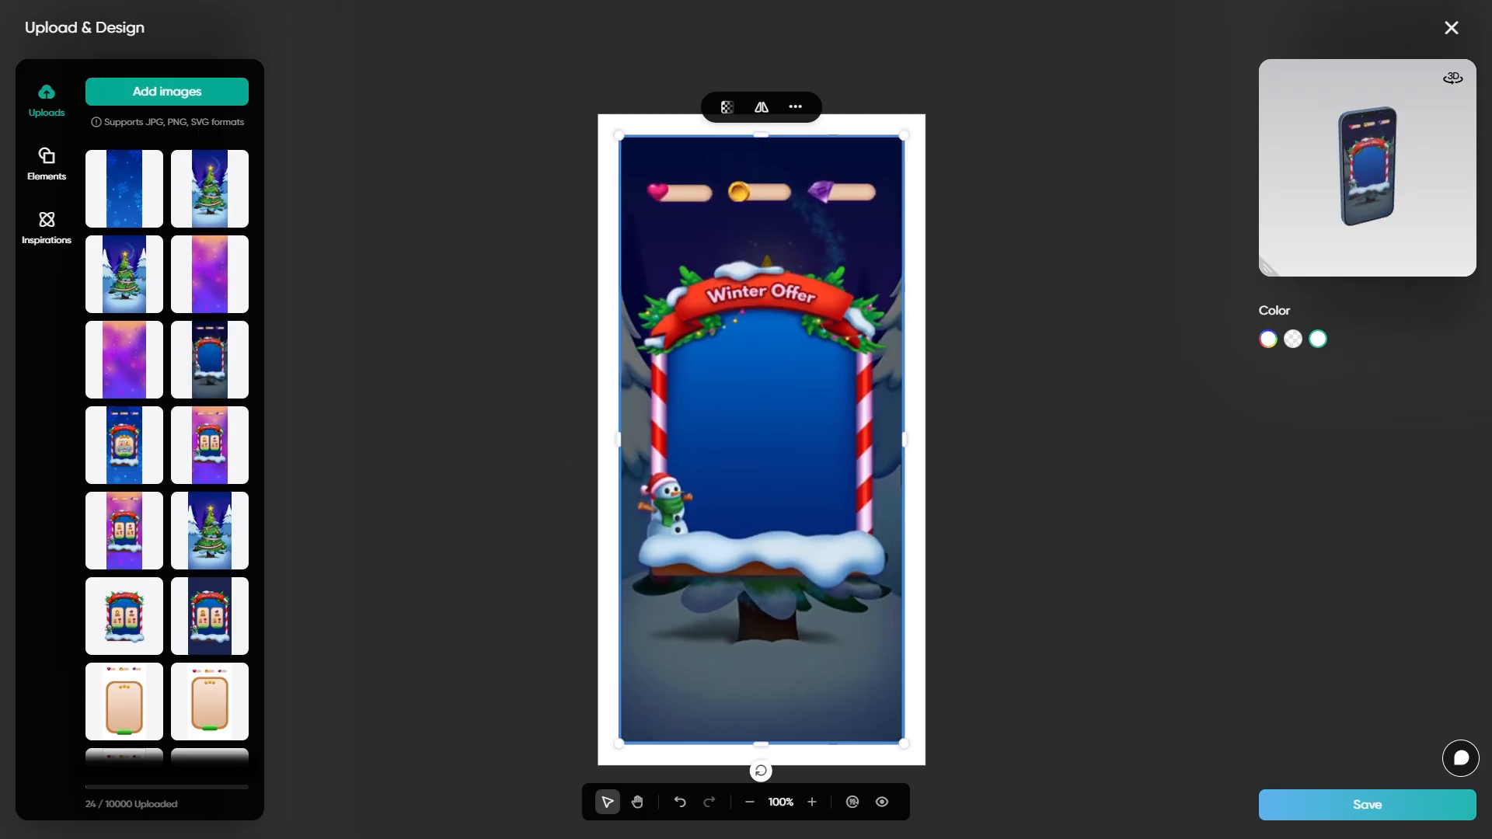
{"action": "left_click", "coordinate": [1368, 805]}
- Move the duplicated Winter Offer phone along the depth axis so it stands in front of the Level 15 phone
{"action": "left_click_drag", "start_coordinate": [1244, 663], "coordinate": [1356, 761]}
{"action": "left_click_drag", "start_coordinate": [980, 468], "coordinate": [995, 469]}
{"action": "left_click_drag", "start_coordinate": [777, 575], "coordinate": [667, 569]}
{"action": "left_click", "coordinate": [628, 598]}
{"action": "left_click_drag", "start_coordinate": [620, 729], "coordinate": [610, 710]}
{"action": "left_click_drag", "start_coordinate": [660, 608], "coordinate": [861, 593]}
{"action": "left_click_drag", "start_coordinate": [878, 645], "coordinate": [1023, 706]}
{"action": "left_click", "coordinate": [816, 140]}
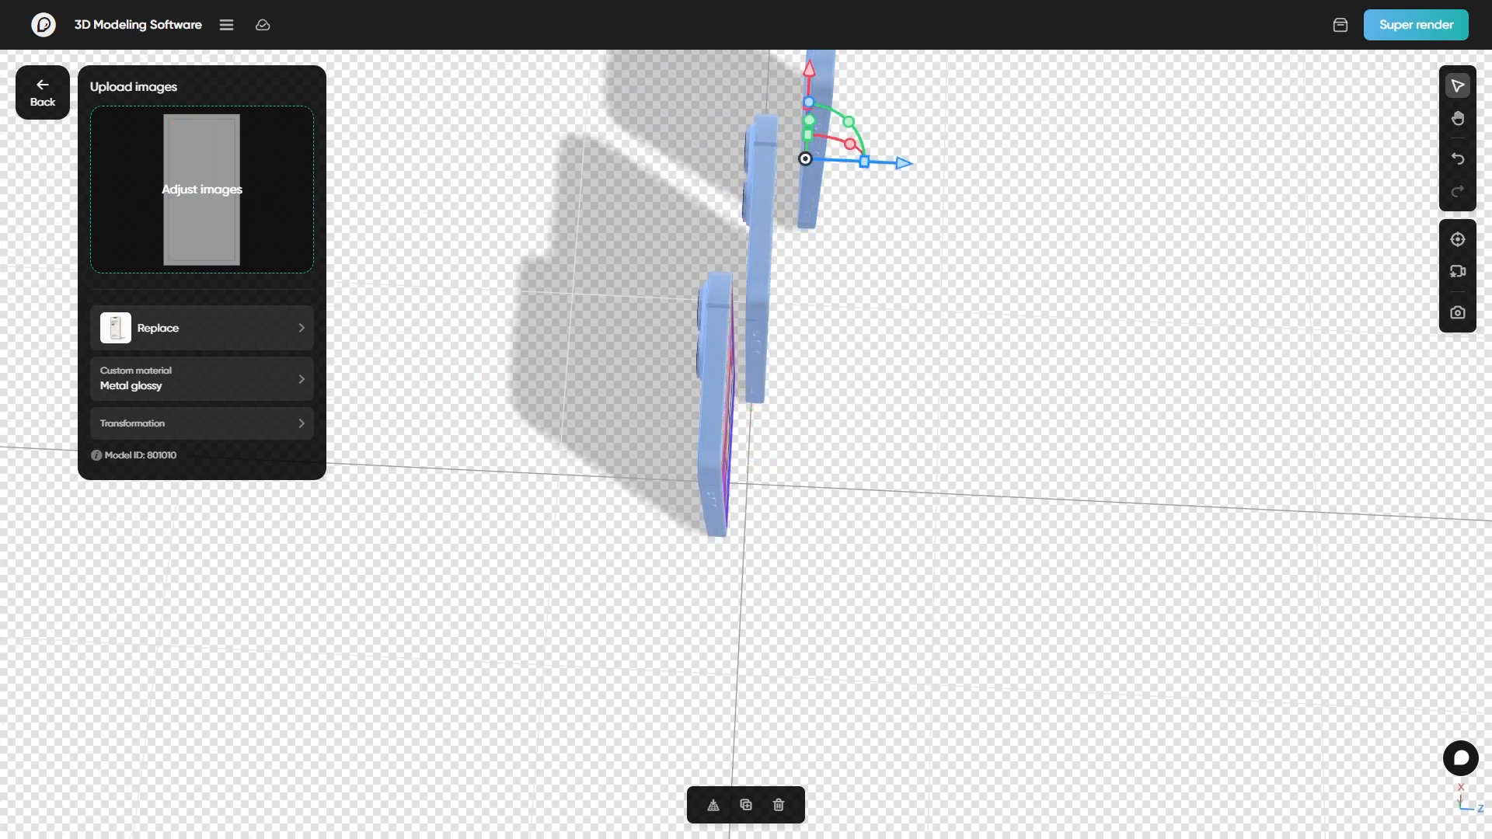
{"action": "left_click_drag", "start_coordinate": [901, 162], "coordinate": [917, 180]}
{"action": "left_click_drag", "start_coordinate": [917, 288], "coordinate": [886, 504]}
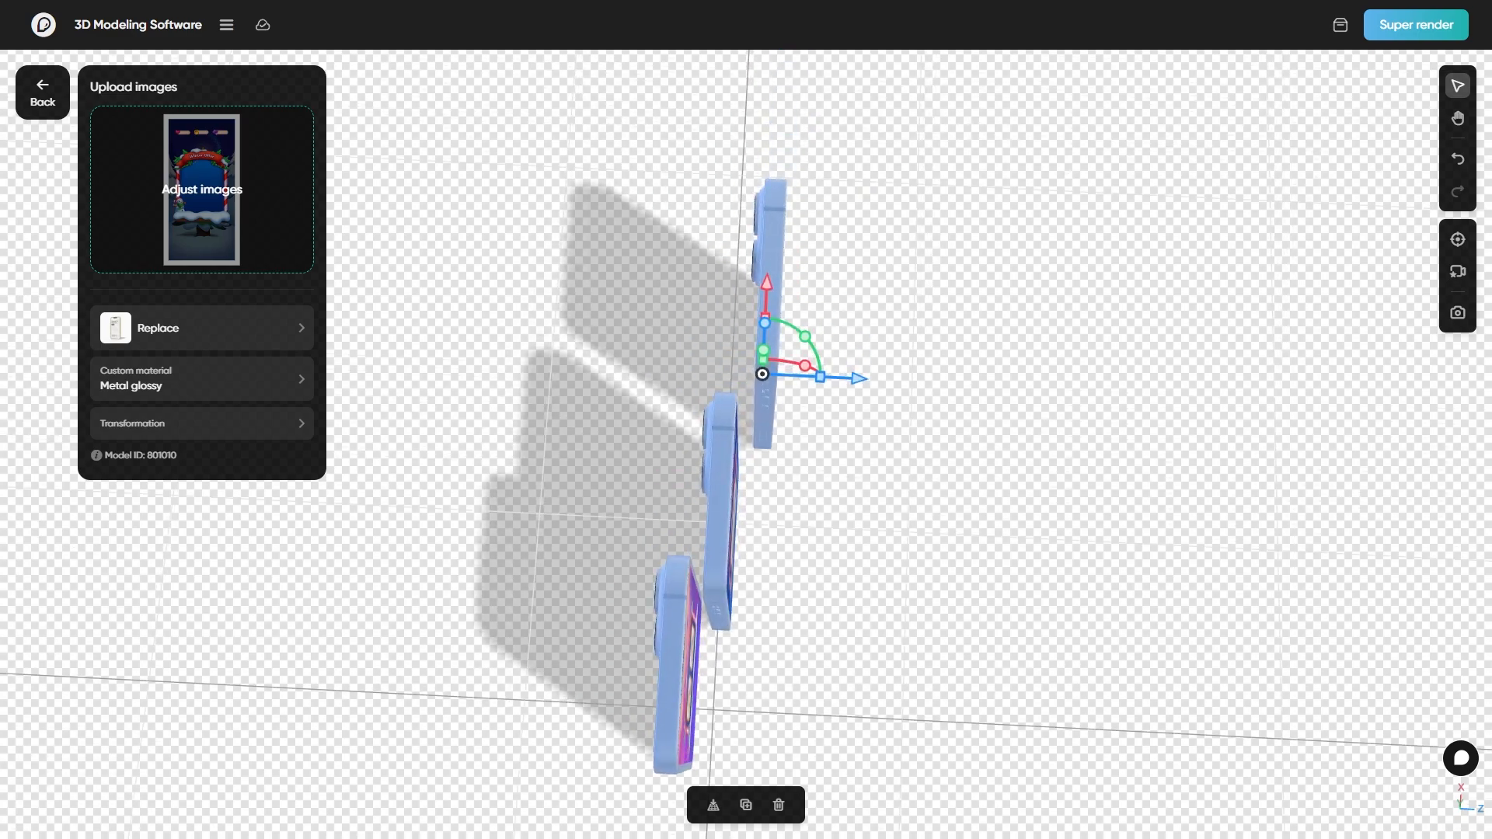
- Fine-tune the staggered arrangement by adjusting the end phone's depth and sliding it closer to the Level 15 phone
{"action": "left_click", "coordinate": [722, 490]}
{"action": "left_click", "coordinate": [767, 365]}
{"action": "left_click_drag", "start_coordinate": [861, 379], "coordinate": [857, 381]}
{"action": "left_click", "coordinate": [858, 395]}
{"action": "left_click", "coordinate": [765, 334]}
{"action": "left_click_drag", "start_coordinate": [763, 289], "coordinate": [762, 335]}
{"action": "left_click_drag", "start_coordinate": [878, 388], "coordinate": [765, 162]}
{"action": "scroll", "coordinate": [746, 439], "scroll_direction": "up", "scroll_amount": 5}
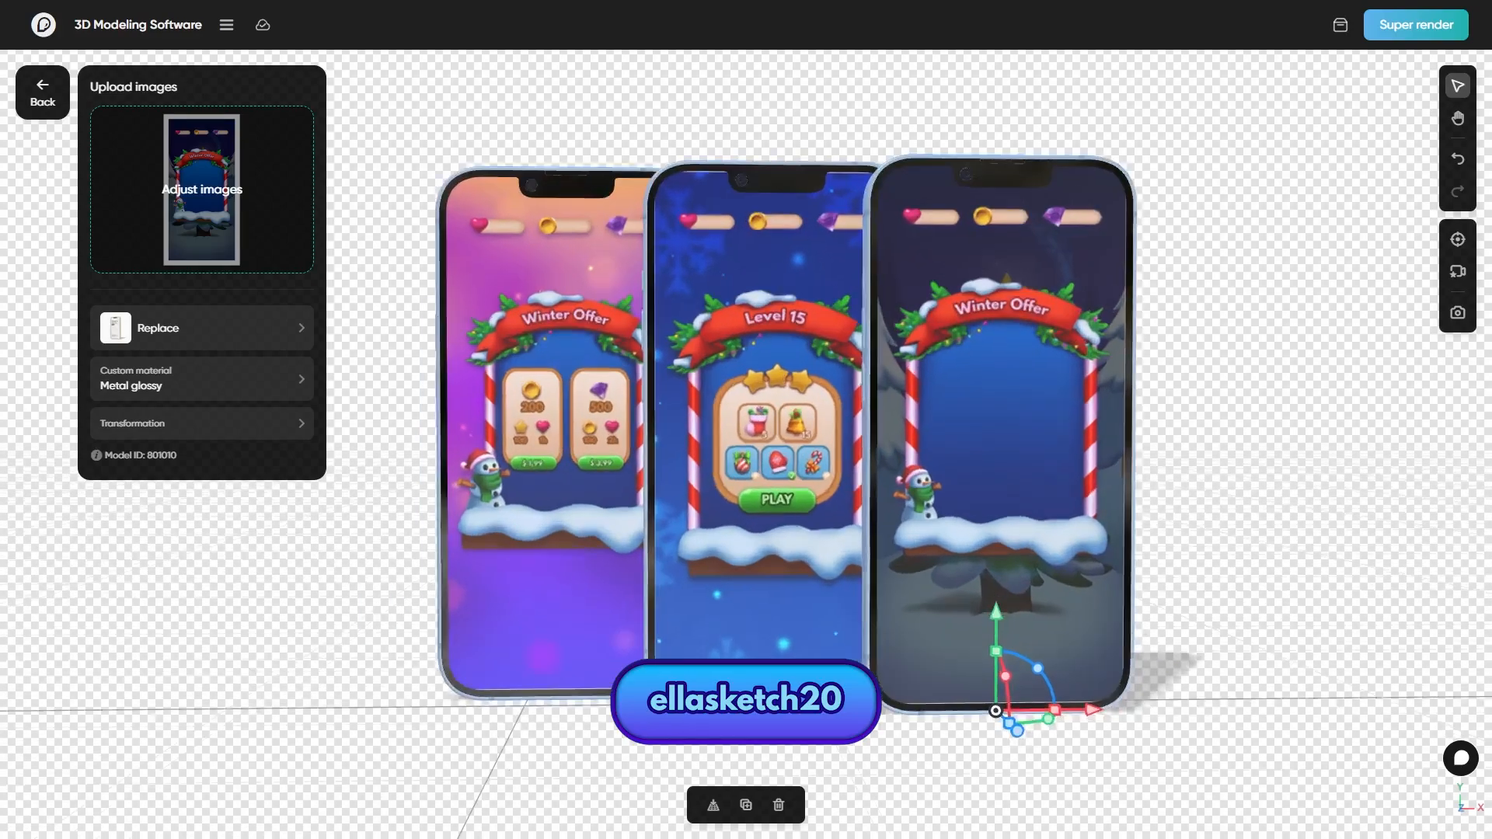
- Adjust the sideways spacing of the Winter Offer and Level 15 phones so the three phones overlap evenly
{"action": "scroll", "coordinate": [746, 439], "scroll_direction": "down", "scroll_amount": 2}
{"action": "left_click_drag", "start_coordinate": [1065, 684], "coordinate": [1092, 685]}
{"action": "left_click", "coordinate": [828, 602]}
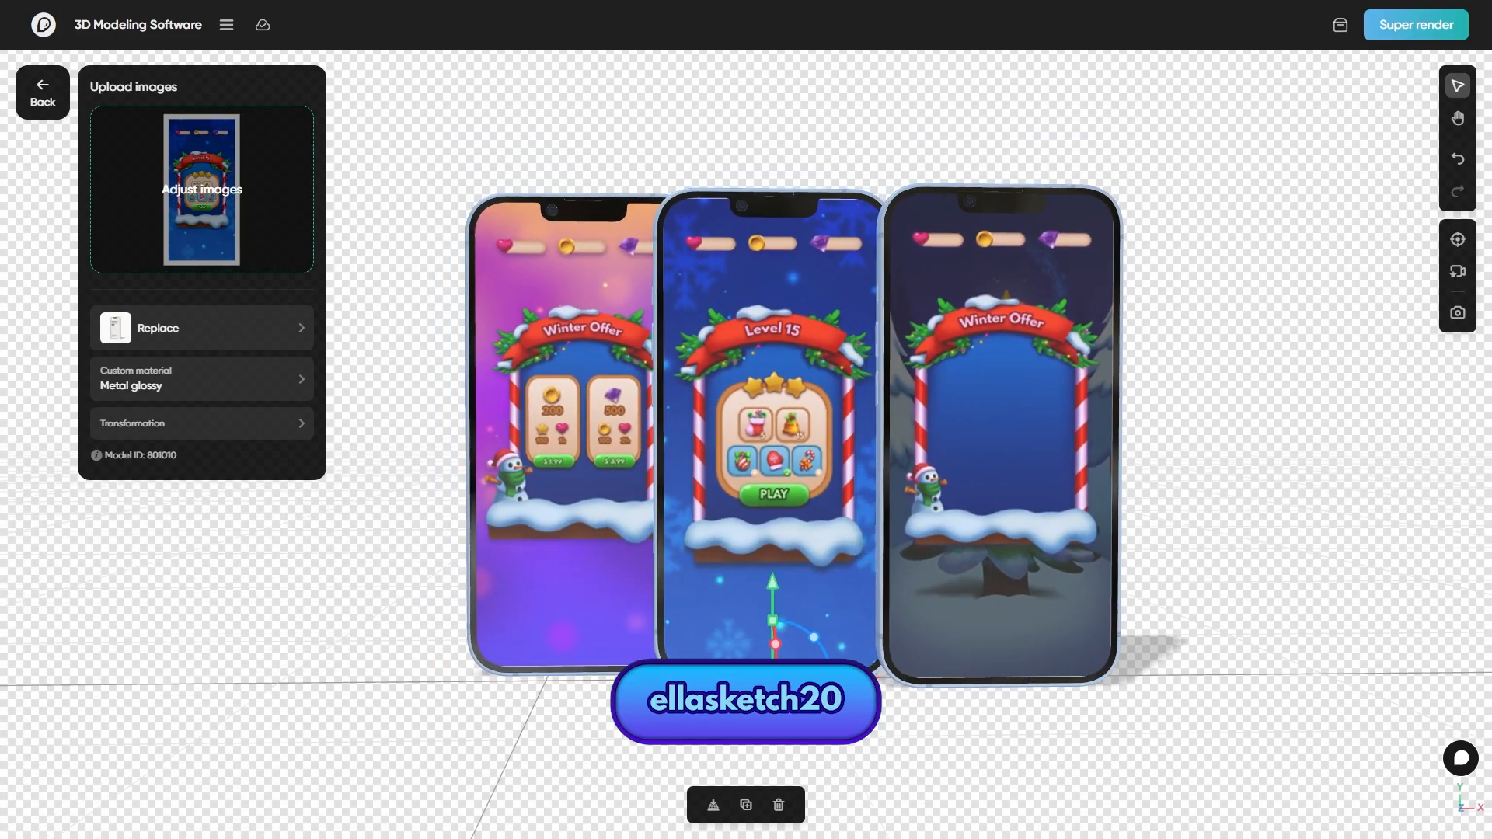
{"action": "left_click_drag", "start_coordinate": [870, 680], "coordinate": [872, 680]}
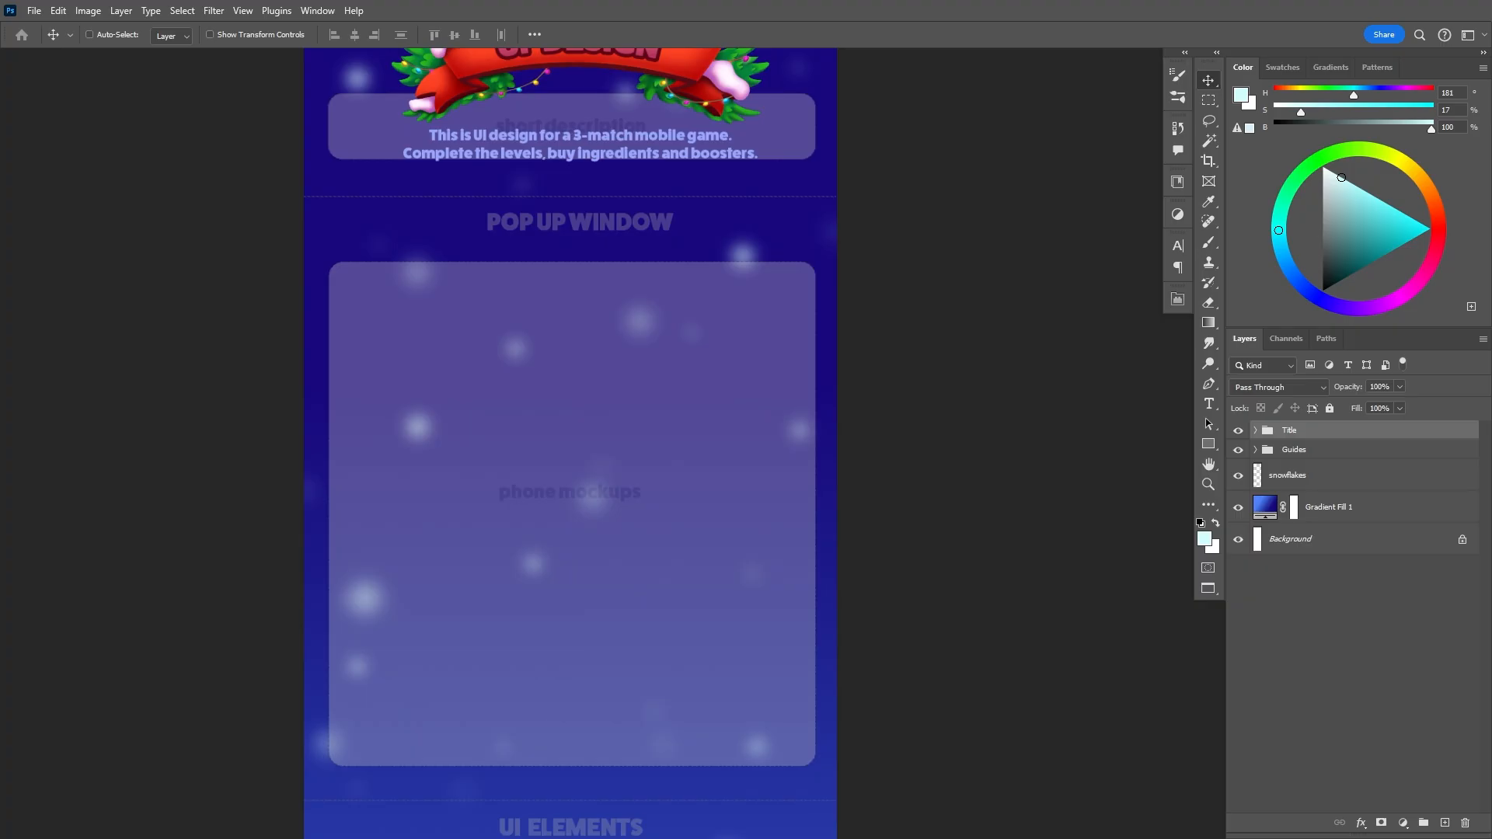
- In Photoshop, place the three-phone Winter Offer render in the upper half of the phone mockups box
{"action": "left_click_drag", "start_coordinate": [770, 222], "coordinate": [512, 383]}
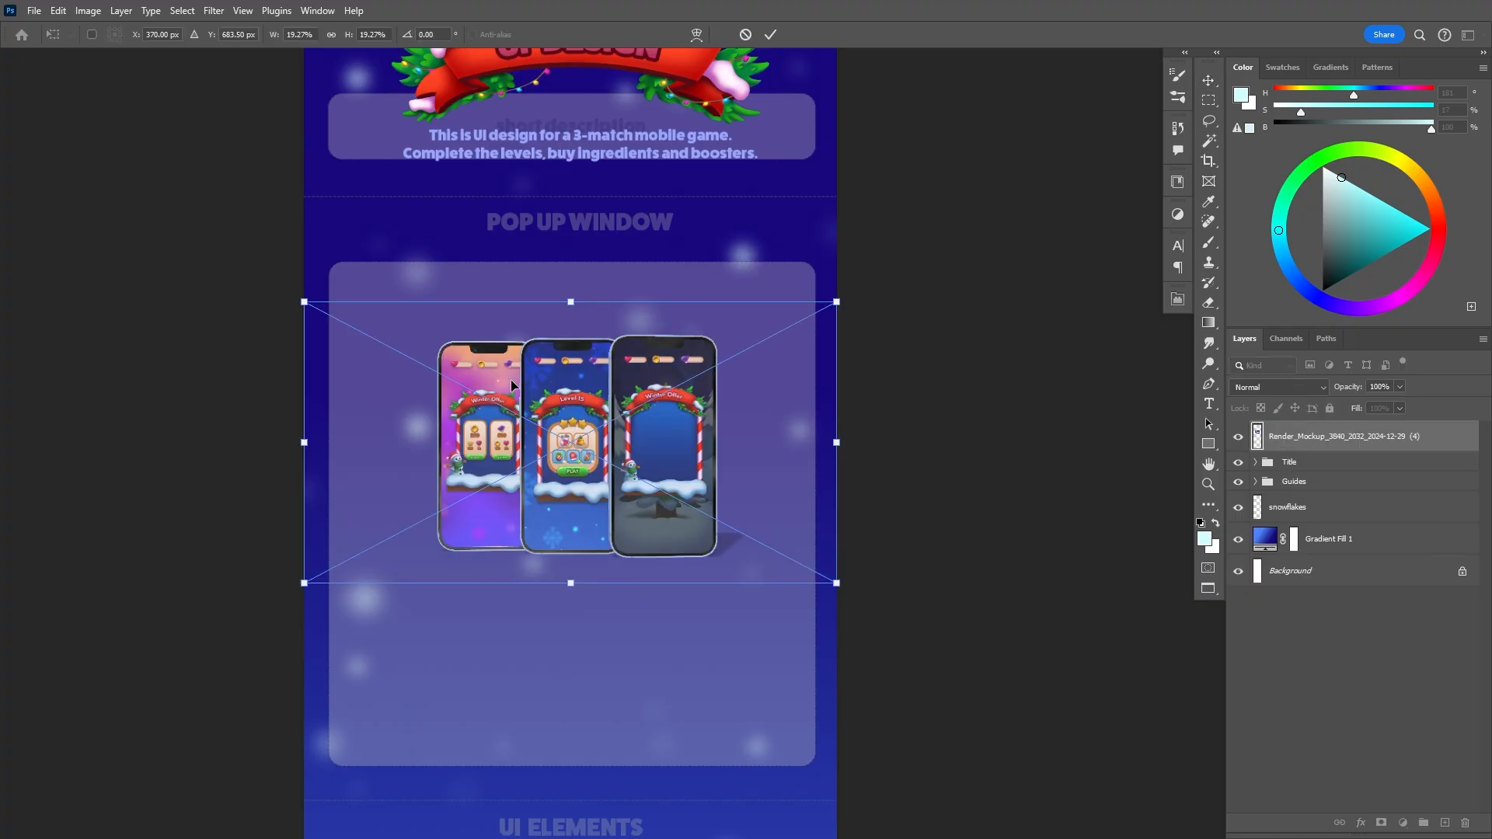
{"action": "left_click_drag", "start_coordinate": [657, 505], "coordinate": [653, 398]}
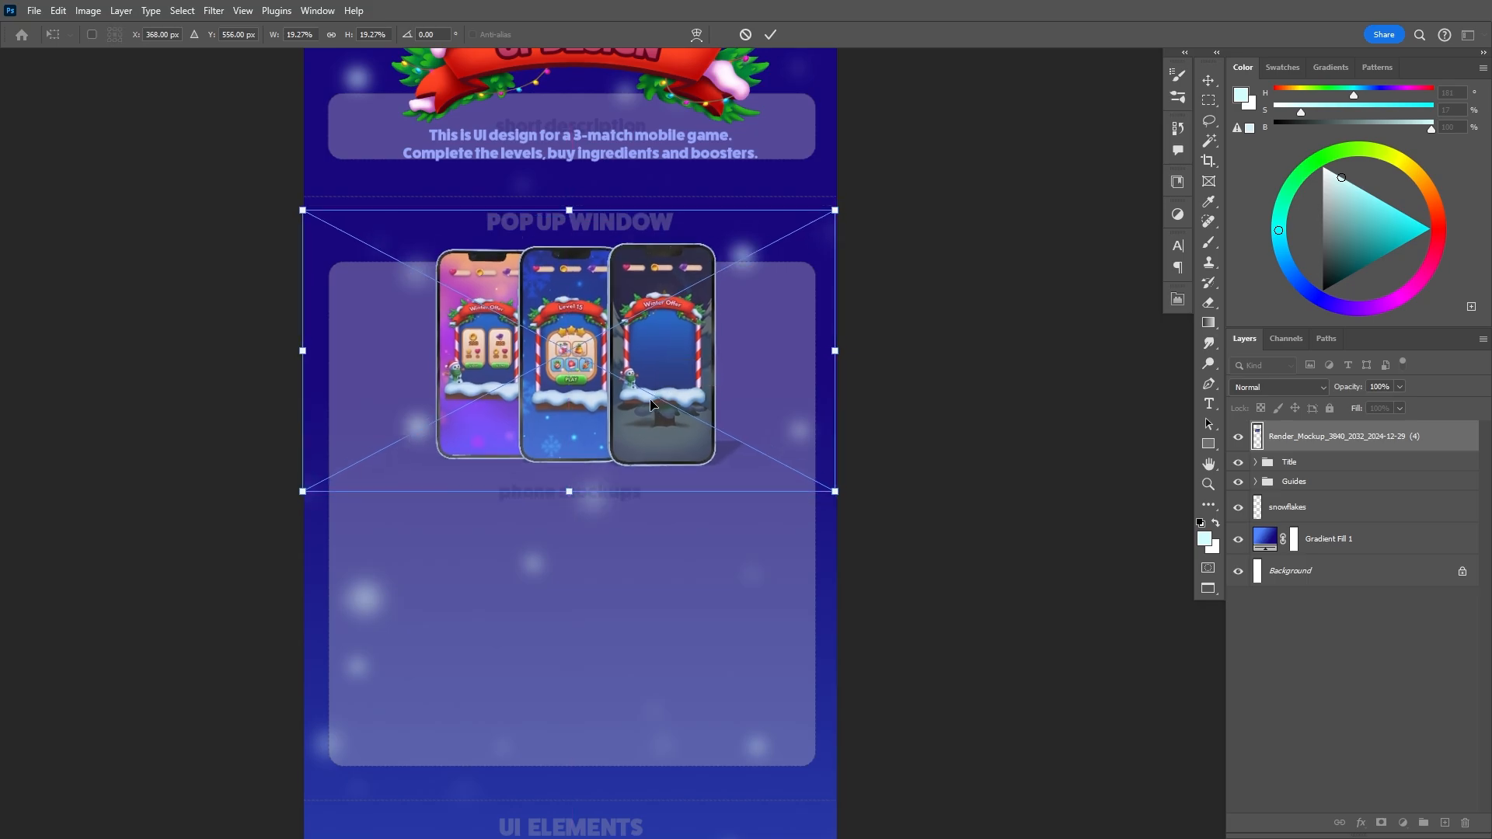
{"action": "key", "text": "Return"}
- Place the front-facing Christmas tree three-phone render and shrink it into the lower half of the phone mockups box
{"action": "left_click_drag", "start_coordinate": [346, 638], "coordinate": [346, 639]}
{"action": "left_click_drag", "start_coordinate": [633, 467], "coordinate": [614, 653]}
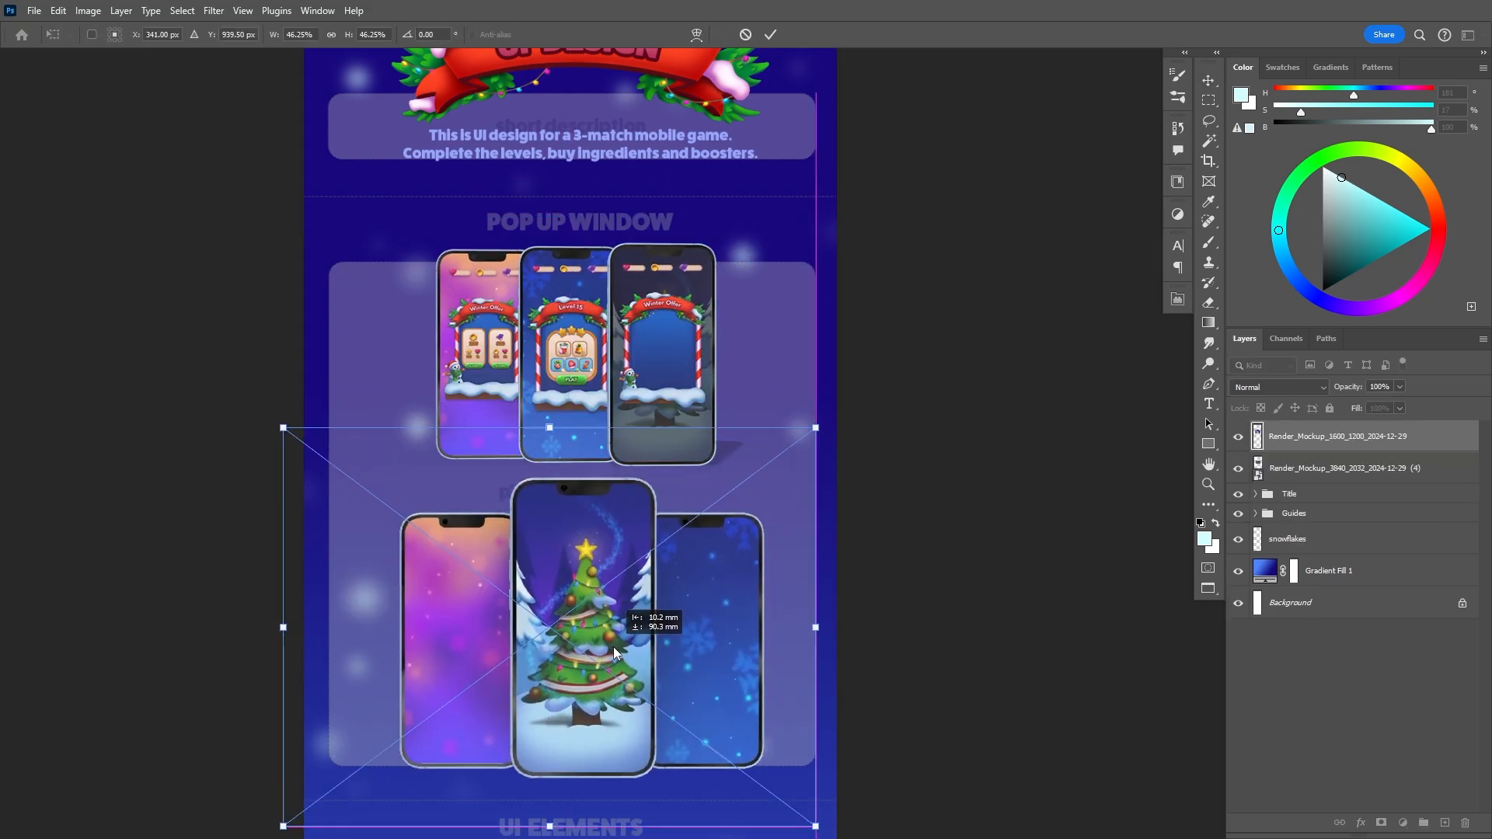
{"action": "left_click_drag", "start_coordinate": [816, 427], "coordinate": [645, 595]}
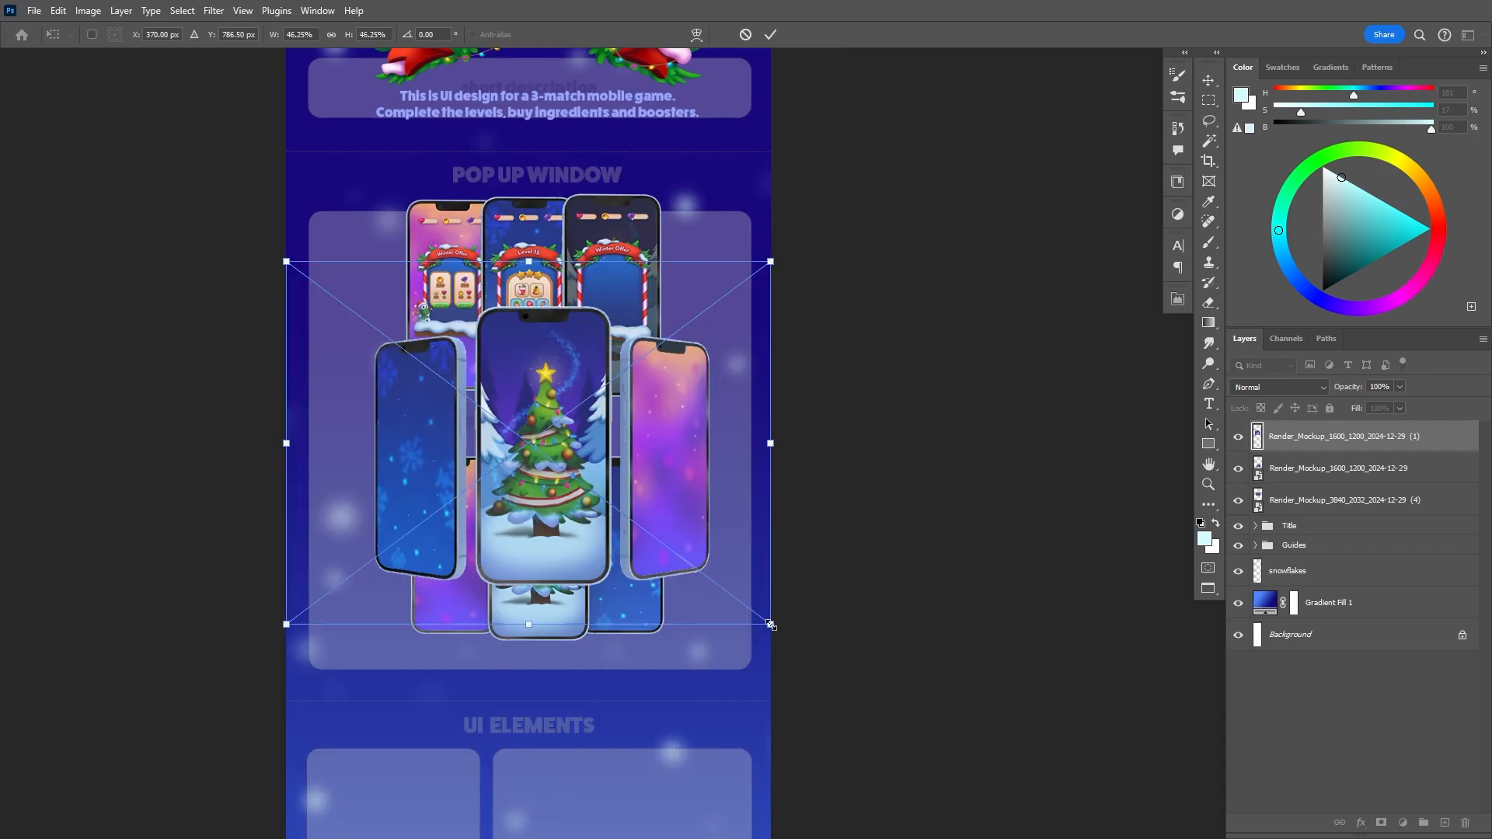
- Scale down the render with angled side phones and move it into the lower half of the phone mockups box
{"action": "left_click_drag", "start_coordinate": [771, 625], "coordinate": [642, 526]}
{"action": "left_click_drag", "start_coordinate": [602, 450], "coordinate": [666, 586]}
{"action": "key", "text": "Return"}
- Hide the front-facing three-phone render and group the mockup layers as "phone mockups"
{"action": "left_click", "coordinate": [1238, 468]}
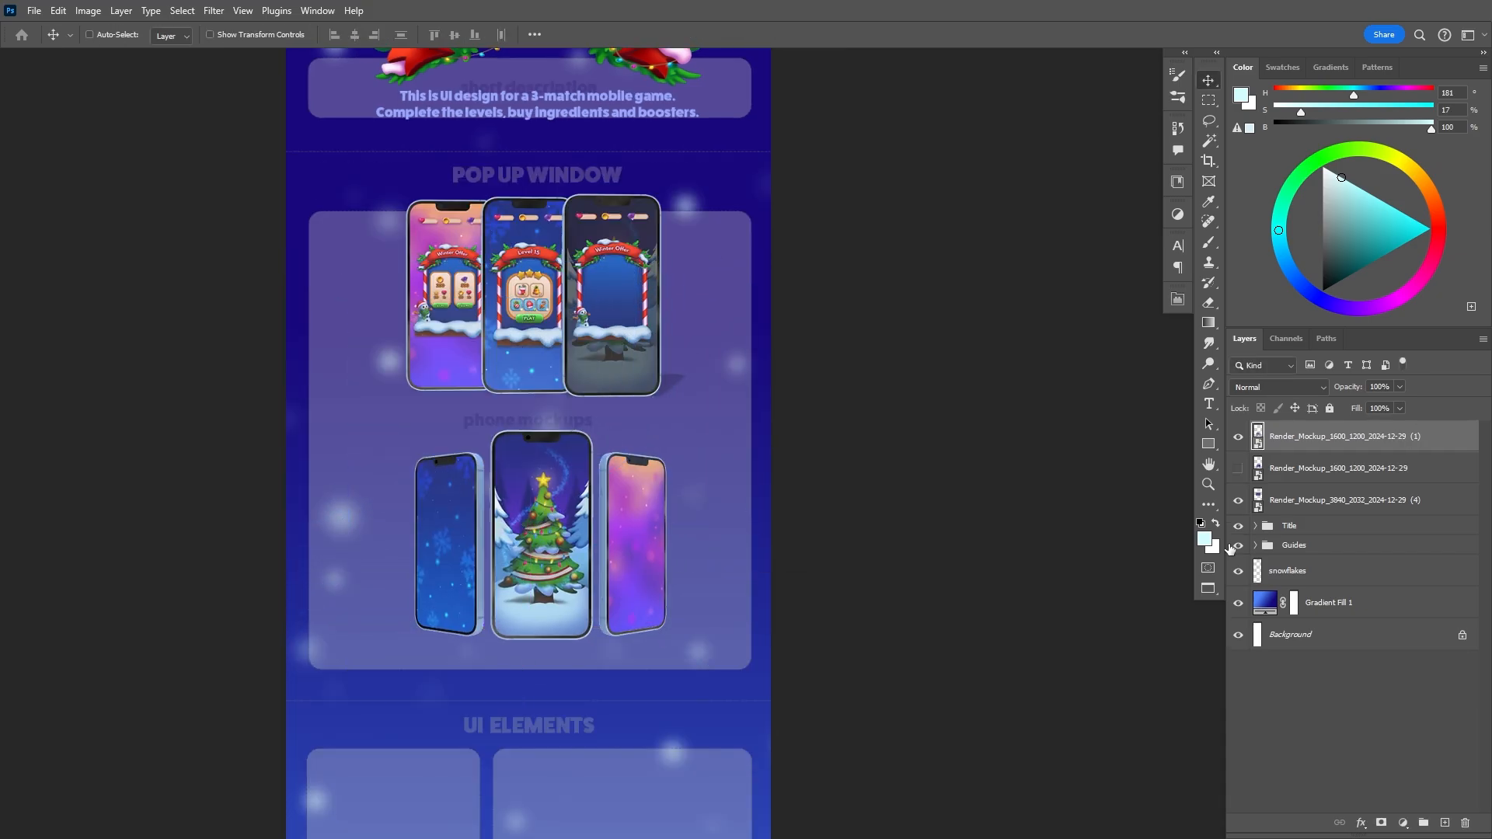
{"action": "left_click", "coordinate": [1238, 546]}
{"action": "scroll", "coordinate": [792, 533], "scroll_direction": "down", "scroll_amount": 2}
{"action": "left_click", "coordinate": [1337, 501]}
{"action": "left_click_drag", "start_coordinate": [866, 541], "coordinate": [873, 531]}
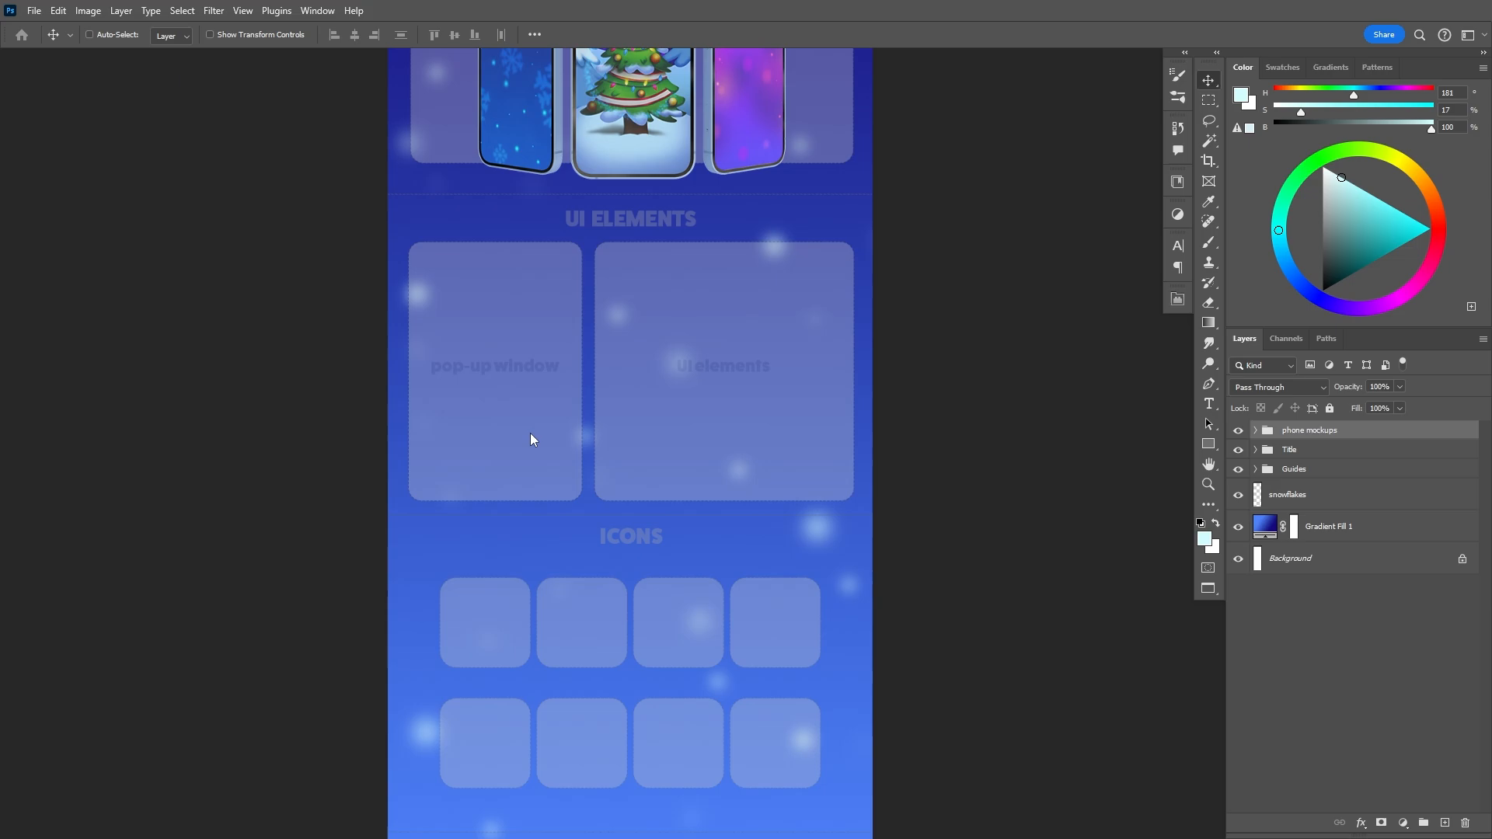
- Place the candy-cane window frame with the snowman and scale it to fit the pop-up window box
{"action": "left_click_drag", "start_coordinate": [533, 437], "coordinate": [685, 547]}
{"action": "scroll", "coordinate": [685, 546], "scroll_direction": "down", "scroll_amount": 3}
{"action": "left_click_drag", "start_coordinate": [813, 180], "coordinate": [720, 345]}
{"action": "scroll", "coordinate": [536, 428], "scroll_direction": "up", "scroll_amount": 4}
{"action": "left_click_drag", "start_coordinate": [704, 596], "coordinate": [625, 489]}
{"action": "scroll", "coordinate": [571, 505], "scroll_direction": "up", "scroll_amount": 4}
{"action": "left_click_drag", "start_coordinate": [713, 657], "coordinate": [705, 642]}
- Place the UI element files for the boxes, buttons, heart, diamond, coin and star as separate layers
{"action": "left_click_drag", "start_coordinate": [609, 503], "coordinate": [610, 499]}
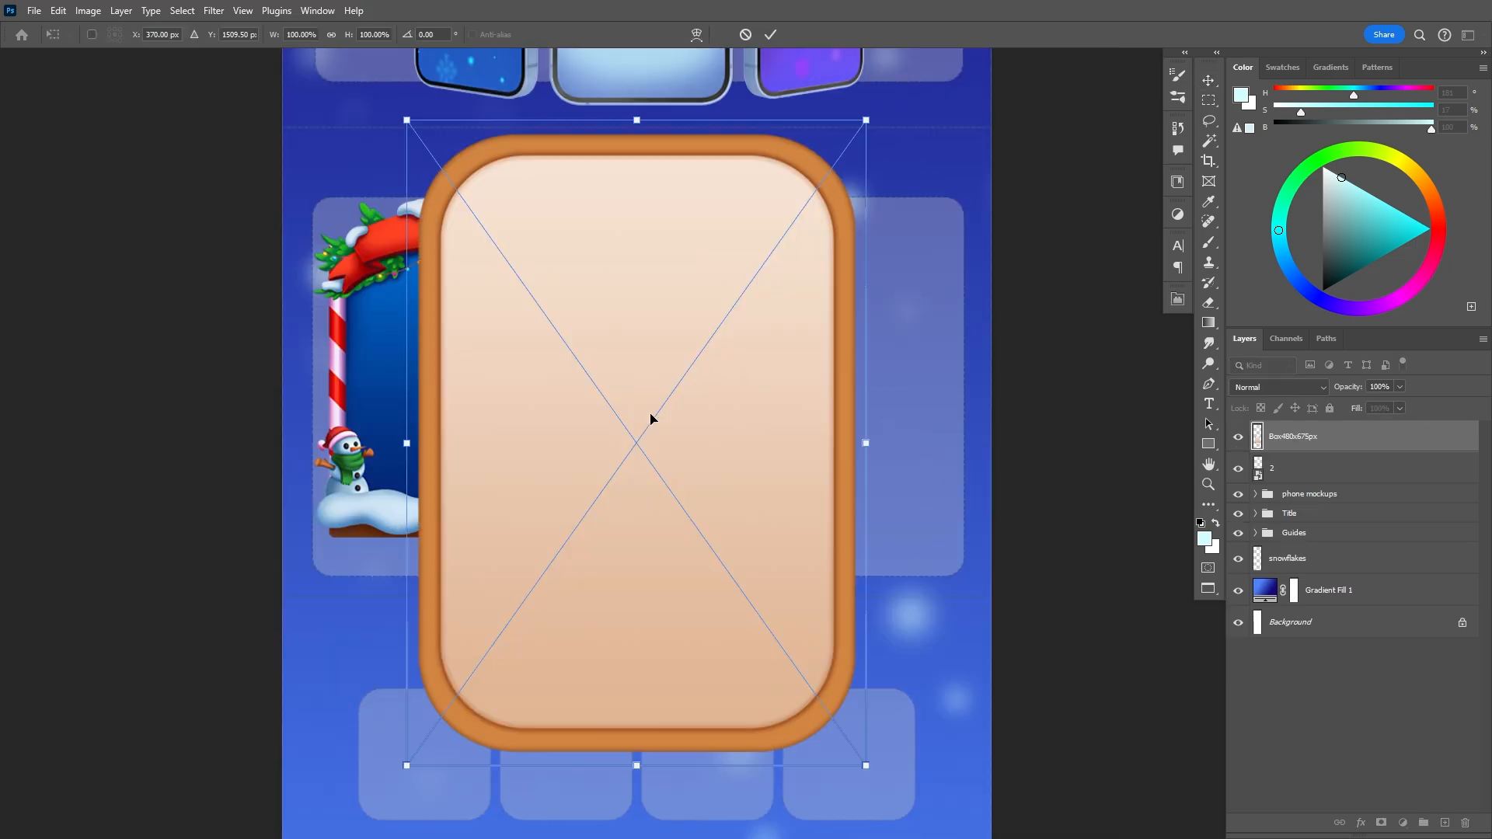
{"action": "key", "text": "Return"}
{"action": "key", "text": "Return"}
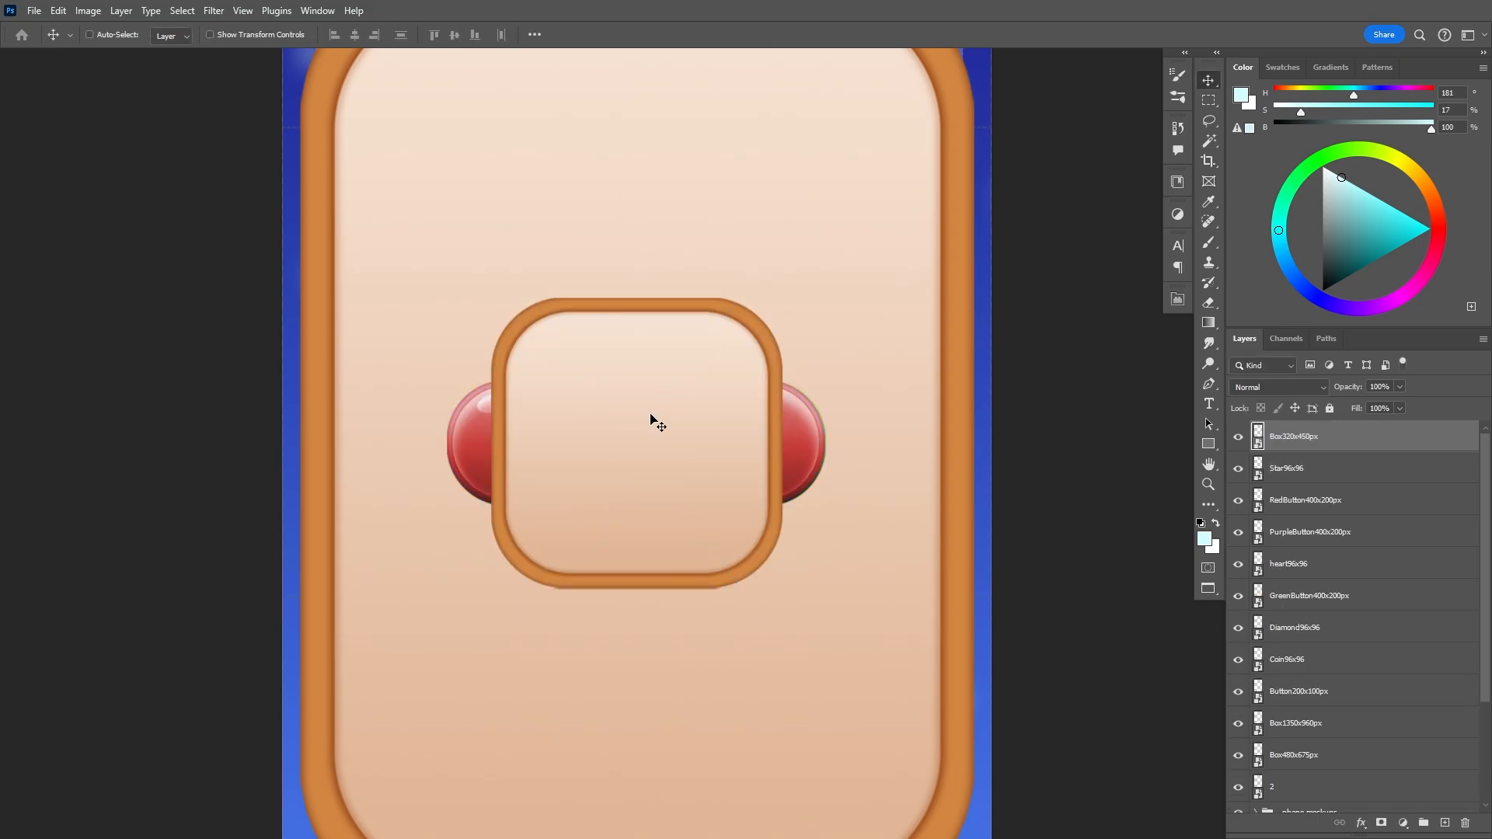
- Scale the placed elements to about 25%, group them as "UI elements" and keep only the frame and three boxes visible
{"action": "scroll", "coordinate": [658, 424], "scroll_direction": "down", "scroll_amount": 3}
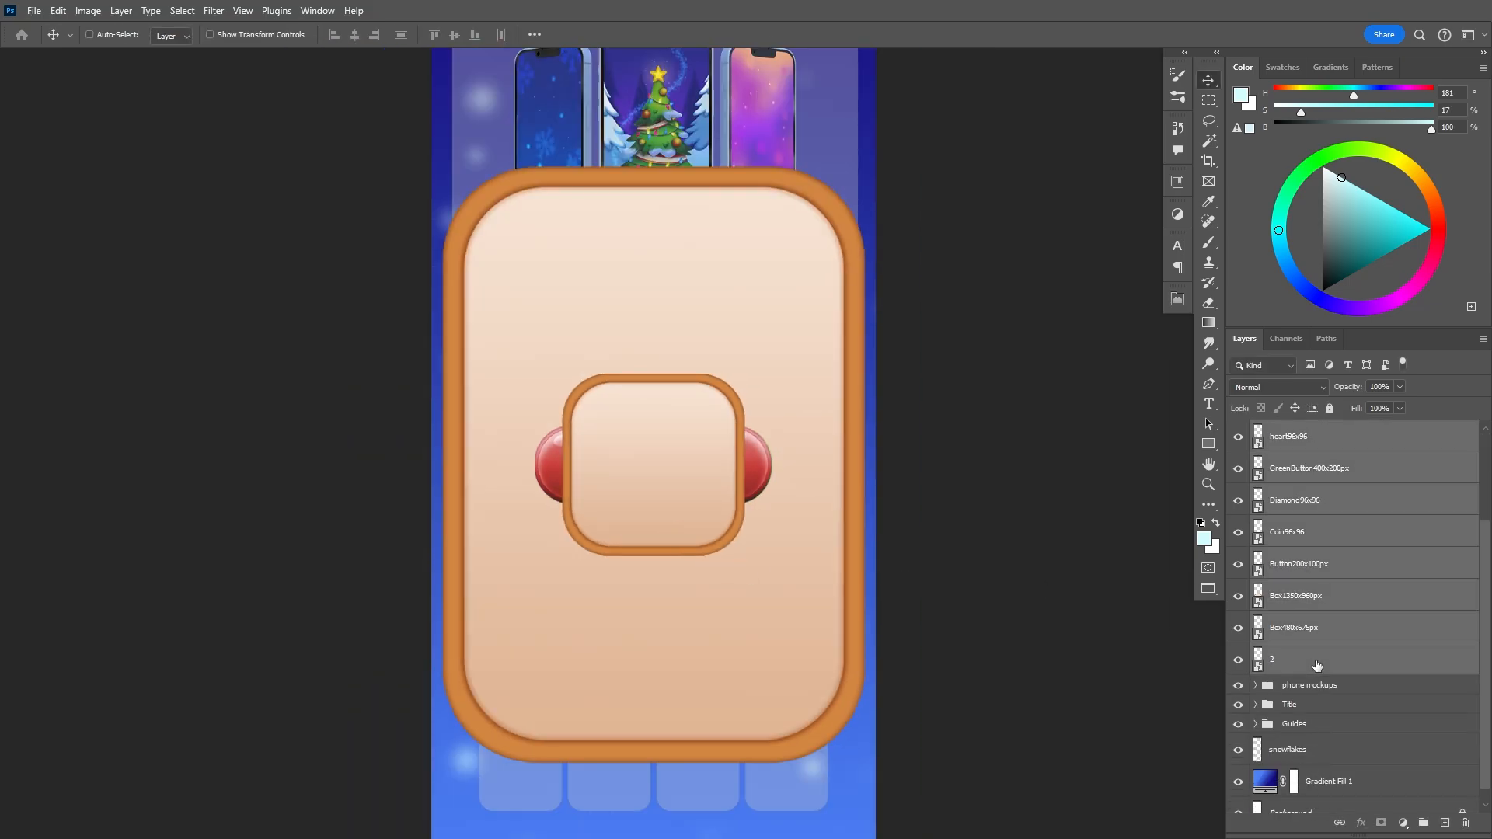
{"action": "key", "text": "ctrl+t"}
{"action": "left_click_drag", "start_coordinate": [878, 738], "coordinate": [729, 538]}
{"action": "scroll", "coordinate": [769, 490], "scroll_direction": "up", "scroll_amount": 3}
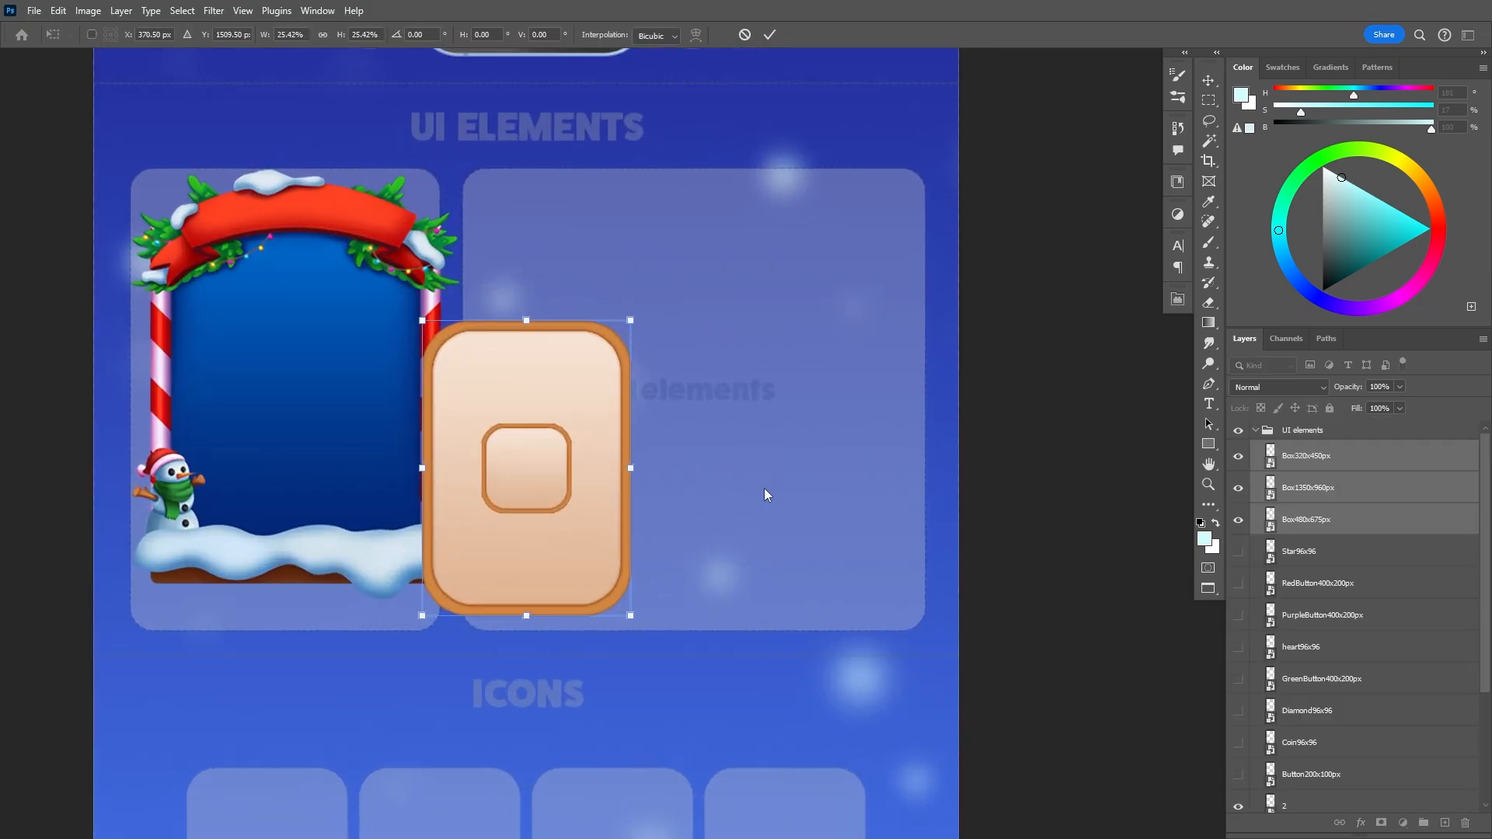
{"action": "key", "text": "alt+space"}
{"action": "key", "text": "Escape"}
{"action": "key", "text": "Return"}
- Pull the three stacked box layers apart by moving each one into the UI elements area
{"action": "left_click", "coordinate": [1306, 456]}
{"action": "left_click_drag", "start_coordinate": [808, 455], "coordinate": [1059, 502]}
{"action": "left_click", "coordinate": [1306, 488]}
{"action": "left_click_drag", "start_coordinate": [806, 457], "coordinate": [1084, 421]}
{"action": "left_click", "coordinate": [1306, 519]}
{"action": "left_click_drag", "start_coordinate": [732, 380], "coordinate": [1005, 156]}
- Line up the large, medium and small boxes in a row along the upper edge of the UI elements area
{"action": "left_click", "coordinate": [1302, 492]}
{"action": "left_click_drag", "start_coordinate": [810, 431], "coordinate": [583, 390]}
{"action": "left_click_drag", "start_coordinate": [840, 330], "coordinate": [770, 292]}
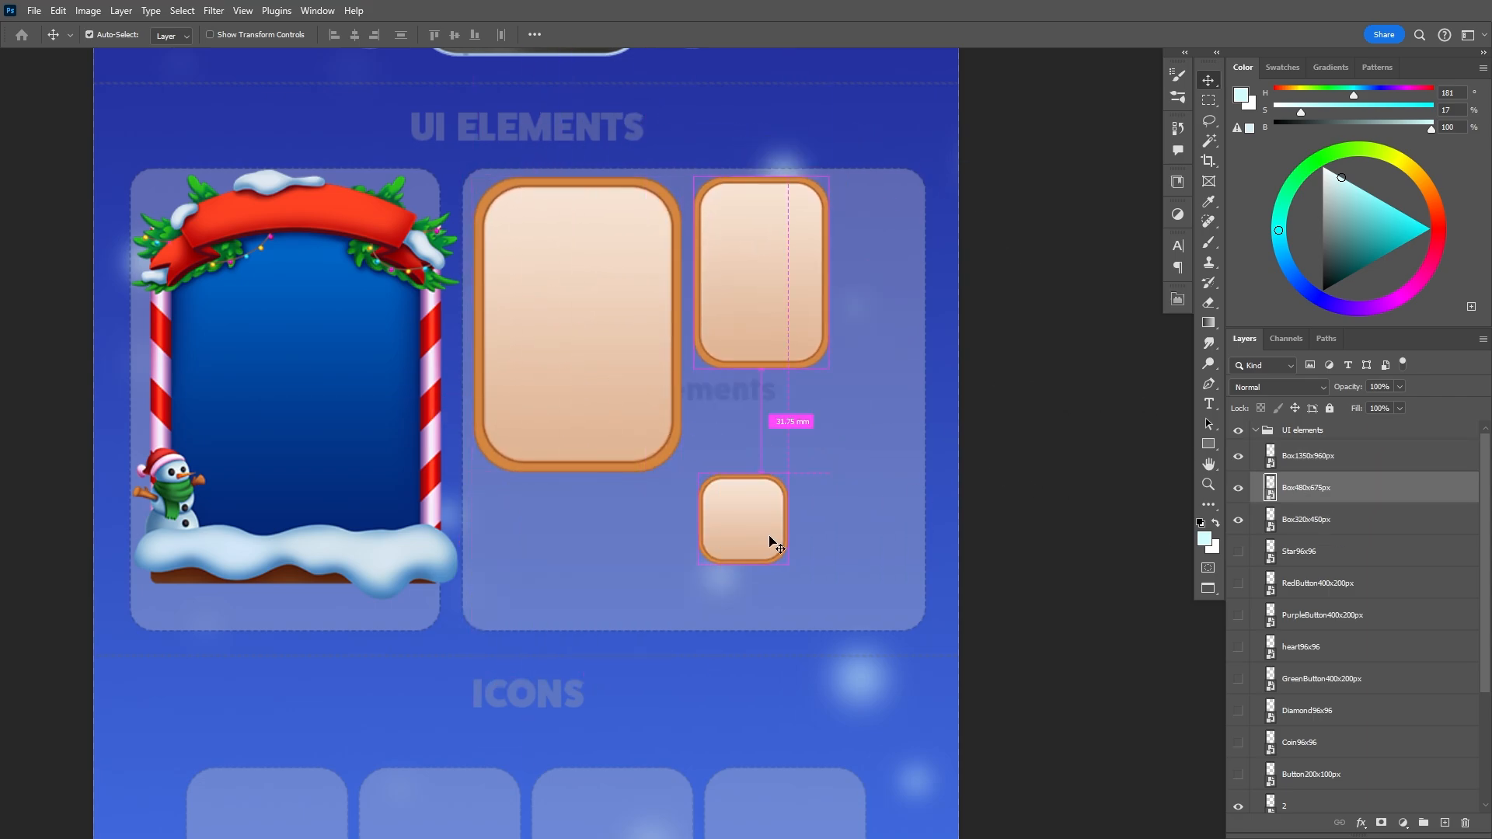
{"action": "left_click_drag", "start_coordinate": [771, 541], "coordinate": [853, 255]}
{"action": "left_click_drag", "start_coordinate": [755, 287], "coordinate": [751, 284]}
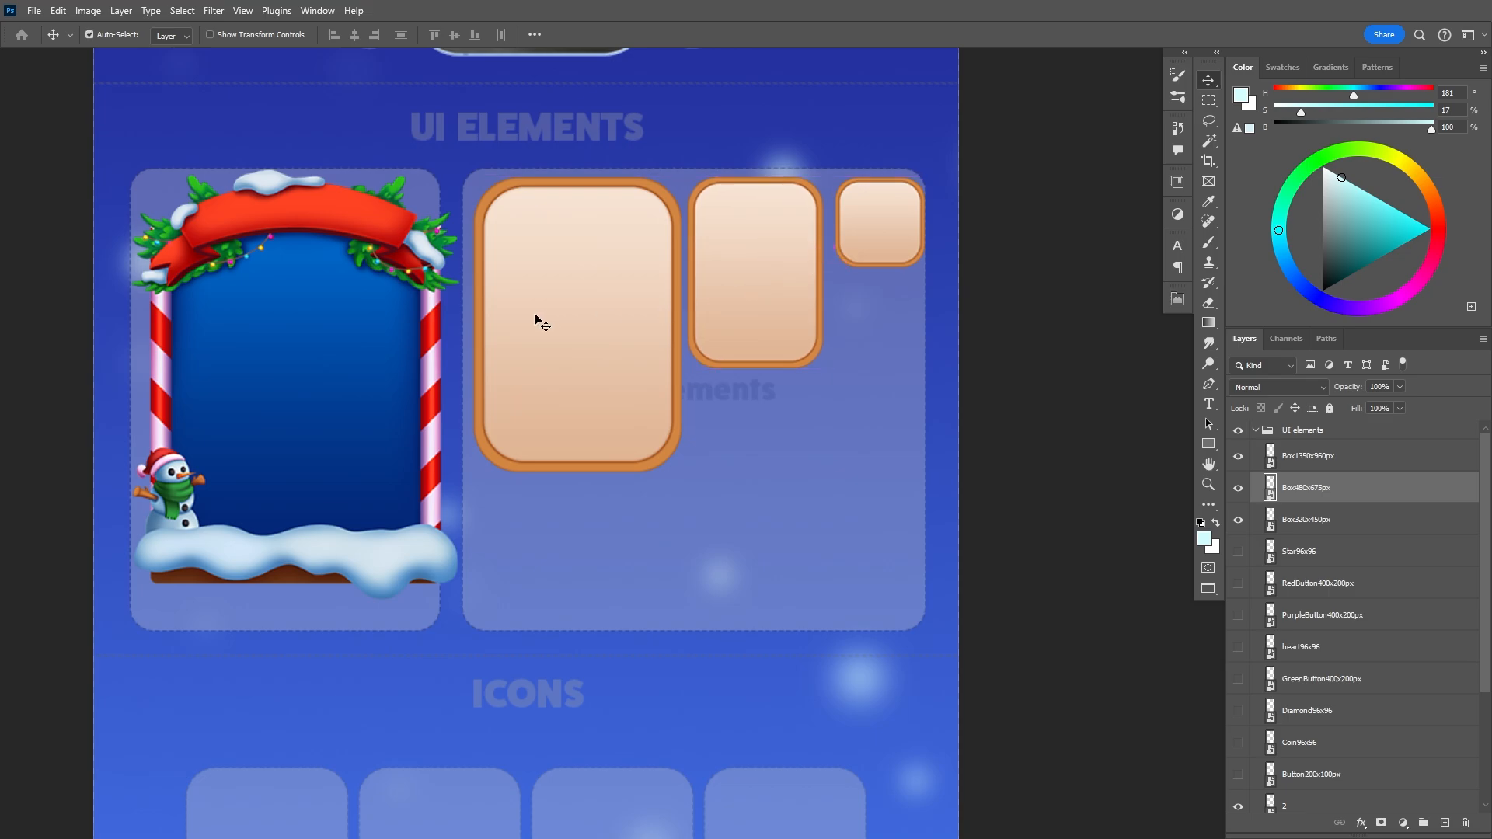
- Even out the gaps between the three boxes and nudge the whole row to centre it in the UI elements area
{"action": "left_click_drag", "start_coordinate": [535, 315], "coordinate": [530, 316]}
{"action": "left_click", "coordinate": [759, 302], "text": "ctrl"}
{"action": "left_click_drag", "start_coordinate": [775, 290], "coordinate": [772, 292]}
{"action": "left_click_drag", "start_coordinate": [897, 233], "coordinate": [888, 235]}
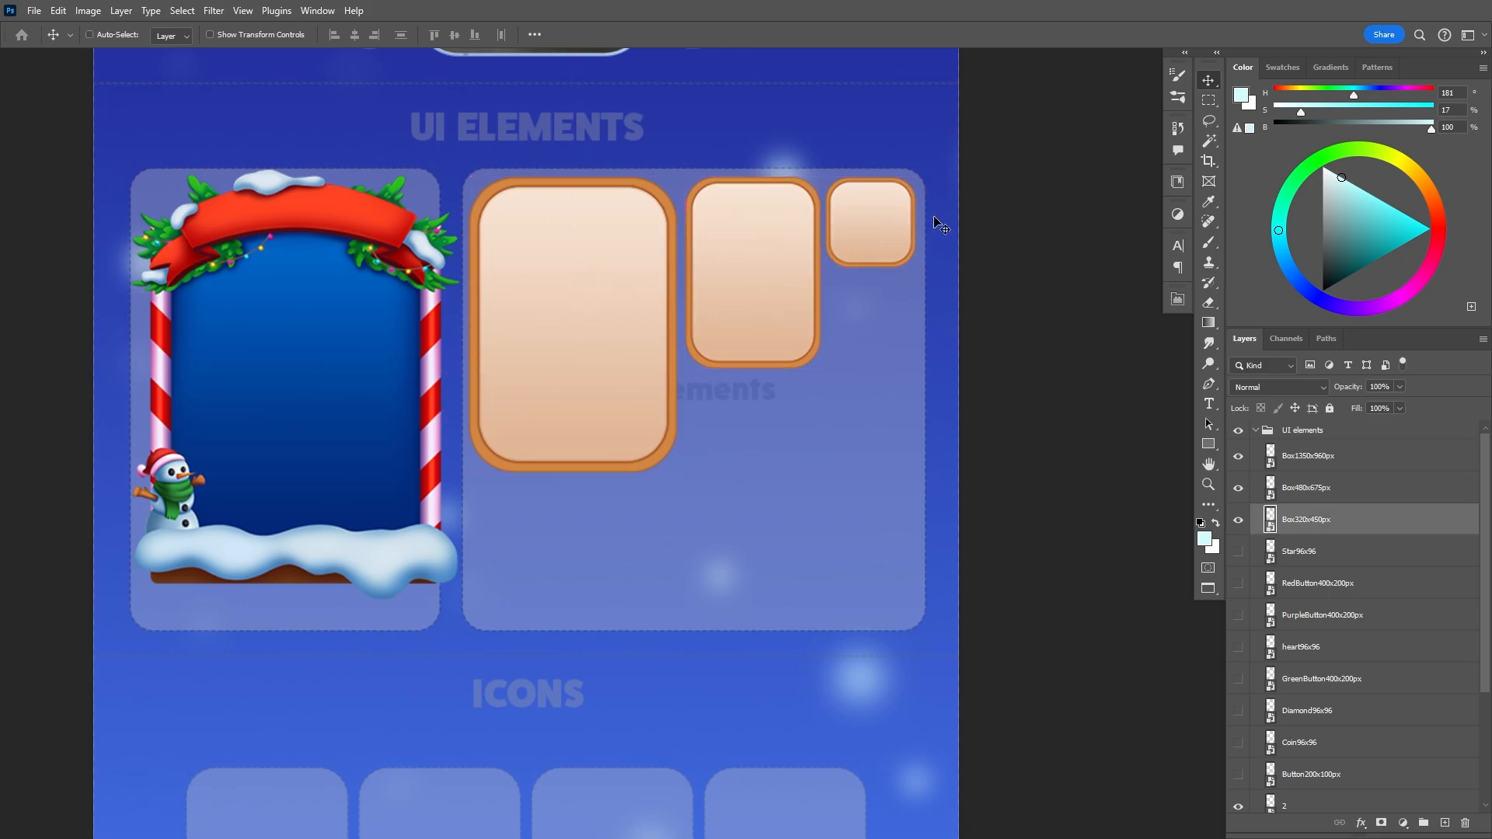
{"action": "left_click", "coordinate": [1329, 464], "text": "shift"}
{"action": "left_click_drag", "start_coordinate": [984, 440], "coordinate": [988, 440]}
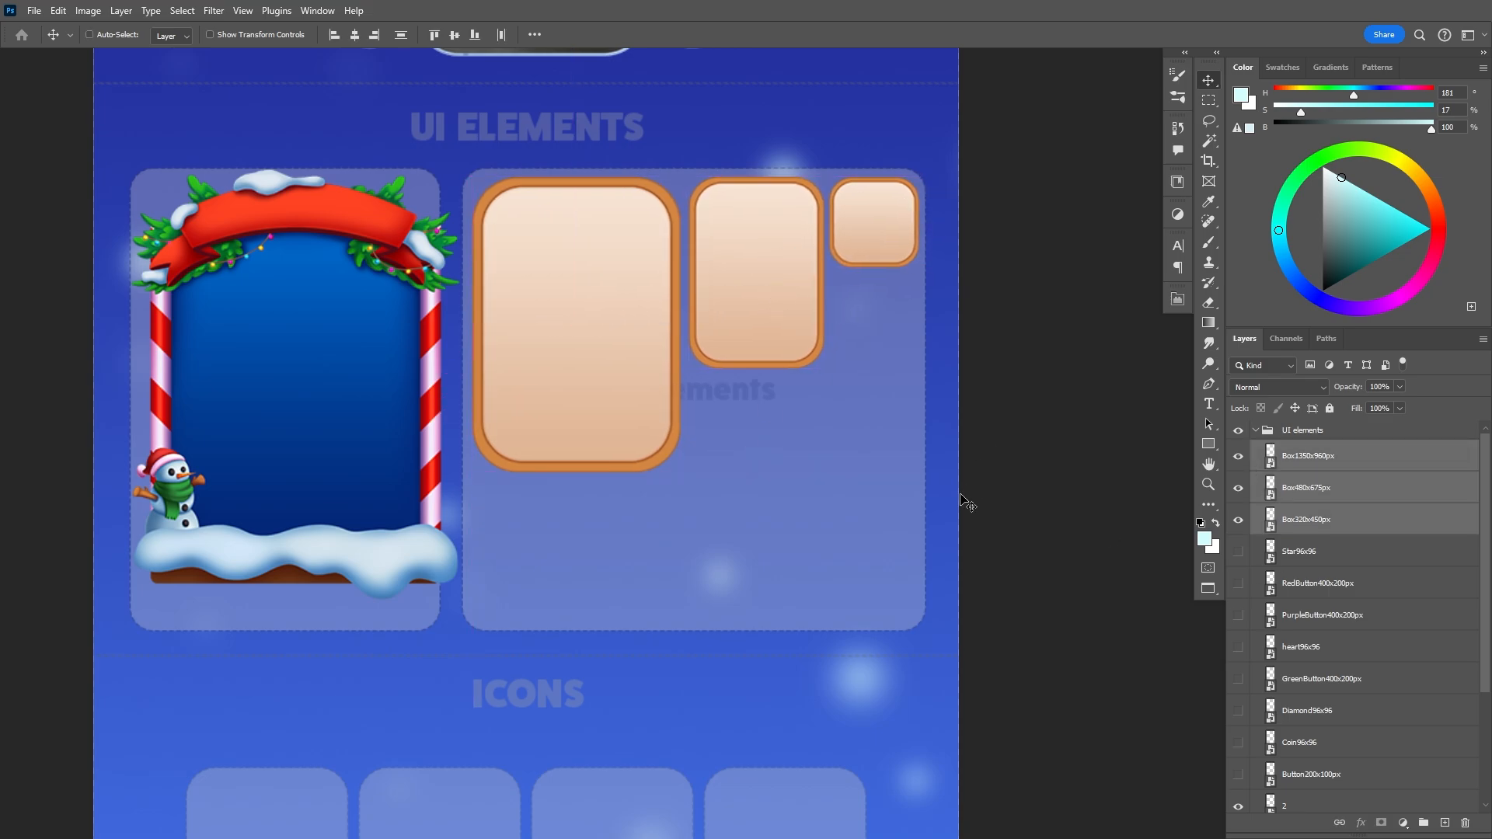
- Show the star, heart, diamond and coin layers and scale them down together to about half size
{"action": "left_click", "coordinate": [1239, 551]}
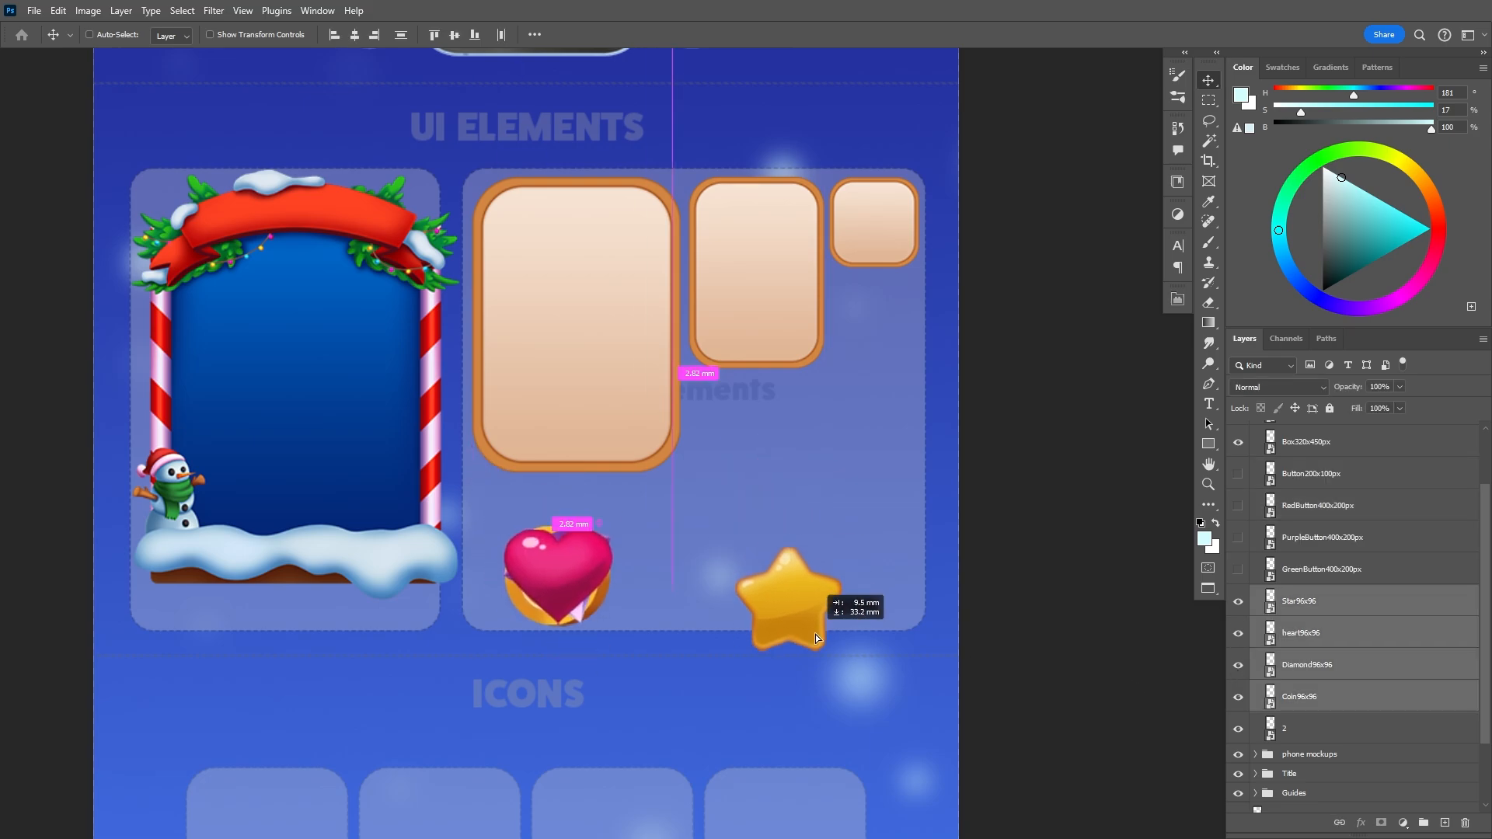
{"action": "left_click_drag", "start_coordinate": [790, 599], "coordinate": [711, 576]}
{"action": "key", "text": "ctrl+t"}
{"action": "left_click_drag", "start_coordinate": [604, 613], "coordinate": [563, 562]}
{"action": "key", "text": "Return"}
- Separate the stacked star, heart, diamond and coin by moving each one below the medium and small boxes
{"action": "left_click_drag", "start_coordinate": [751, 583], "coordinate": [925, 559]}
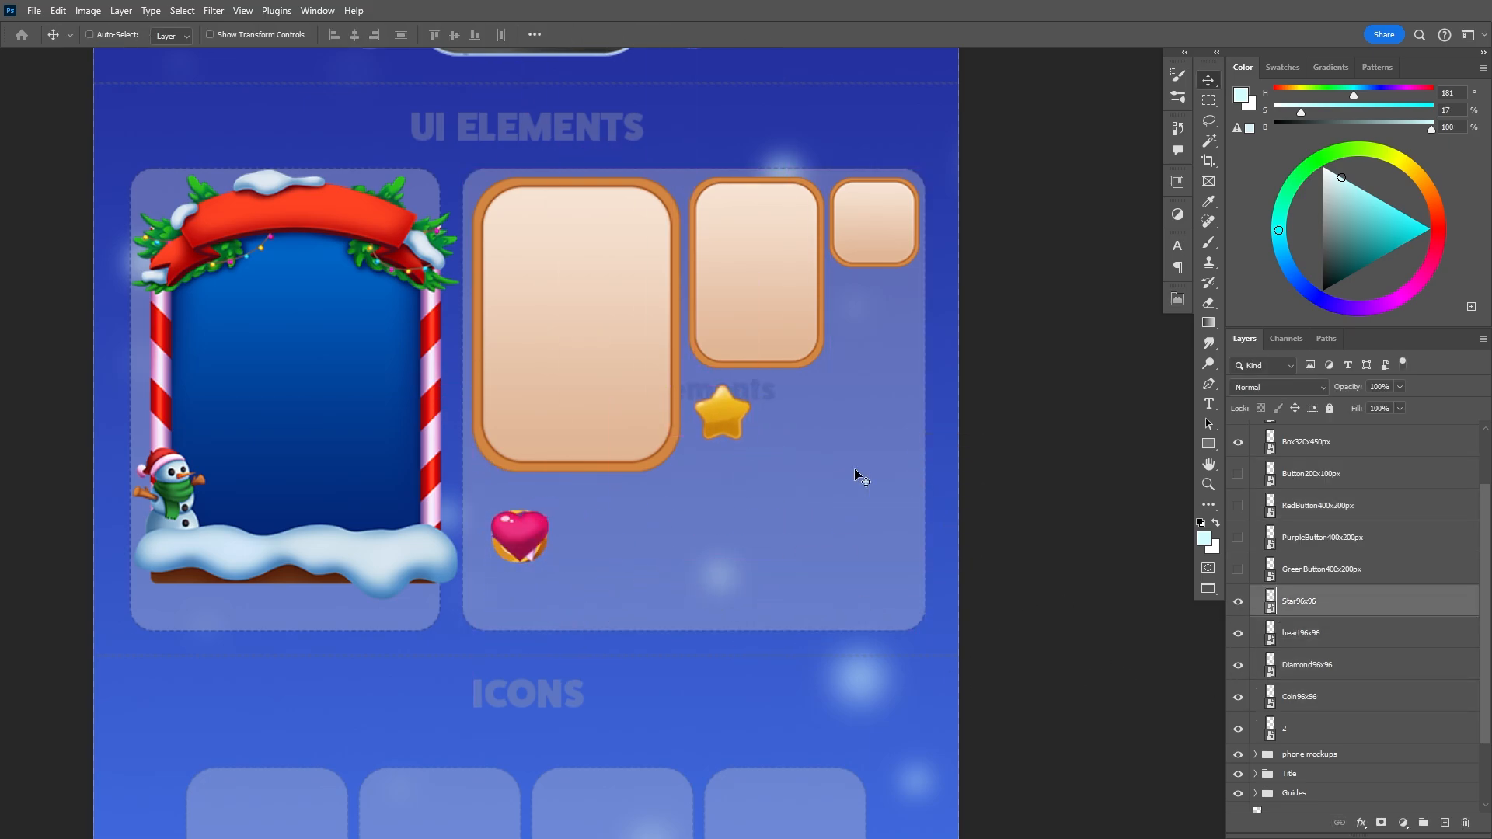
{"action": "left_click_drag", "start_coordinate": [520, 534], "coordinate": [791, 415]}
{"action": "left_click", "coordinate": [504, 562], "text": "ctrl"}
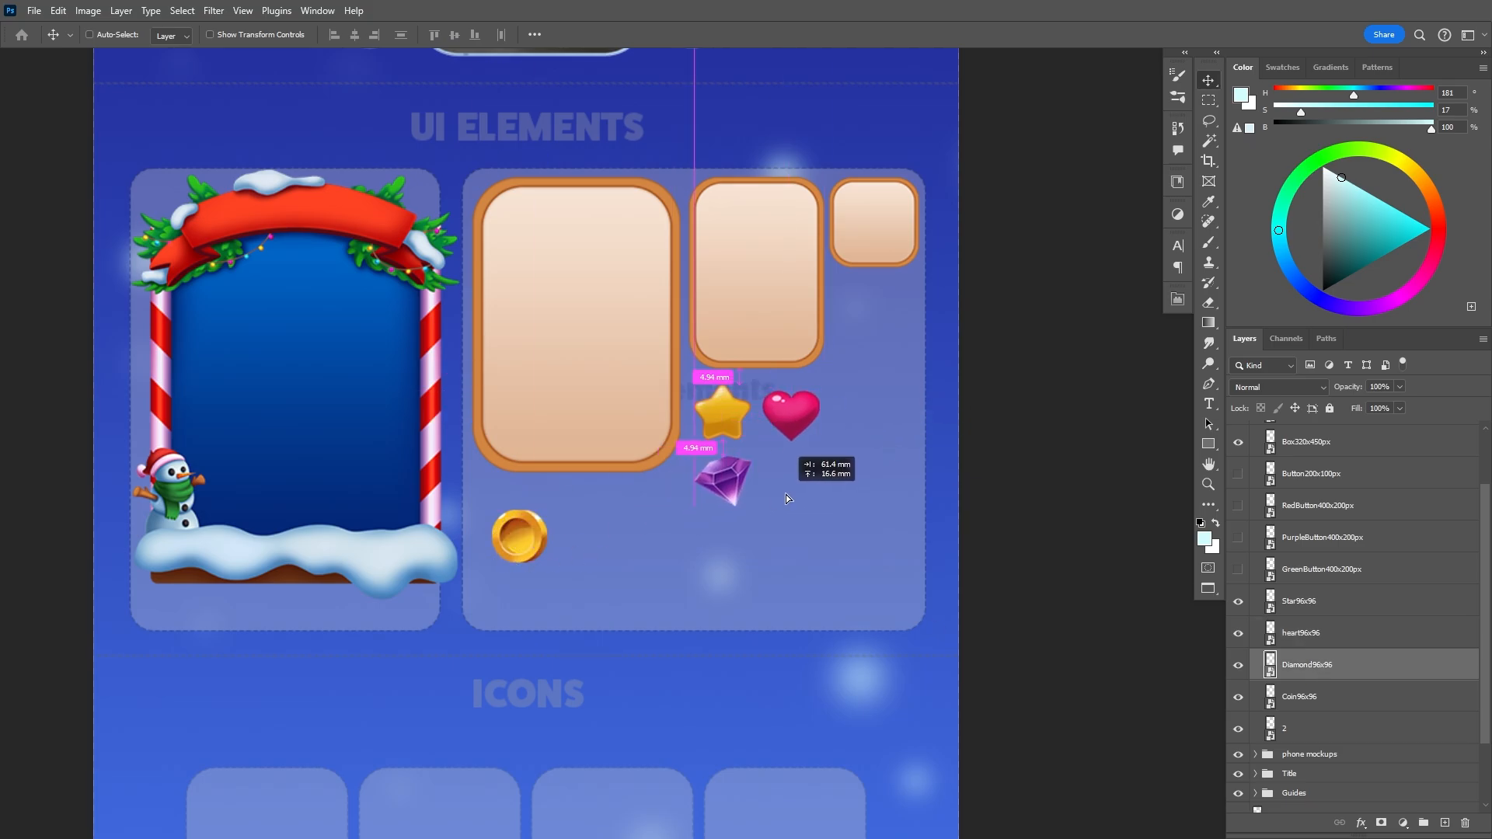
{"action": "left_click", "coordinate": [1342, 693]}
{"action": "left_click_drag", "start_coordinate": [614, 564], "coordinate": [796, 483]}
- Scale the star, heart, diamond and coin down slightly and line them up in one row under the medium box
{"action": "left_click", "coordinate": [1299, 611], "text": "shift"}
{"action": "key", "text": "ctrl+t"}
{"action": "left_click_drag", "start_coordinate": [772, 463], "coordinate": [780, 456]}
{"action": "scroll", "coordinate": [896, 462], "scroll_direction": "up", "scroll_amount": 1}
{"action": "key", "text": "Return"}
{"action": "left_click", "coordinate": [666, 451], "text": "ctrl"}
{"action": "left_click_drag", "start_coordinate": [650, 551], "coordinate": [799, 478]}
{"action": "left_click", "coordinate": [743, 451], "text": "ctrl"}
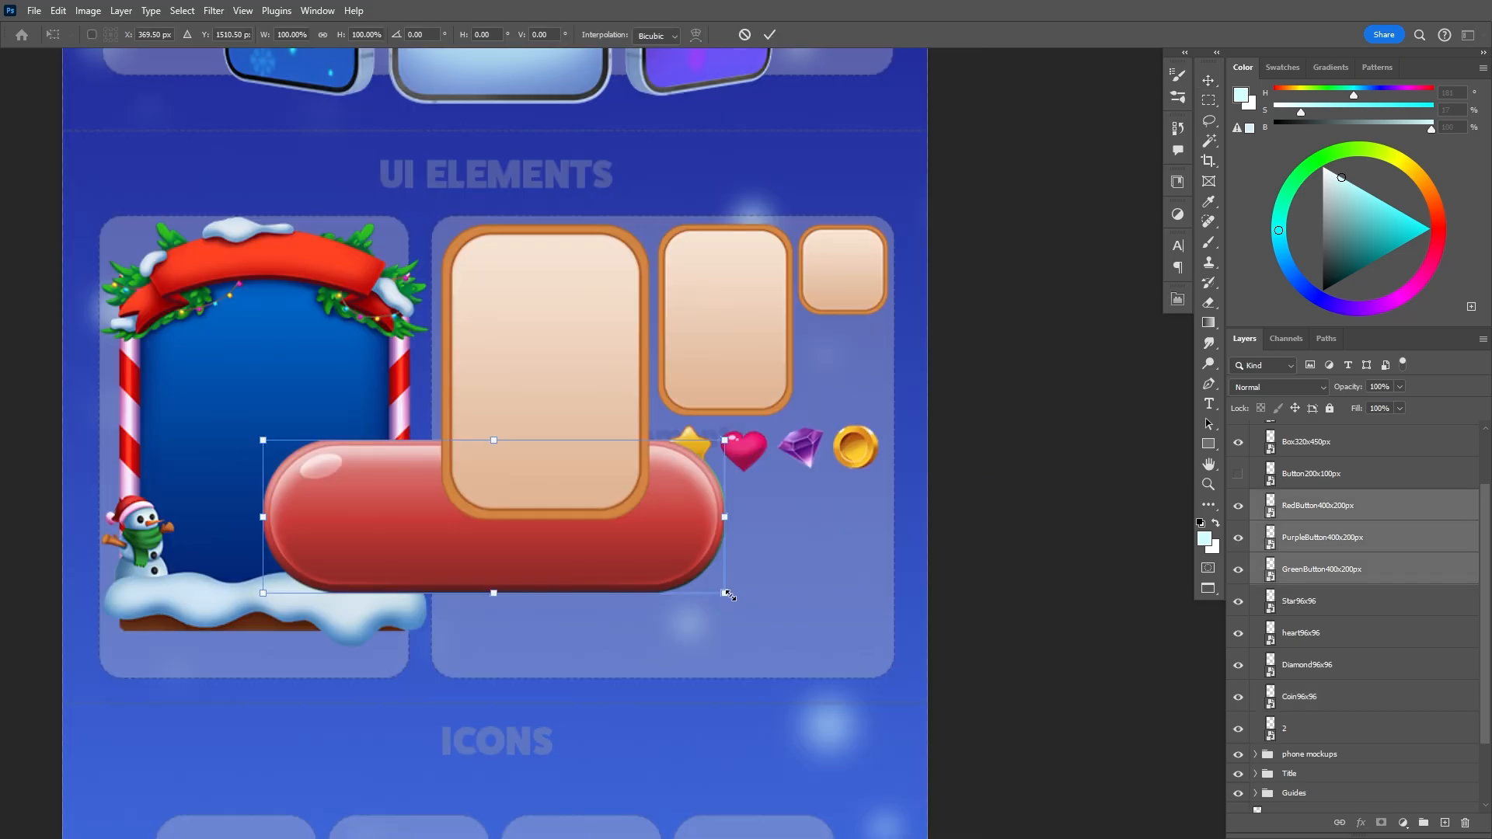
- Scale the red, purple and green buttons to about a third and arrange them below the large box
{"action": "left_click_drag", "start_coordinate": [715, 590], "coordinate": [571, 570]}
{"action": "key", "text": "Return"}
{"action": "left_click", "coordinate": [571, 570], "text": "ctrl"}
{"action": "key", "text": "alt+bracketleft"}
{"action": "key", "text": "alt+bracketleft"}
{"action": "left_click_drag", "start_coordinate": [890, 592], "coordinate": [892, 655]}
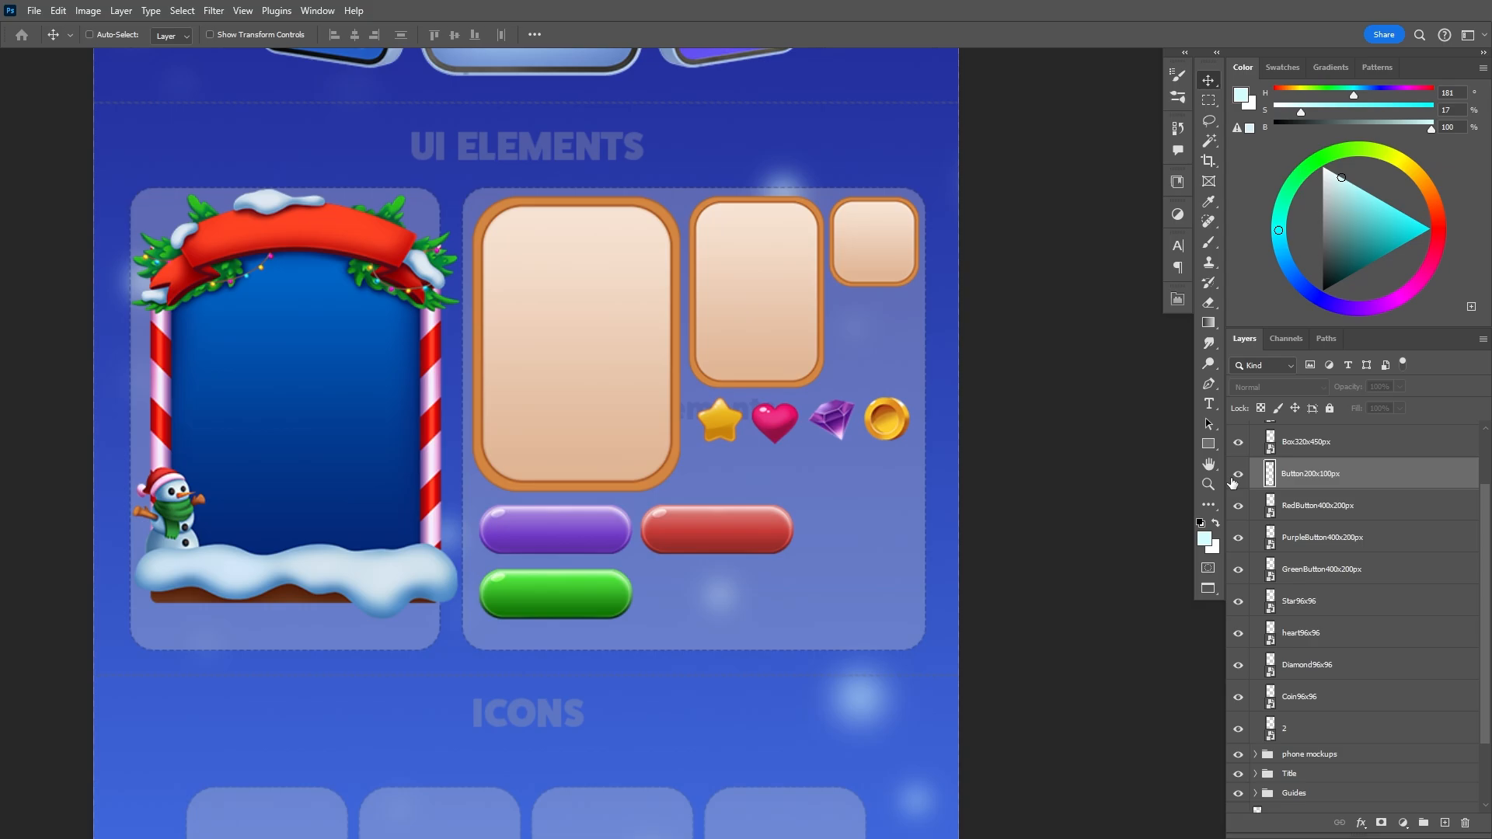
- Place the small beige button beside the green one, beneath the red button, and adjust its size
{"action": "left_click_drag", "start_coordinate": [874, 659], "coordinate": [690, 573]}
{"action": "key", "text": "ctrl+t"}
{"action": "scroll", "coordinate": [756, 620], "scroll_direction": "up", "scroll_amount": 7}
{"action": "key", "text": "Return"}
{"action": "scroll", "coordinate": [721, 596], "scroll_direction": "down", "scroll_amount": 3}
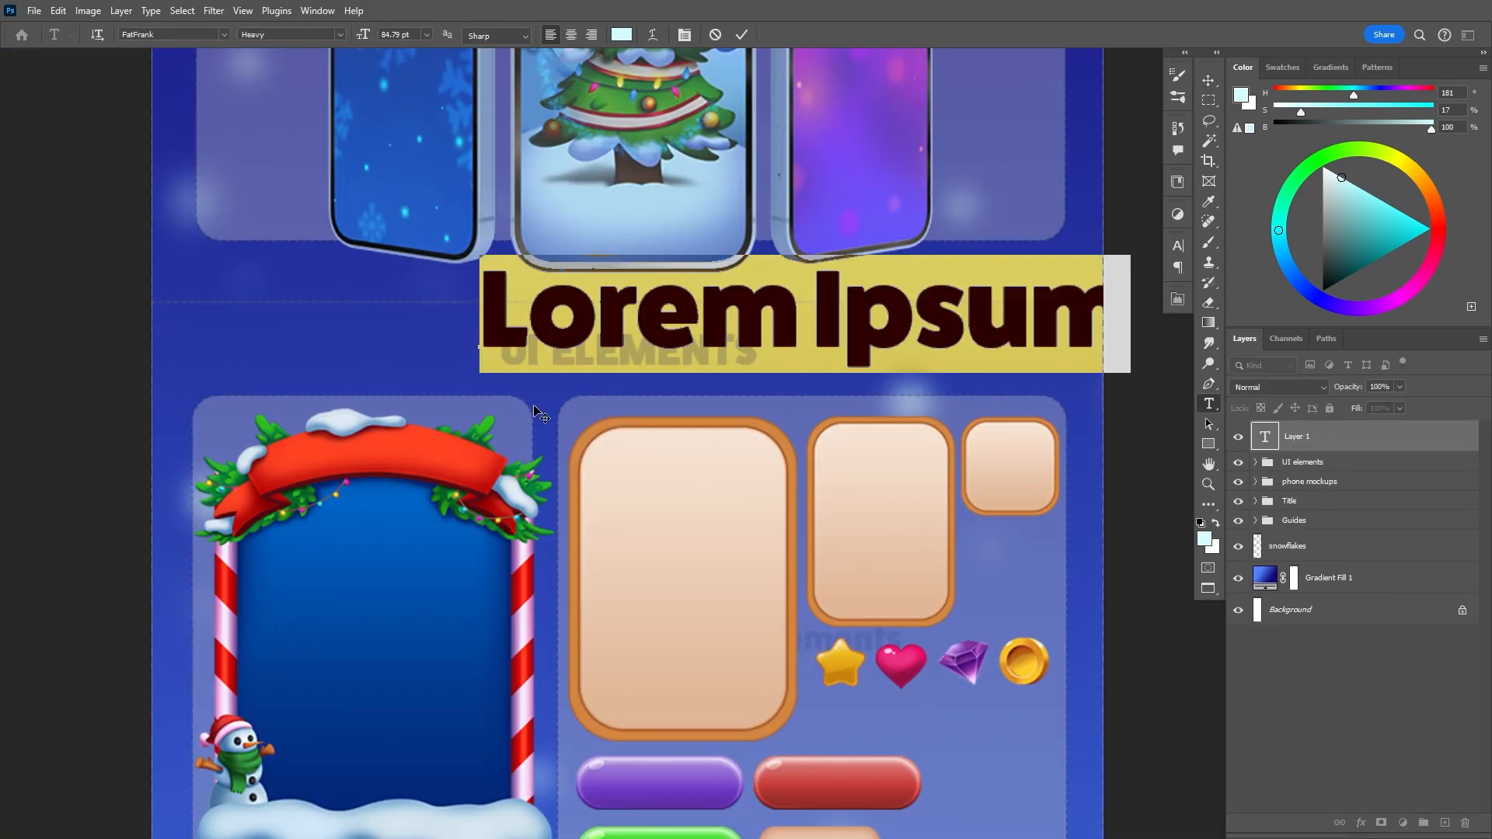
- Enter the heading text "UI ELEMENTS", scale it to about 41.8% and fit it over the matching placeholder heading
{"action": "type", "text": "UI ELEMENTS"}
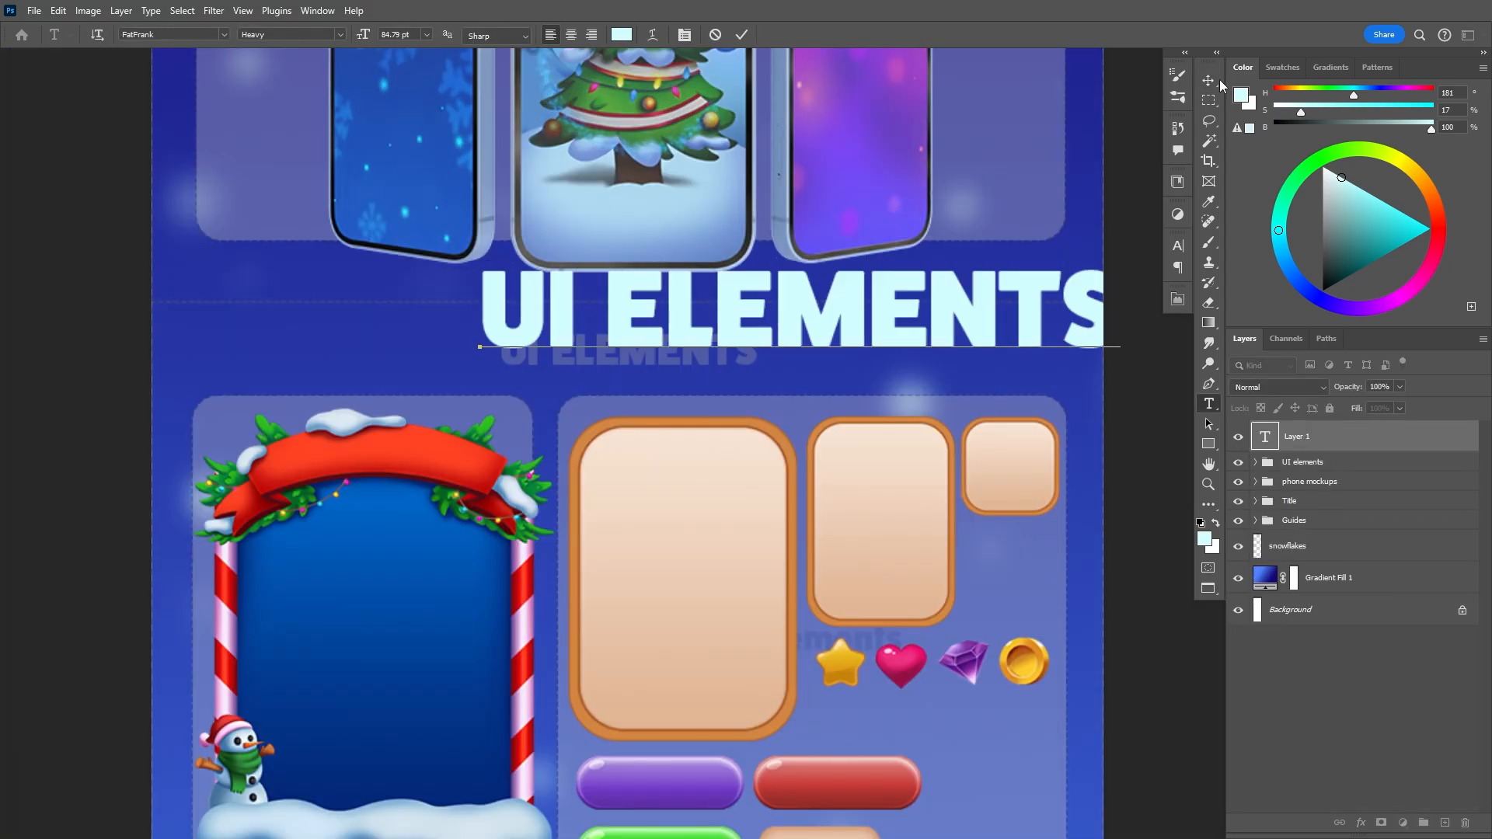
{"action": "left_click", "coordinate": [1208, 81]}
{"action": "left_click_drag", "start_coordinate": [971, 317], "coordinate": [777, 373]}
{"action": "key", "text": "ctrl+t"}
{"action": "left_click_drag", "start_coordinate": [926, 426], "coordinate": [746, 394]}
{"action": "left_click_drag", "start_coordinate": [716, 383], "coordinate": [728, 374]}
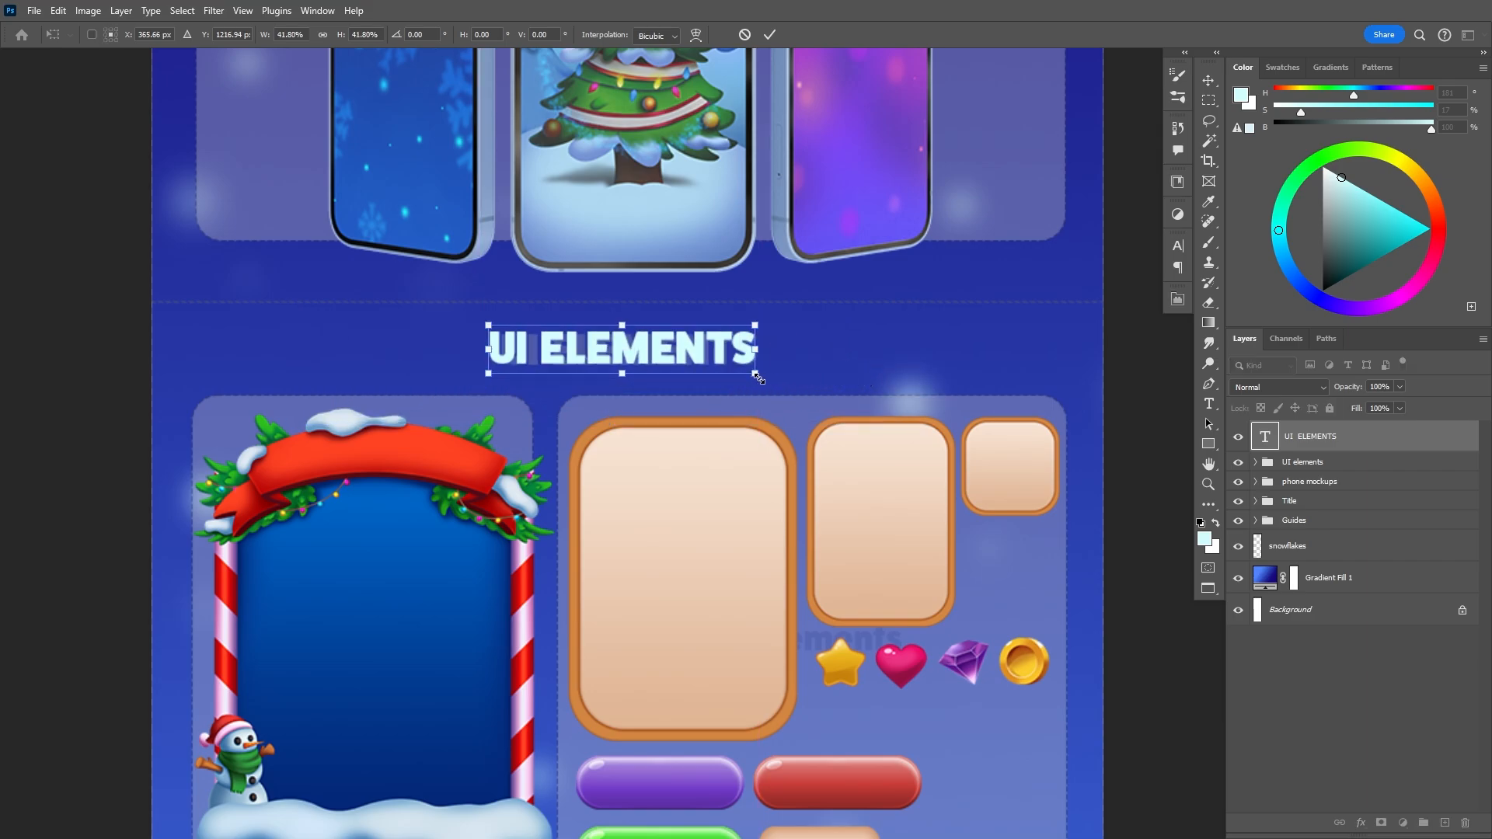
{"action": "key", "text": "Return"}
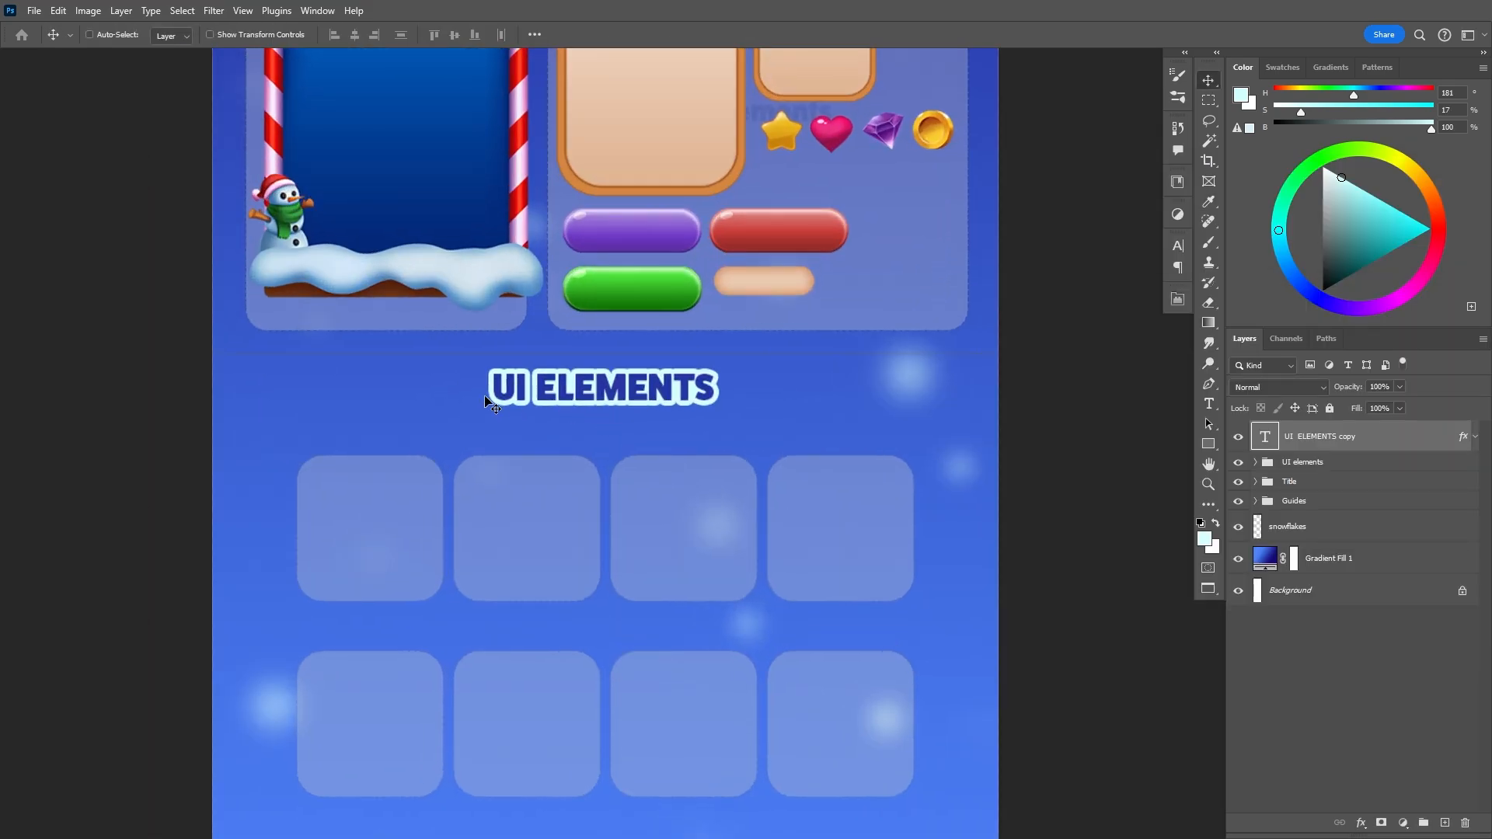
- Change the copied heading's text to "ICONS" and move it onto the placeholder heading above the icon grid
{"action": "key", "text": "Return"}
{"action": "type", "text": "Icons"}
{"action": "key", "text": "BackSpace"}
{"action": "key", "text": "BackSpace"}
{"action": "key", "text": "BackSpace"}
{"action": "key", "text": "BackSpace"}
{"action": "key", "text": "BackSpace"}
{"action": "type", "text": "ICONS"}
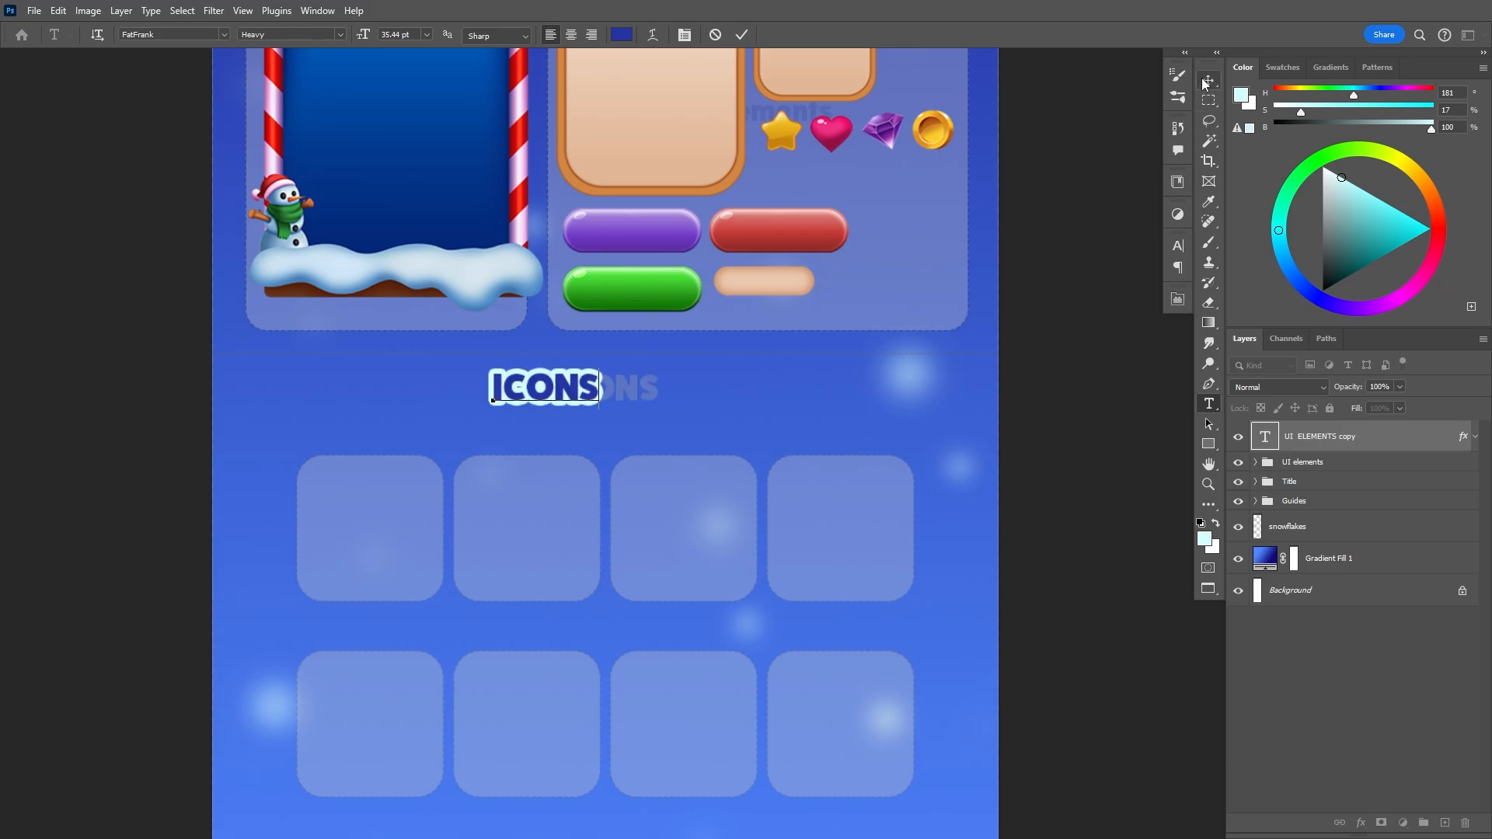
{"action": "left_click", "coordinate": [1209, 81]}
{"action": "left_click_drag", "start_coordinate": [843, 400], "coordinate": [912, 399]}
{"action": "left_click", "coordinate": [760, 396]}
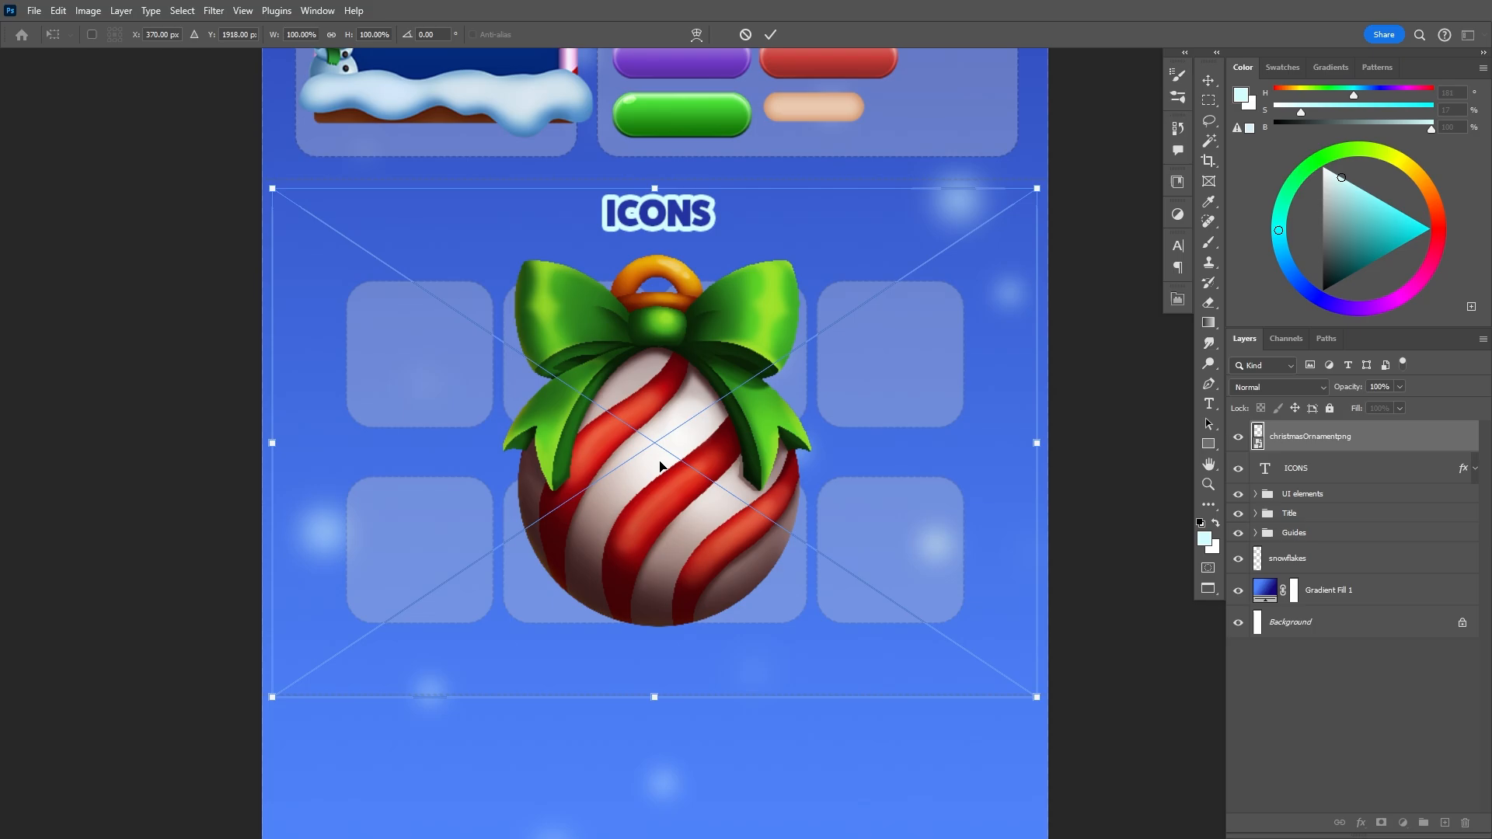
- Place the eight Christmas icon images, from the ornament to the stocking, in the document
{"action": "key", "text": "Return"}
{"action": "key", "text": "Return"}
{"action": "key", "text": "Return"}
{"action": "key", "text": "Return"}
{"action": "key", "text": "Return"}
{"action": "key", "text": "Return"}
{"action": "key", "text": "Return"}
{"action": "key", "text": "Return"}
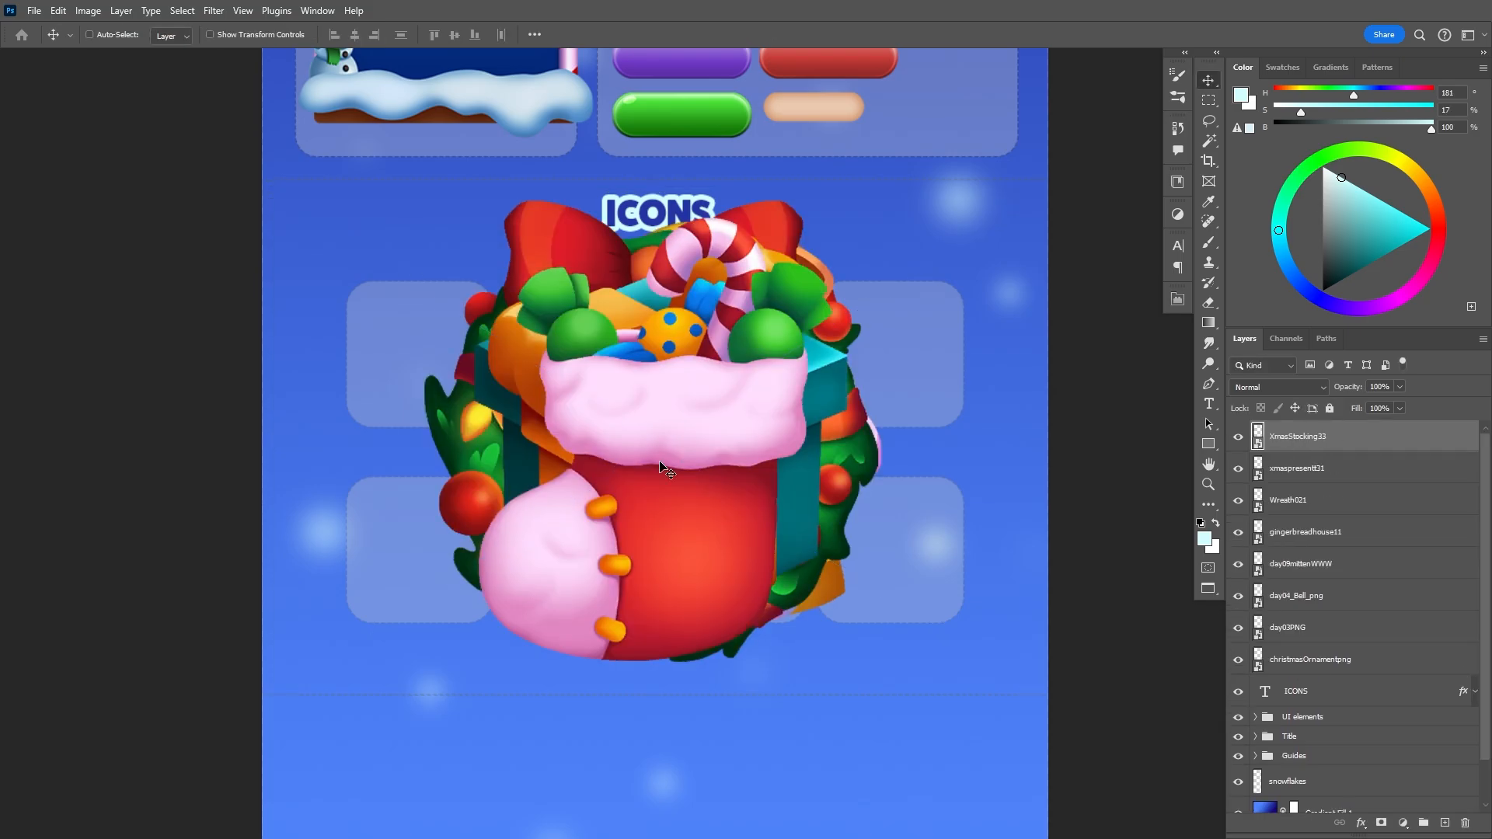
- Group the eight icon layers as "ICONS", scale the group to about a third and move it below the icon grid
{"action": "left_click", "coordinate": [1326, 660], "text": "shift"}
{"action": "key", "text": "ctrl+g"}
{"action": "key", "text": "ctrl+t"}
{"action": "left_click_drag", "start_coordinate": [881, 661], "coordinate": [589, 374]}
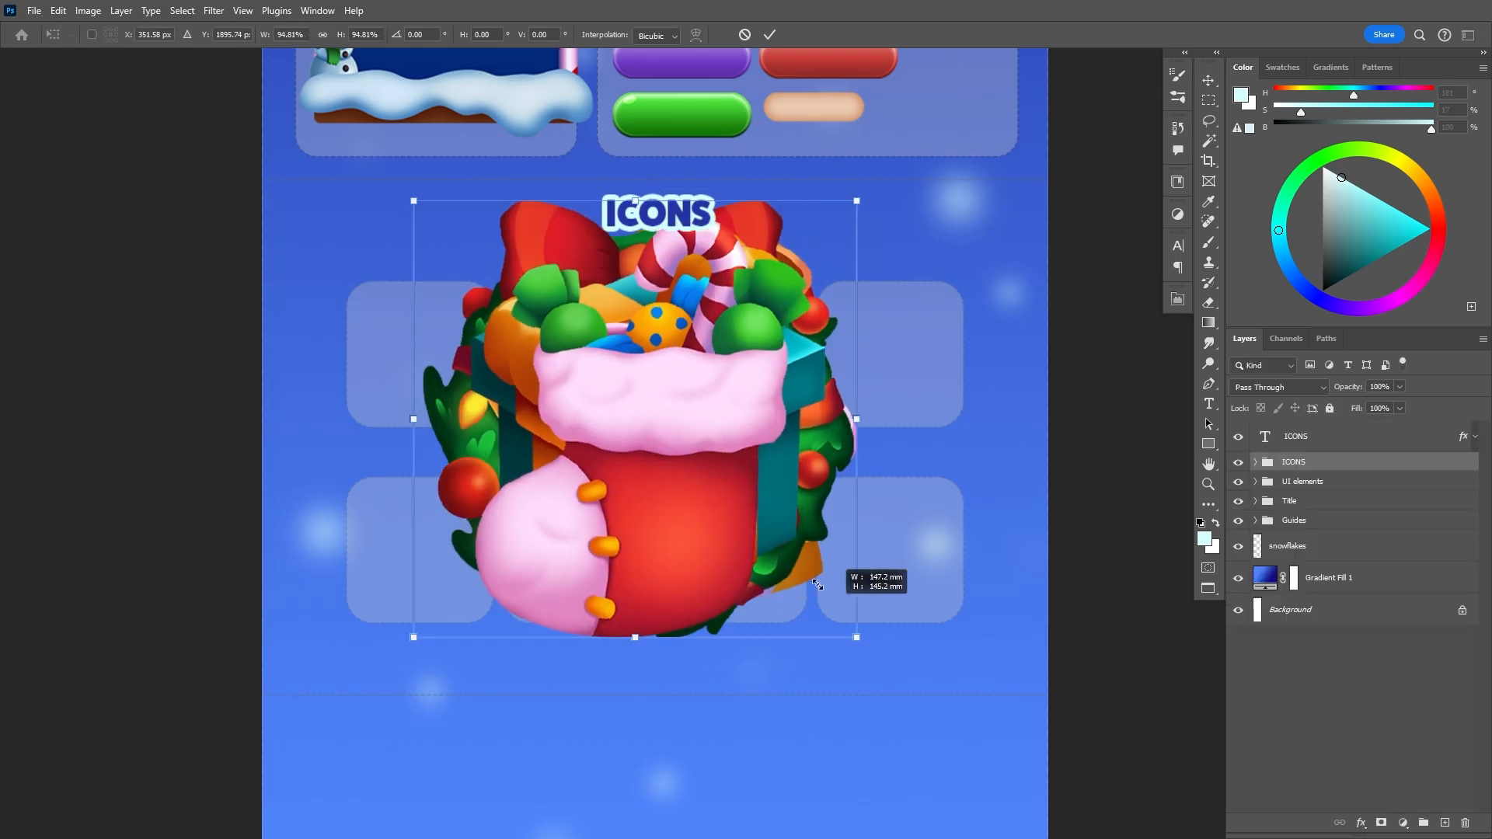
{"action": "left_click_drag", "start_coordinate": [528, 299], "coordinate": [445, 572]}
{"action": "left_click_drag", "start_coordinate": [504, 649], "coordinate": [486, 630]}
{"action": "key", "text": "Return"}
{"action": "left_click_drag", "start_coordinate": [422, 550], "coordinate": [638, 713]}
- Move the present into the grid's first upper cell and the wreath, gingerbread house and stocking into the first three lower cells
{"action": "left_click", "coordinate": [1256, 463]}
{"action": "left_click", "coordinate": [1312, 488]}
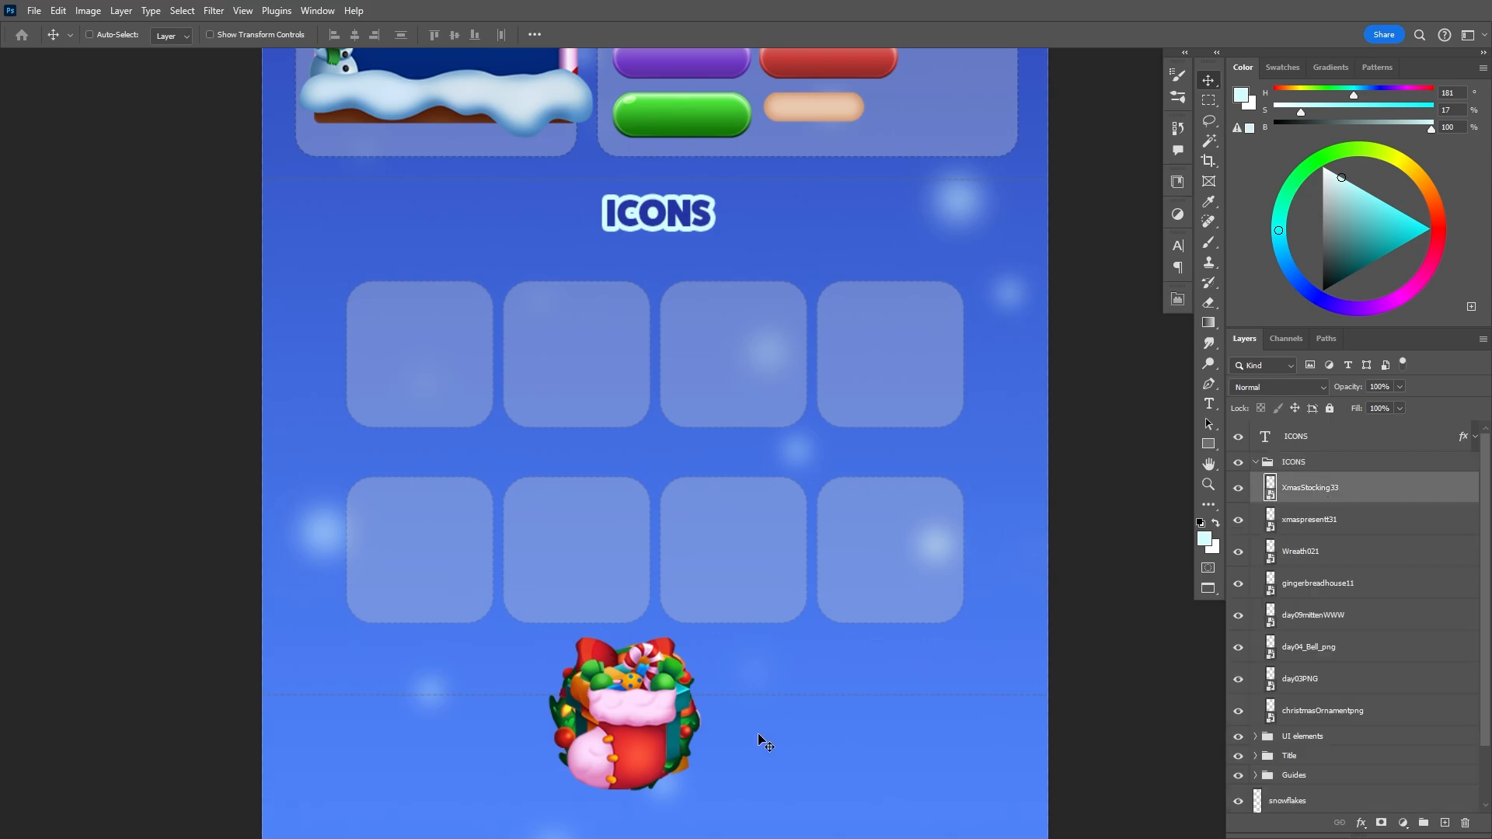
{"action": "left_click_drag", "start_coordinate": [759, 733], "coordinate": [865, 558]}
{"action": "left_click", "coordinate": [1312, 520]}
{"action": "left_click_drag", "start_coordinate": [877, 729], "coordinate": [651, 422]}
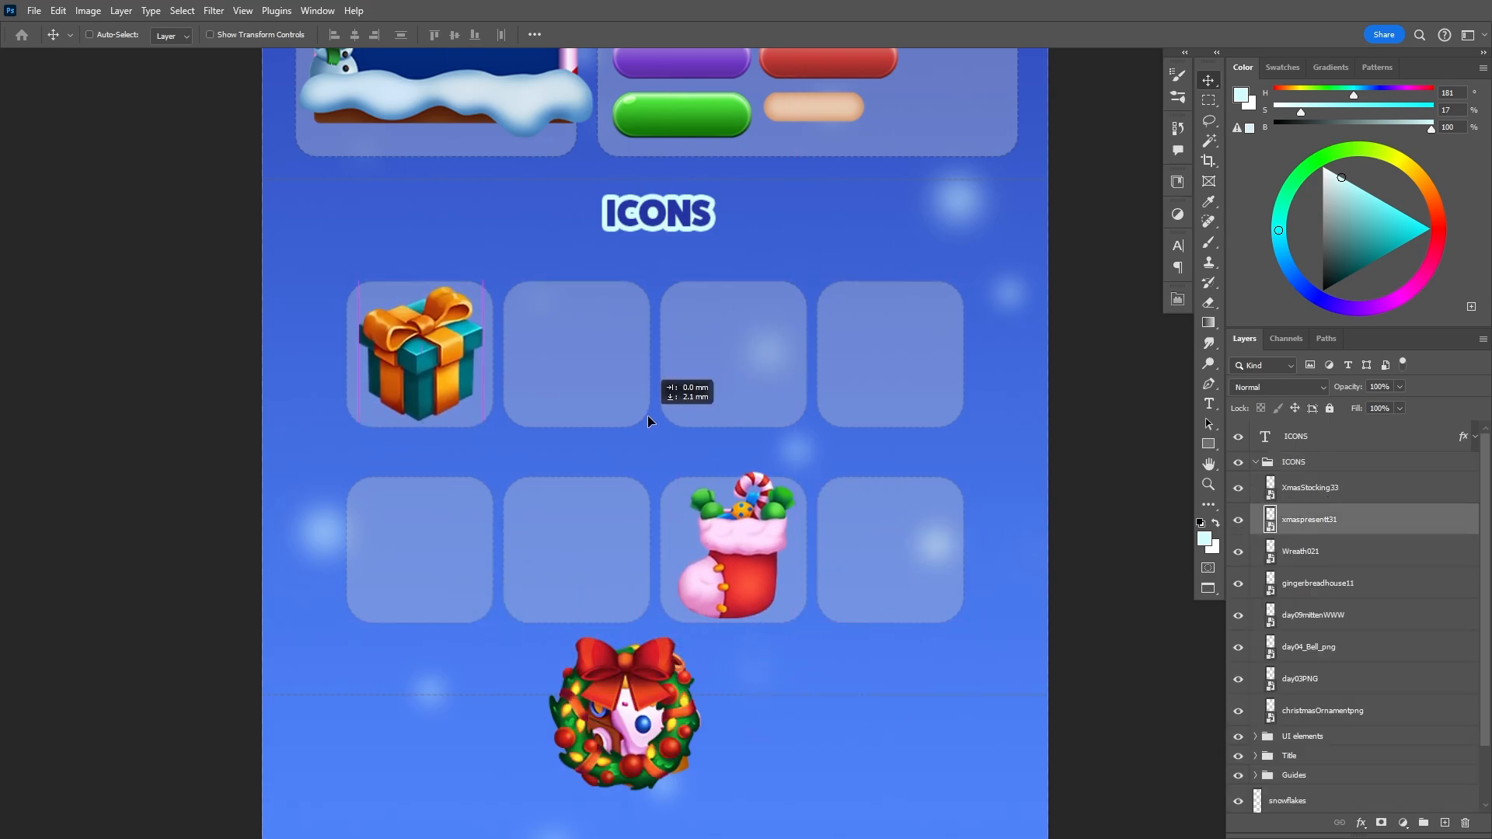
{"action": "left_click", "coordinate": [1300, 551]}
{"action": "left_click_drag", "start_coordinate": [973, 650], "coordinate": [769, 487]}
{"action": "left_click", "coordinate": [1318, 583]}
{"action": "left_click_drag", "start_coordinate": [825, 666], "coordinate": [771, 513]}
- Move the mitten into the last lower cell and the ornament, candy cane and bell into the remaining upper cells
{"action": "left_click", "coordinate": [1318, 615]}
{"action": "left_click_drag", "start_coordinate": [841, 733], "coordinate": [1099, 567]}
{"action": "left_click", "coordinate": [1309, 647]}
{"action": "left_click_drag", "start_coordinate": [922, 709], "coordinate": [1159, 350]}
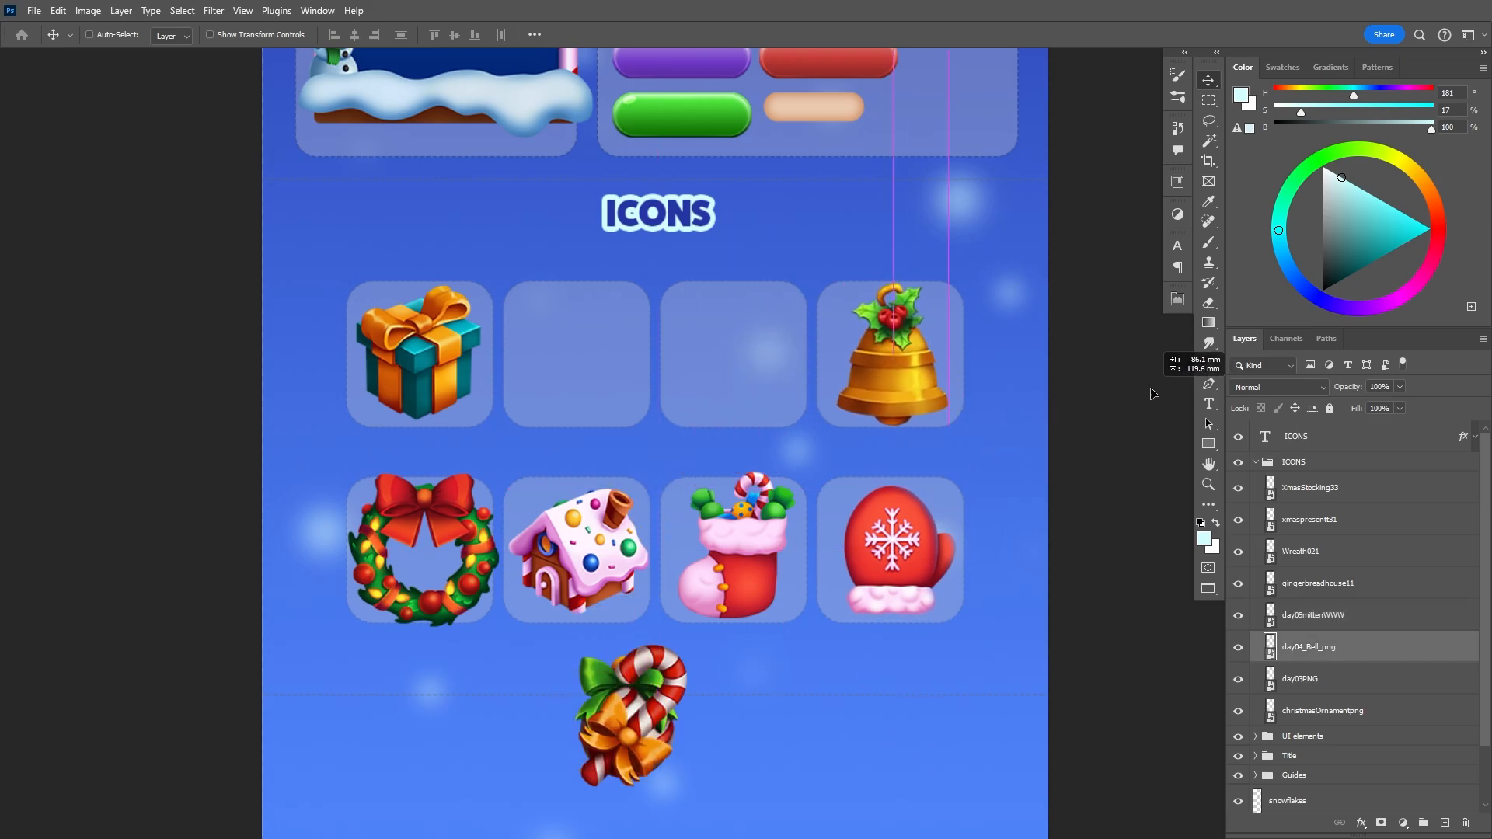
{"action": "left_click", "coordinate": [1300, 678]}
{"action": "left_click_drag", "start_coordinate": [912, 762], "coordinate": [964, 432]}
{"action": "left_click", "coordinate": [1325, 712]}
{"action": "left_click_drag", "start_coordinate": [1059, 747], "coordinate": [1009, 383]}
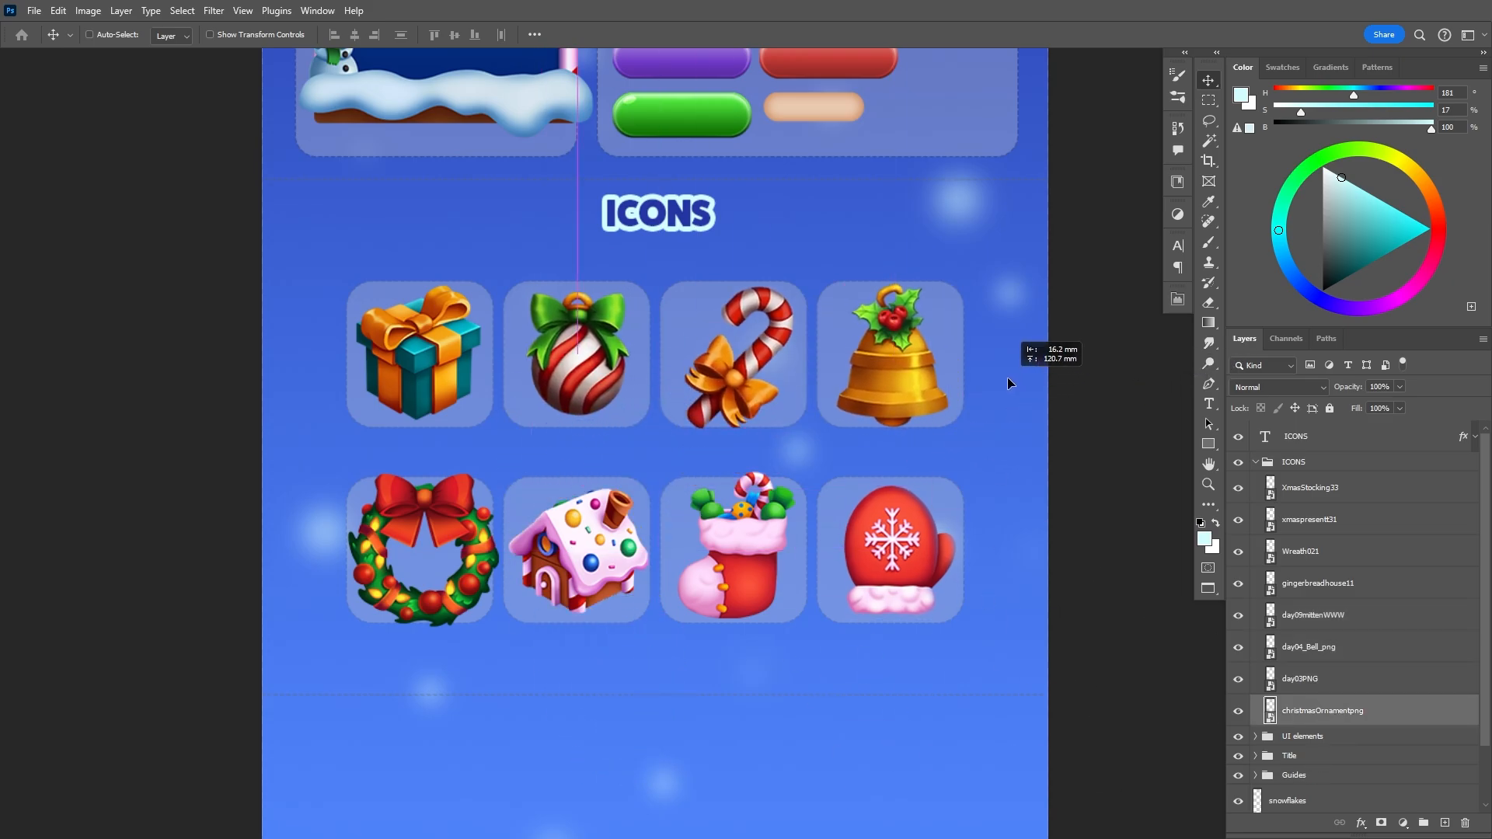
- Scale the candy cane down slightly and centre it in its cell
{"action": "scroll", "coordinate": [947, 363], "scroll_direction": "up", "scroll_amount": 1}
{"action": "left_click", "coordinate": [659, 402], "text": "ctrl"}
{"action": "key", "text": "ctrl+t"}
{"action": "left_click_drag", "start_coordinate": [829, 469], "coordinate": [795, 446]}
{"action": "left_click_drag", "start_coordinate": [701, 388], "coordinate": [717, 398]}
{"action": "key", "text": "Return"}
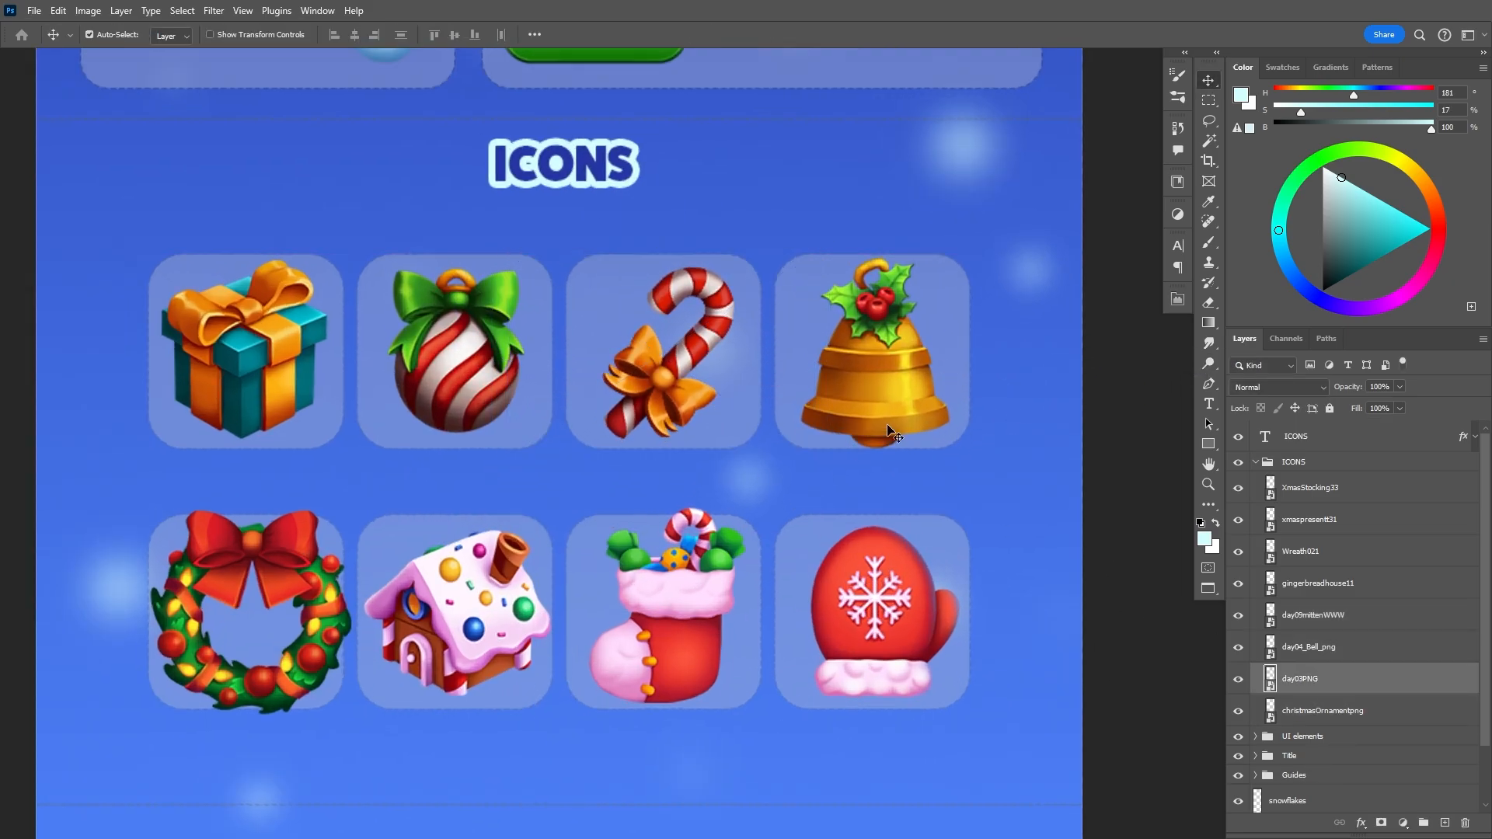
- Scale the bell down slightly to fit its cell and fine-tune the positions of the other upper-row icons
{"action": "left_click", "coordinate": [875, 397]}
{"action": "key", "text": "ctrl+t"}
{"action": "left_click_drag", "start_coordinate": [1031, 464], "coordinate": [1011, 452]}
{"action": "left_click_drag", "start_coordinate": [934, 413], "coordinate": [935, 410]}
{"action": "key", "text": "Return"}
{"action": "left_click", "coordinate": [675, 379], "text": "ctrl"}
{"action": "left_click_drag", "start_coordinate": [674, 380], "coordinate": [674, 380]}
{"action": "left_click", "coordinate": [440, 380], "text": "ctrl"}
{"action": "left_click", "coordinate": [244, 371], "text": "ctrl"}
- Scale the wreath down so it fits inside its cell and centre it there
{"action": "left_click", "coordinate": [292, 590], "text": "ctrl"}
{"action": "key", "text": "ctrl+t"}
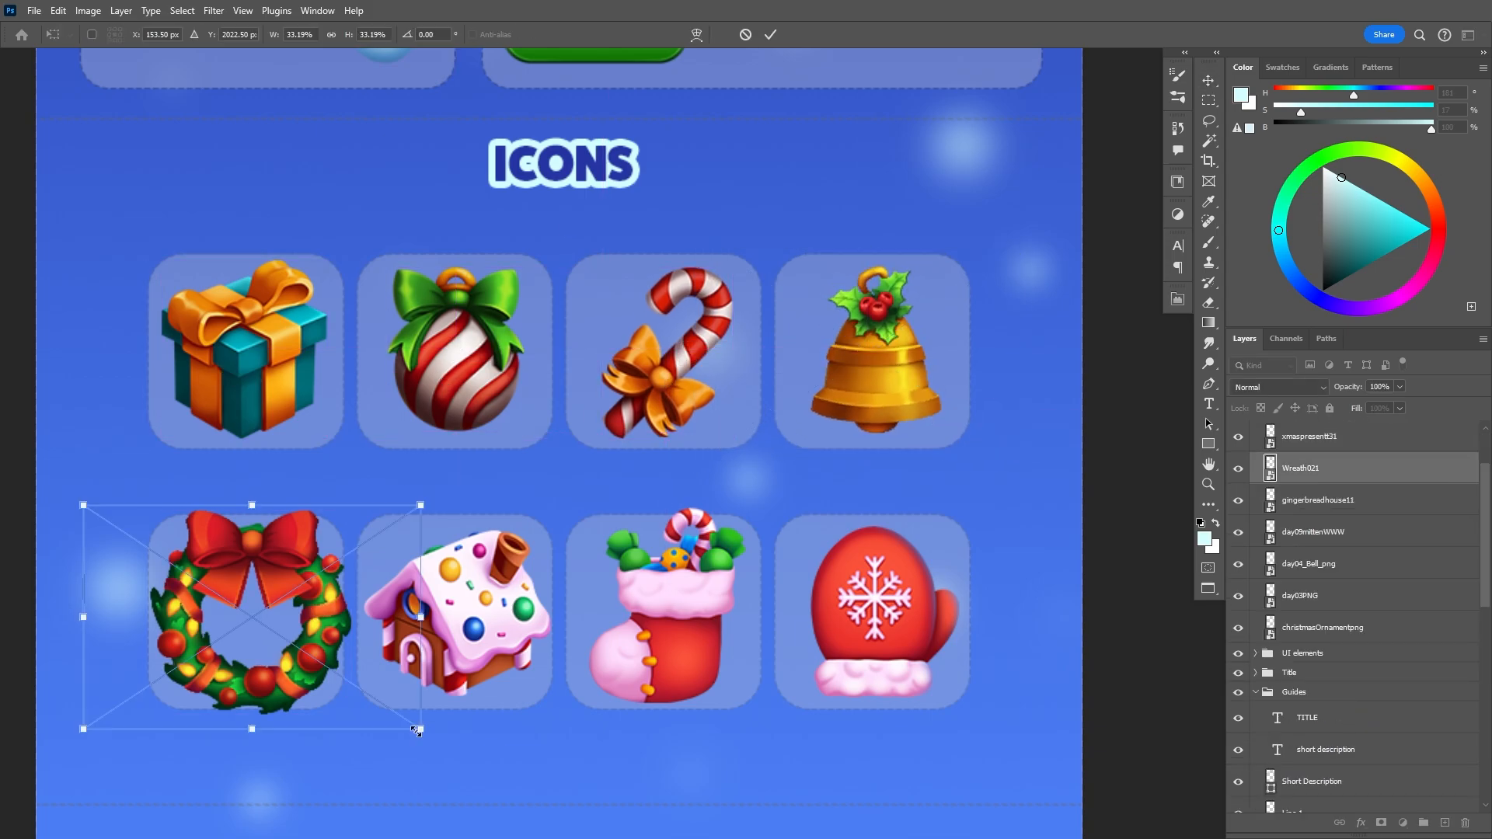
{"action": "left_click_drag", "start_coordinate": [421, 731], "coordinate": [393, 713]}
{"action": "left_click_drag", "start_coordinate": [297, 666], "coordinate": [291, 665]}
{"action": "key", "text": "Return"}
- Scale the gingerbread house down slightly and centre it in its cell
{"action": "left_click", "coordinate": [503, 649], "text": "ctrl"}
{"action": "key", "text": "ctrl+t"}
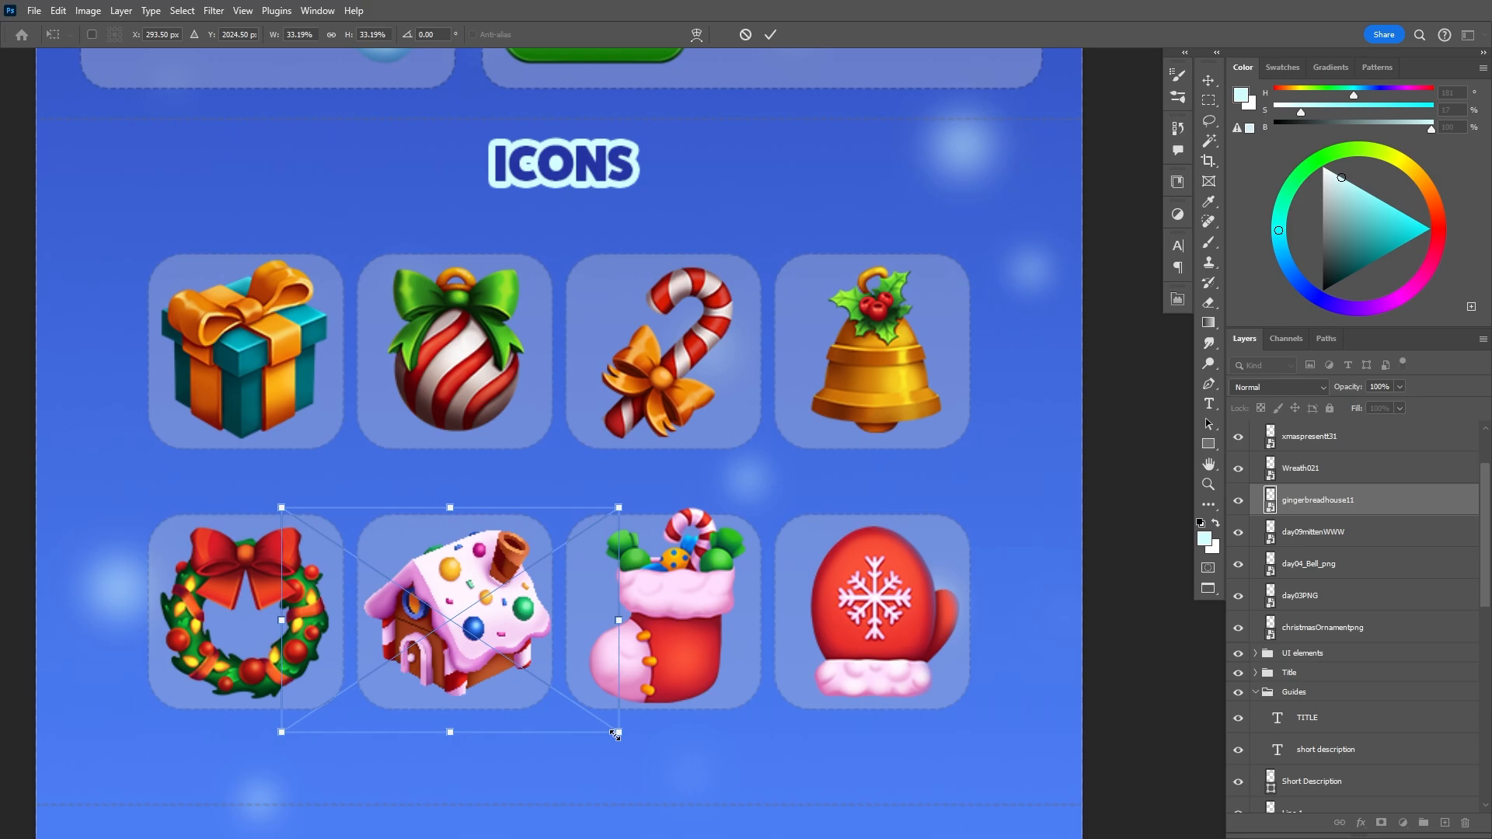
{"action": "left_click_drag", "start_coordinate": [620, 734], "coordinate": [615, 728]}
{"action": "left_click_drag", "start_coordinate": [567, 692], "coordinate": [563, 689]}
{"action": "key", "text": "Return"}
- Scale the stocking to about 29% and centre it in its cell
{"action": "left_click", "coordinate": [668, 621], "text": "ctrl"}
{"action": "key", "text": "ctrl+t"}
{"action": "left_click_drag", "start_coordinate": [839, 722], "coordinate": [812, 707]}
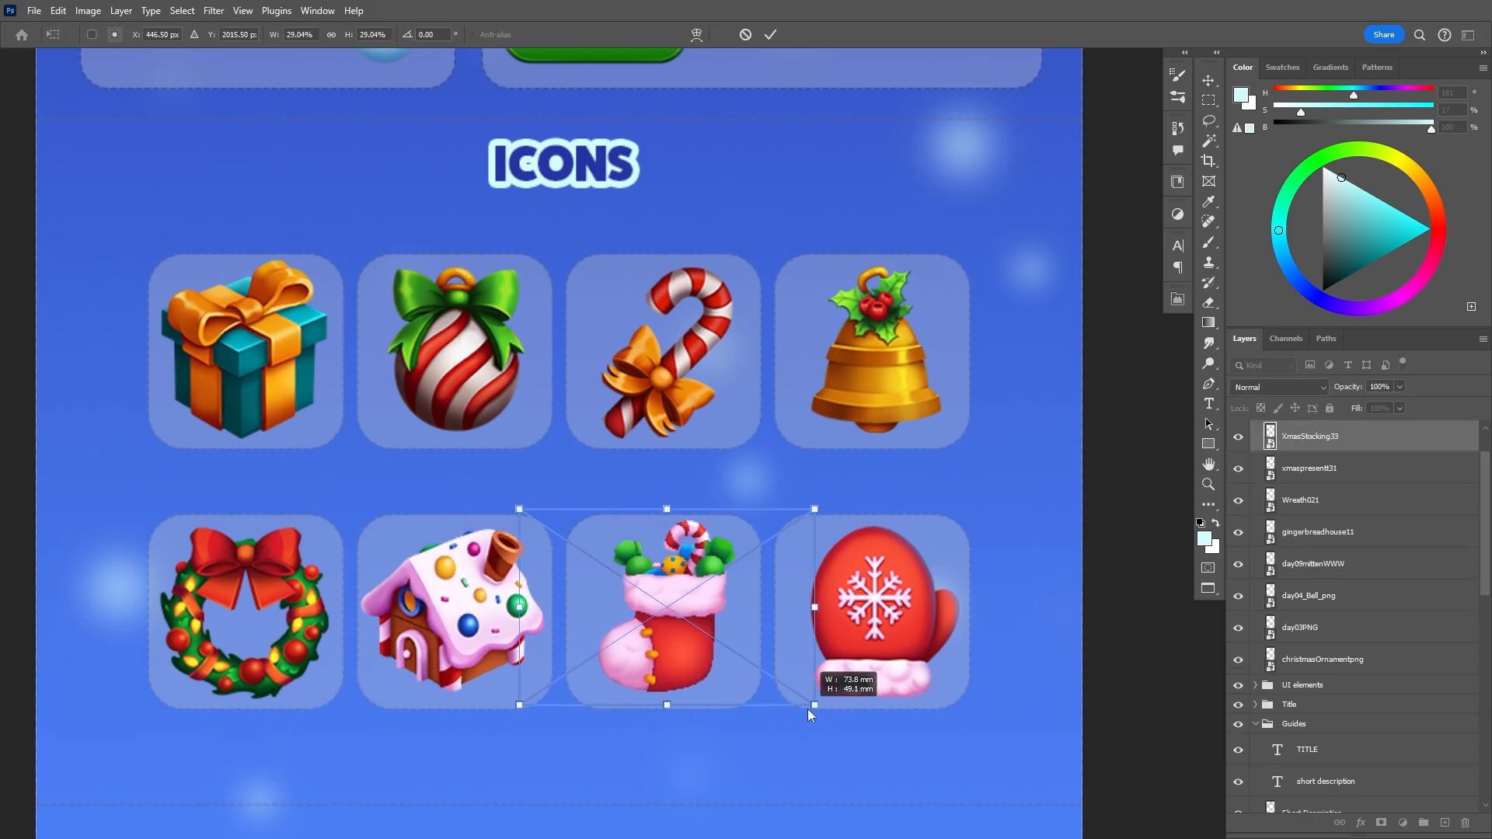
{"action": "left_click_drag", "start_coordinate": [725, 654], "coordinate": [724, 658]}
{"action": "key", "text": "Return"}
- Scale the mitten down slightly so it fits within its cell
{"action": "left_click", "coordinate": [874, 614], "text": "ctrl"}
{"action": "key", "text": "ctrl+t"}
{"action": "mouse_move", "coordinate": [1049, 727]}
{"action": "left_mouse_down"}
{"action": "mouse_move", "coordinate": [998, 769]}
{"action": "mouse_move", "coordinate": [1033, 731]}
{"action": "left_mouse_up"}
{"action": "key", "text": "Return"}
{"action": "key", "text": "ctrl+minus"}
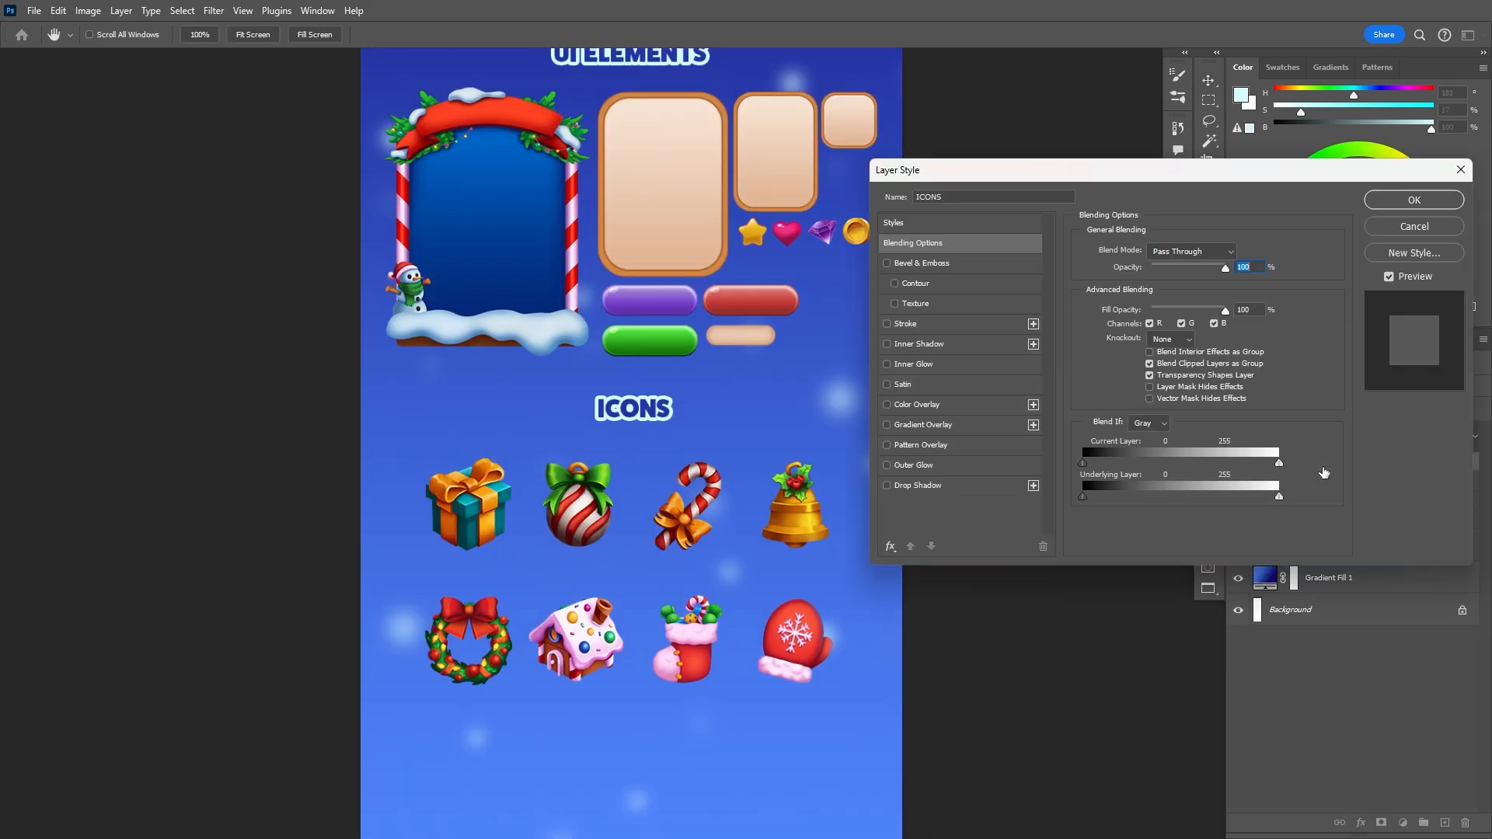
- Add a dark blue drop shadow with 80% opacity, 5 px distance and 10% spread to the ICONS and inner UI elements groups
{"action": "left_click", "coordinate": [932, 493]}
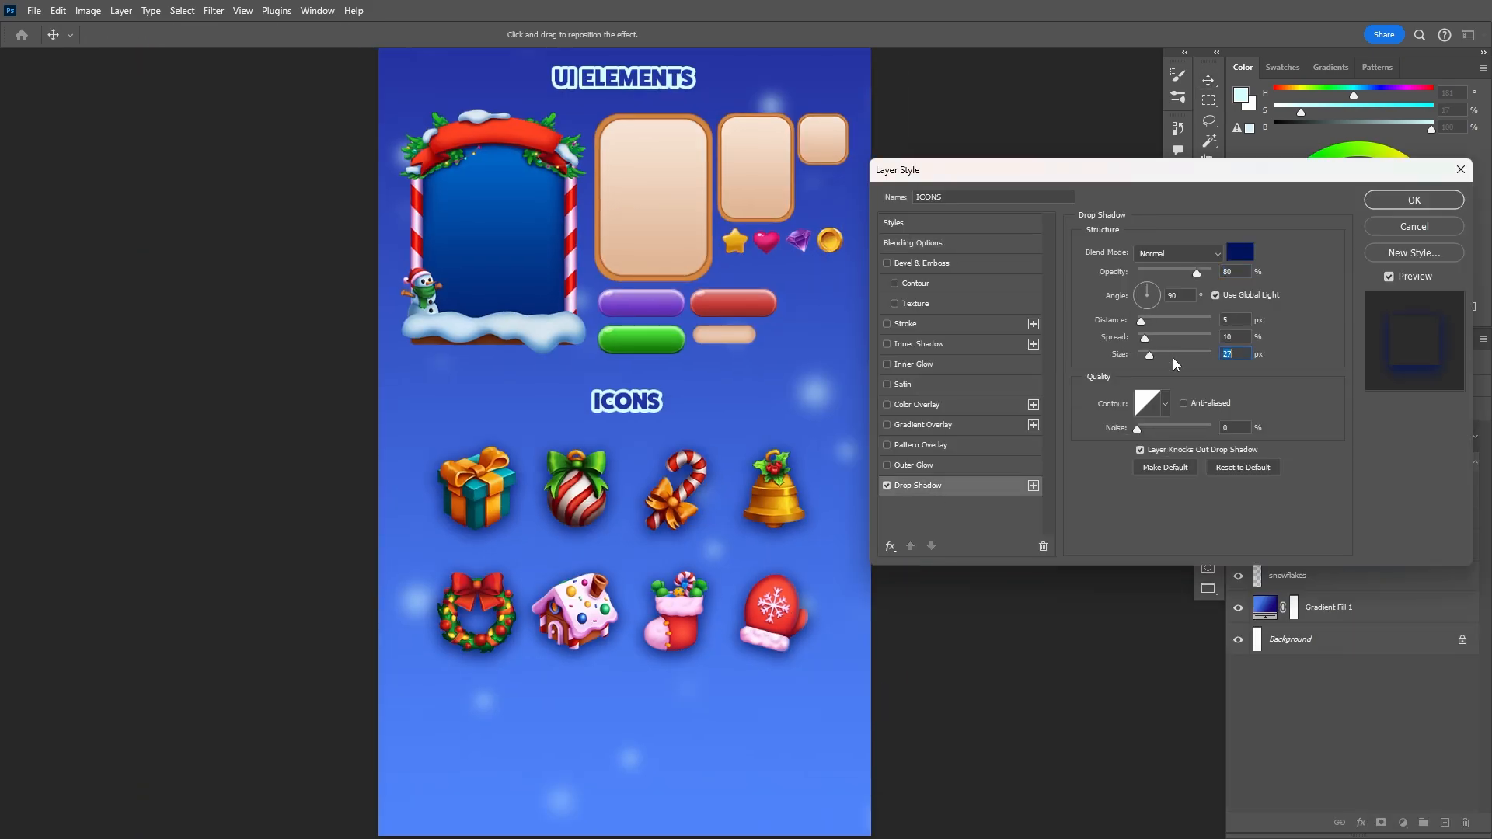
{"action": "key", "text": "Return"}
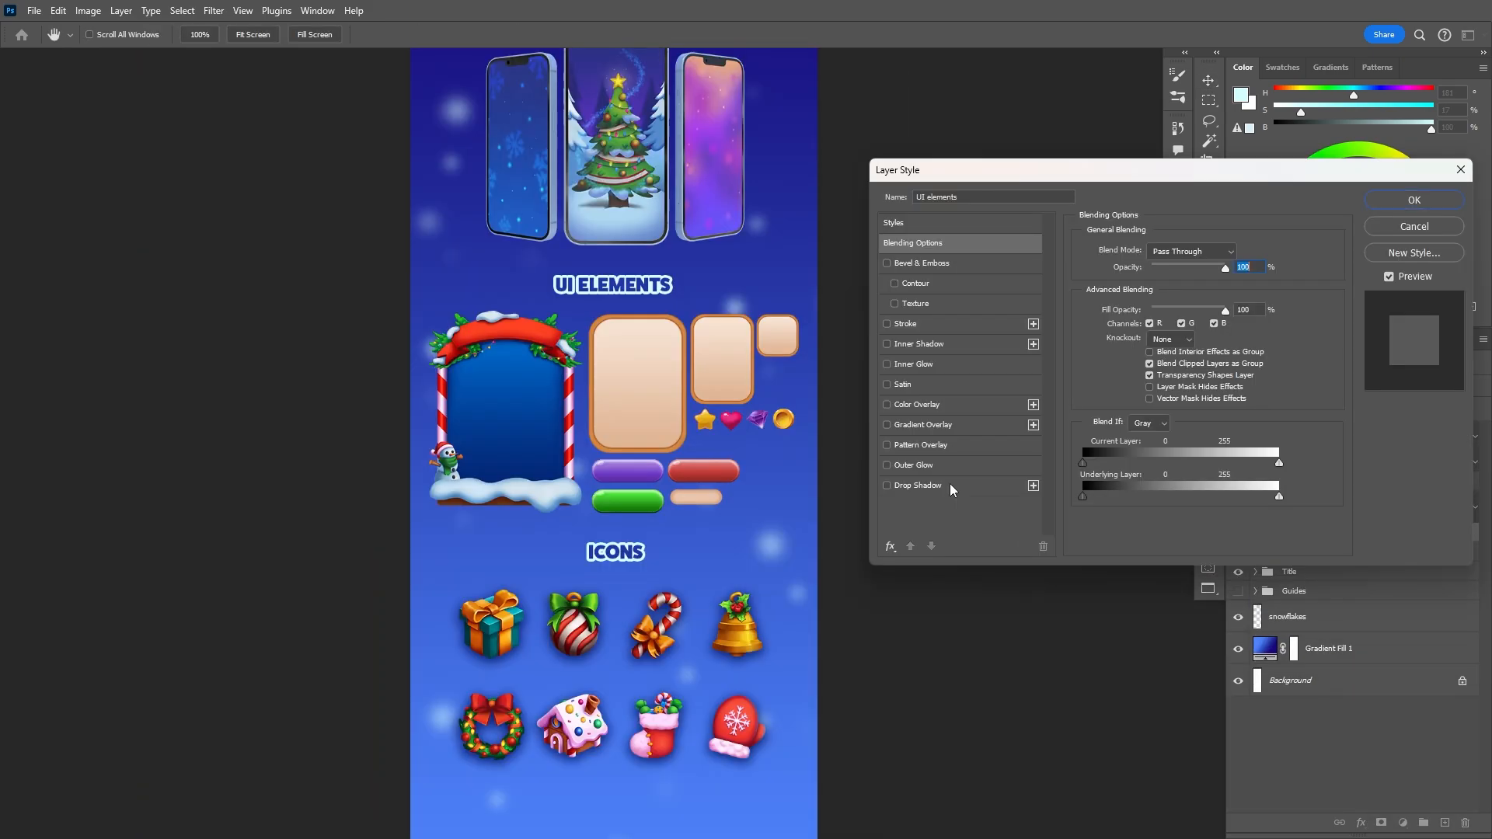
{"action": "left_click", "coordinate": [948, 490]}
{"action": "left_click", "coordinate": [1396, 195]}
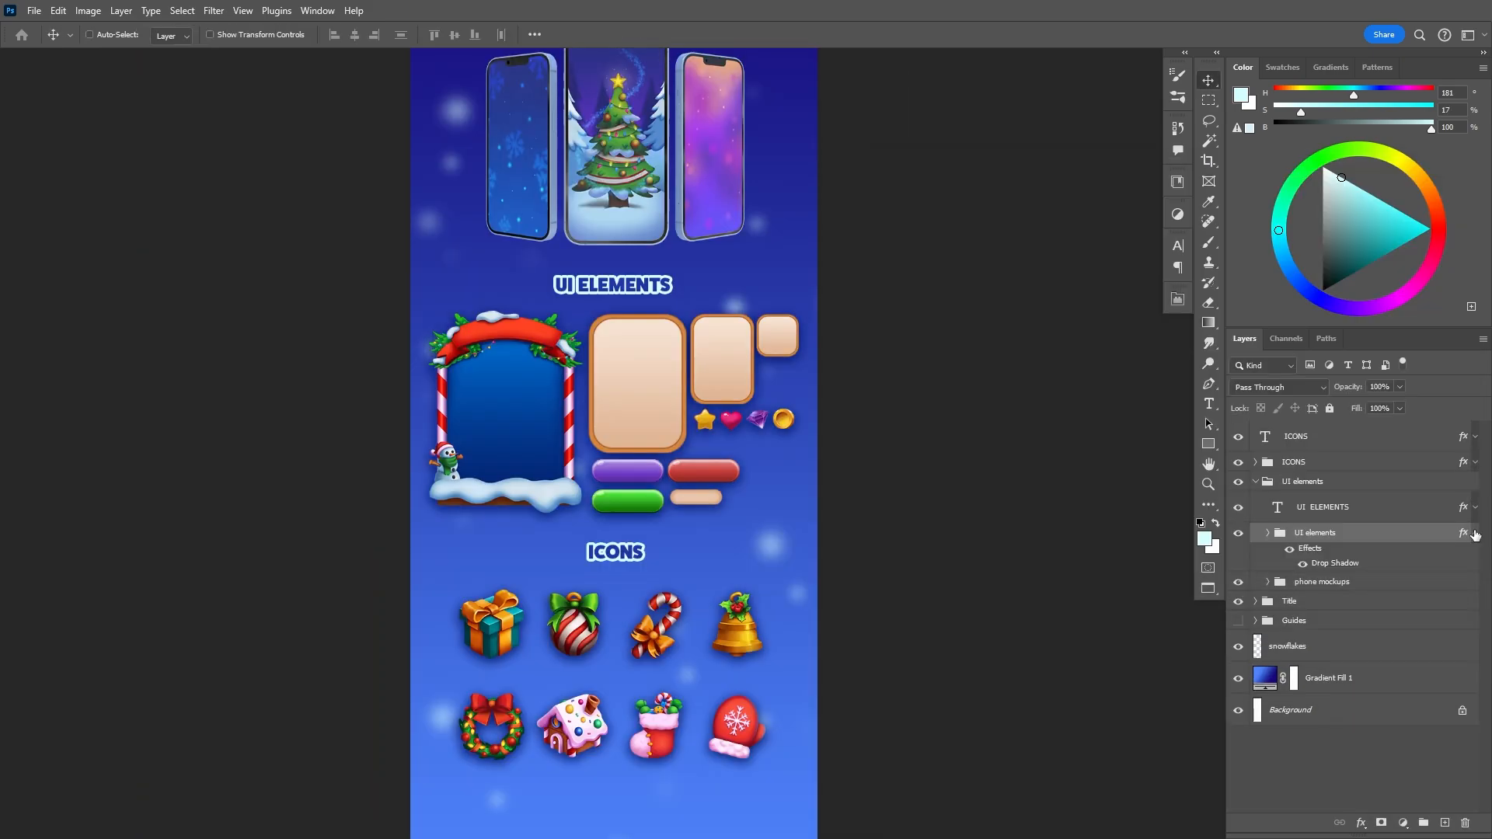
- Collapse the UI elements group and group the ICONS heading with its icons as "Icons"
{"action": "left_click", "coordinate": [1476, 533]}
{"action": "left_click", "coordinate": [1255, 482]}
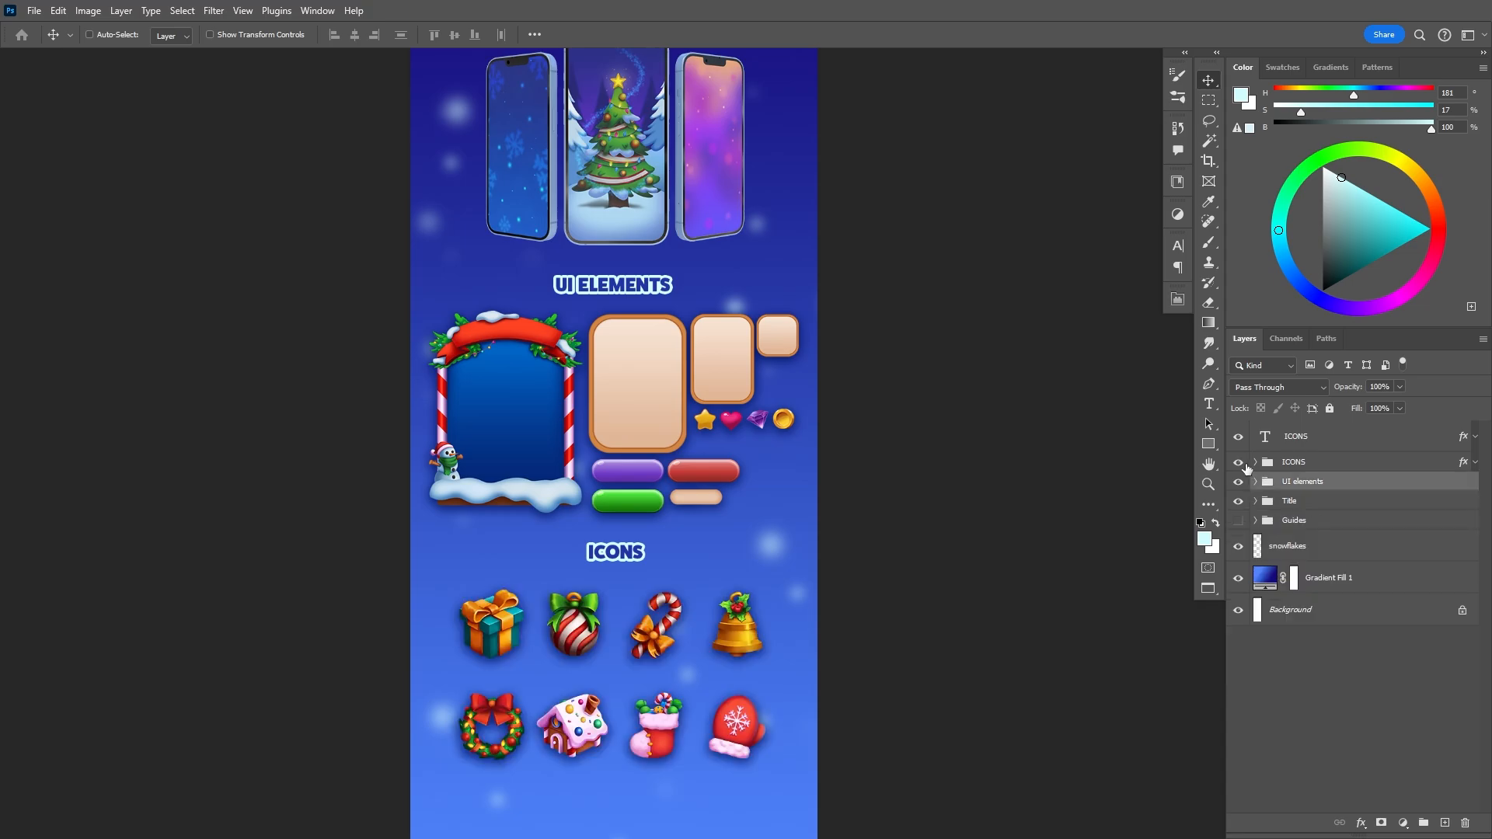
{"action": "key", "text": "Return"}
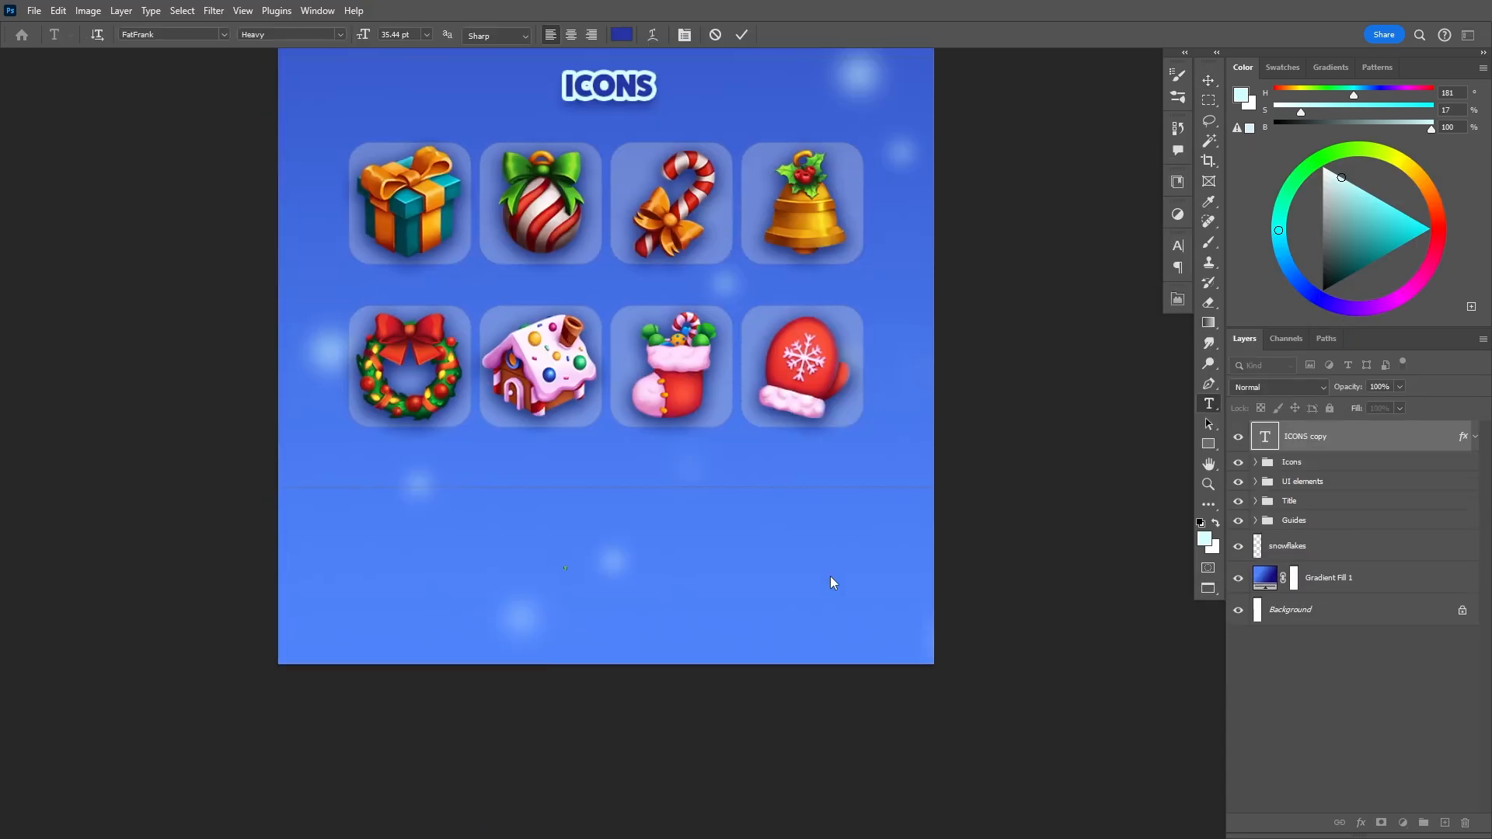
- Change the copied heading to "THANK YOU FOR WATCHING!" on two lines and centre it below the icon grid
{"action": "type", "text": "THANK YOU"}
{"action": "key", "text": "Return"}
{"action": "type", "text": "FOR WATCHING!"}
{"action": "key", "text": "ctrl+Return"}
{"action": "left_click_drag", "start_coordinate": [902, 514], "coordinate": [833, 507]}
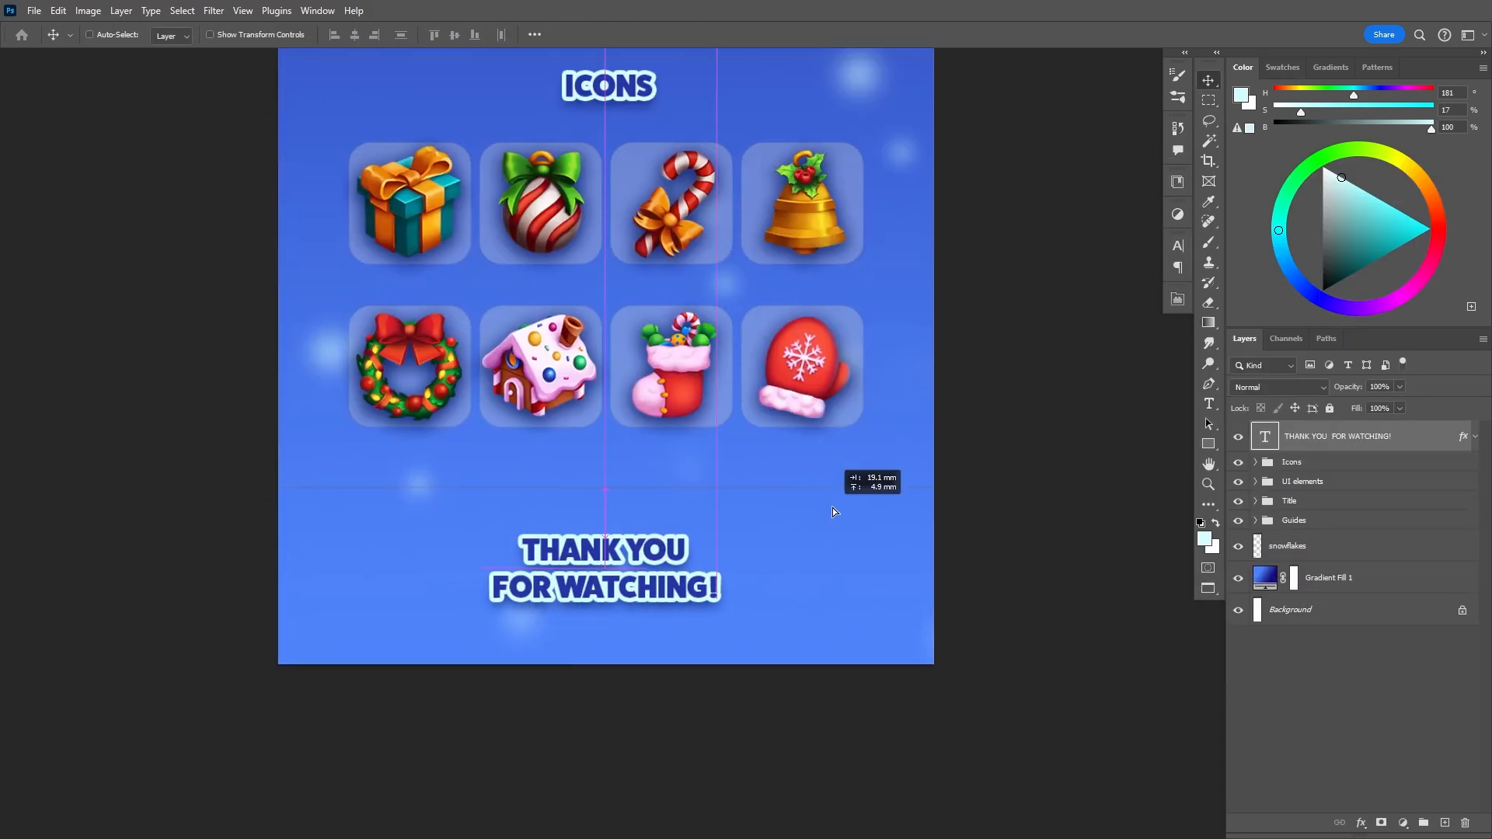